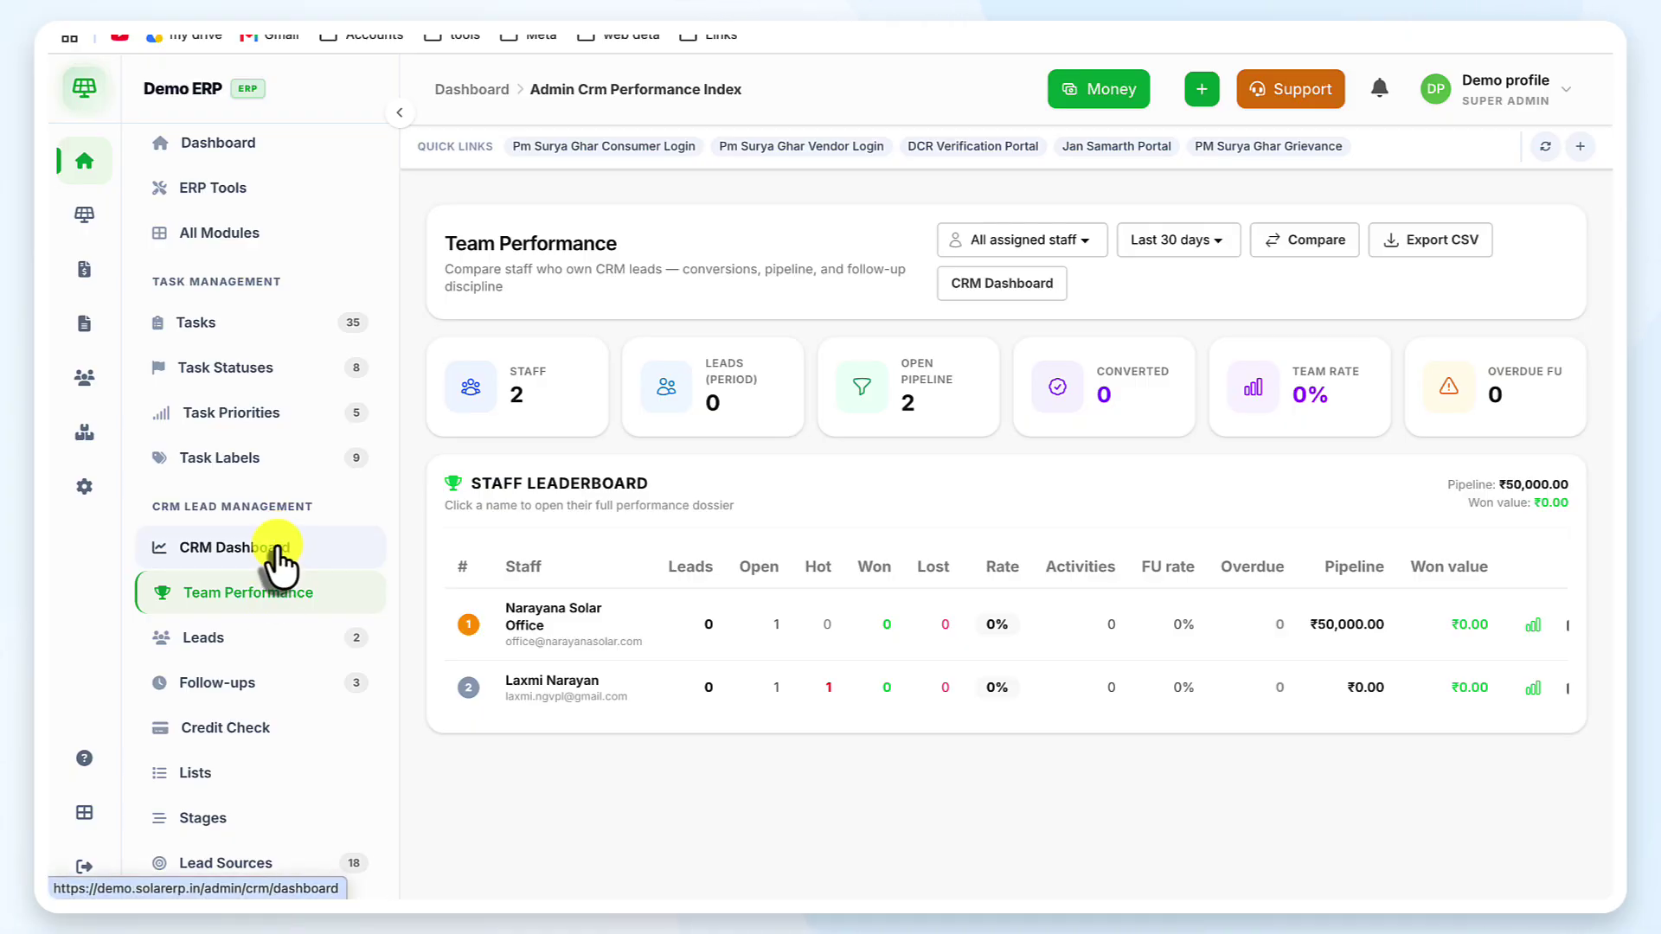
Browse the CRM Dashboard, Team Performance, Leads and Follow-ups pages, ending on the Lists page
left_click(273, 550)
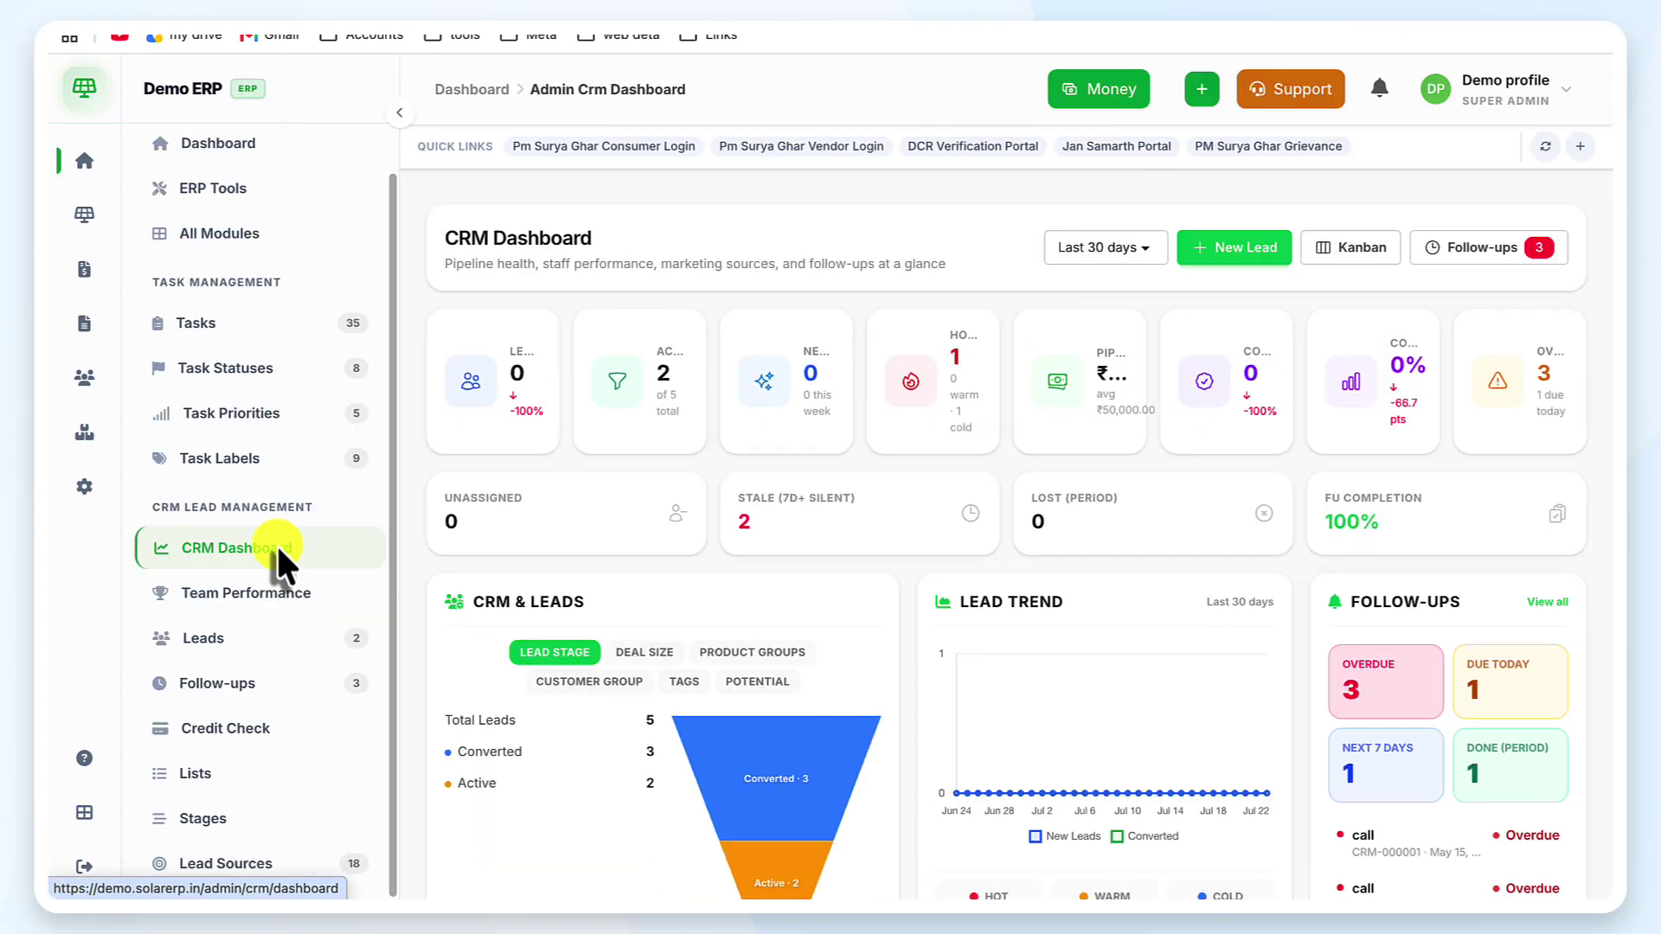
left_click(269, 611)
left_click(268, 644)
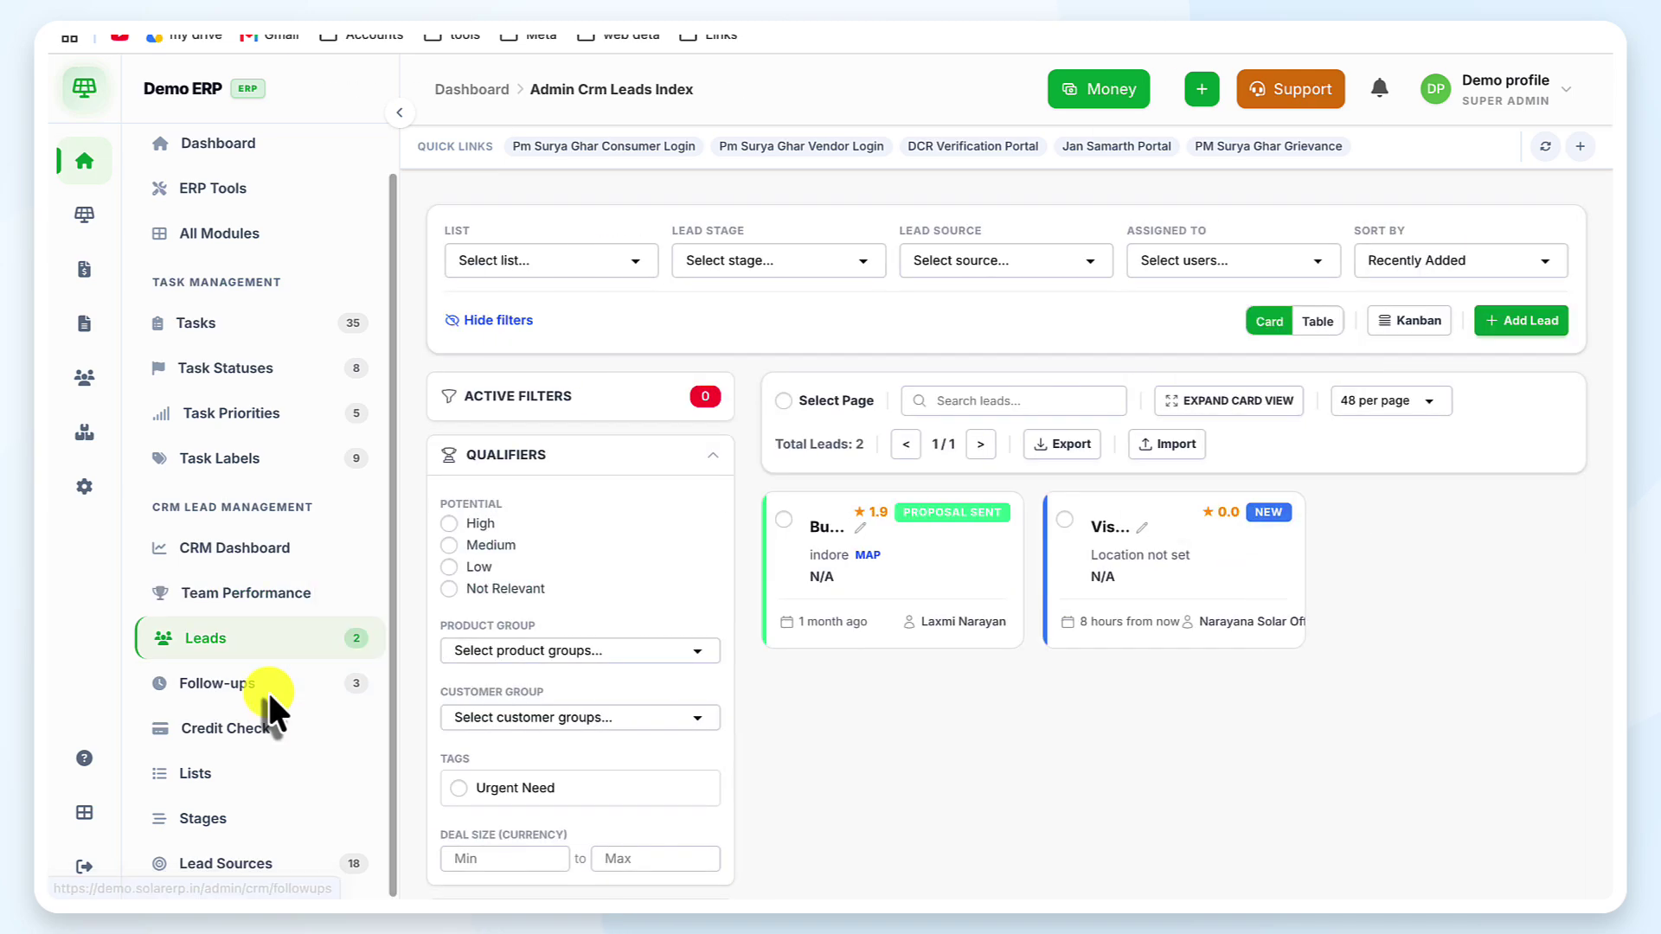
left_click(267, 689)
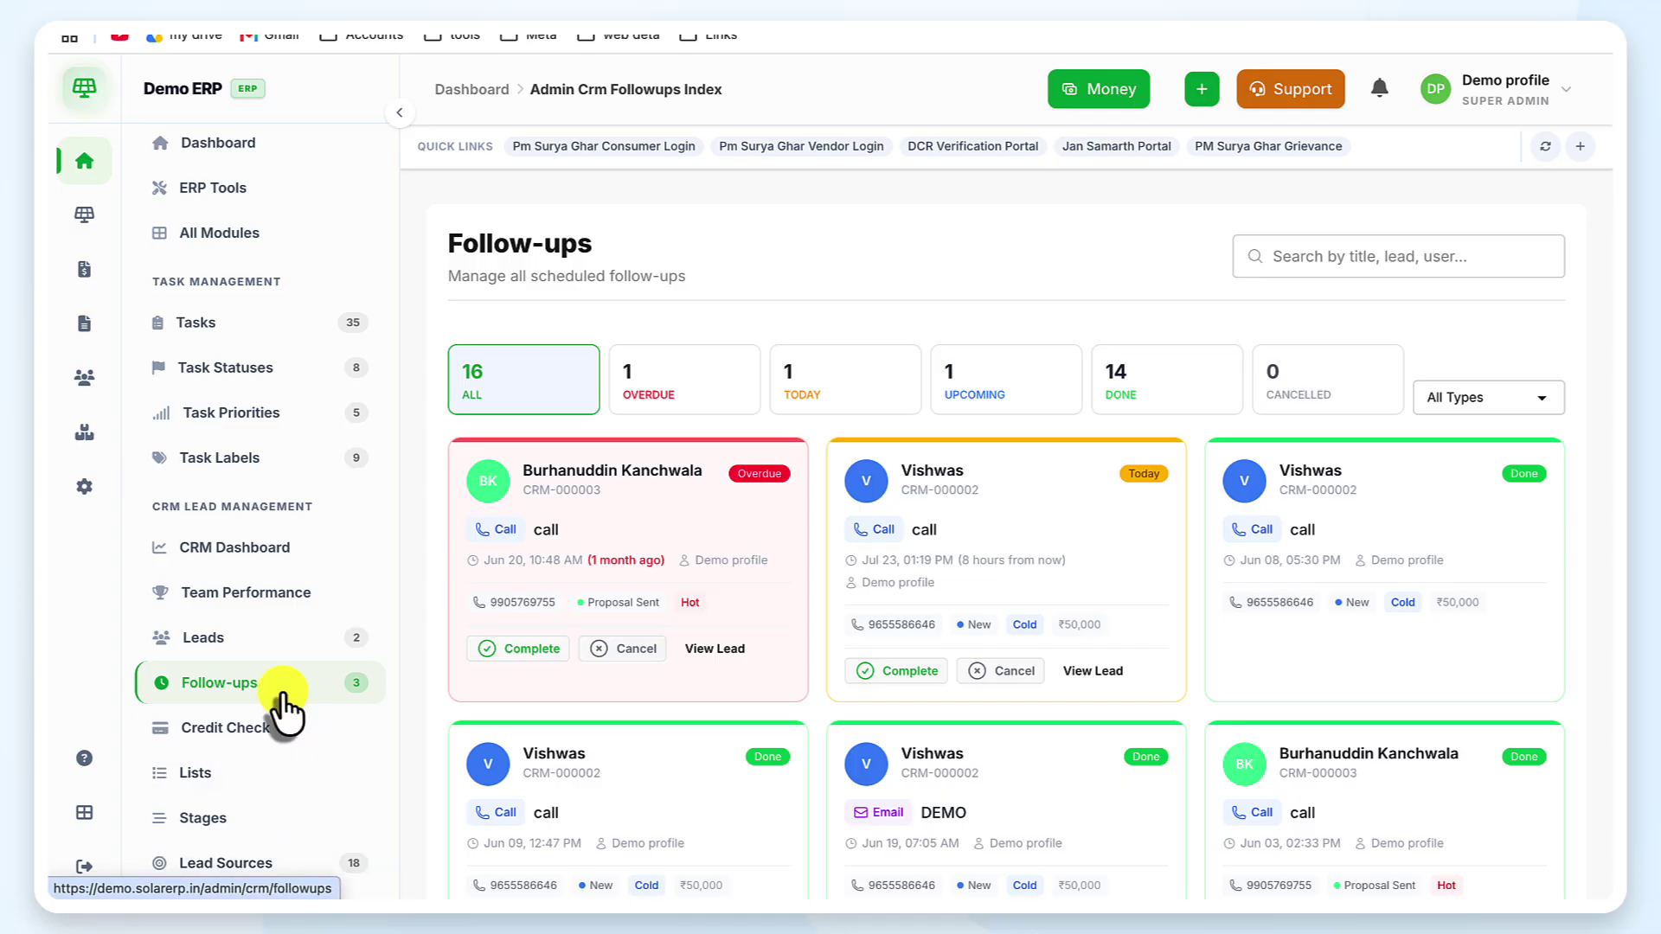
scroll(283, 694, "down", 1)
left_click(257, 785)
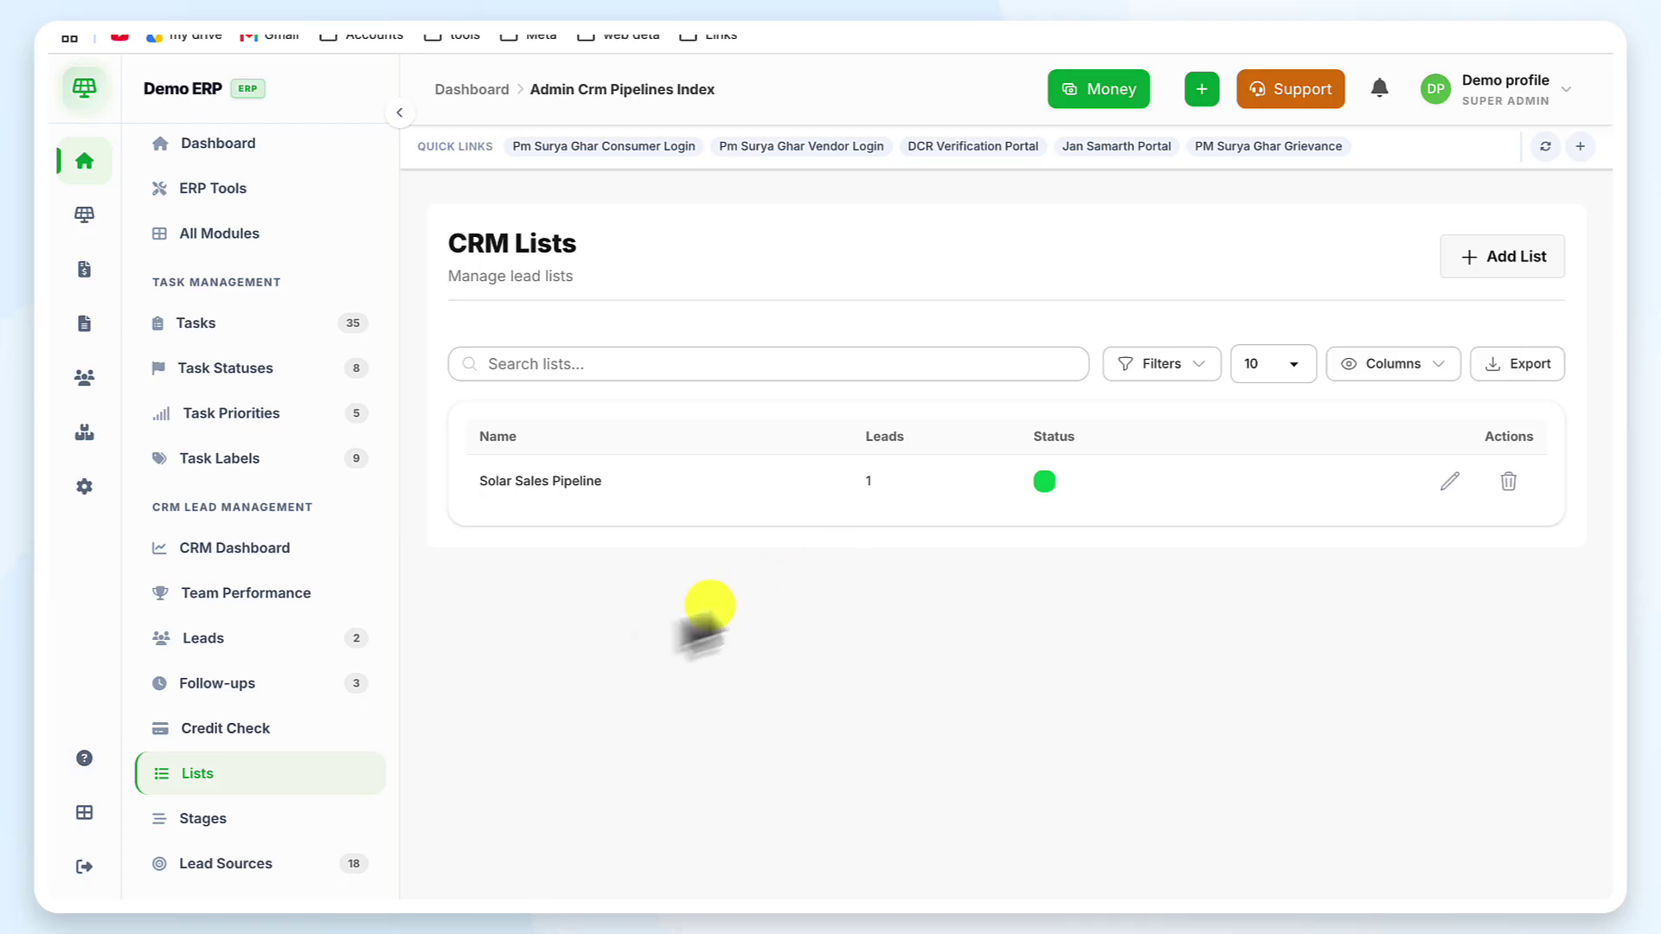
Open the CRM Stages page listing the seven stages from New to Lost
left_click(275, 830)
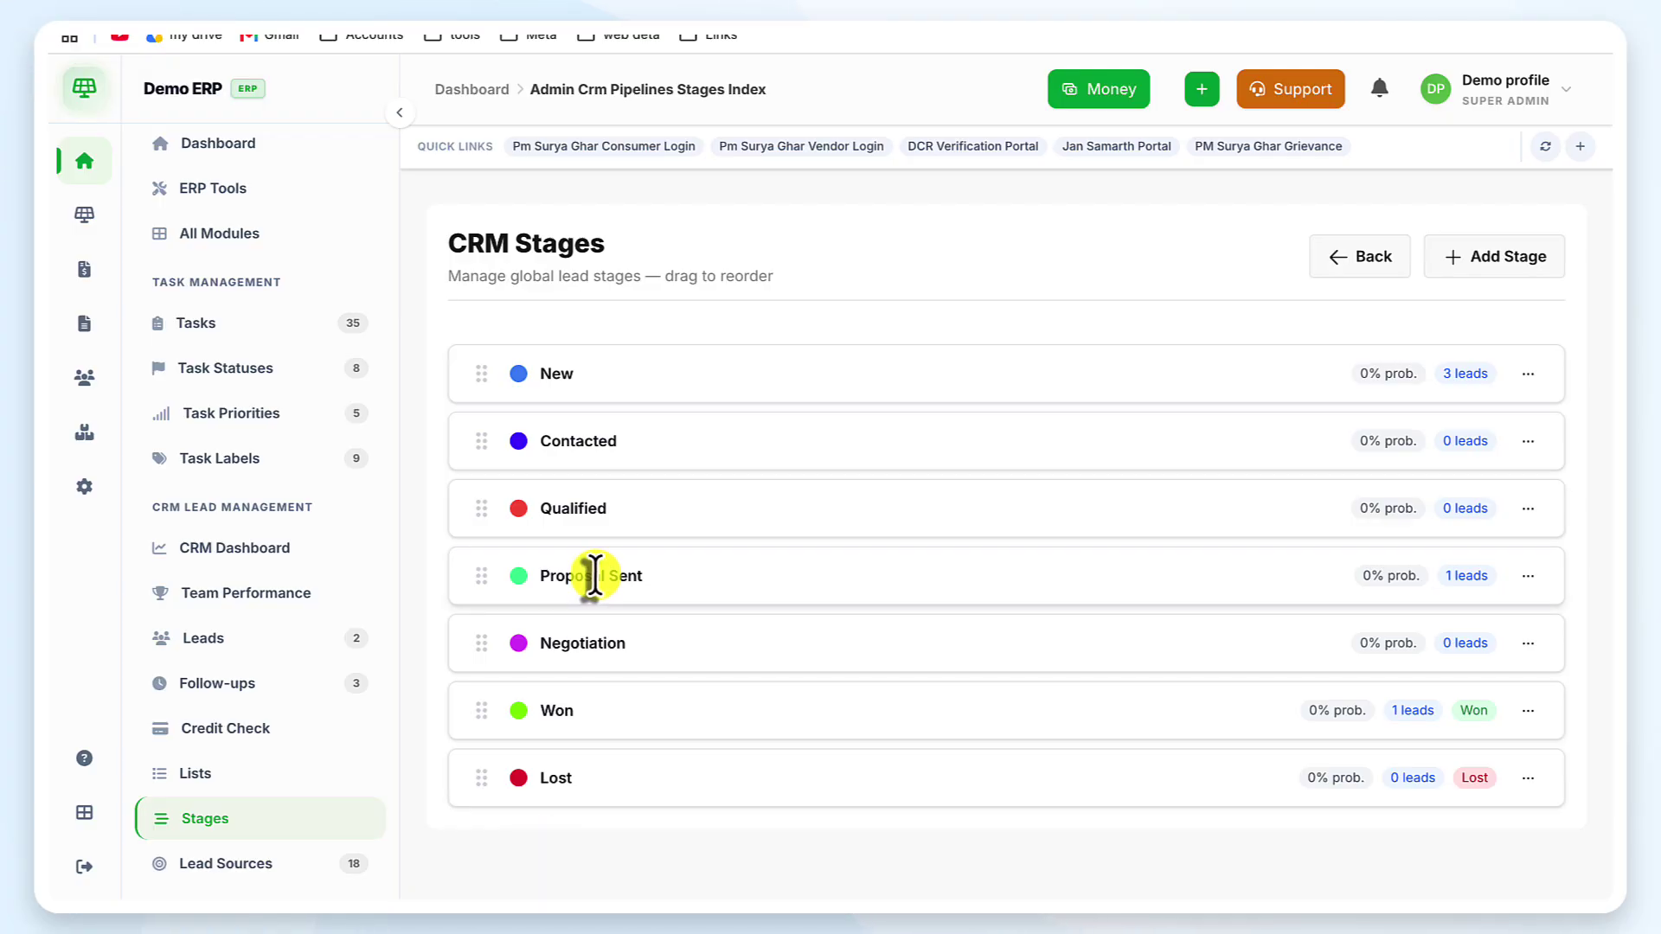
Create an active lead stage named 'Old'
left_click(1456, 271)
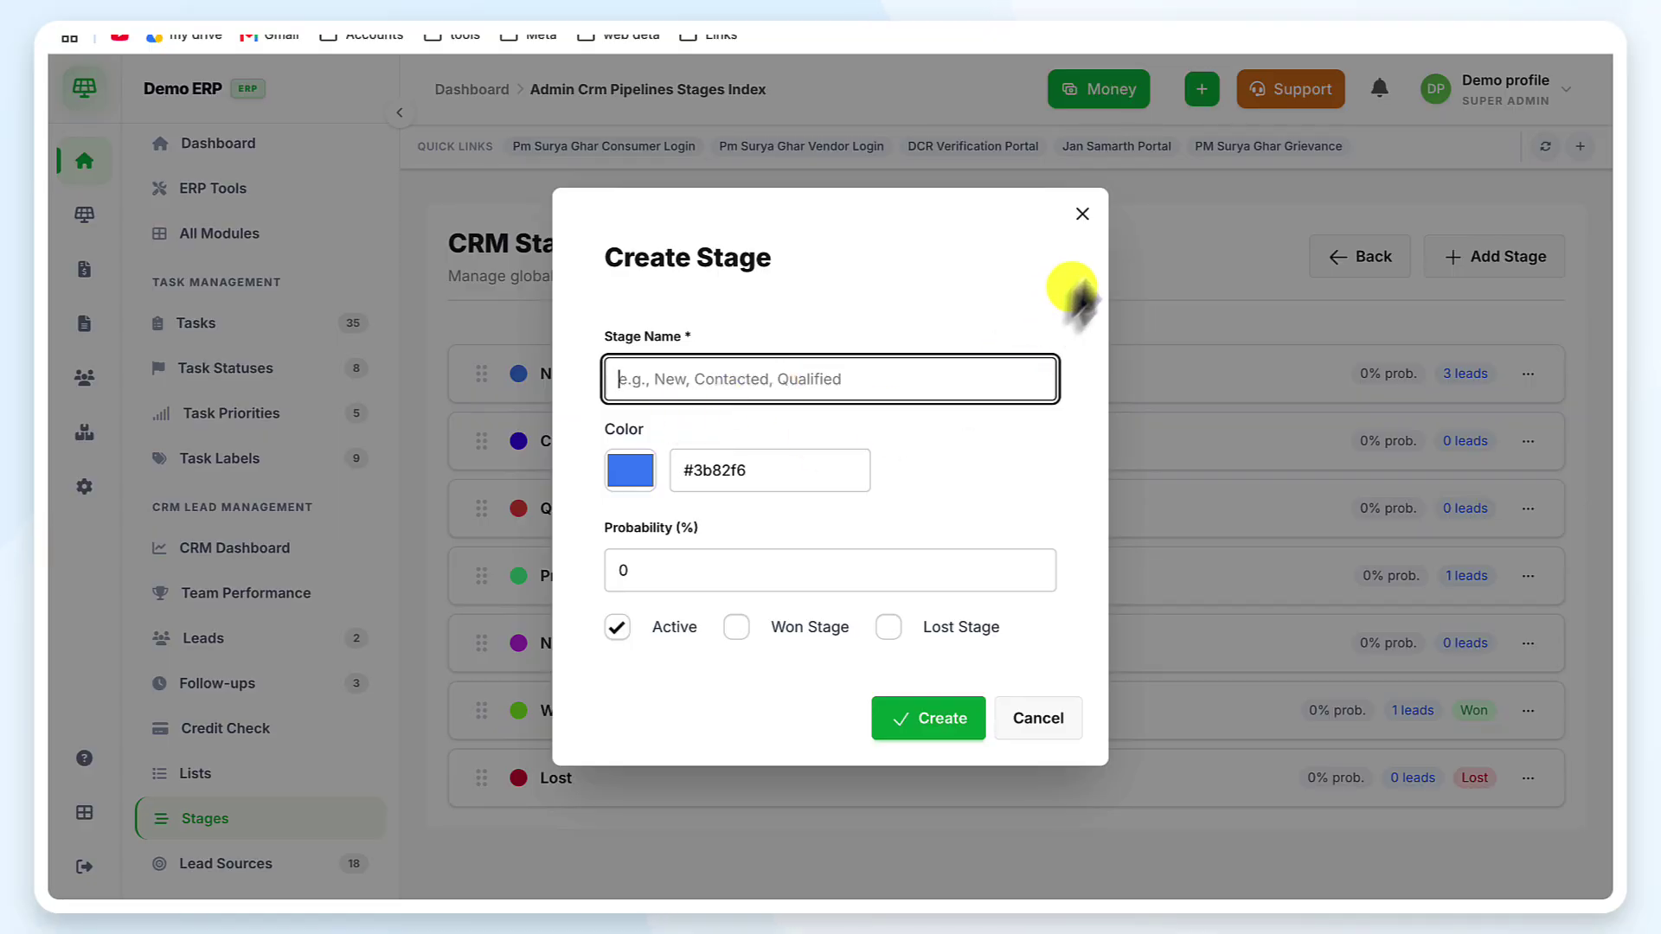
left_click(699, 391)
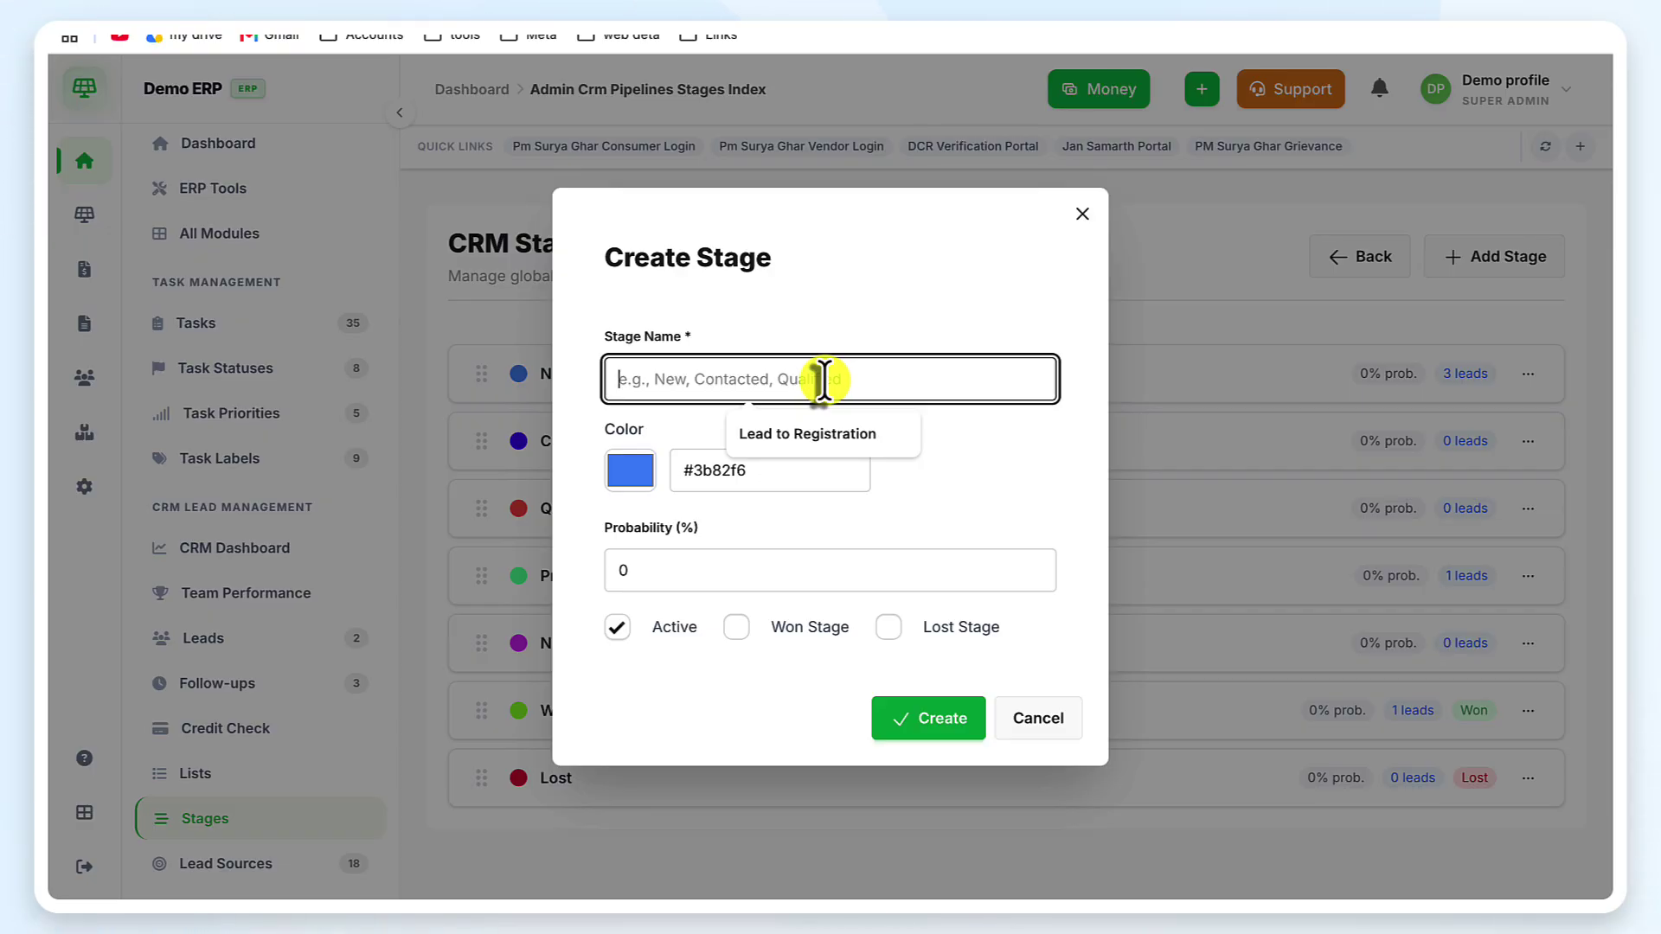
type("Old")
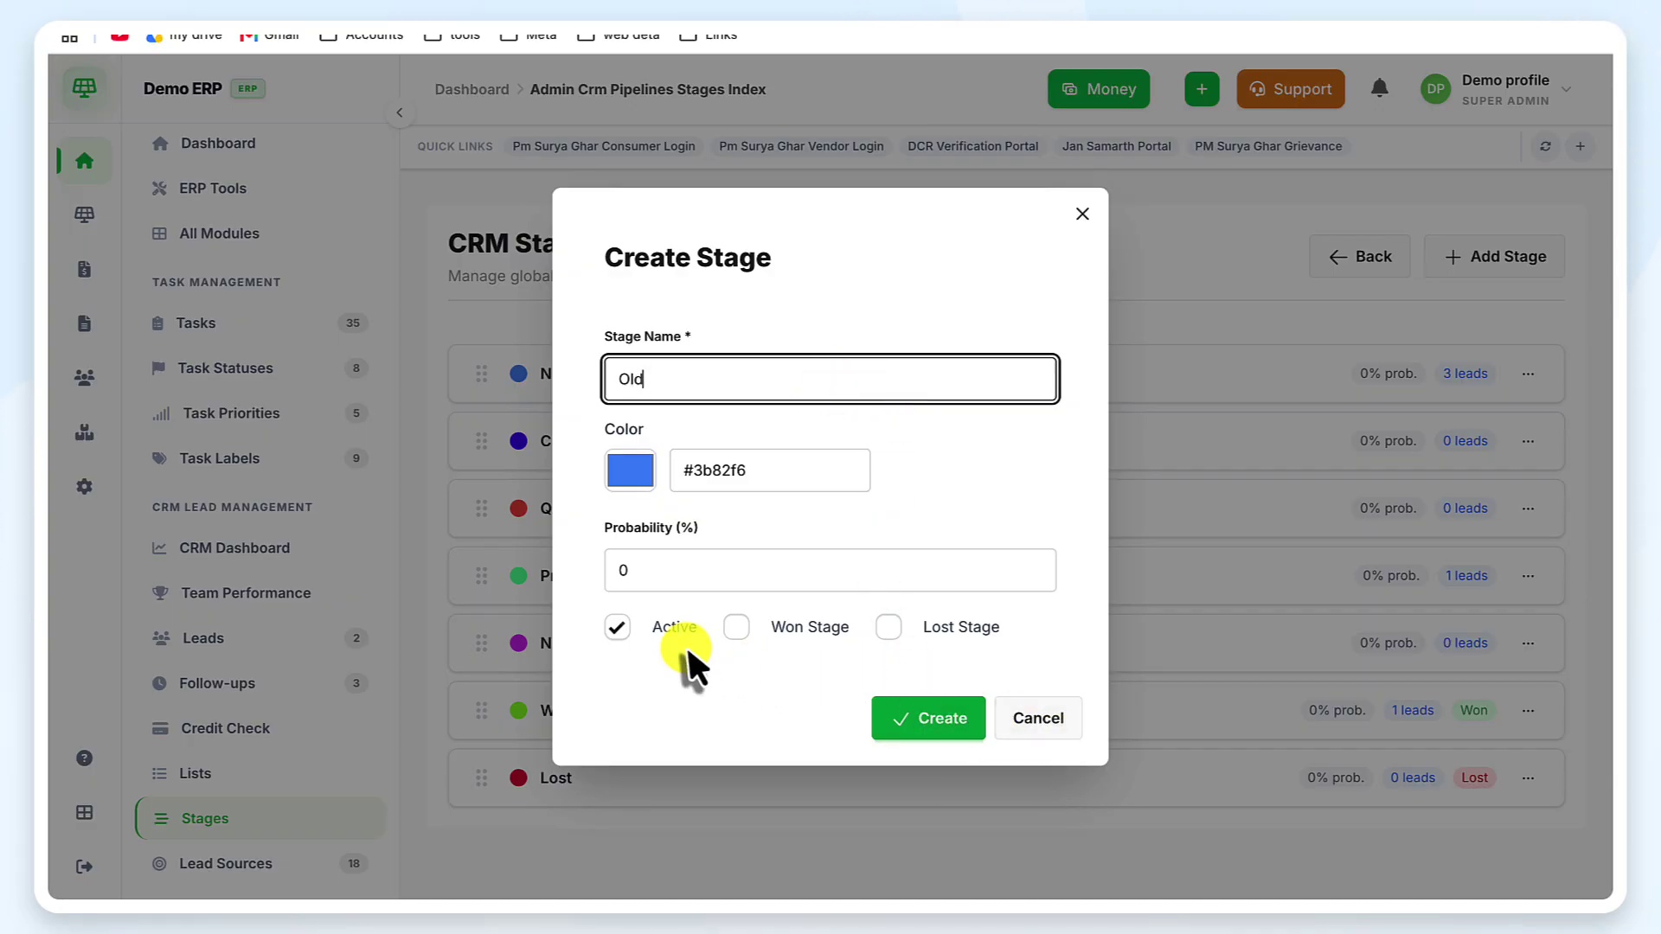
left_click(924, 731)
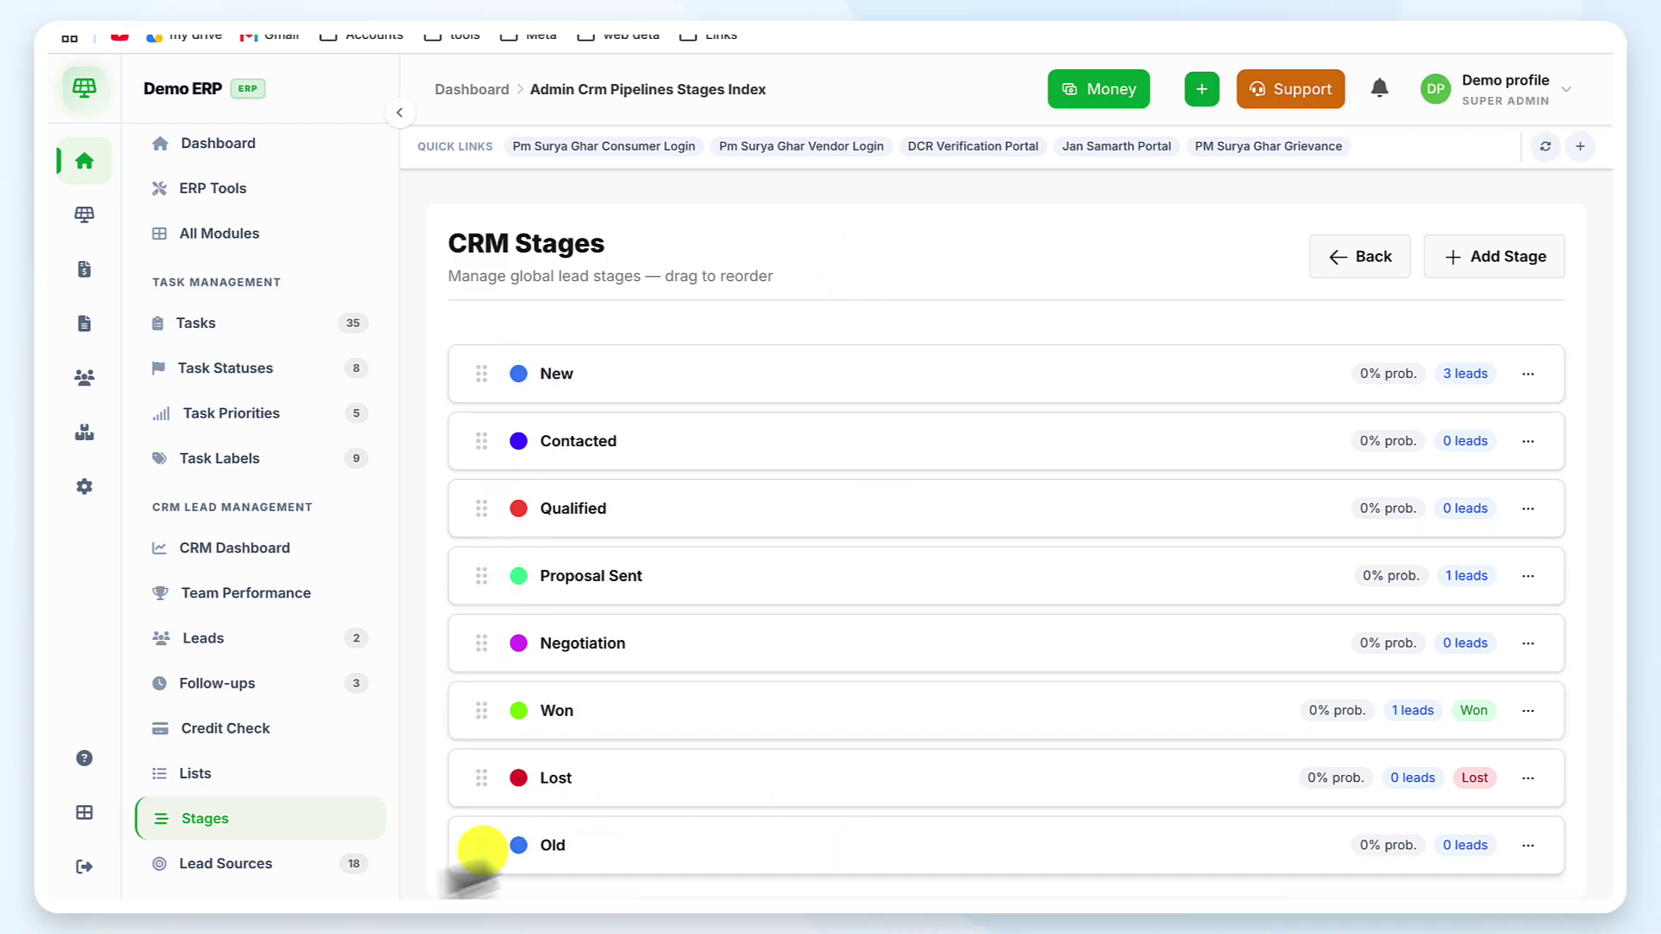
Review the 18 lead sources by scrolling the table and paging through pages 2 and 1
left_click(245, 865)
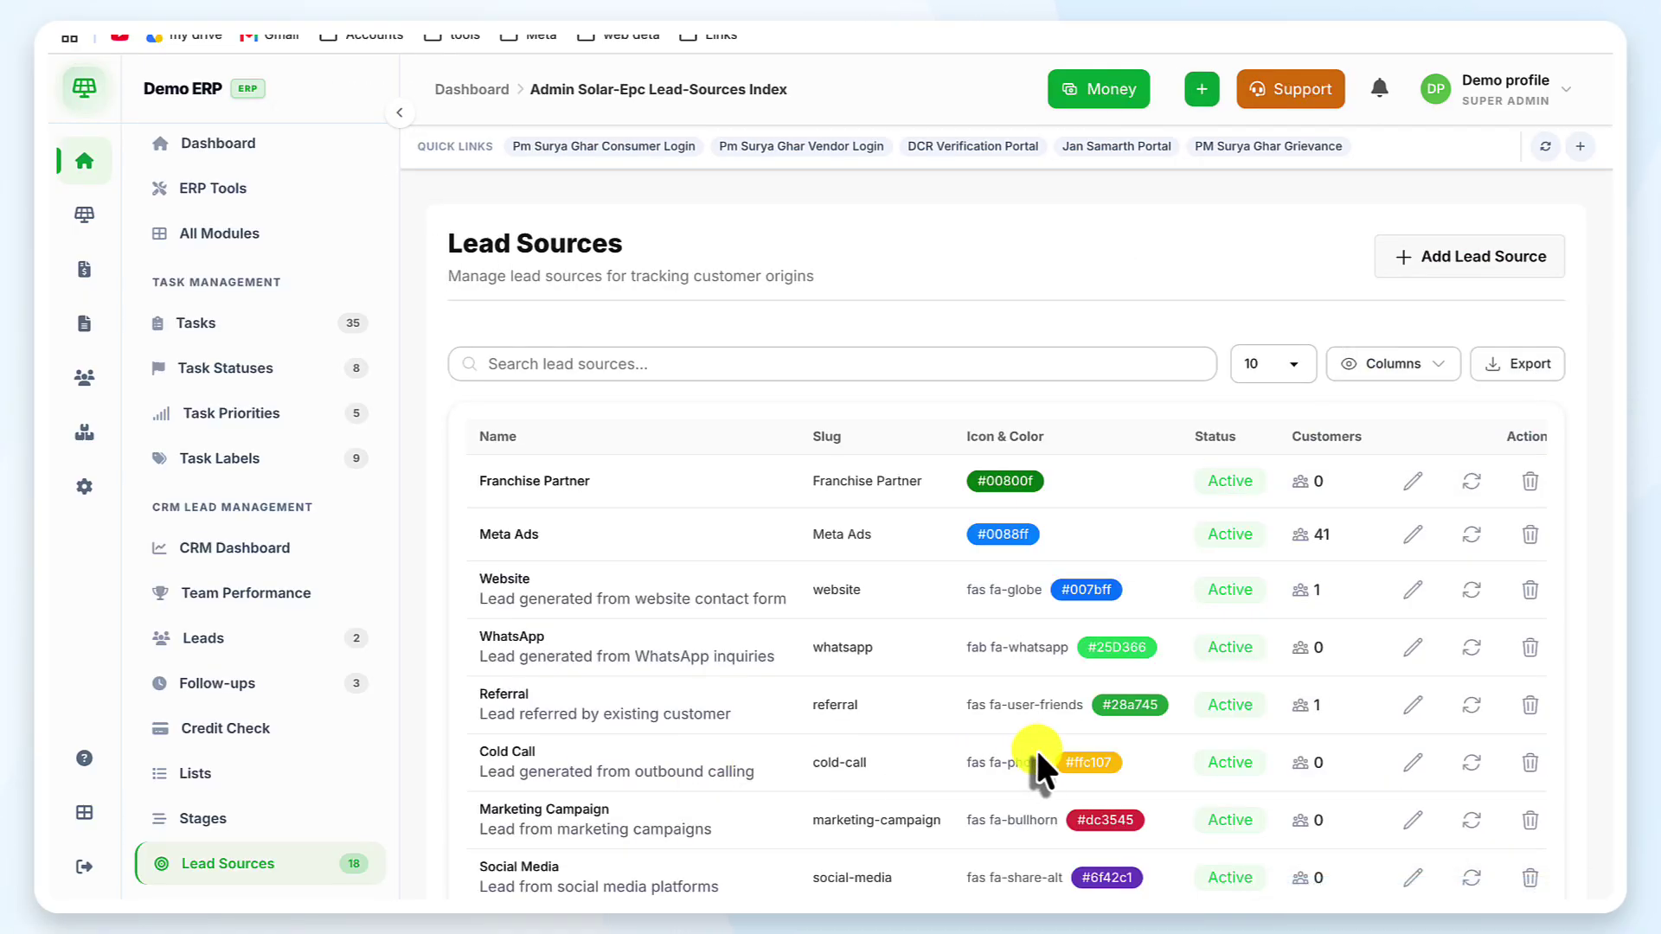
scroll(1036, 748, "down", 1)
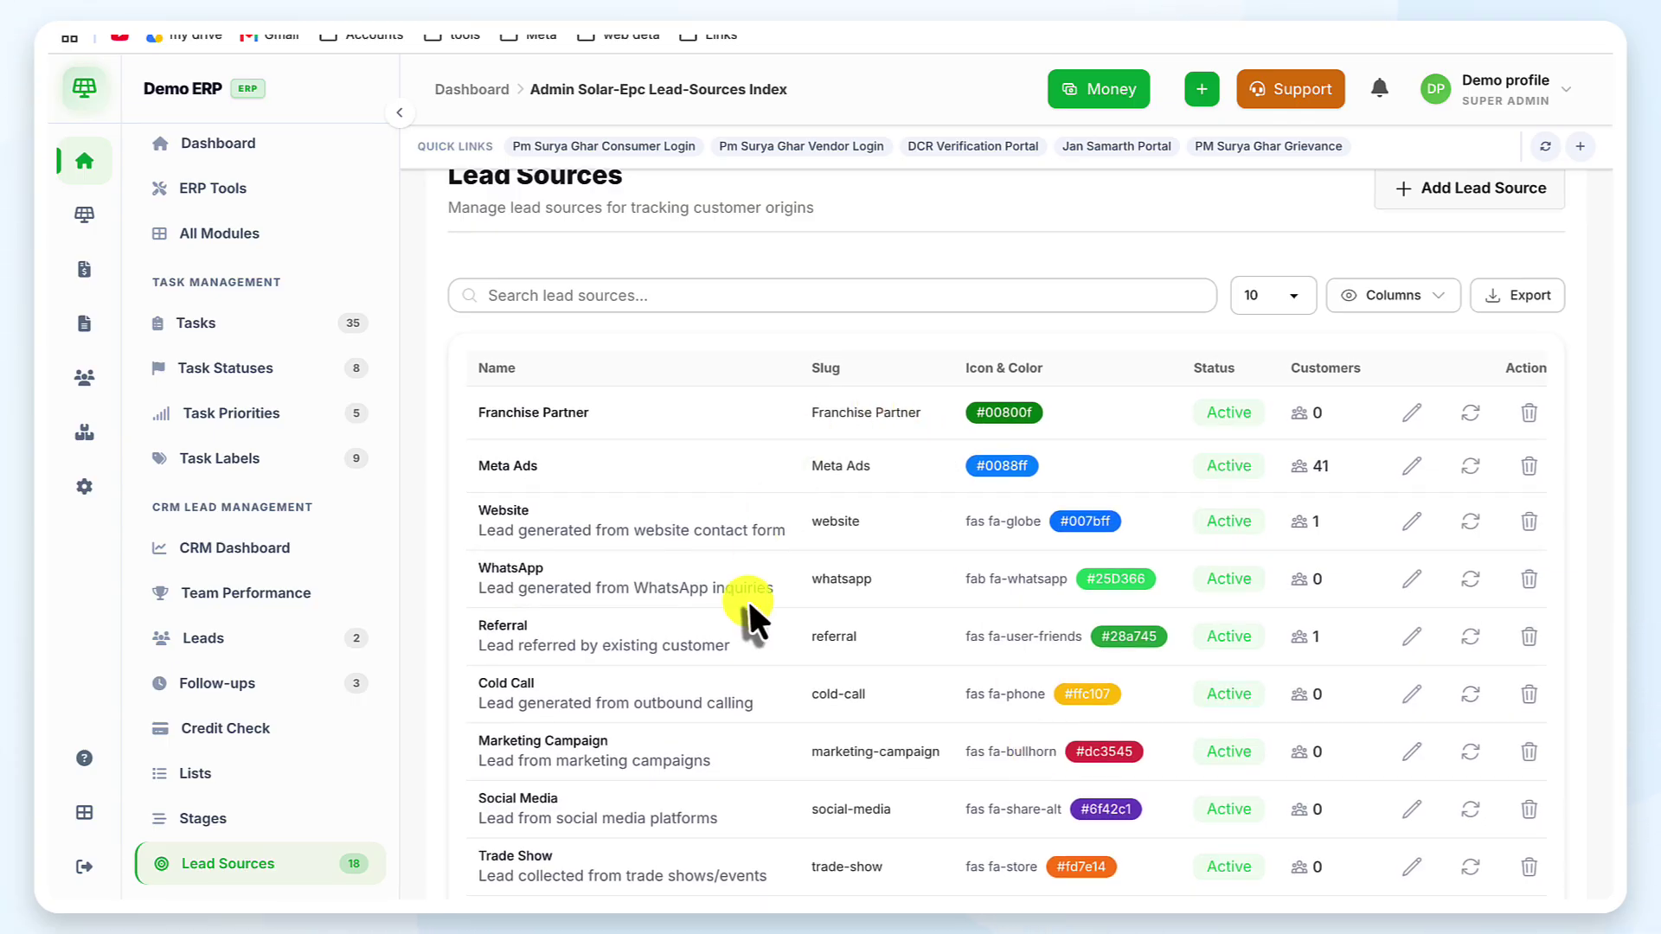
scroll(747, 599, "down", 2)
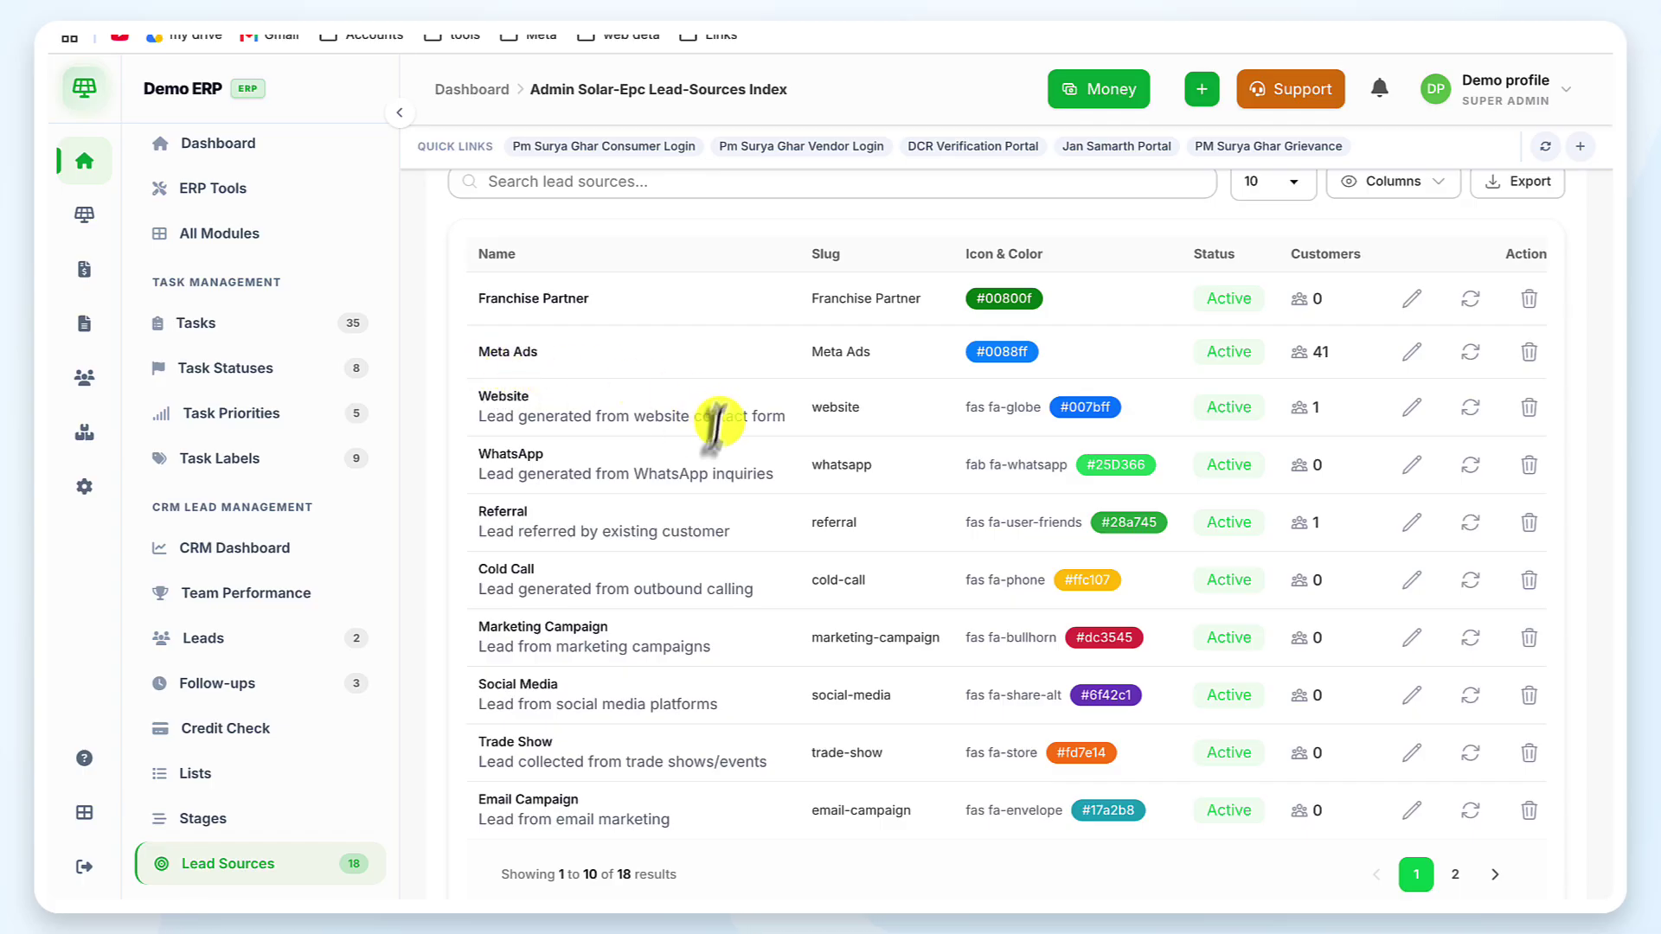
scroll(636, 506, "down", 1)
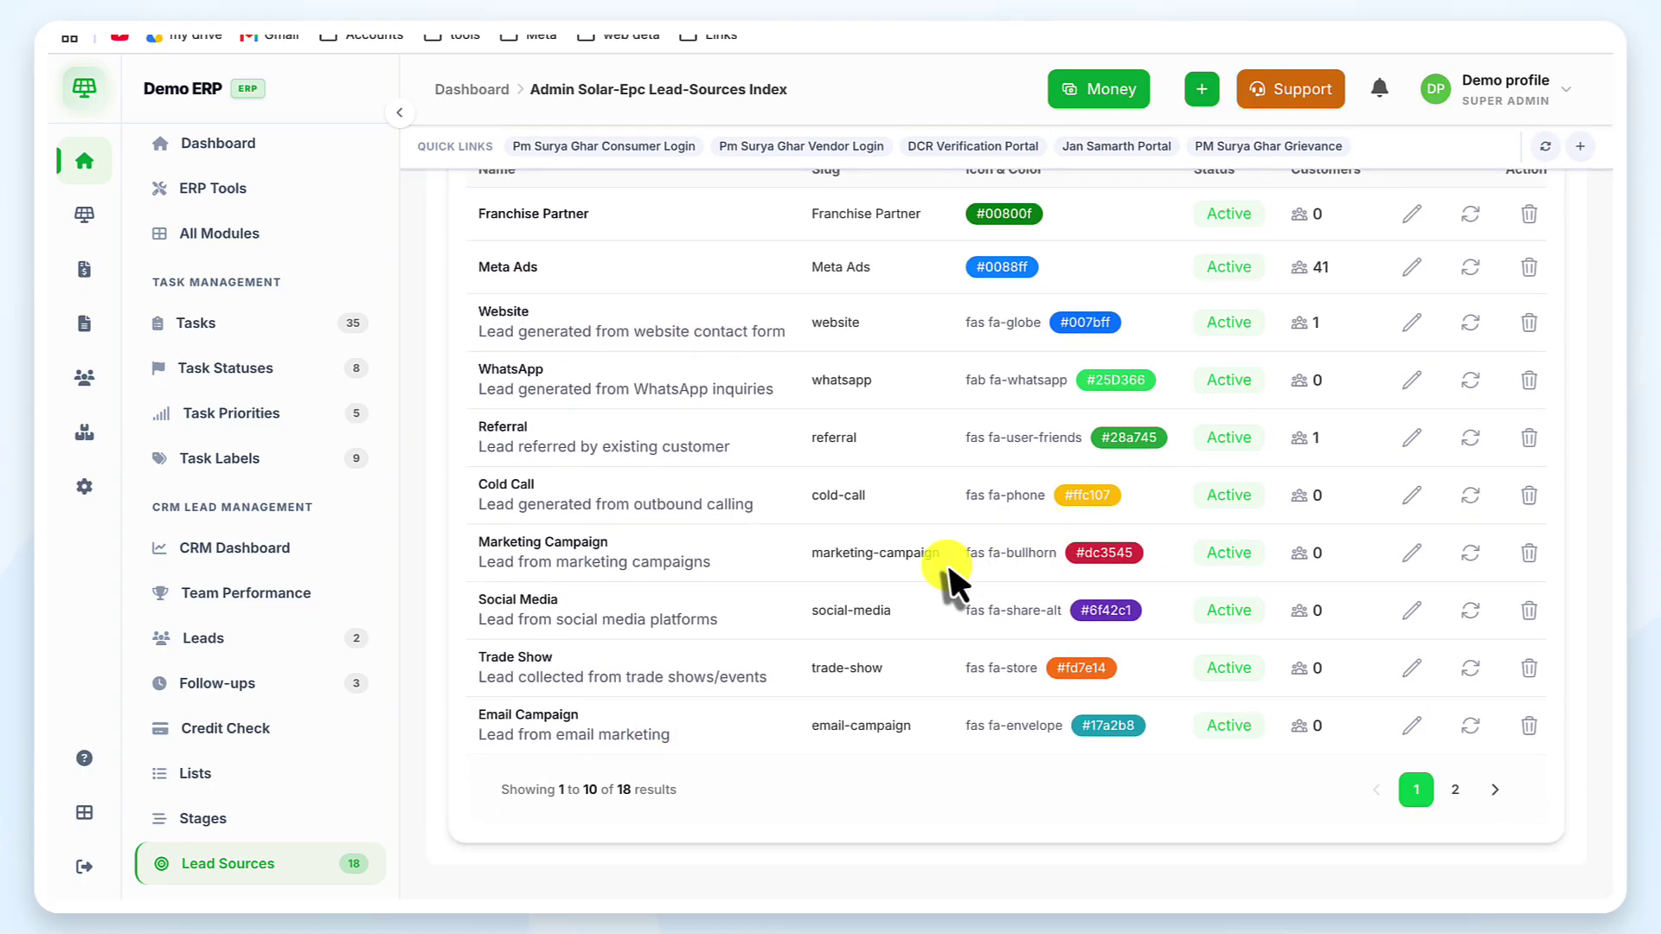
scroll(948, 560, "up", 3)
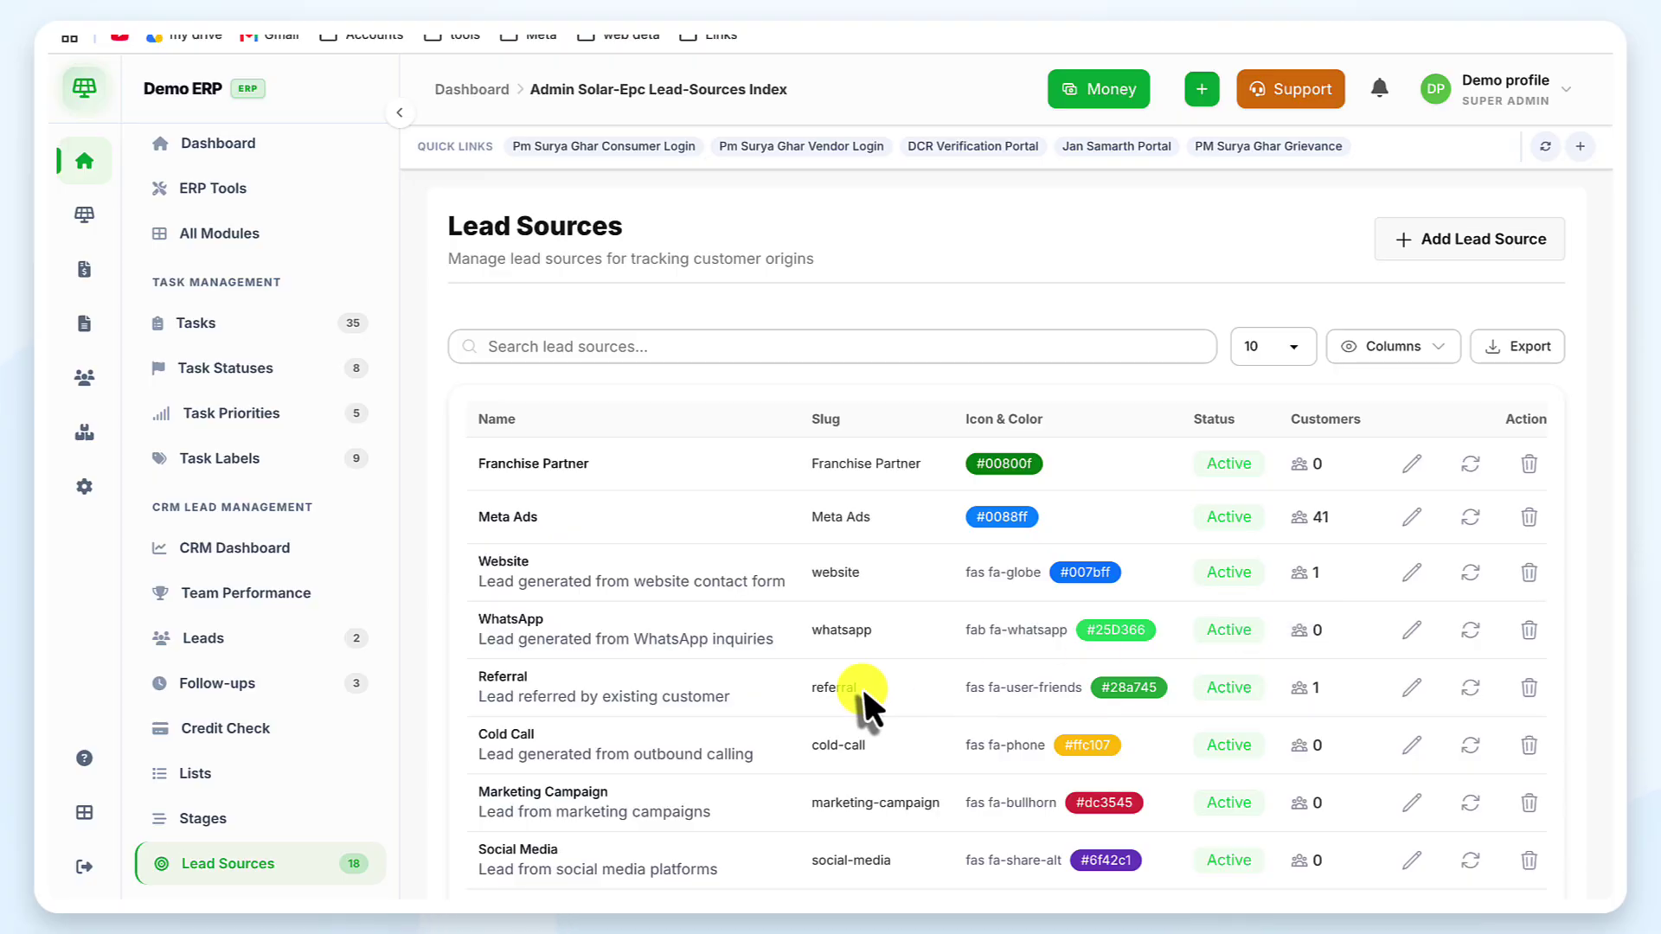
scroll(860, 687, "right", 1)
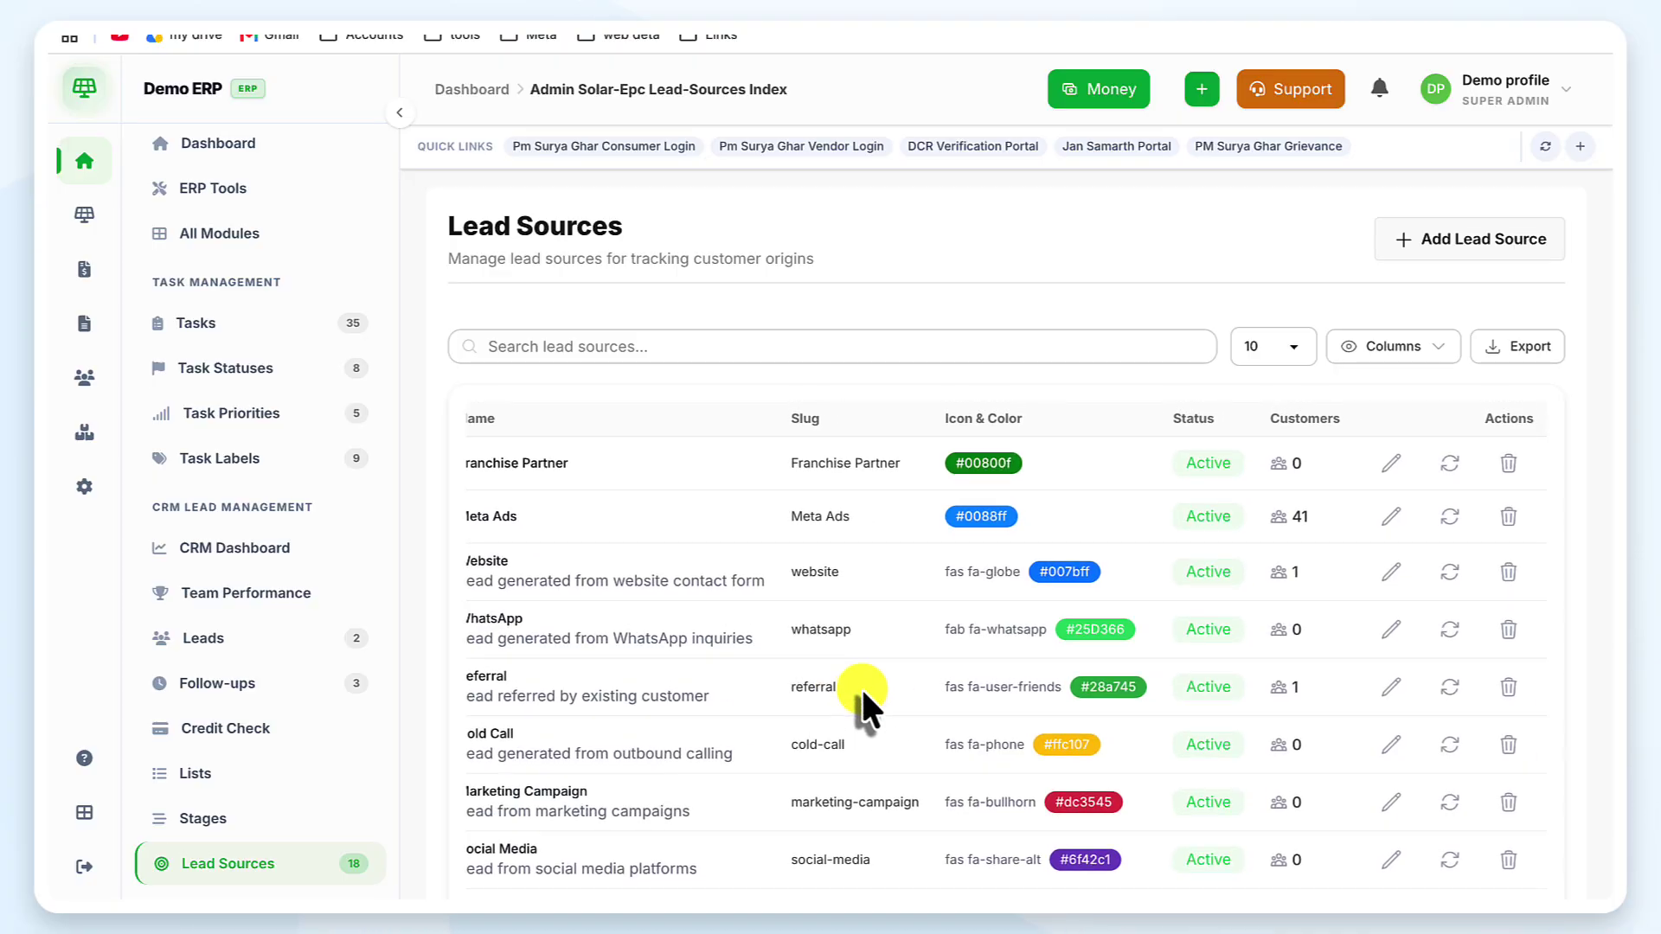
scroll(869, 692, "left", 1)
scroll(651, 736, "down", 3)
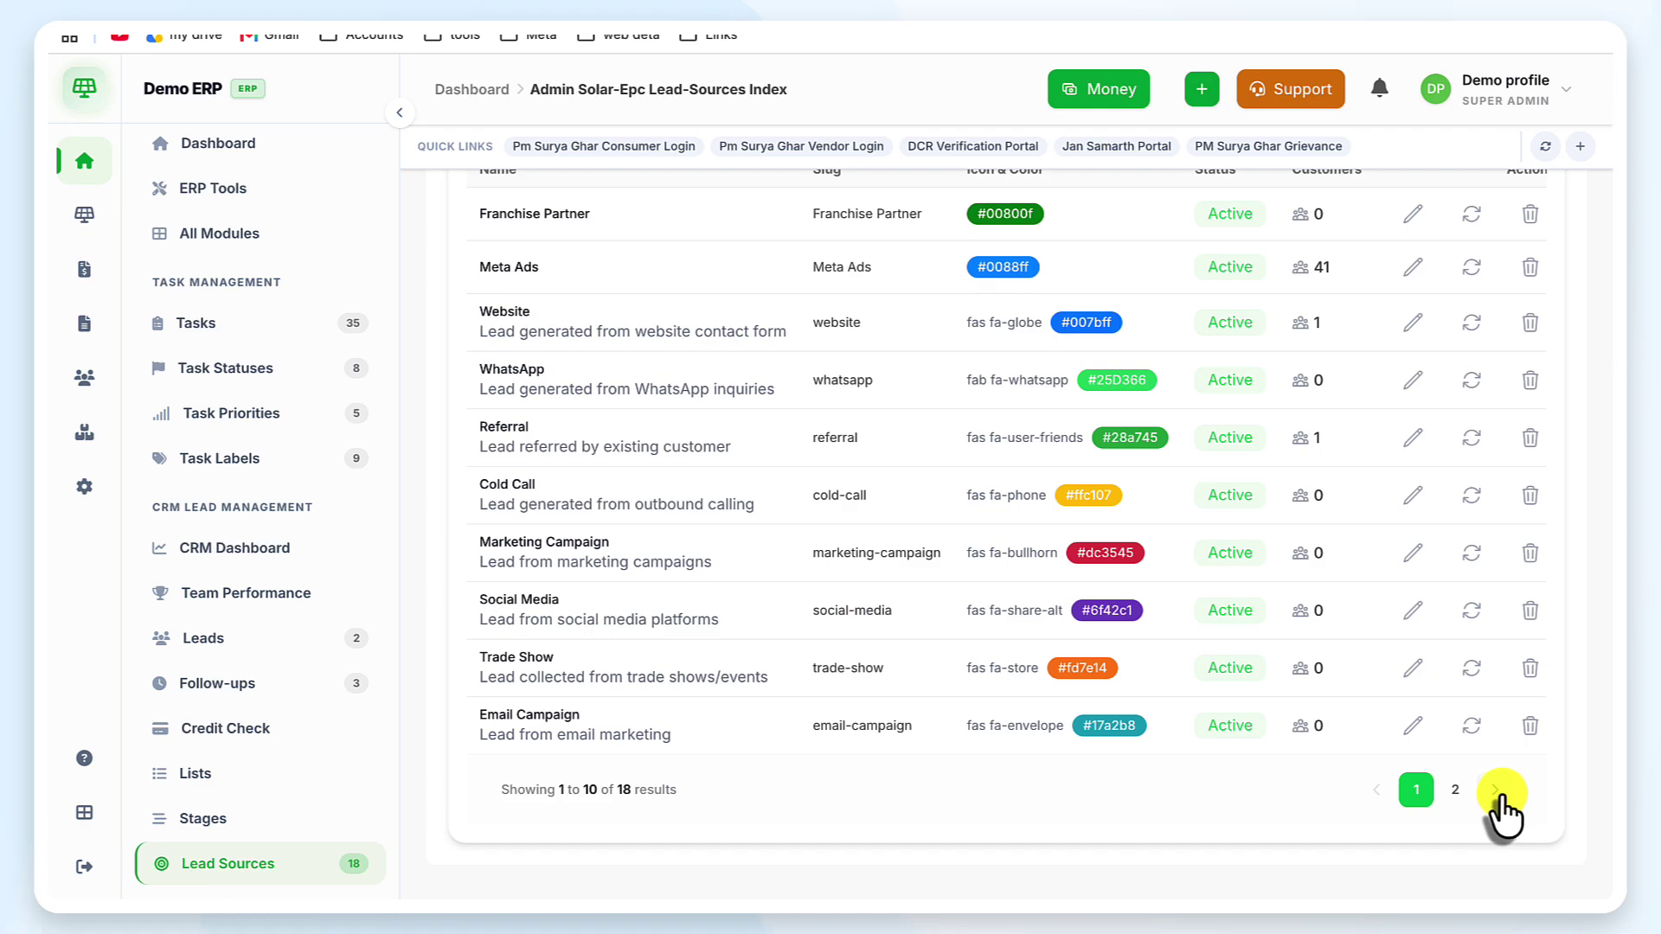
left_click(1502, 791)
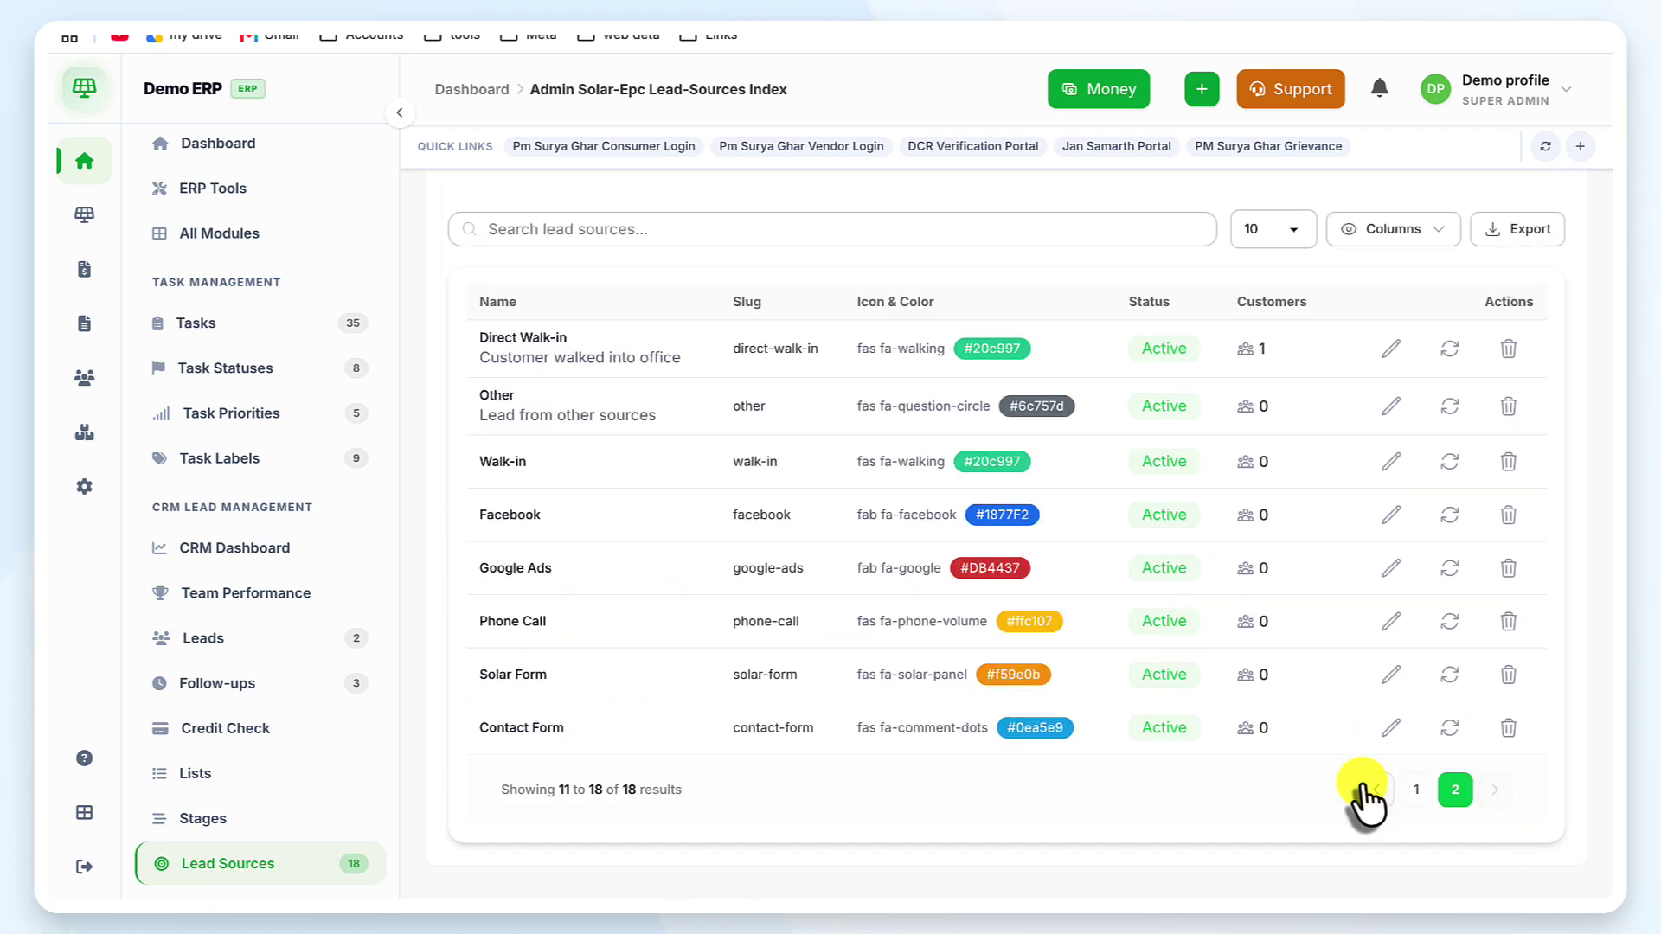
left_click(1423, 793)
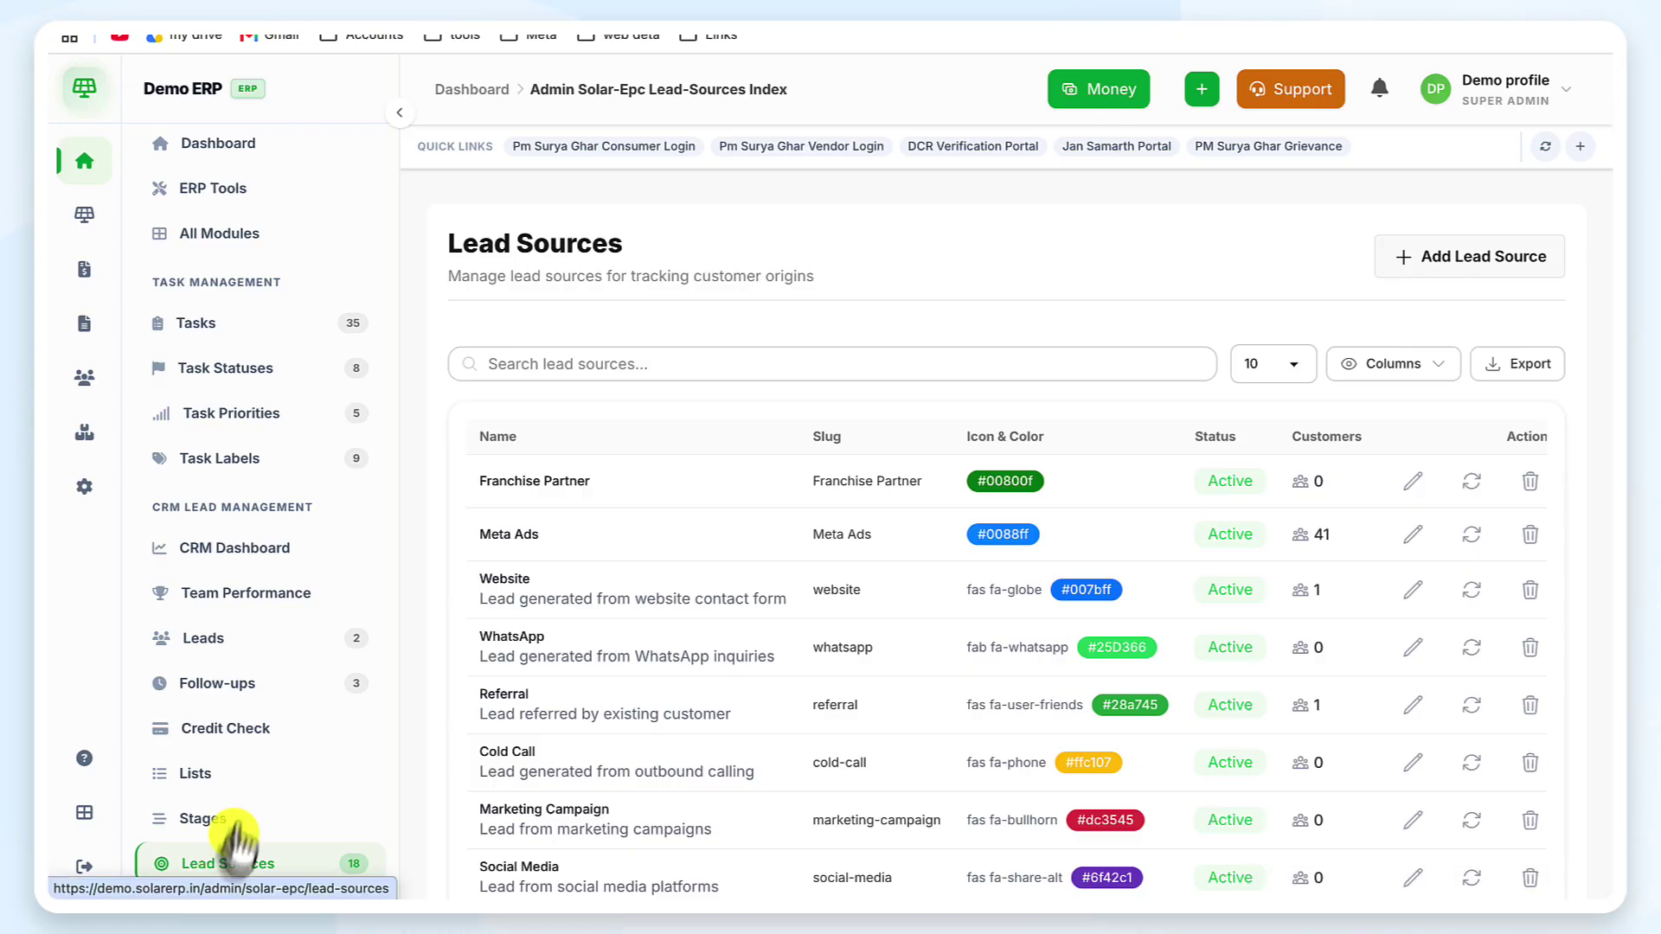
Show the CRM Dashboard with the navigation collapsed, keeping the Last 30 days period
left_click(265, 545)
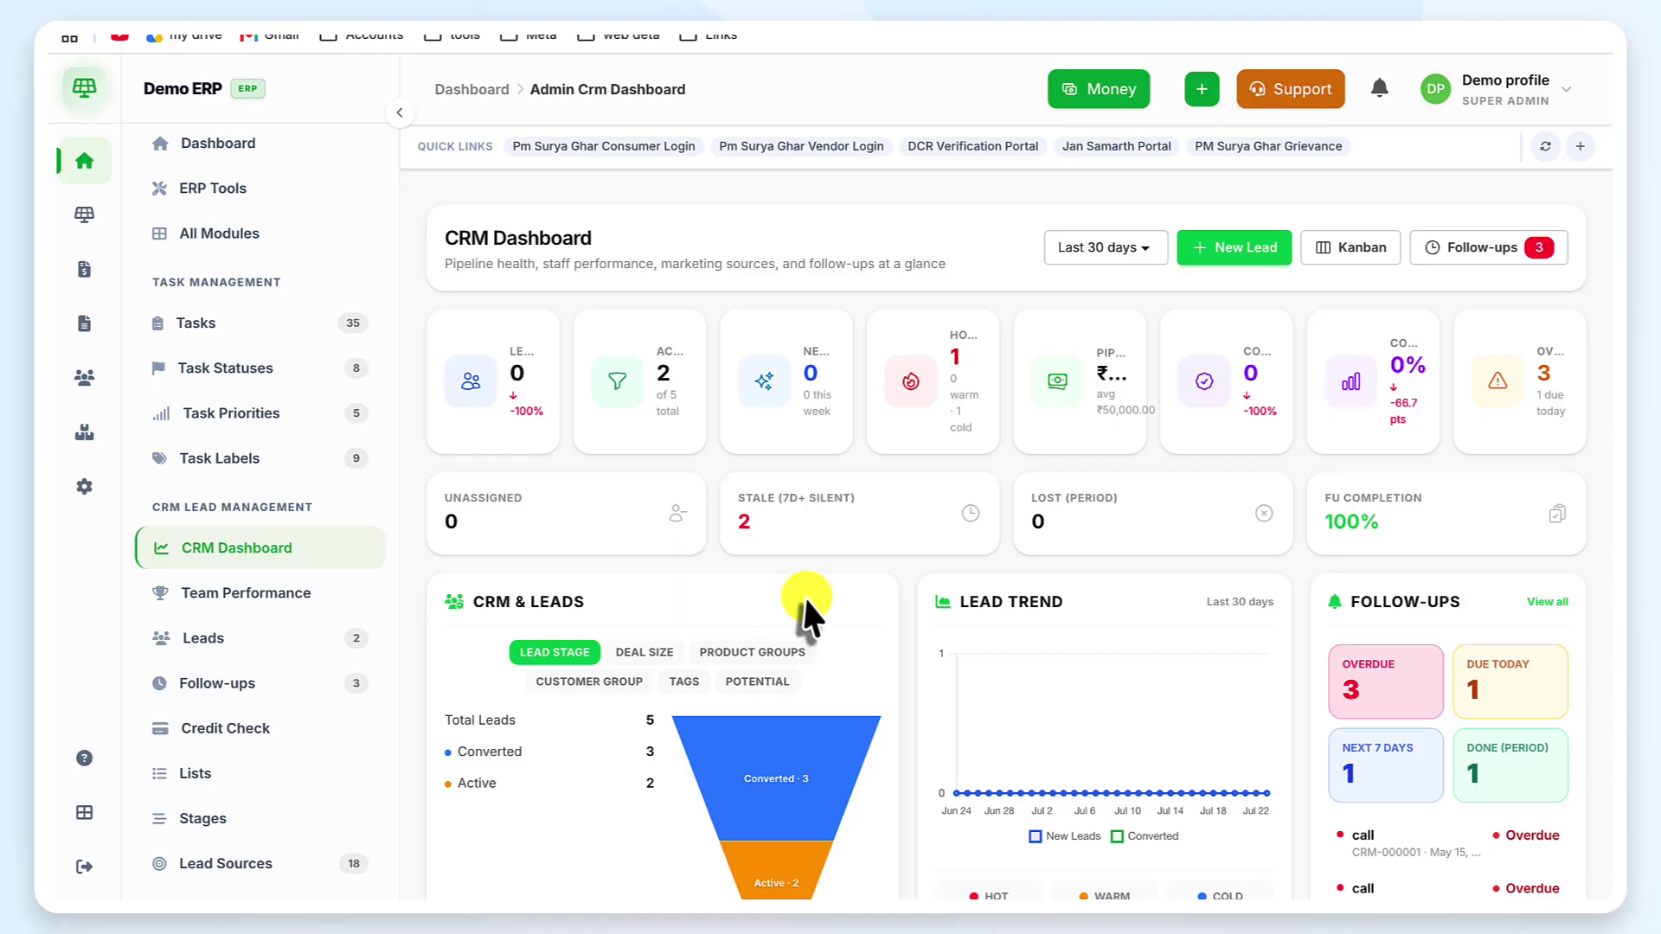
left_click(396, 115)
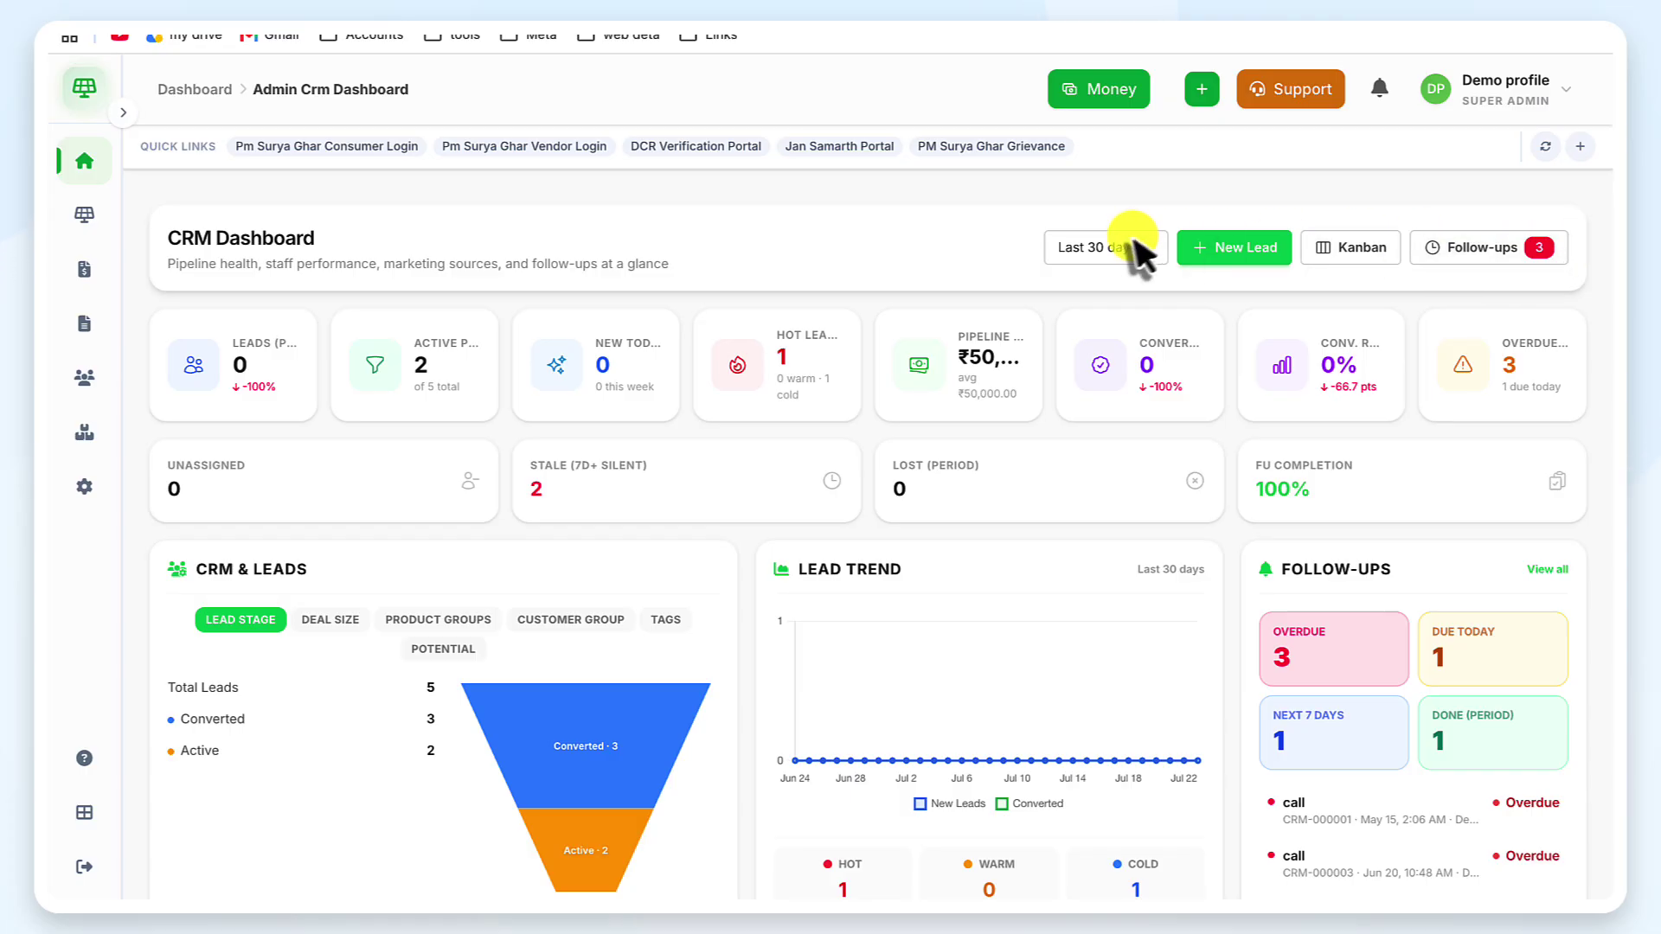
left_click(1124, 241)
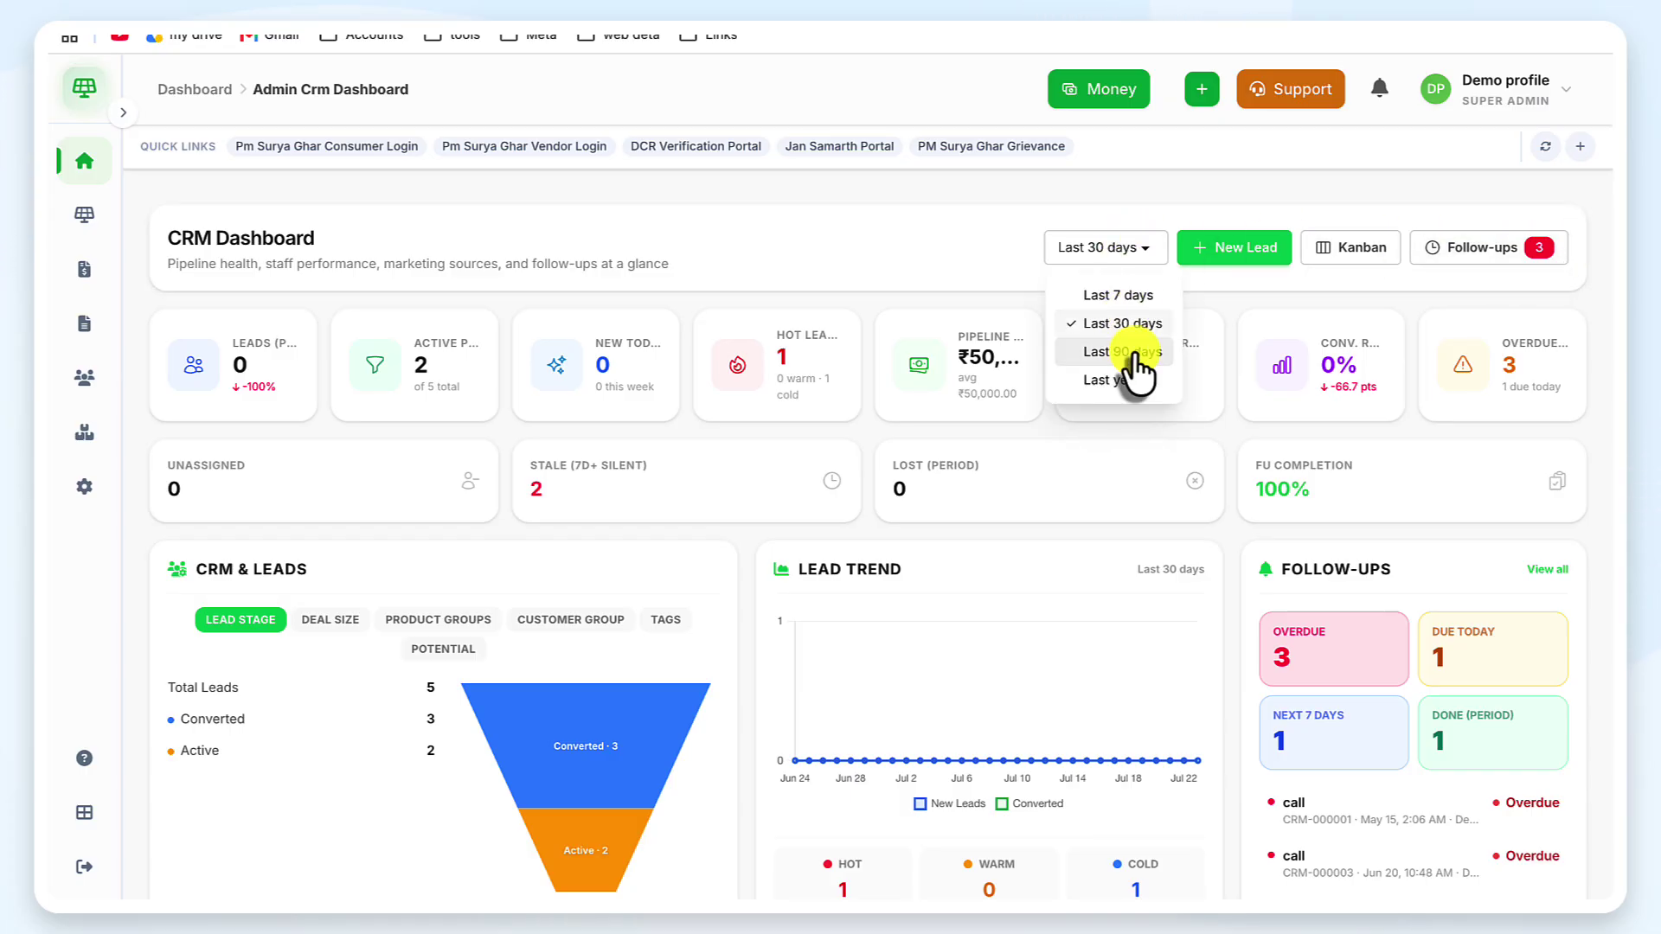
left_click(1116, 240)
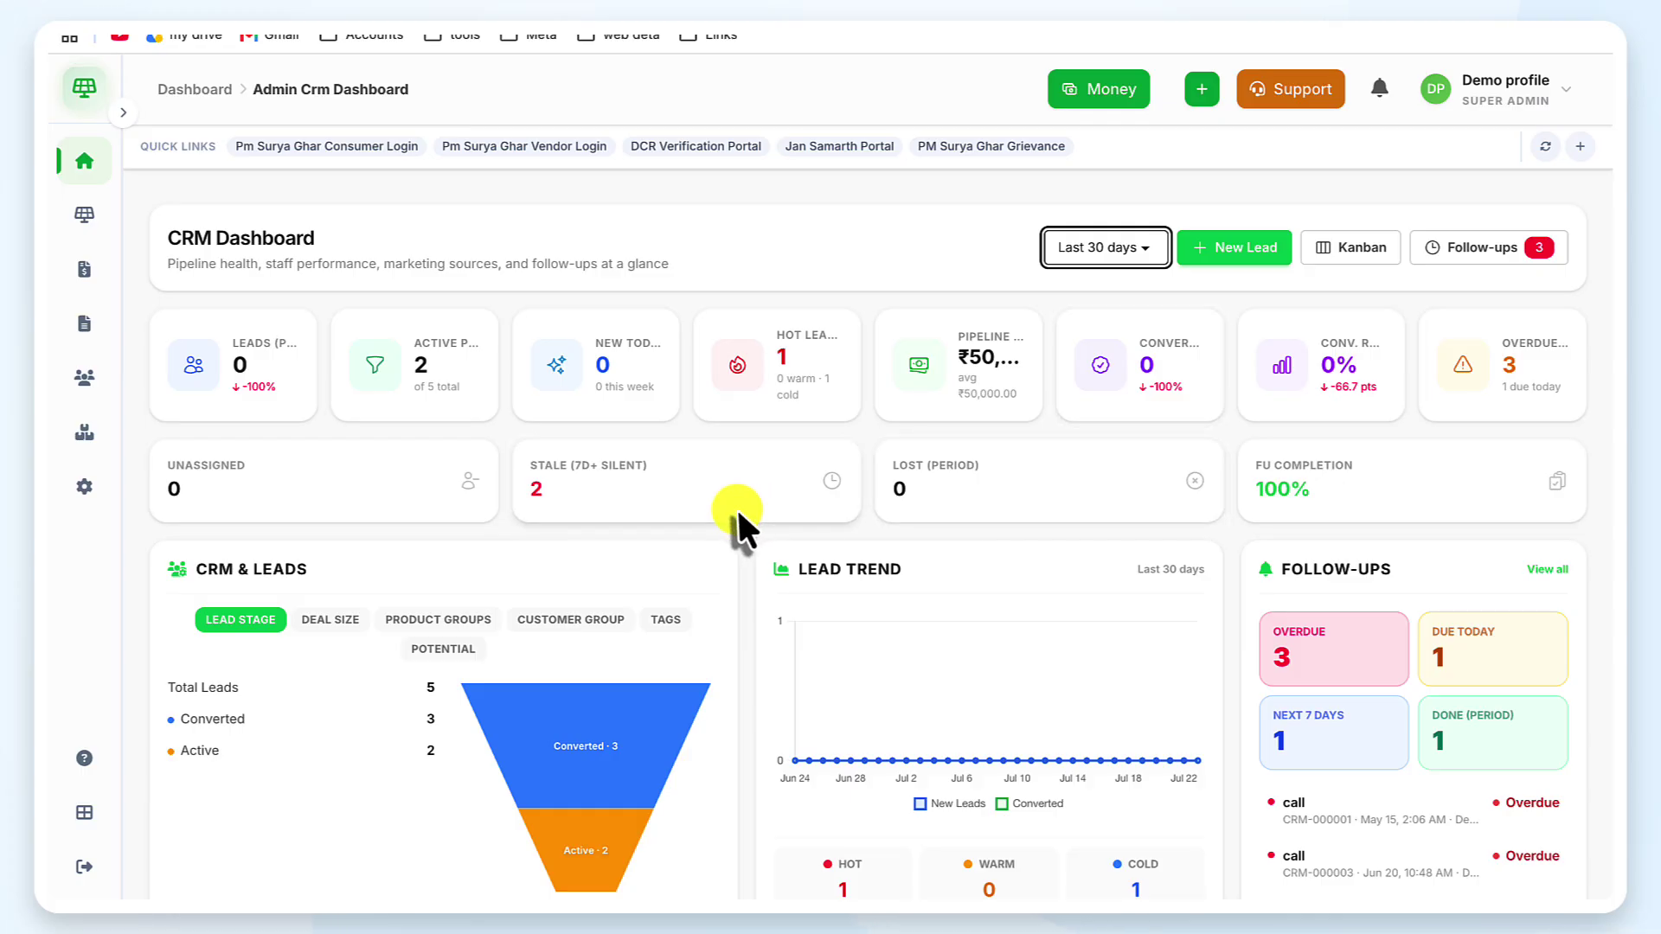
Scroll through the dashboard metrics, then expand the labelled navigation menu
scroll(736, 509, "down", 3)
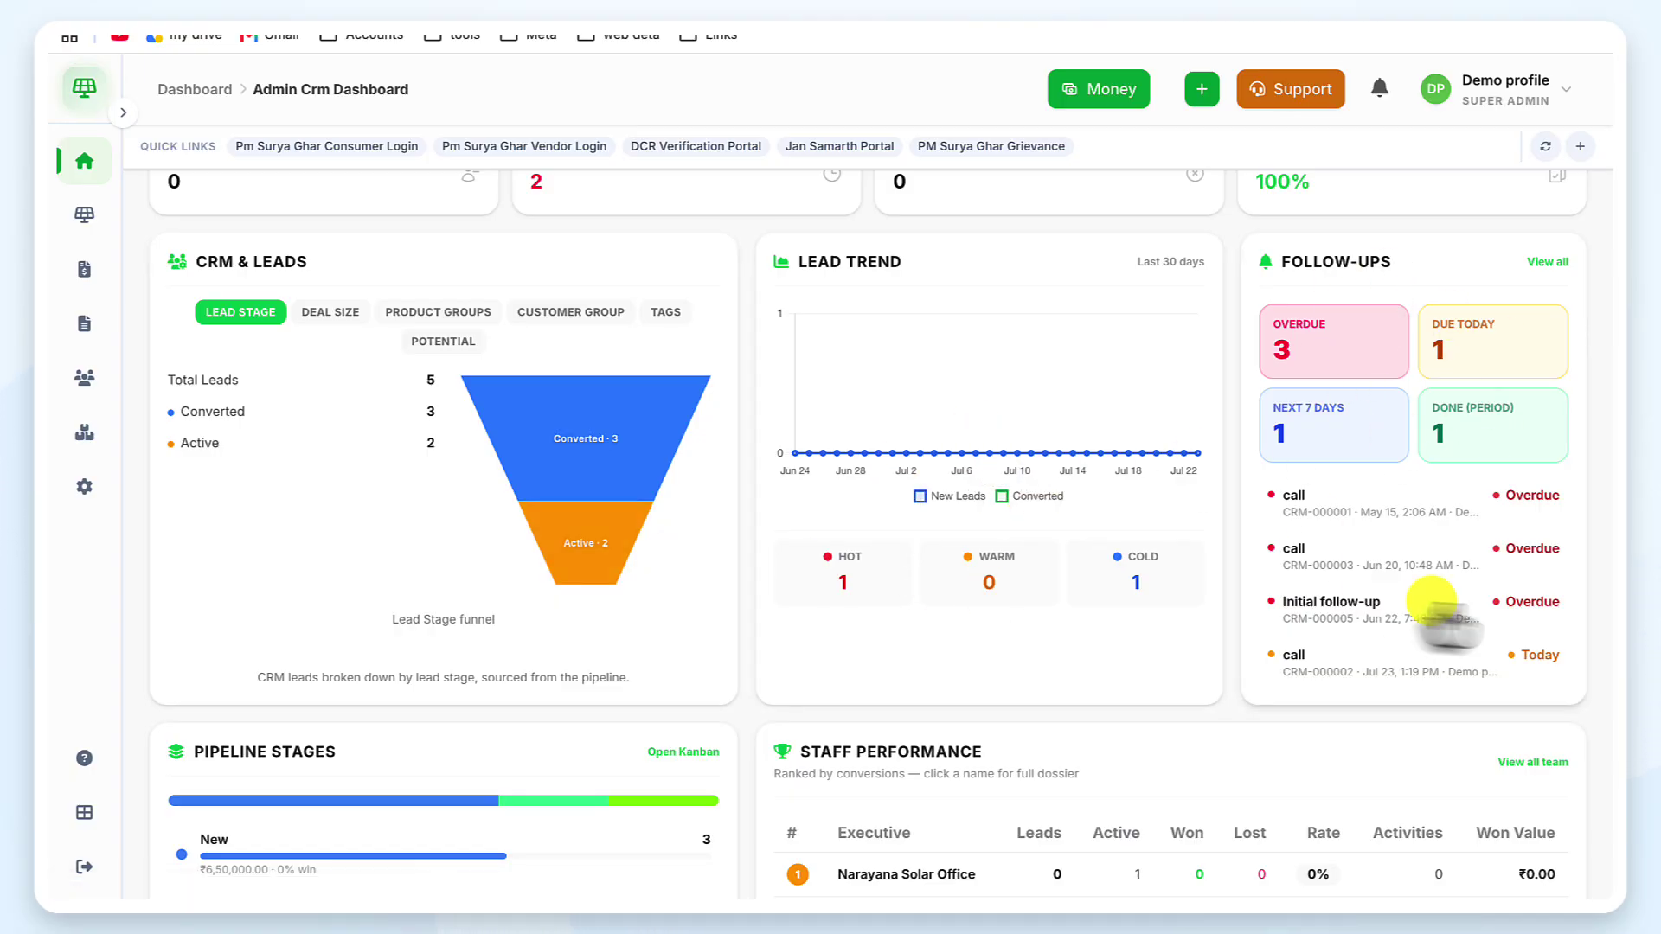
scroll(1327, 675, "down", 3)
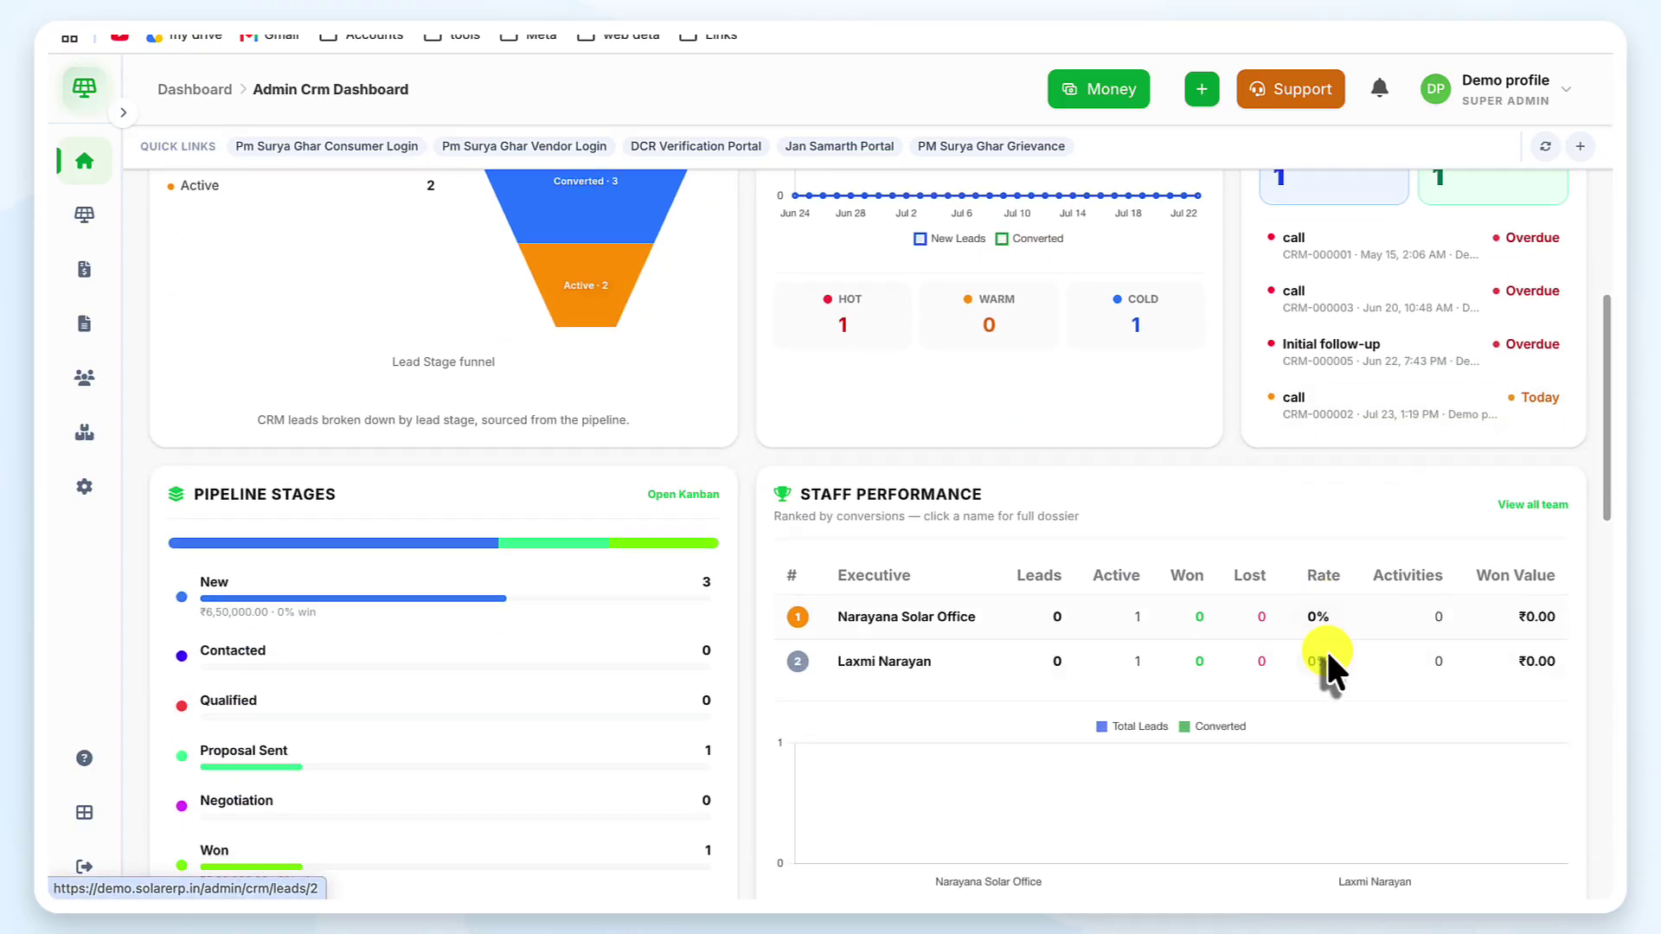
scroll(445, 645, "down", 2)
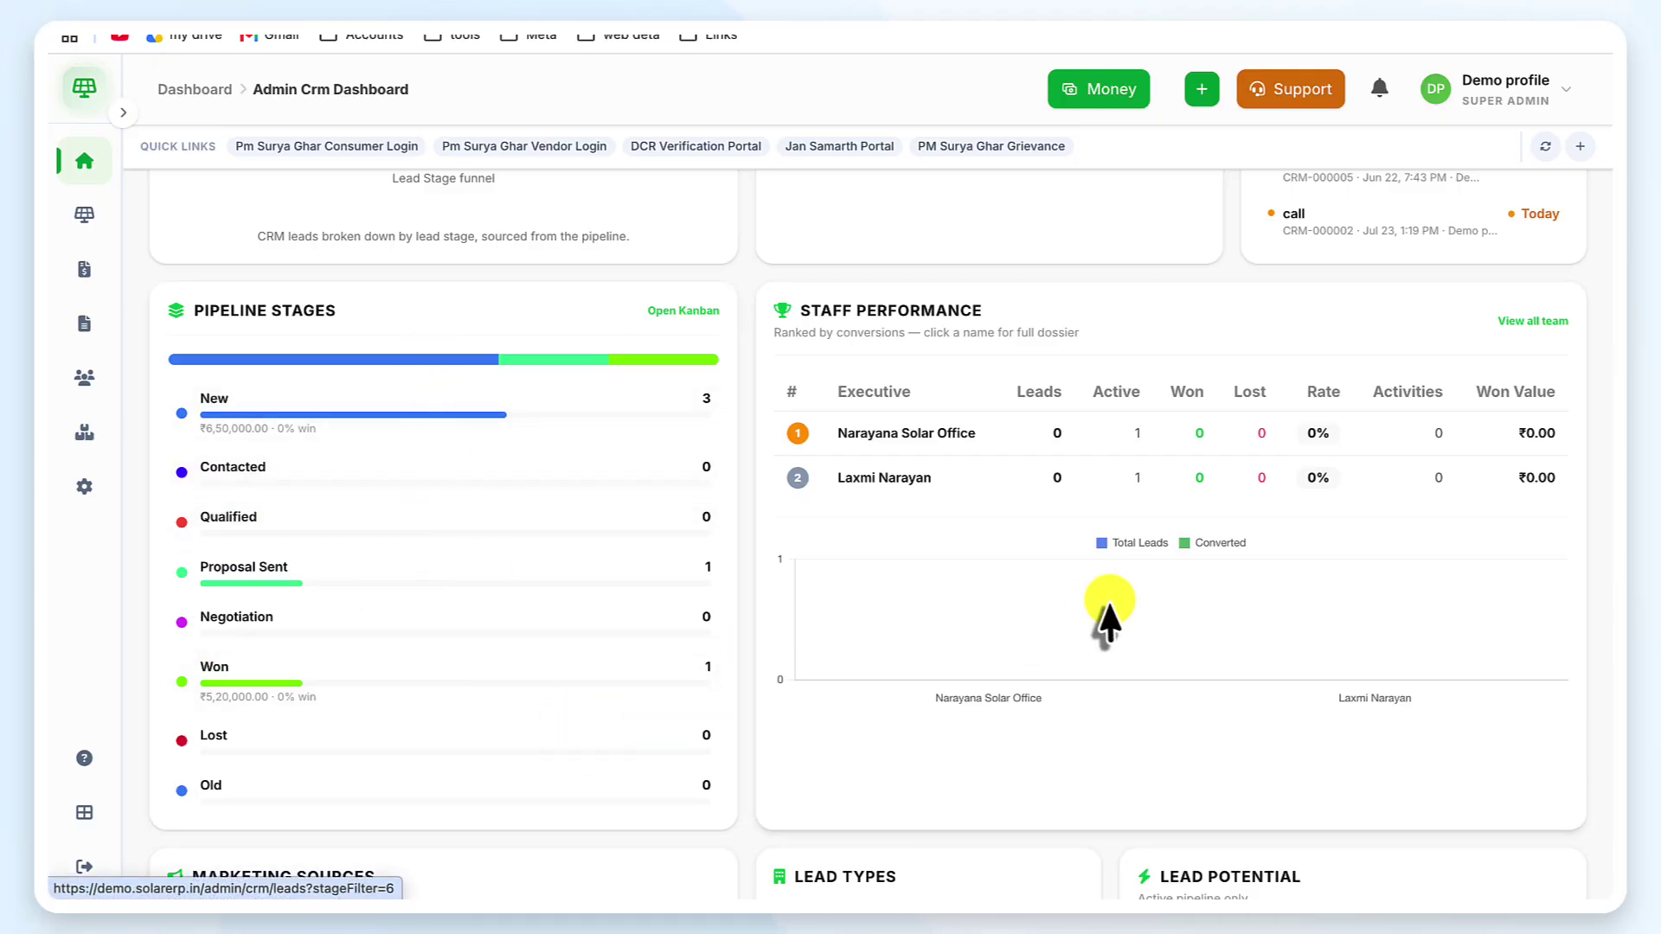
scroll(1108, 605, "down", 10)
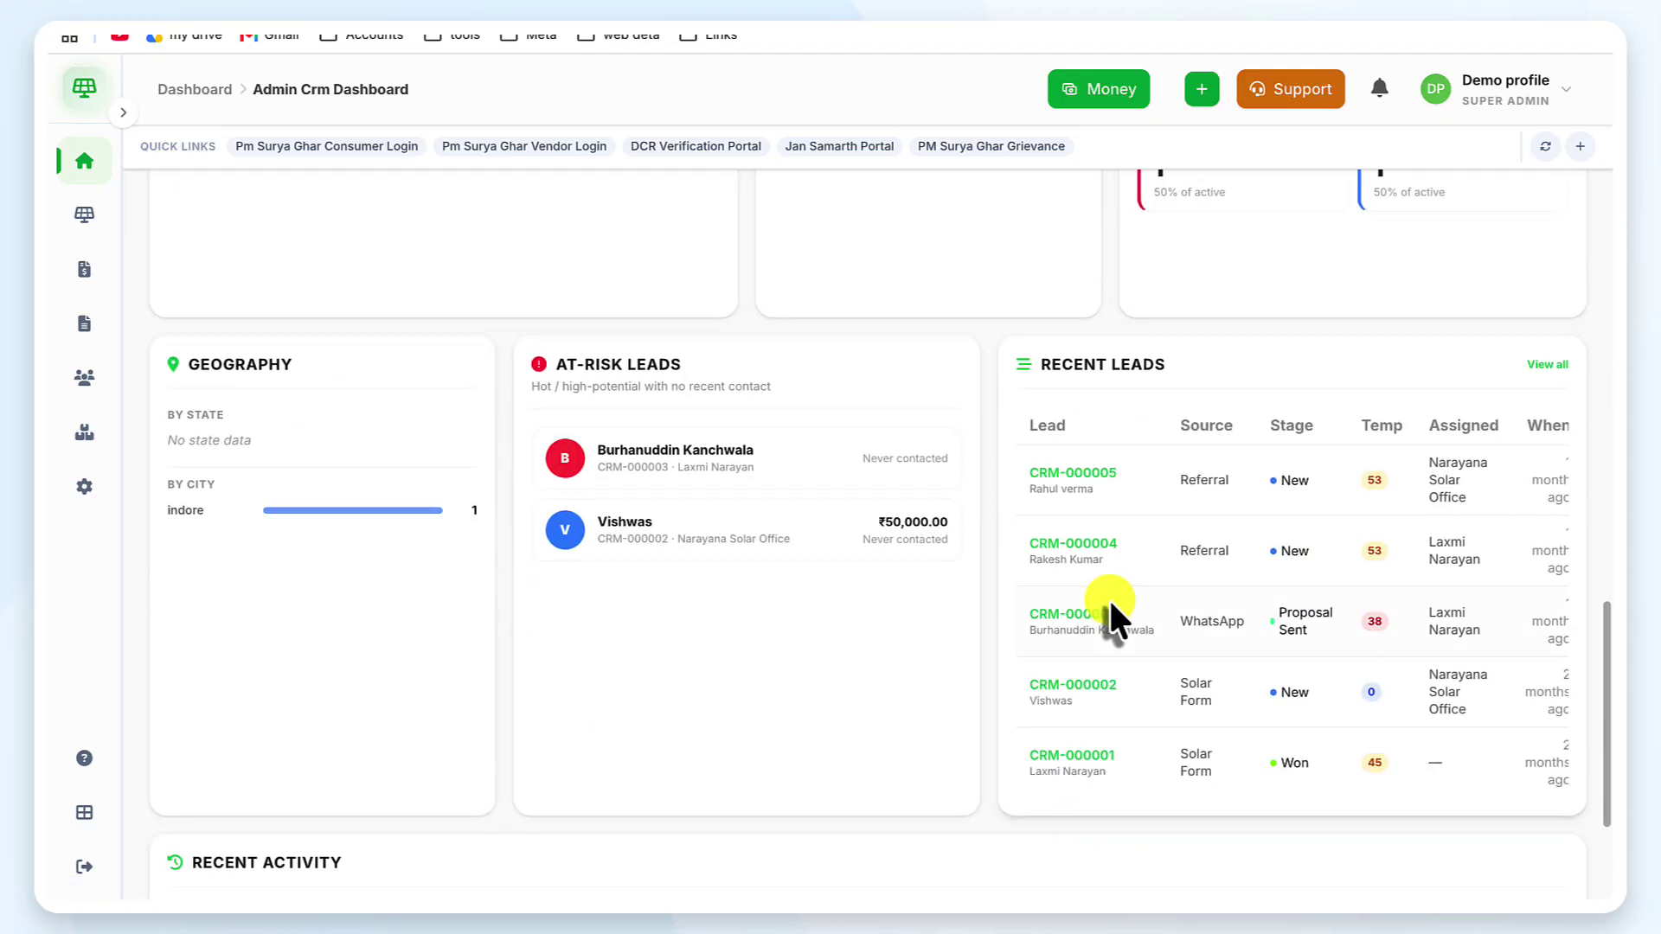
scroll(1108, 606, "down", 3)
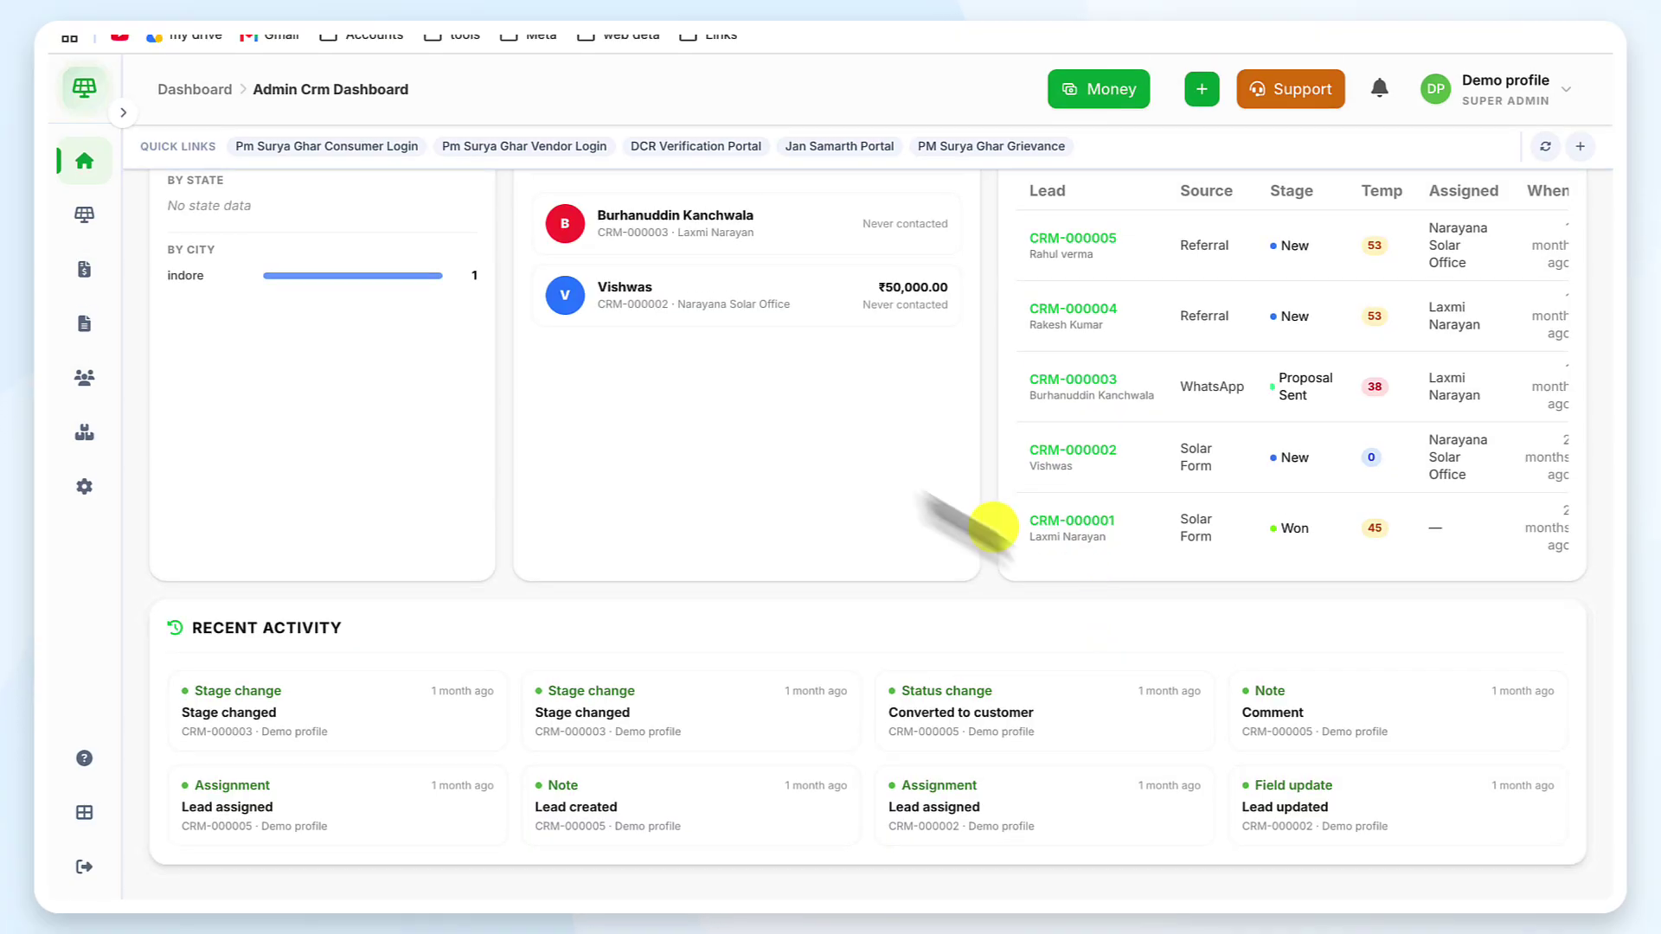
scroll(852, 443, "up", 13)
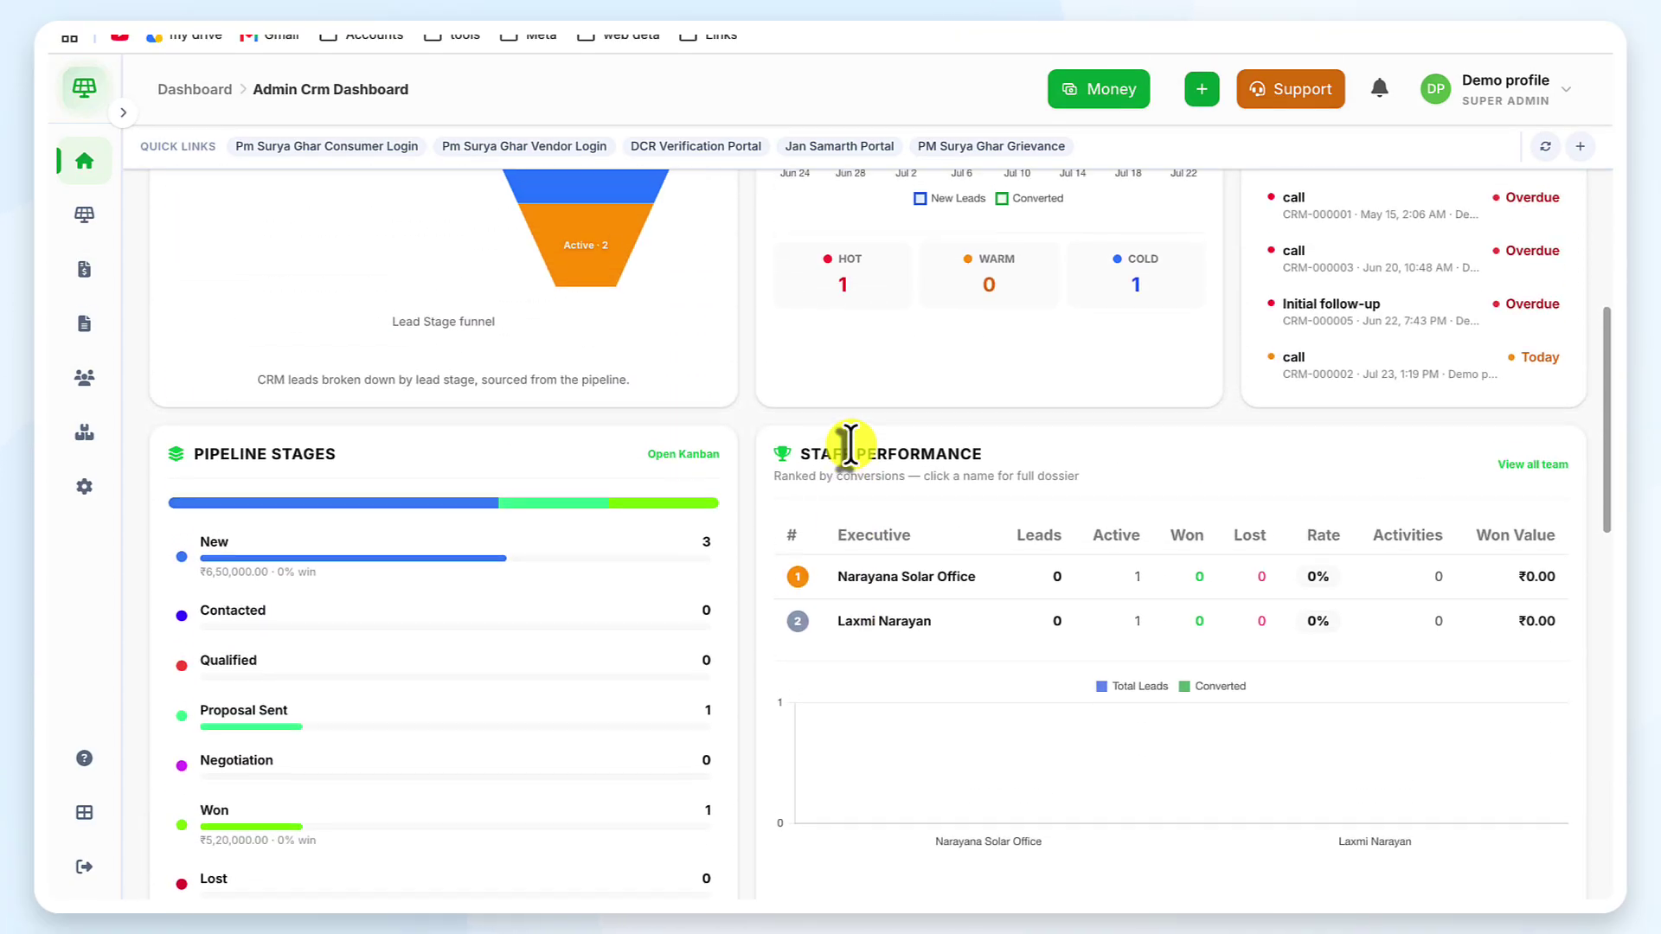
scroll(850, 443, "up", 7)
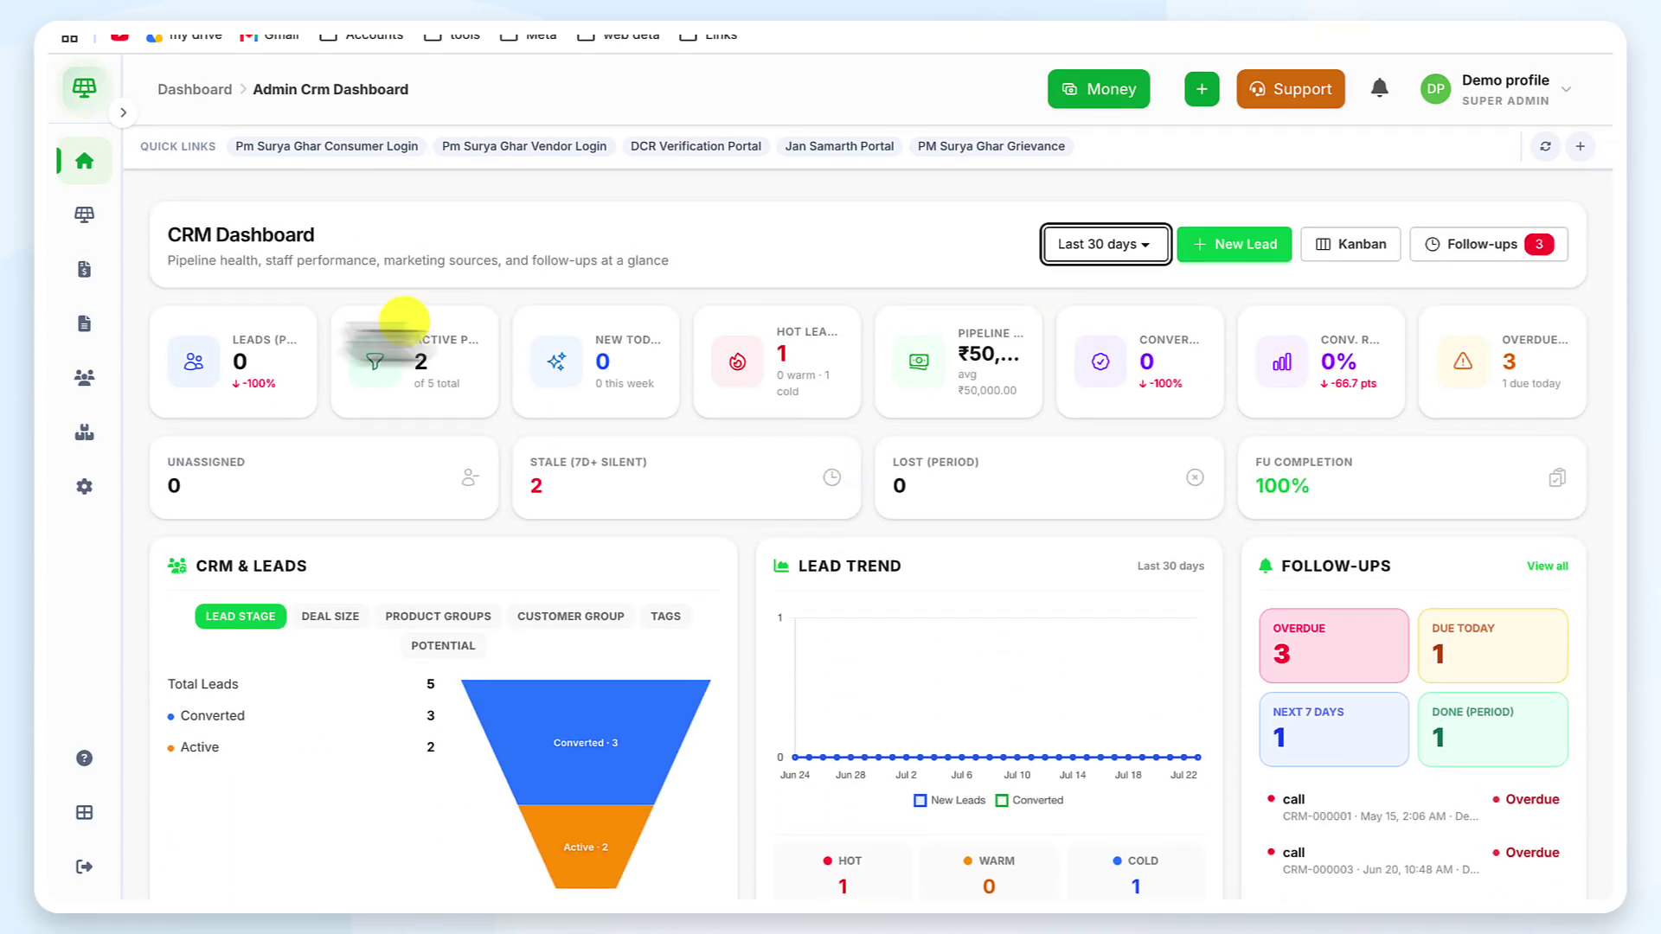
mouse_move(83, 332)
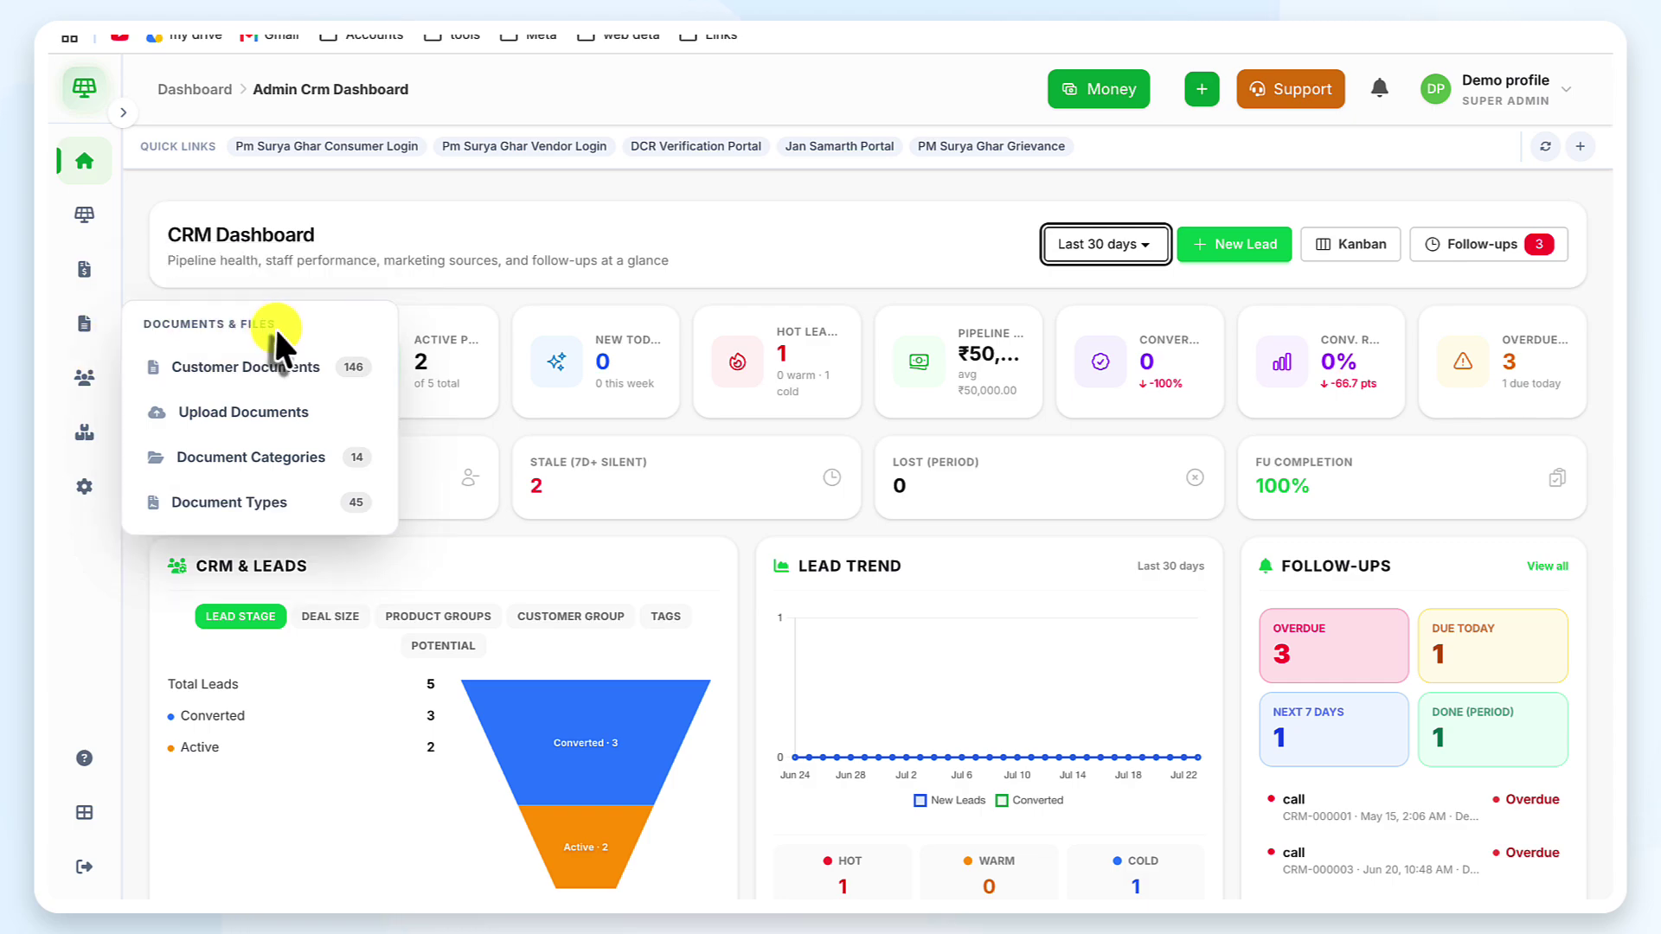
left_click(125, 115)
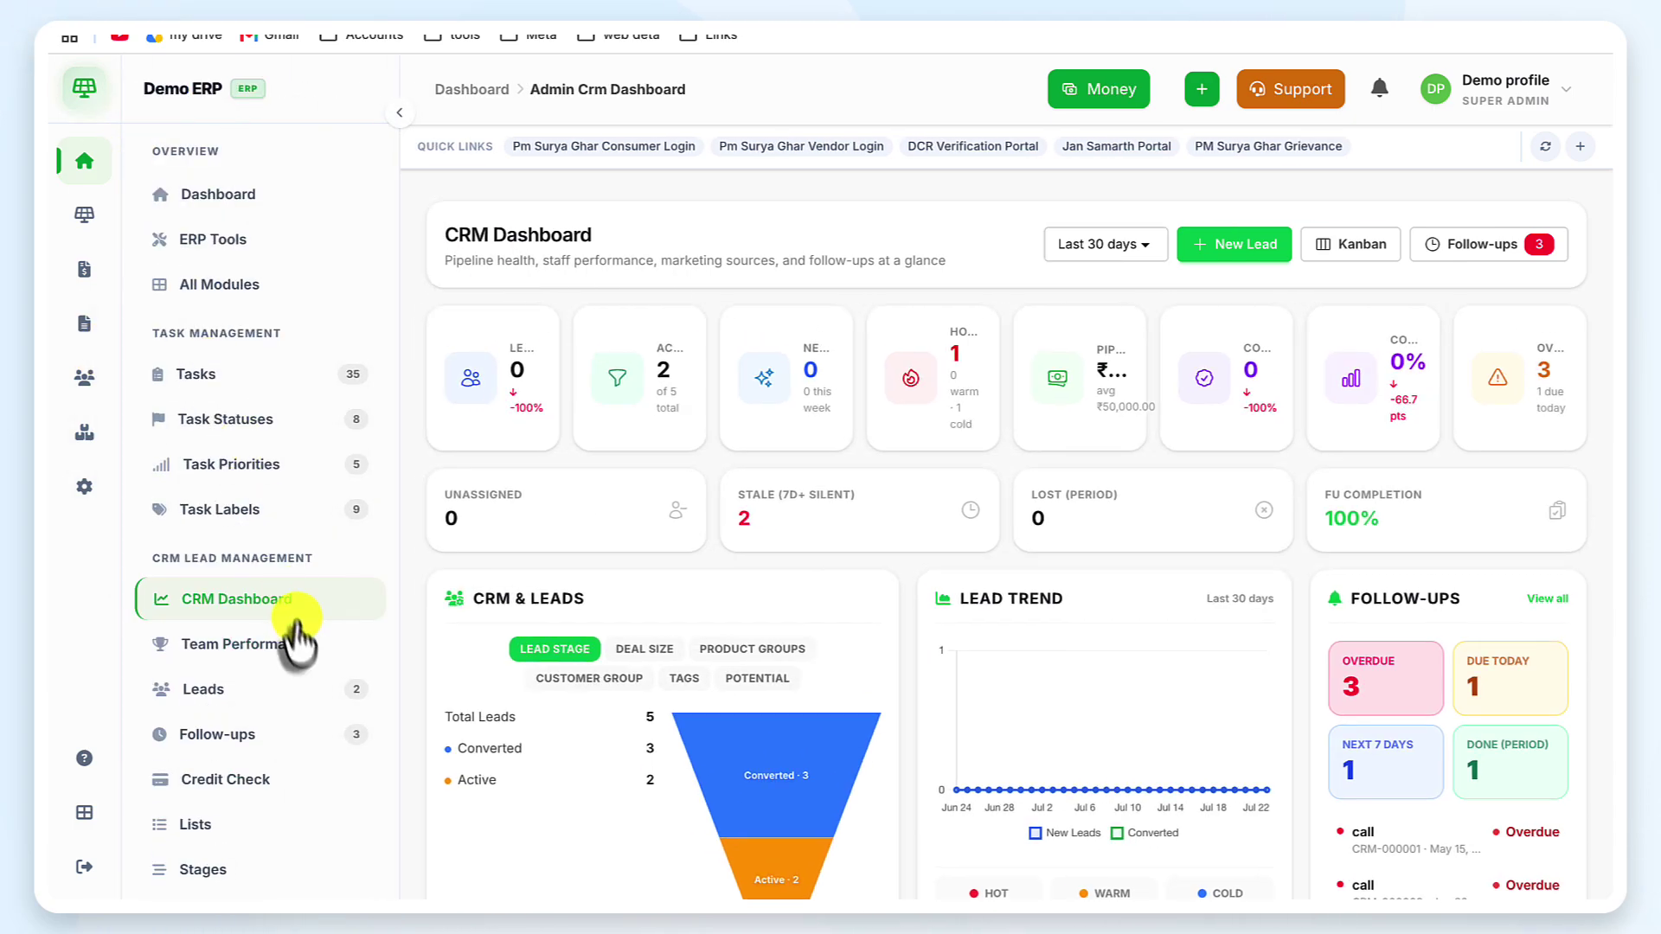
left_click(299, 644)
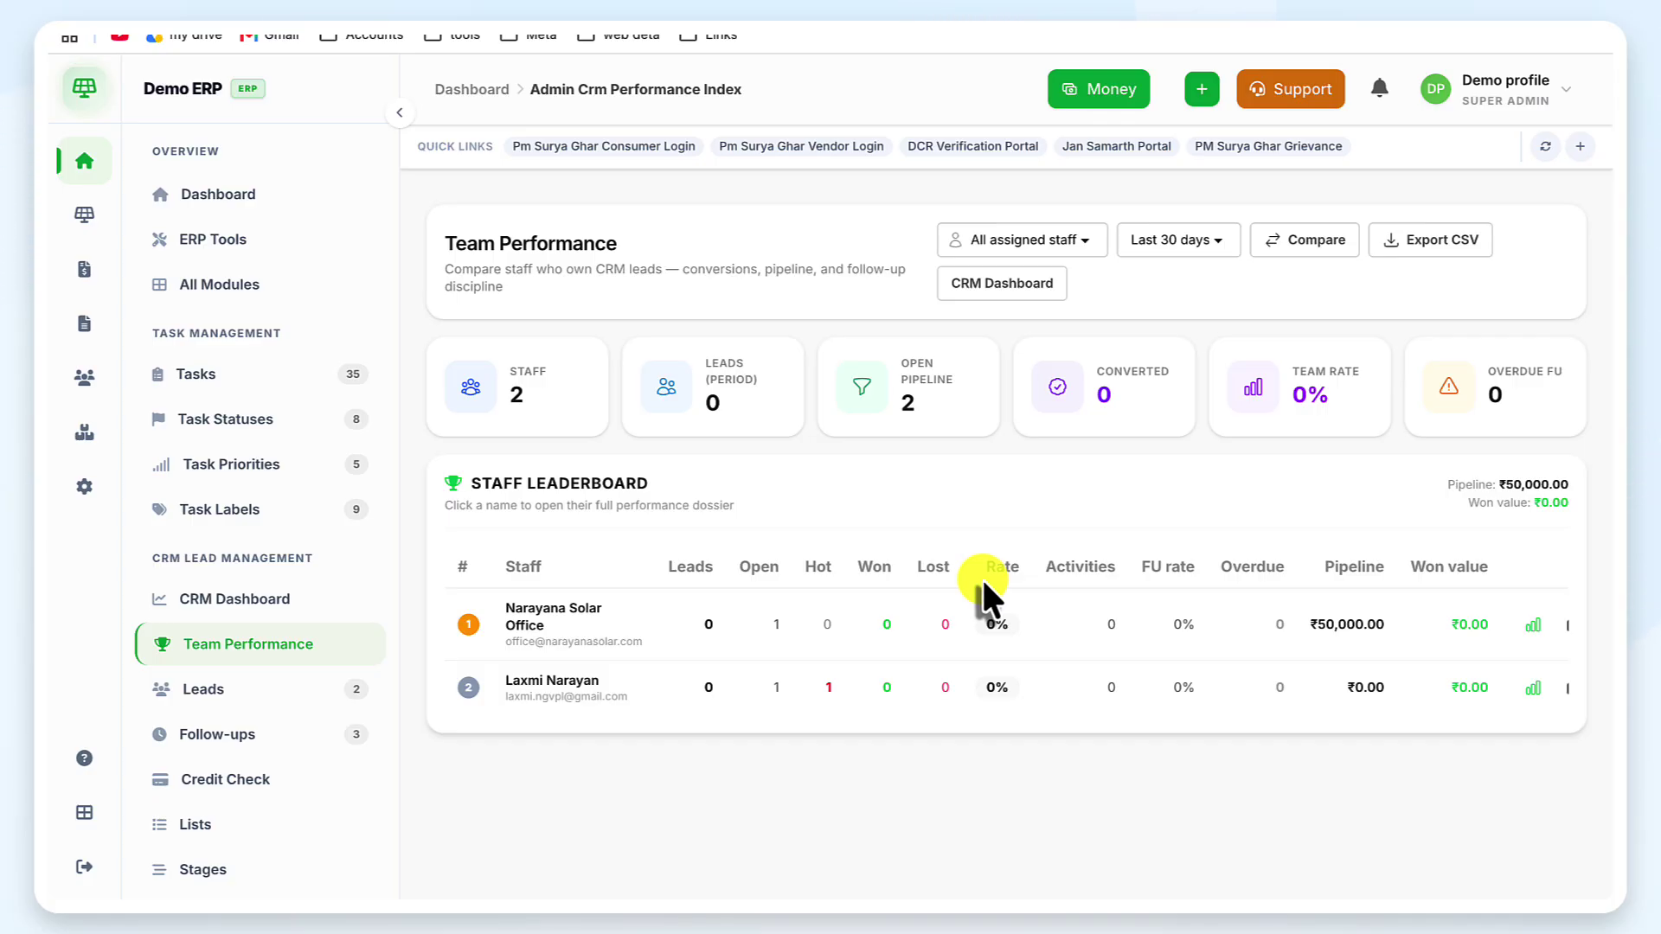
scroll(981, 576, "right", 1)
scroll(981, 576, "left", 2)
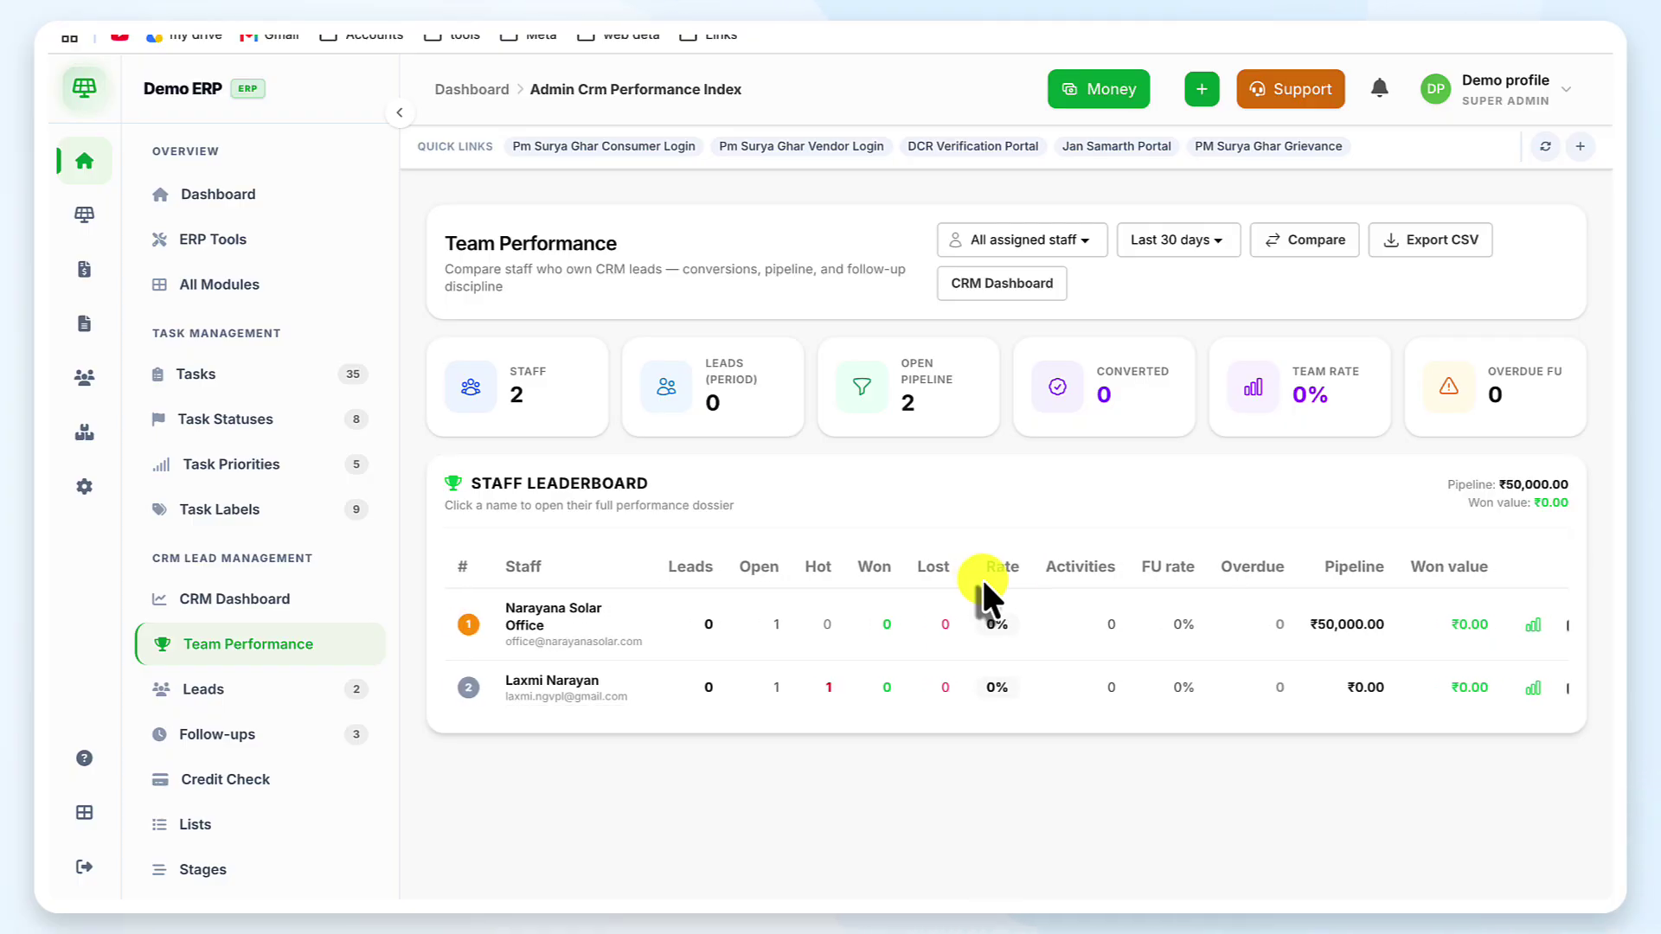
scroll(981, 576, "right", 1)
scroll(981, 577, "left", 1)
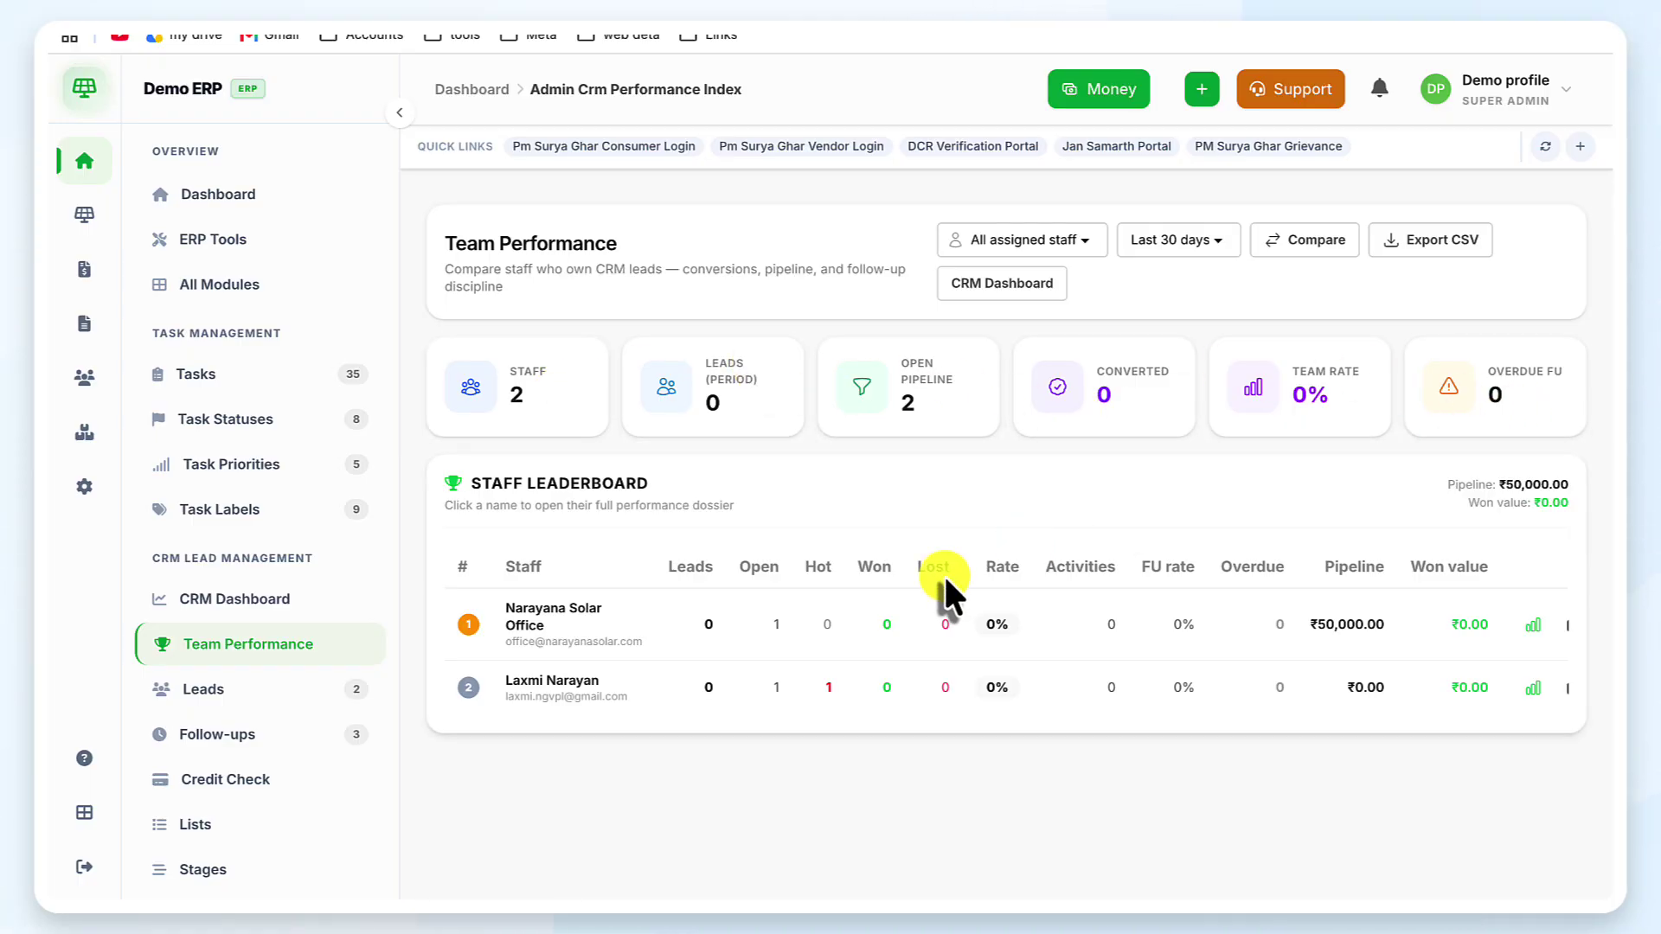
scroll(943, 574, "right", 1)
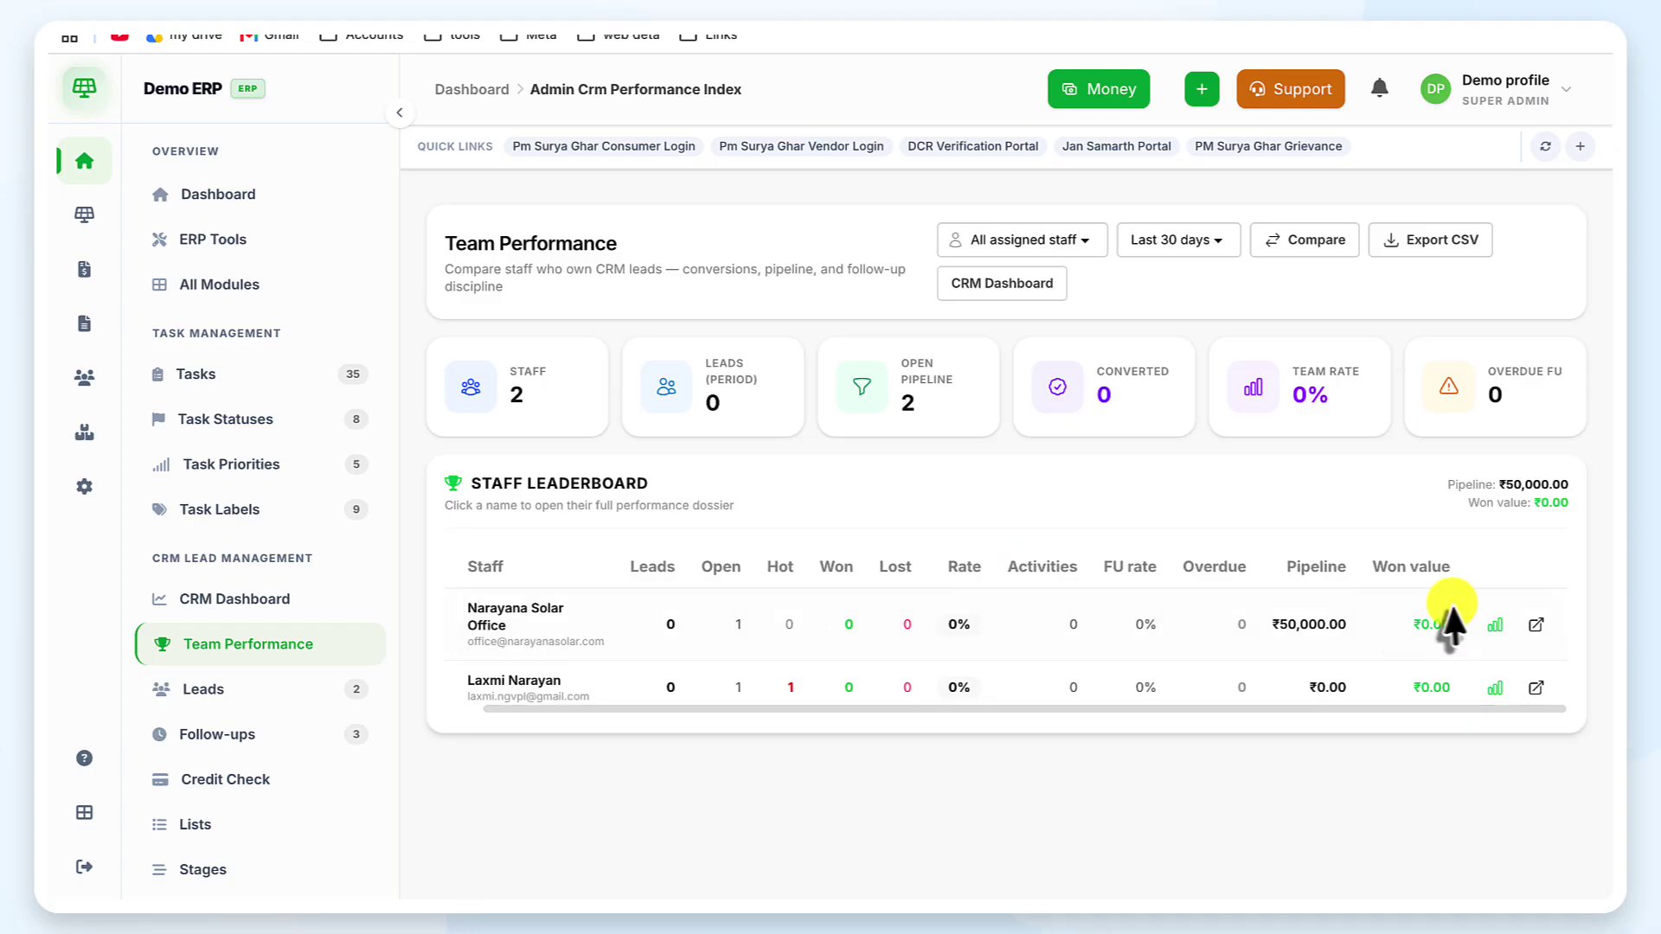
left_click(1498, 621)
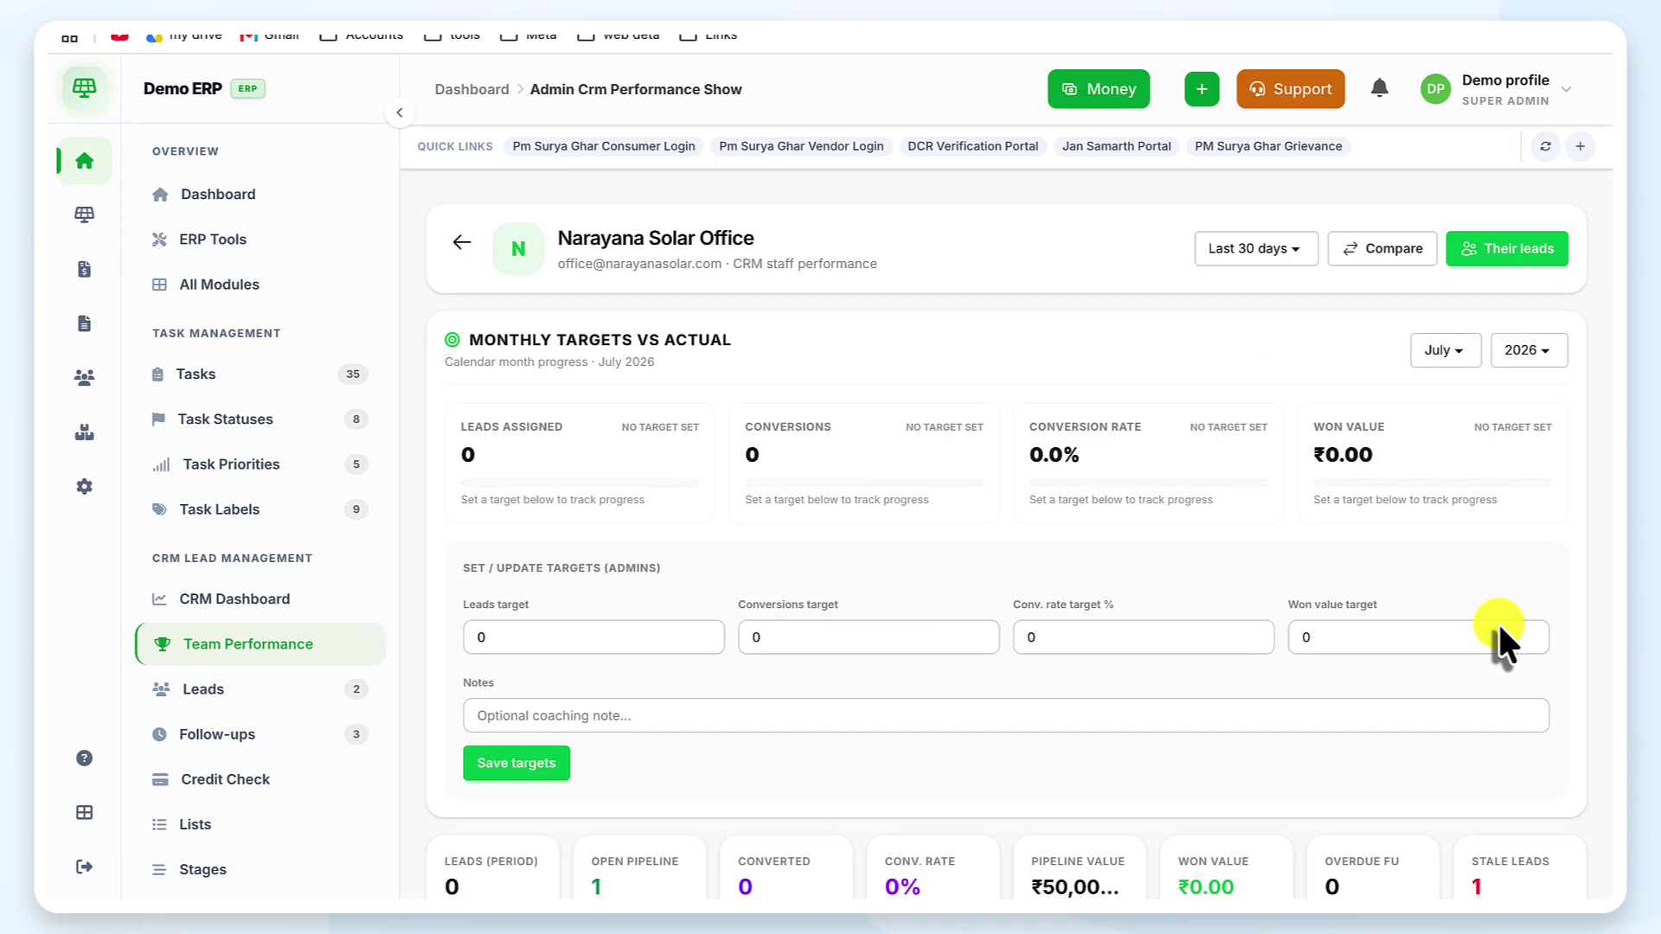
scroll(1000, 507, "down", 4)
scroll(1000, 507, "down", 10)
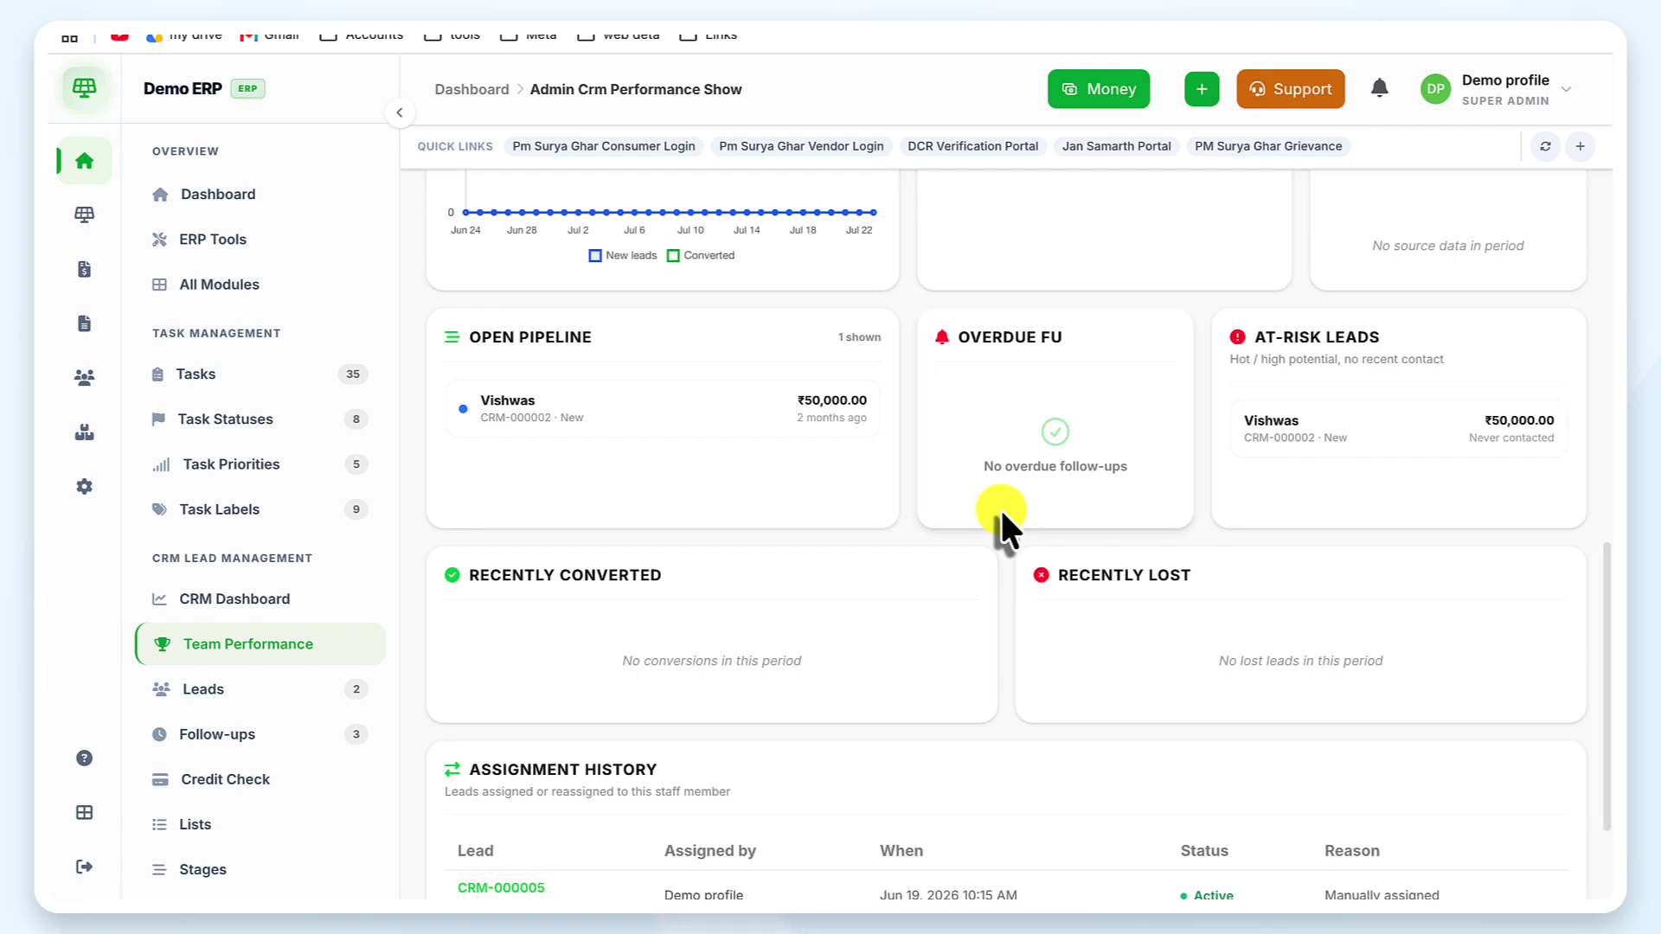
scroll(1000, 507, "down", 2)
scroll(1000, 507, "up", 12)
scroll(1000, 507, "up", 1)
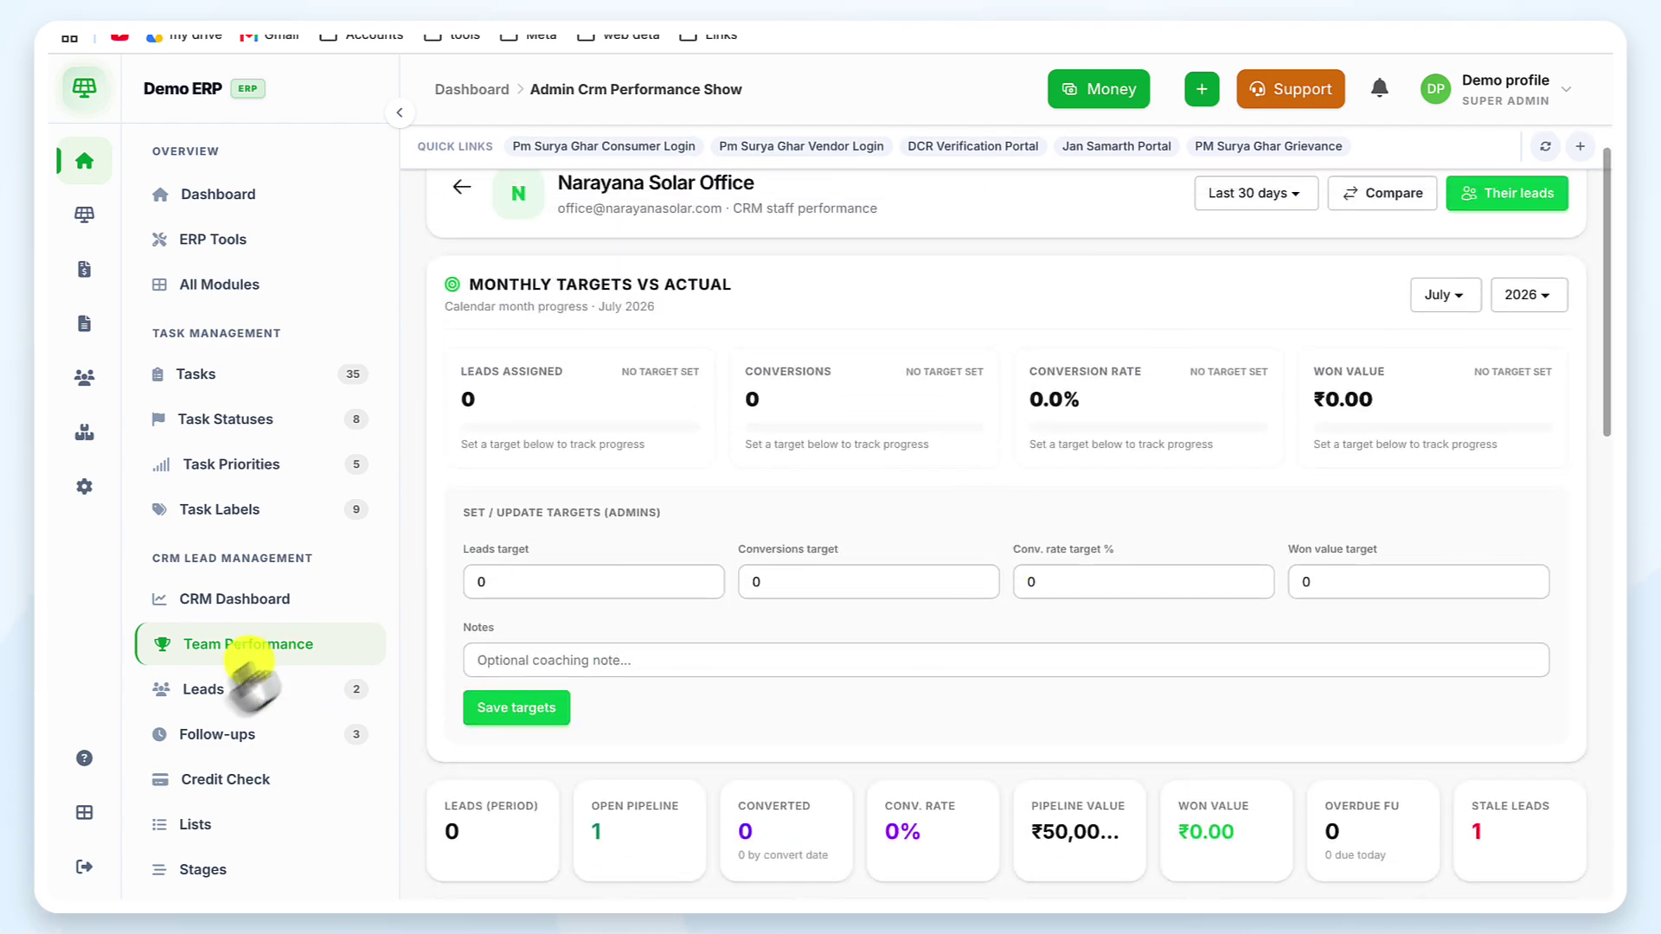
Return to the CRM Dashboard and launch the DCR Verification Portal quick link
left_click(259, 599)
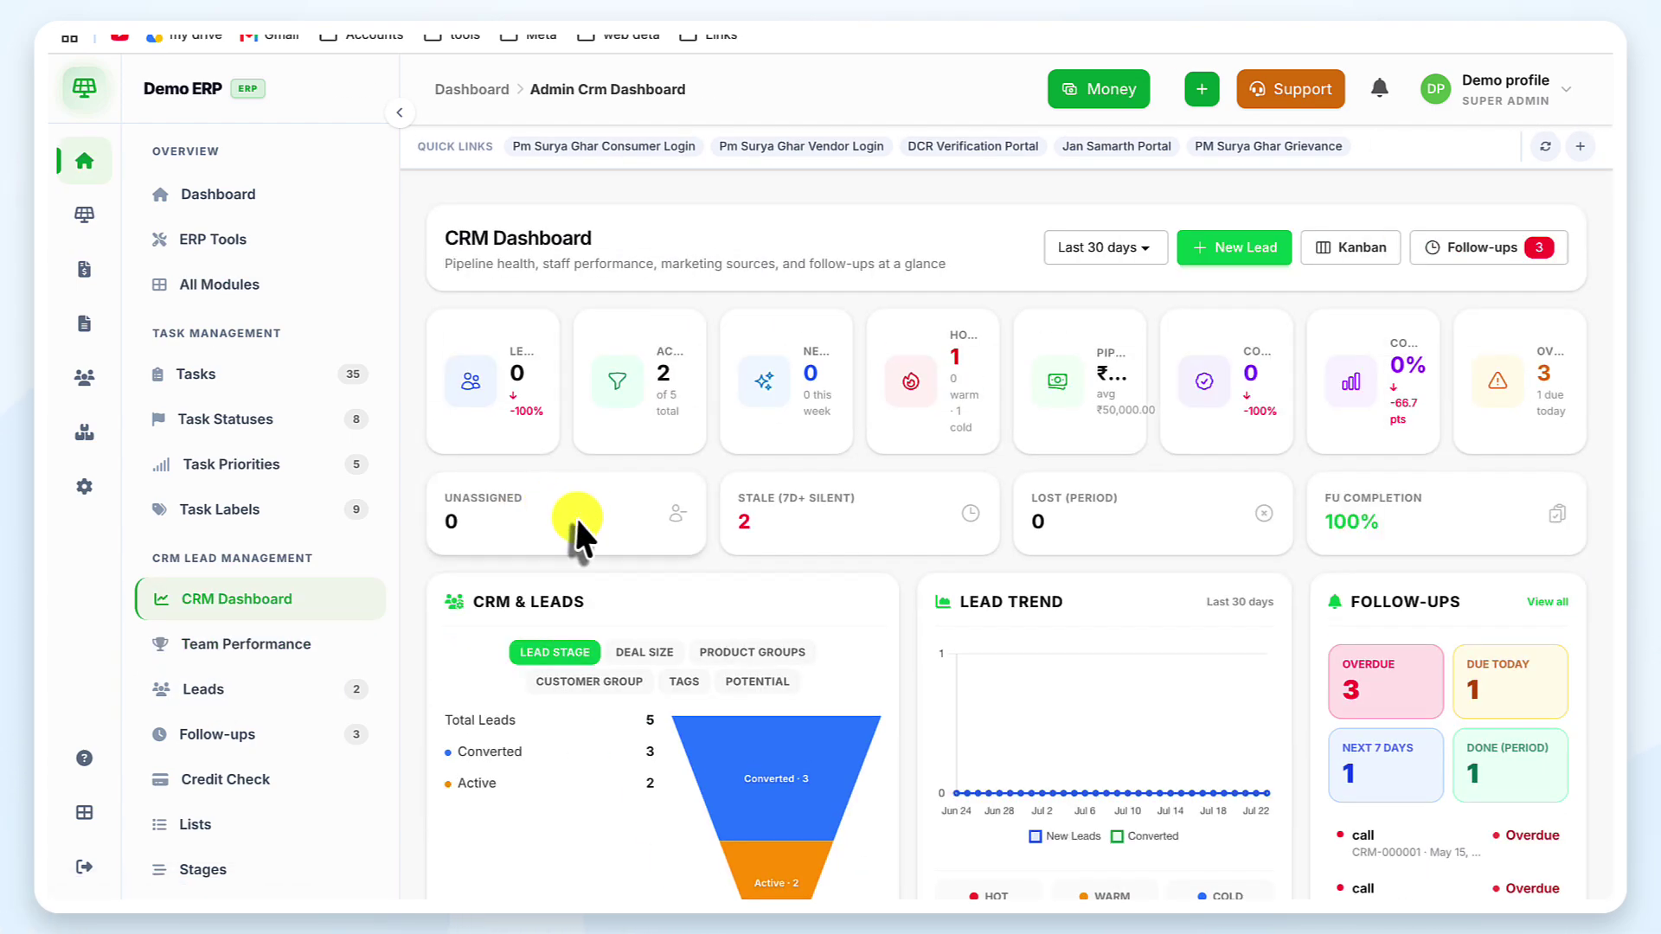
scroll(844, 292, "up", 1)
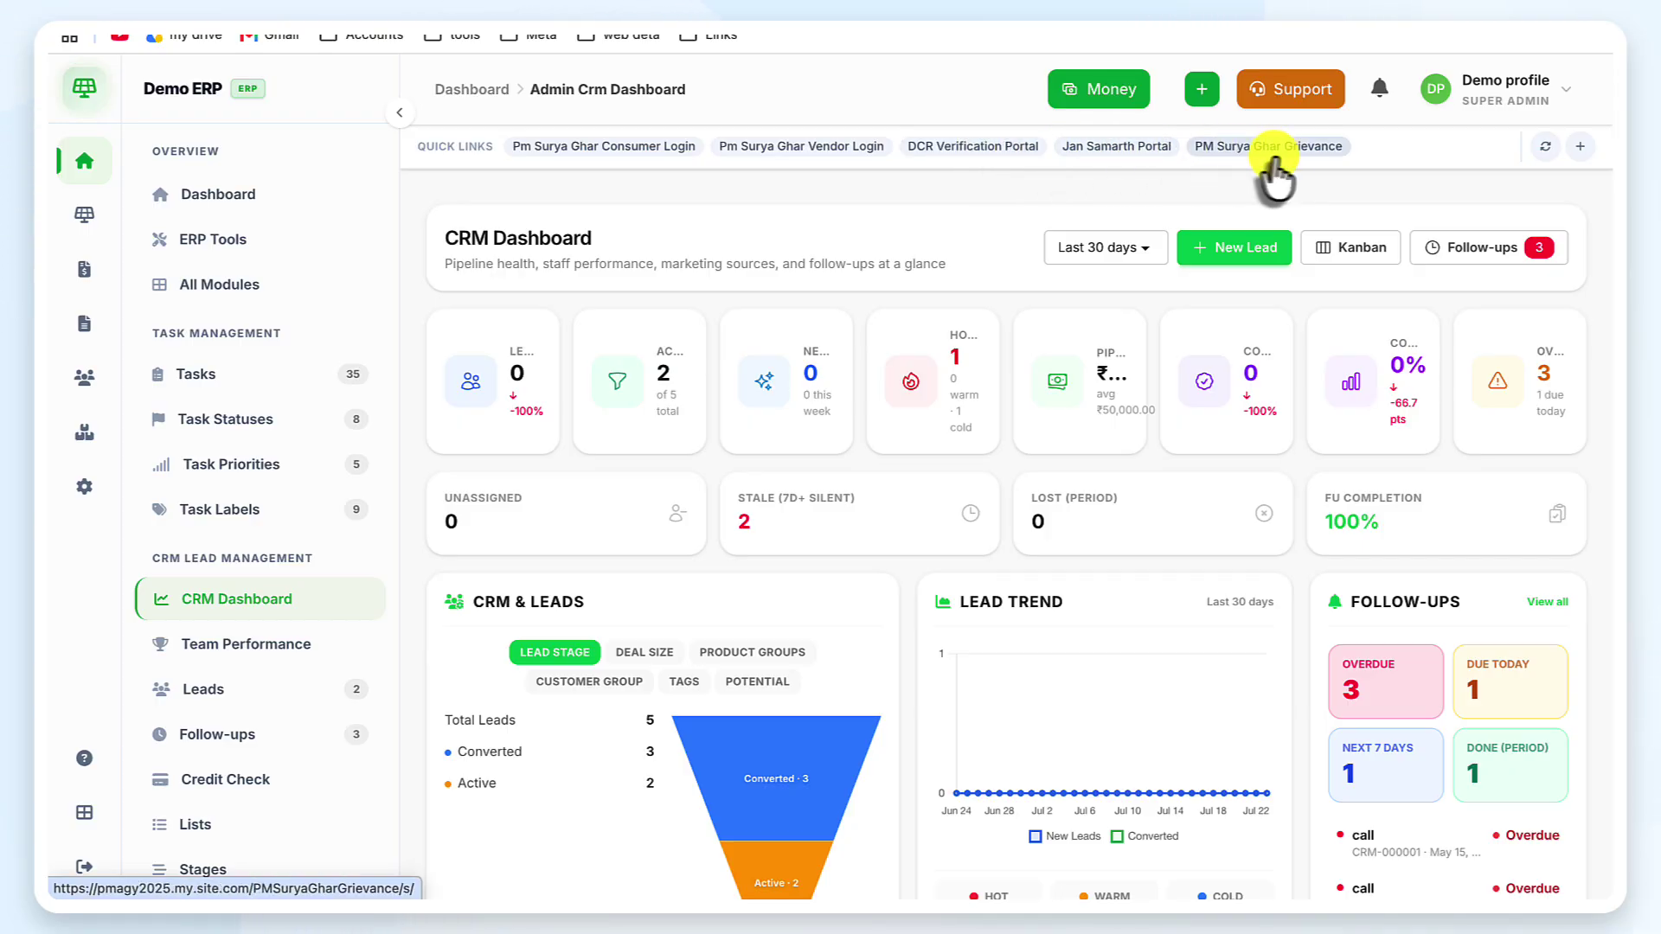
left_click(1014, 145)
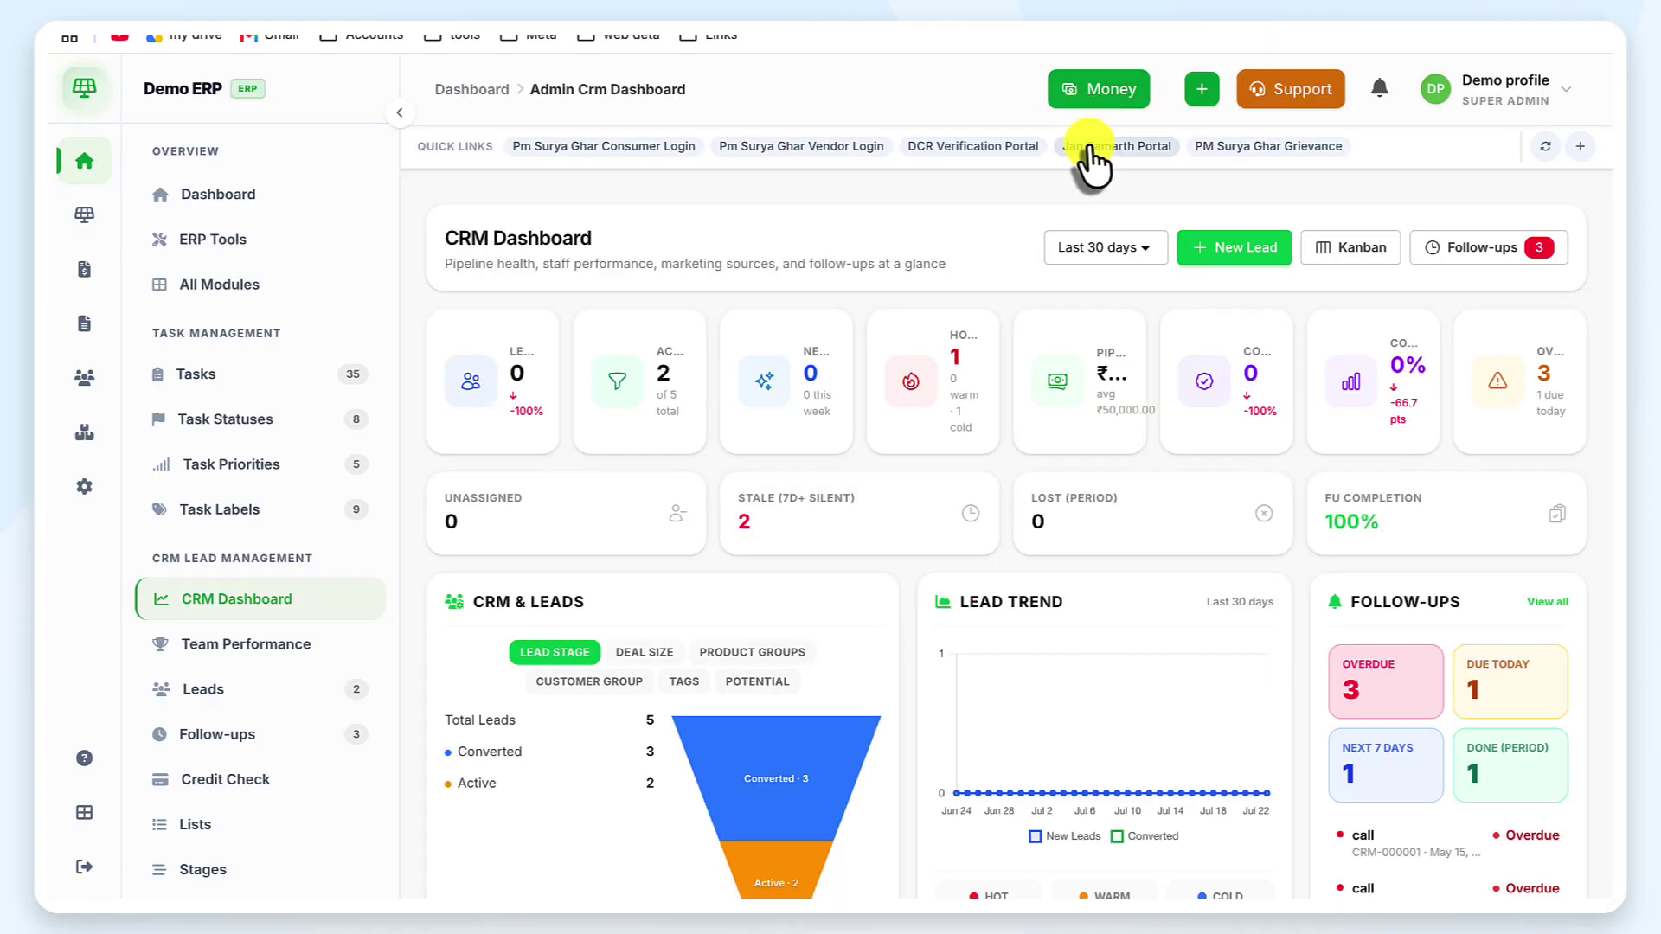
Visit the Jan Samarth portal, close it, then launch the PM Surya Ghar Grievance site
left_click(1091, 147)
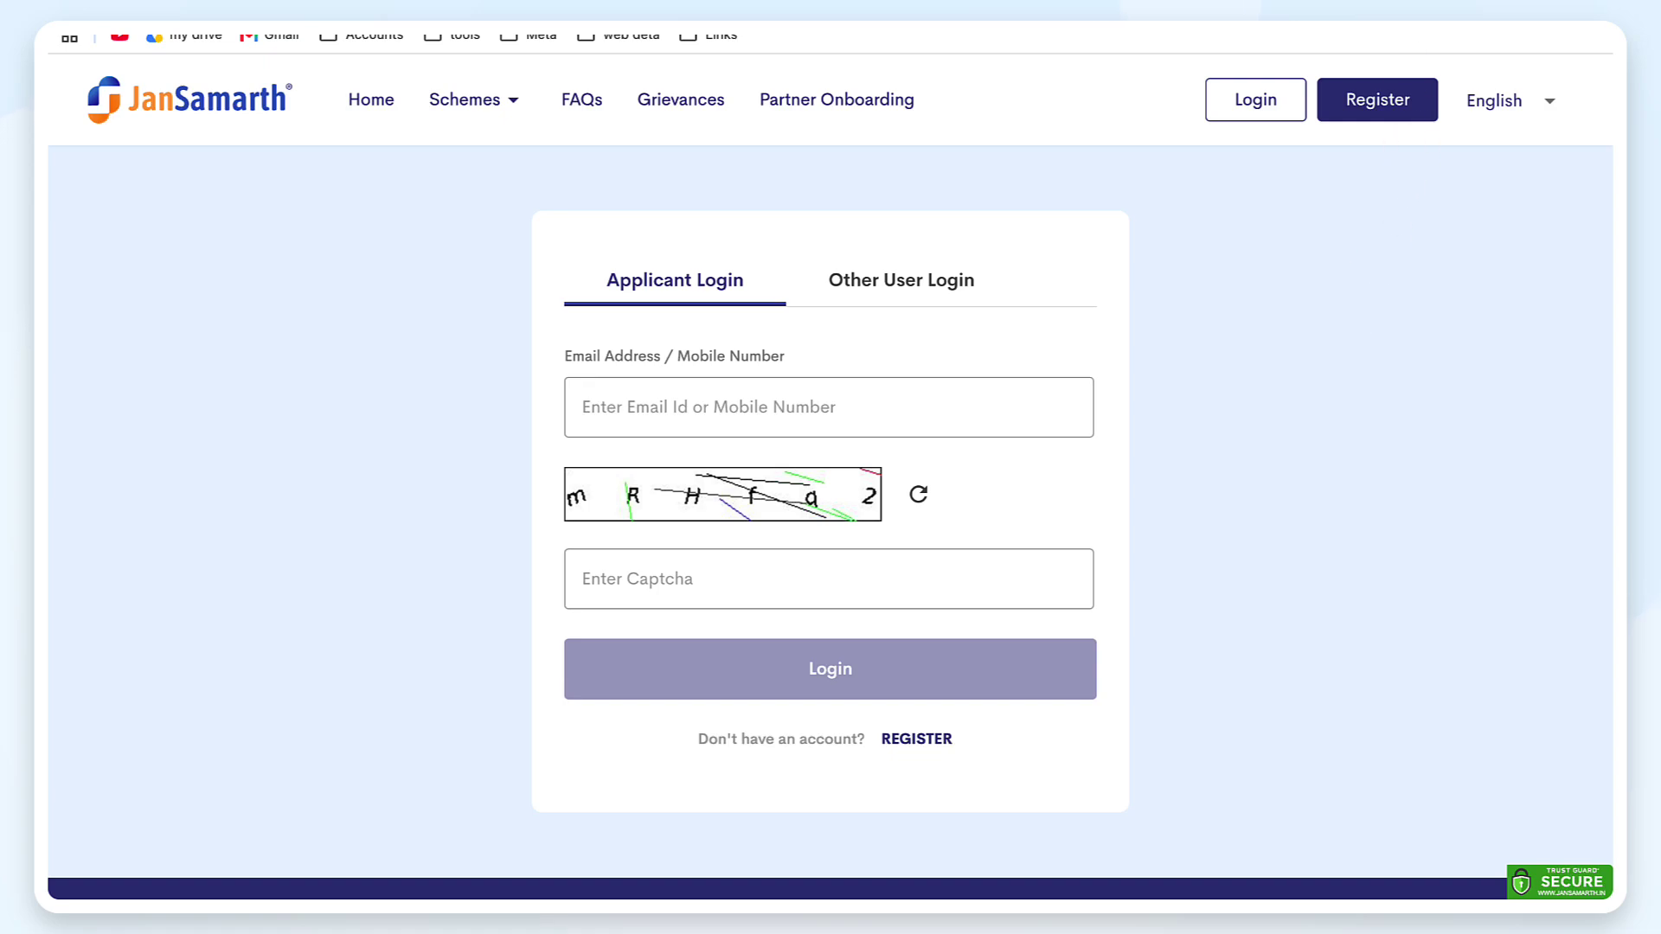
key("ctrl+w")
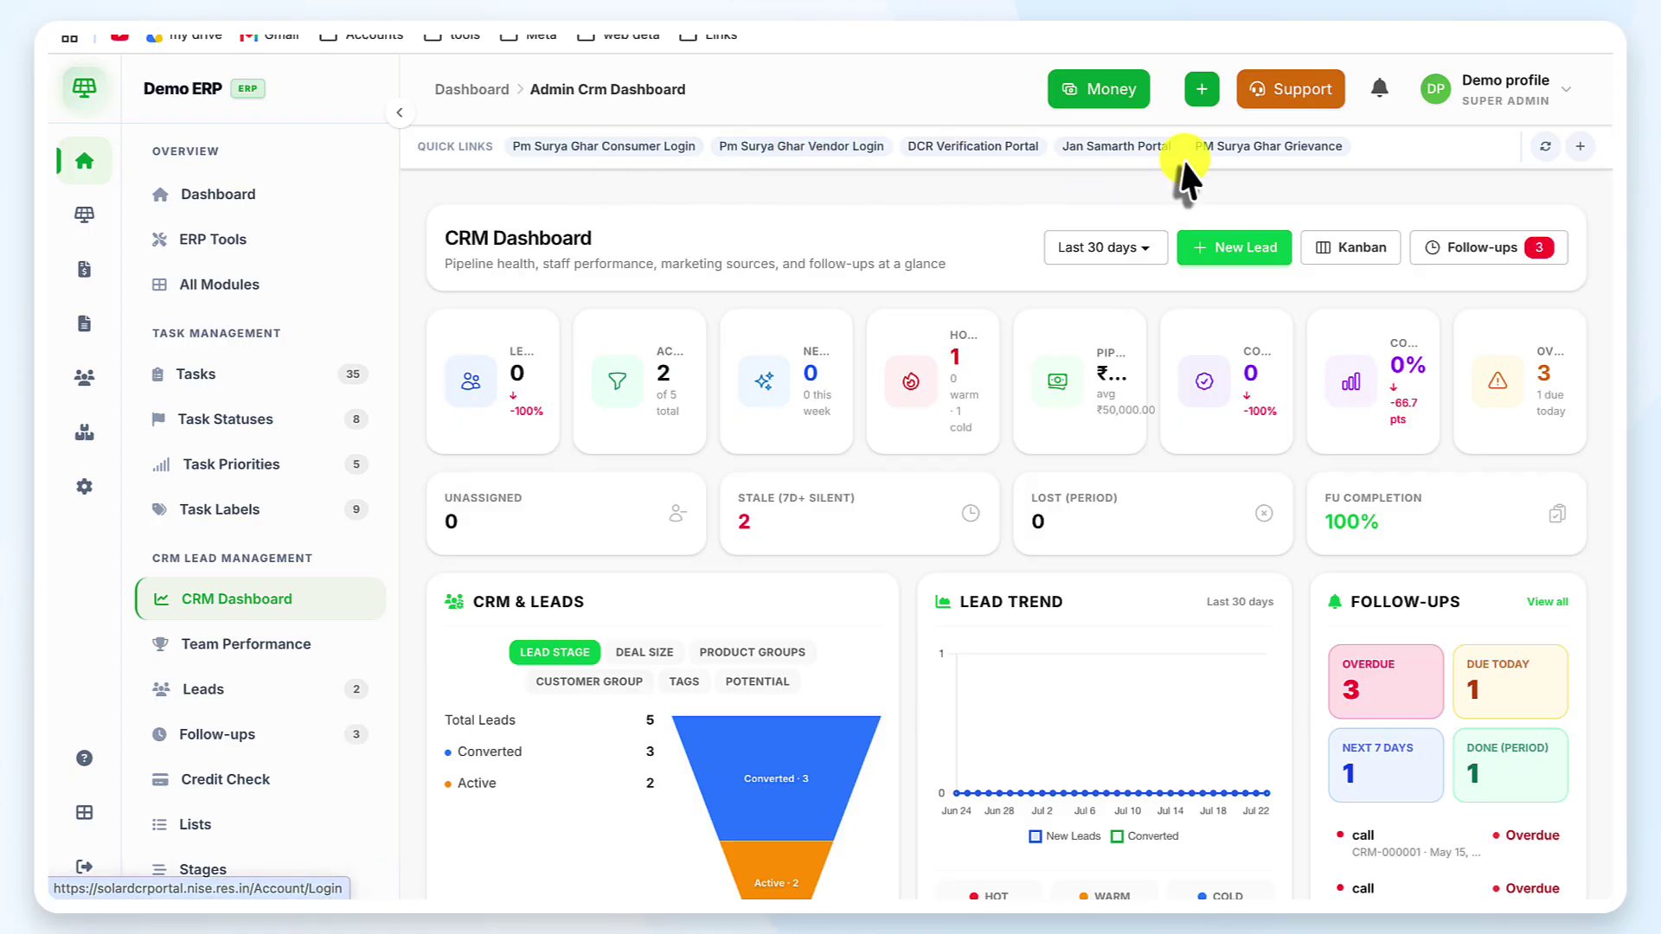
left_click(1231, 152)
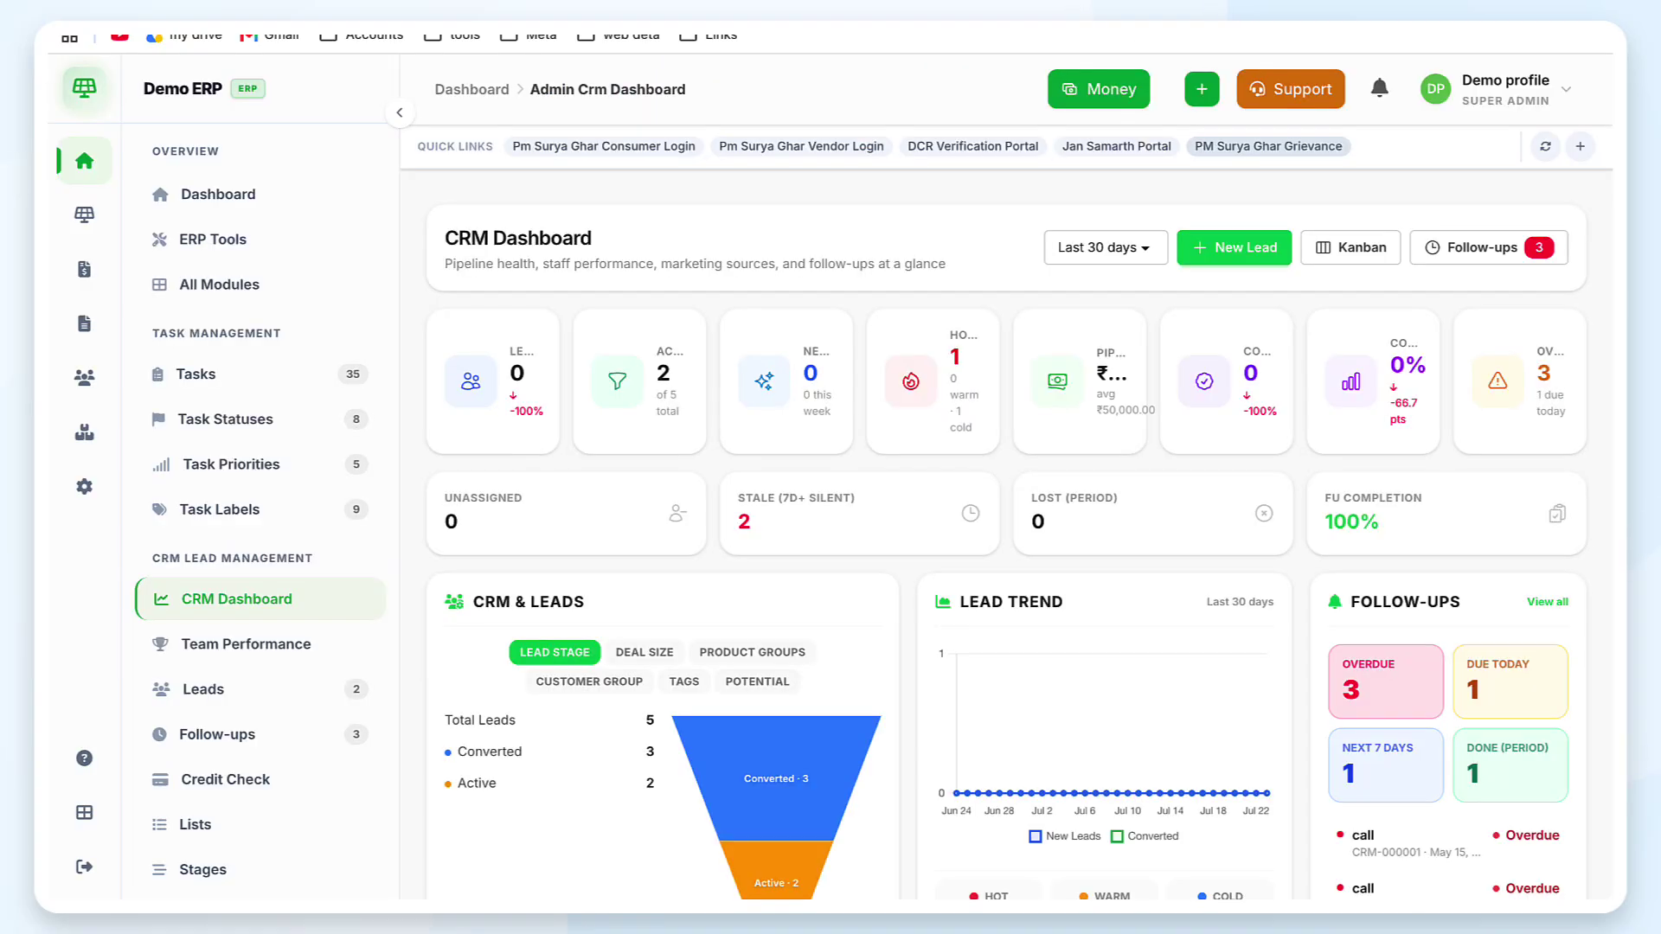
Pass through Team Performance to the CRM Leads page showing two lead cards
left_click(313, 655)
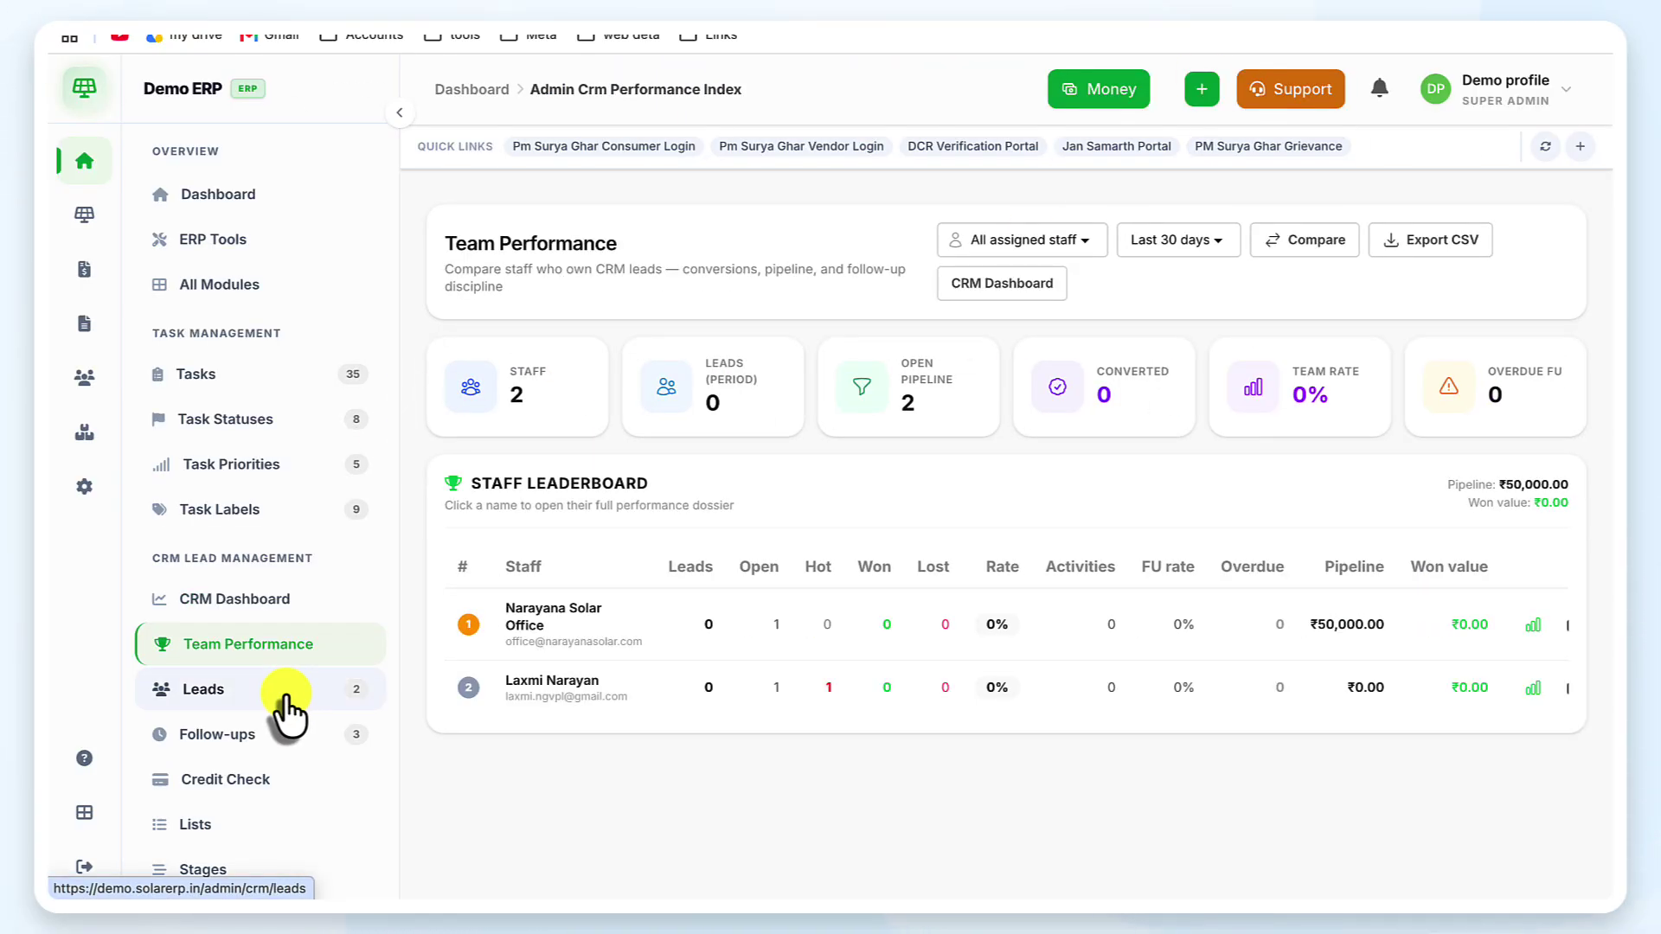
left_click(285, 695)
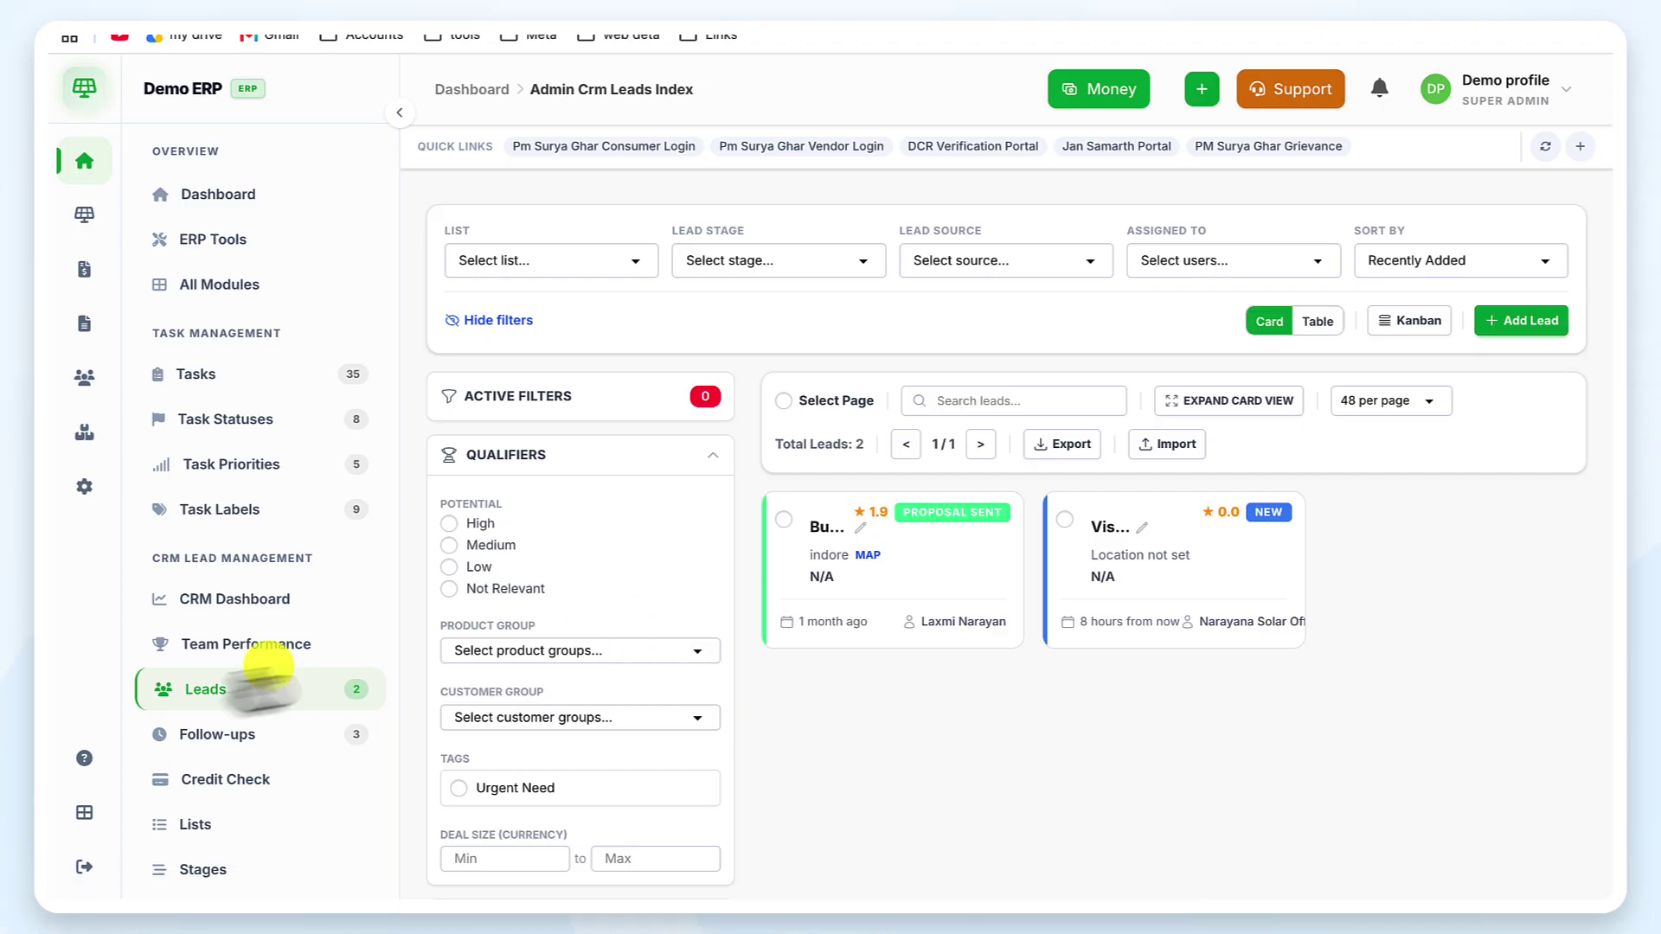
Toggle the Potential filters, ending with only Not Relevant selected
scroll(649, 593, "down", 3)
scroll(649, 594, "up", 3)
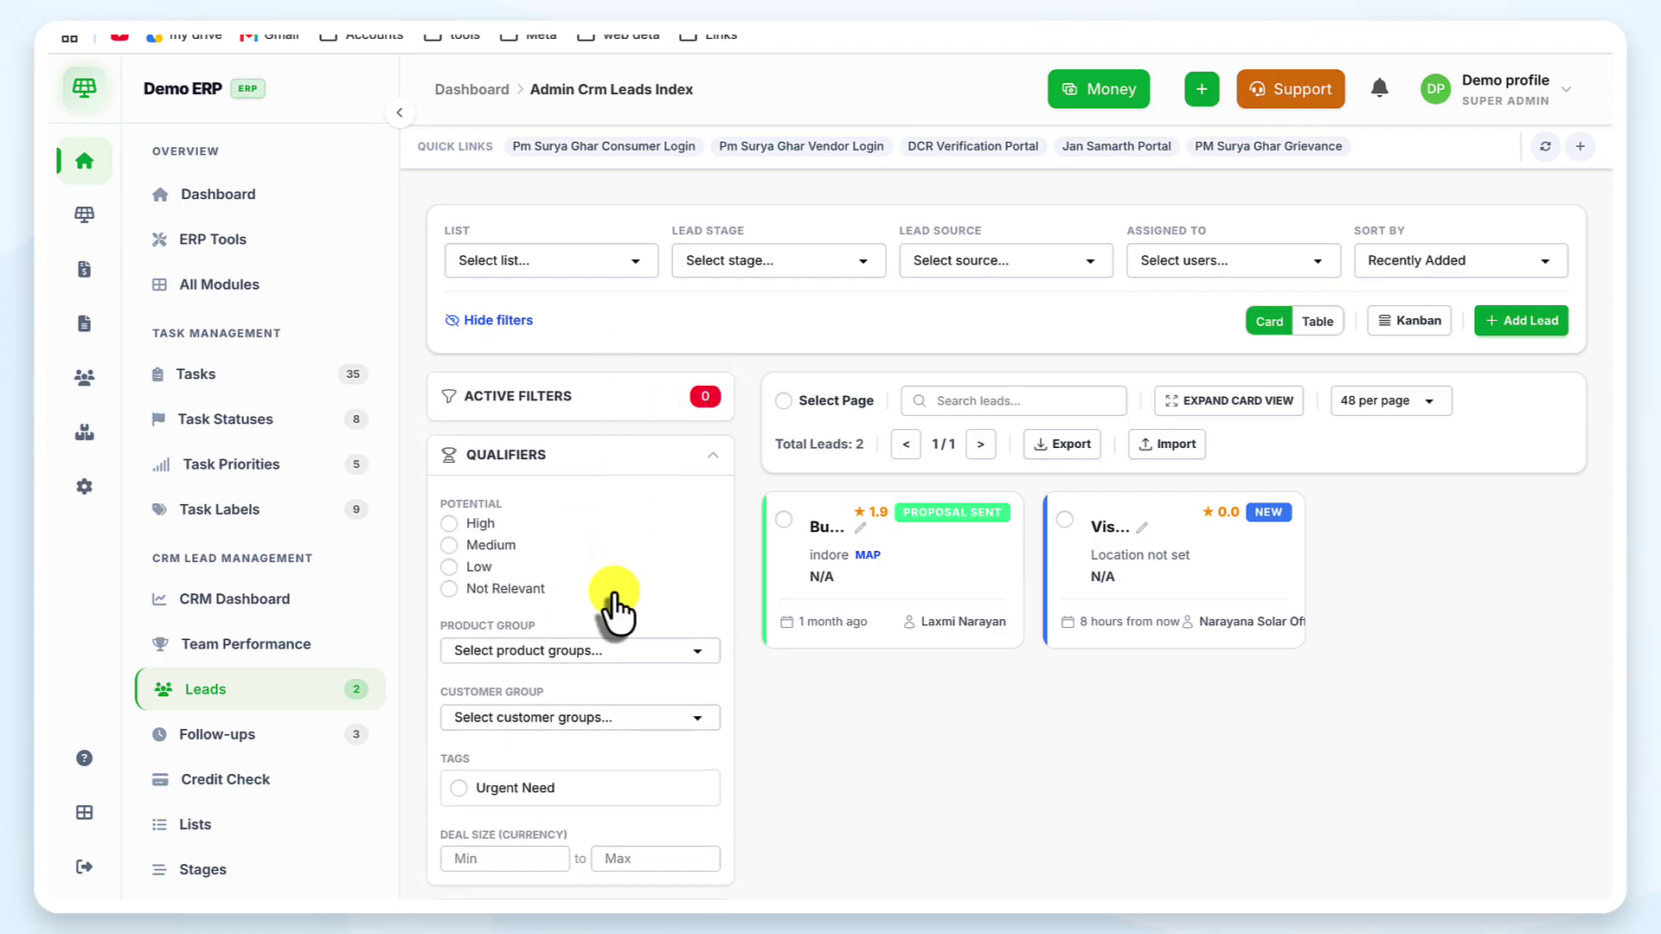
scroll(617, 606, "down", 1)
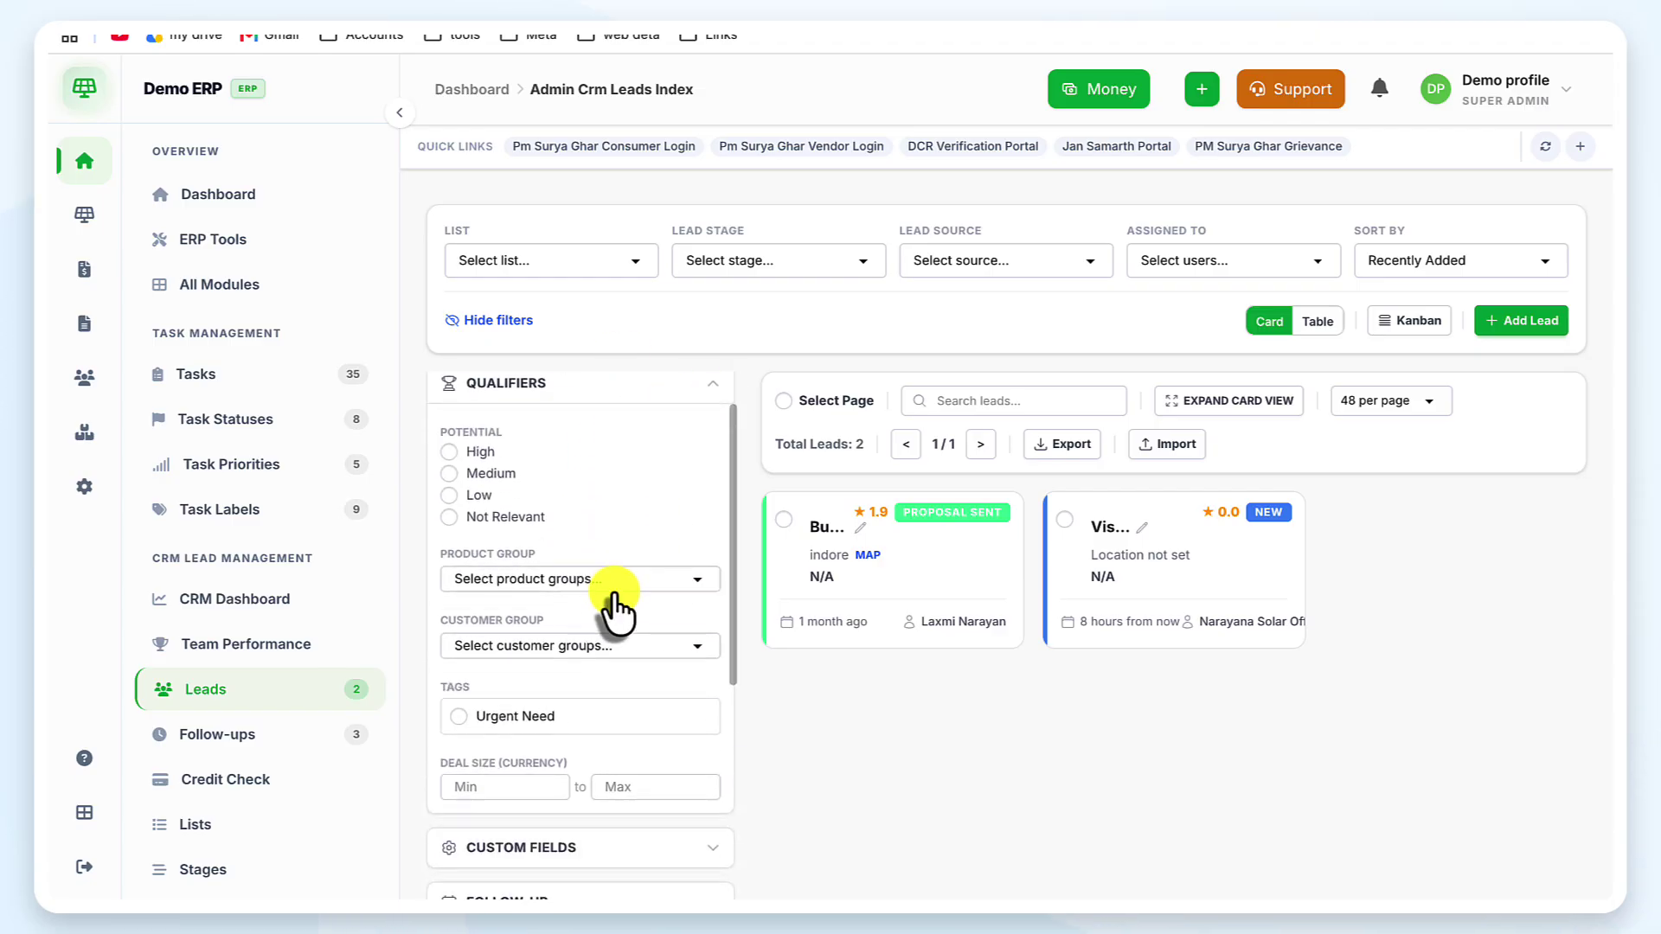
left_click(450, 467)
left_click(450, 486)
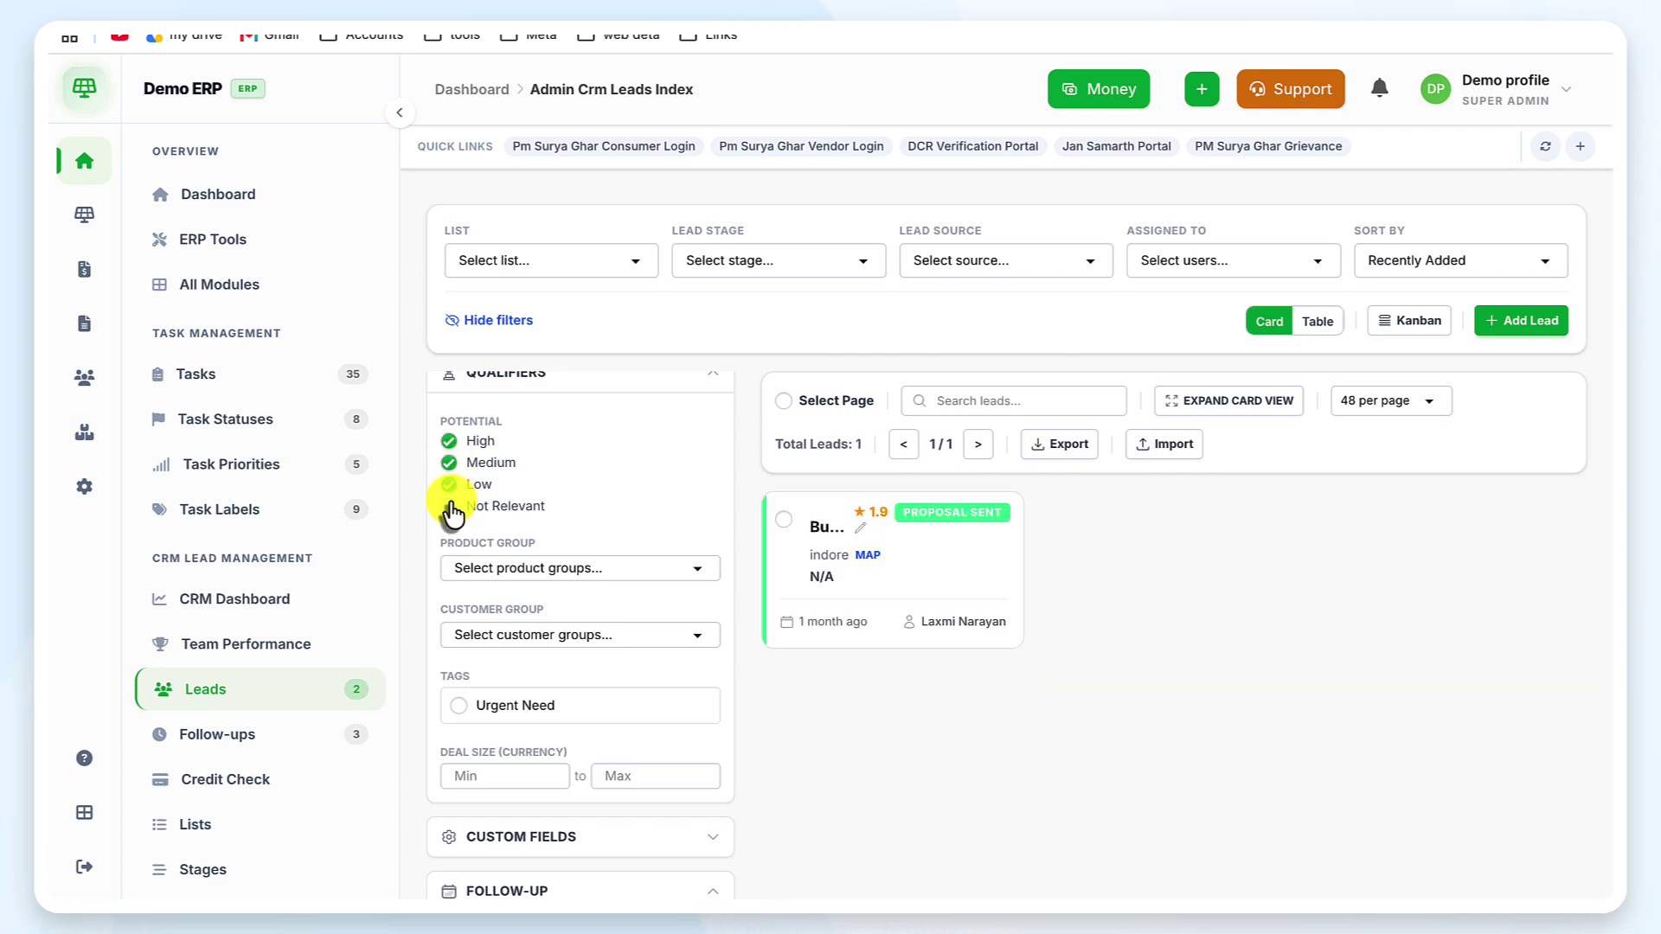
left_click(448, 507)
left_click(449, 442)
left_click(449, 463)
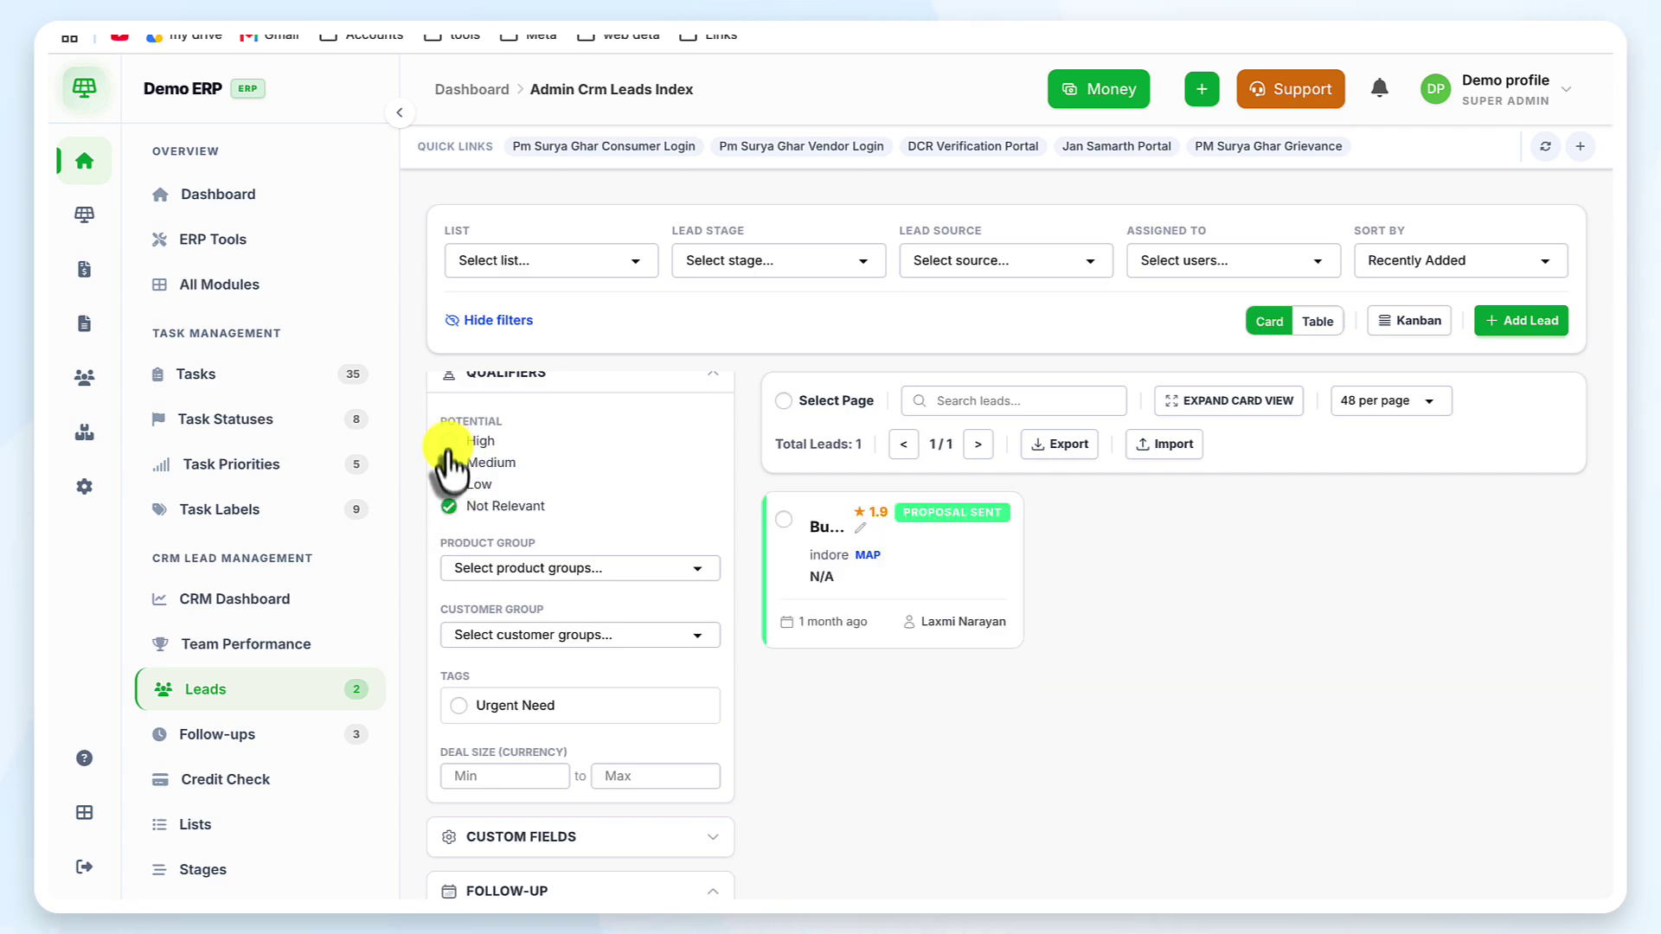
left_click(449, 465)
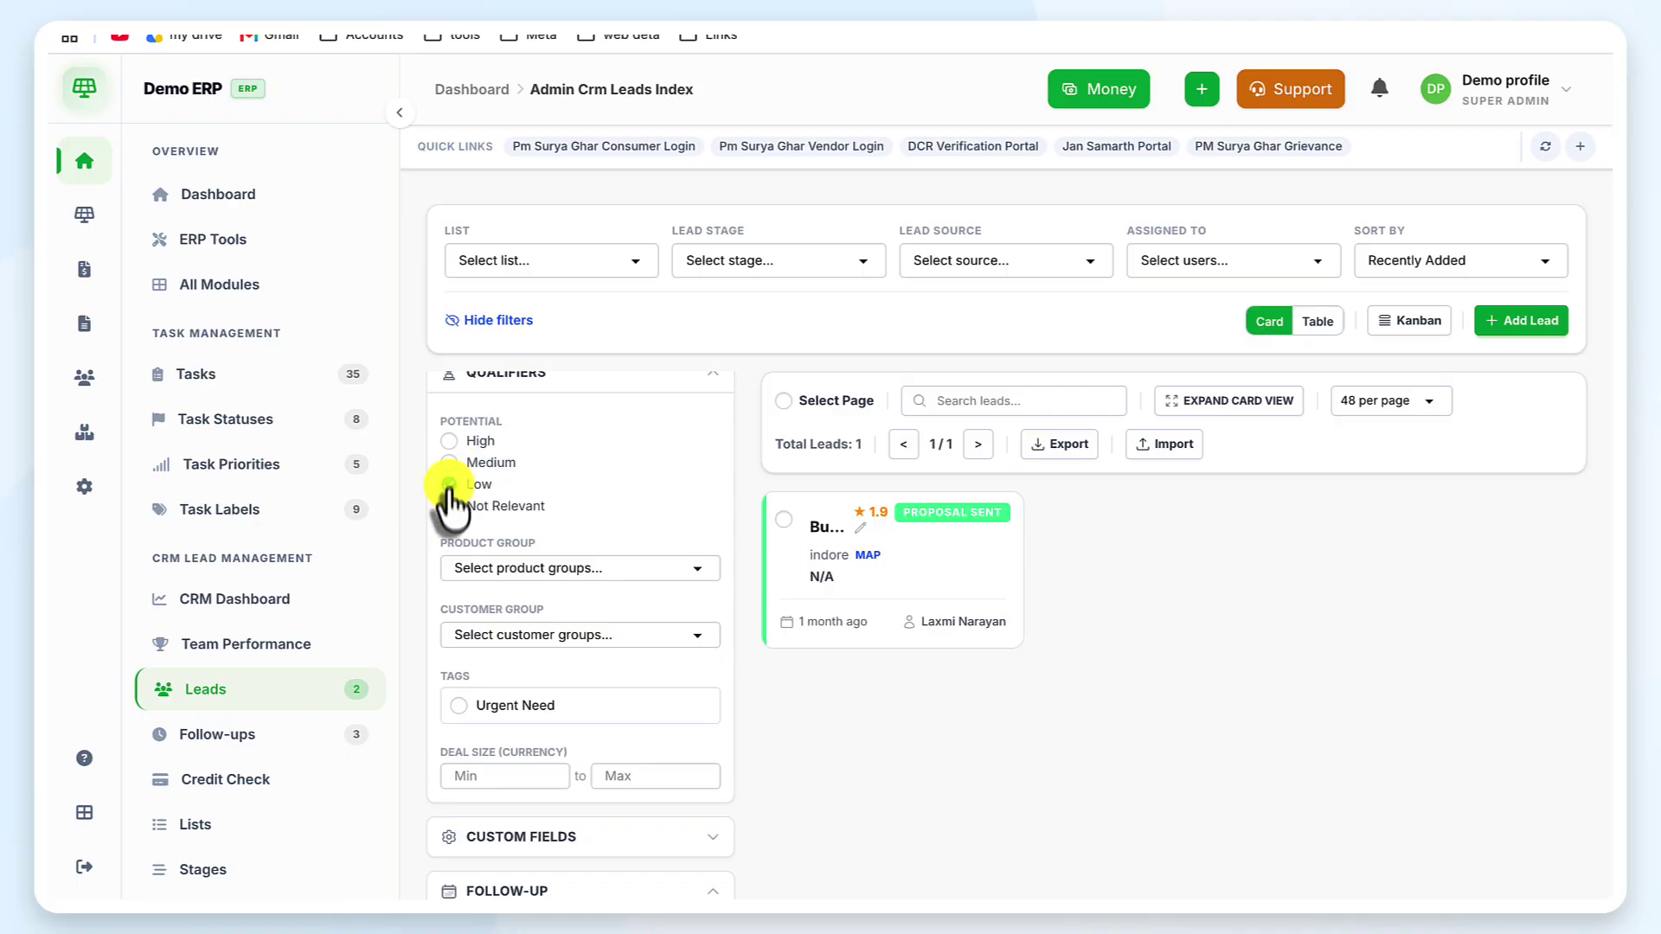
left_click(449, 506)
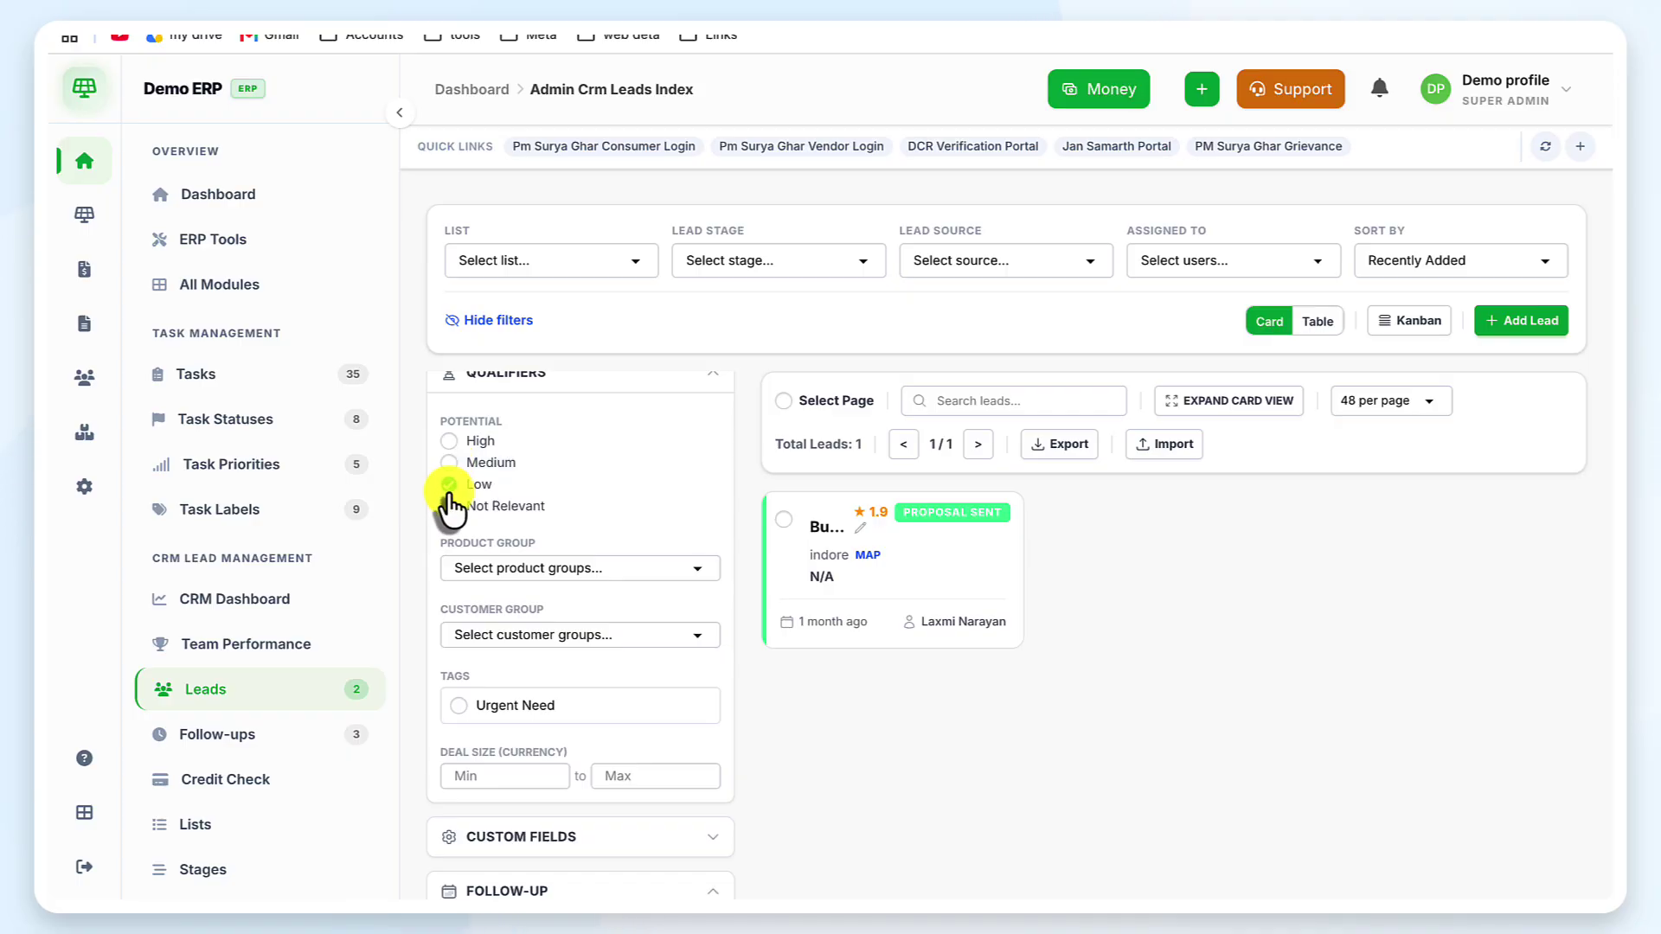
Filter leads to the Ongrid Solar product group, clear Not Relevant, and try the Urgent Need tag
left_click(527, 563)
left_click(518, 524)
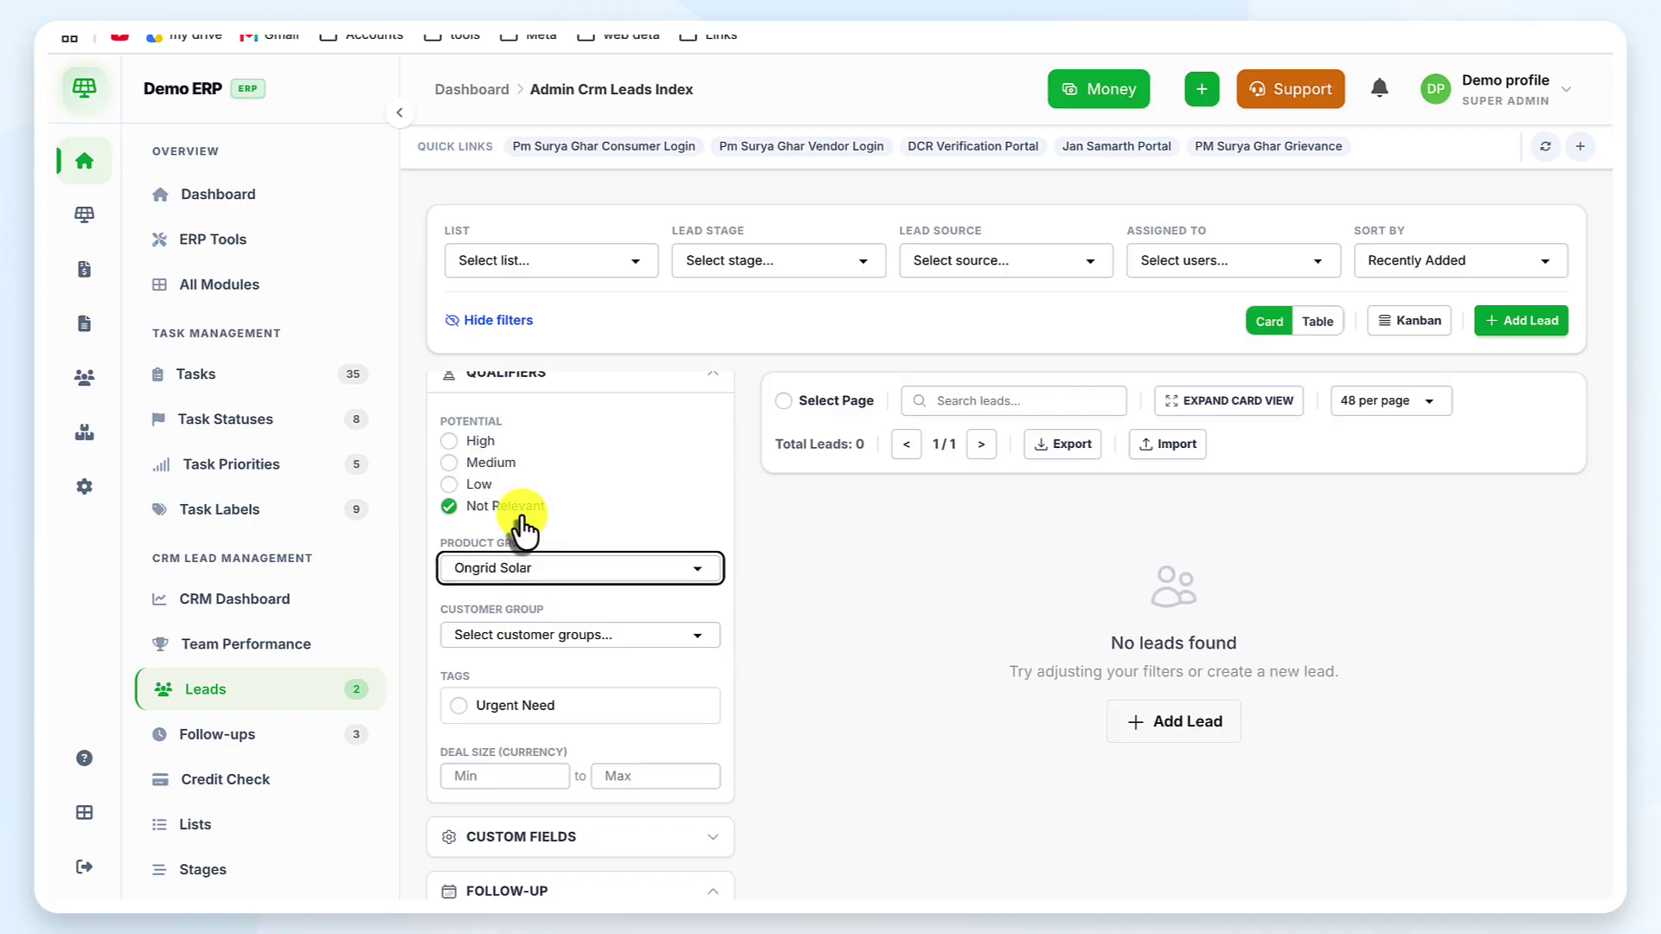
left_click(446, 507)
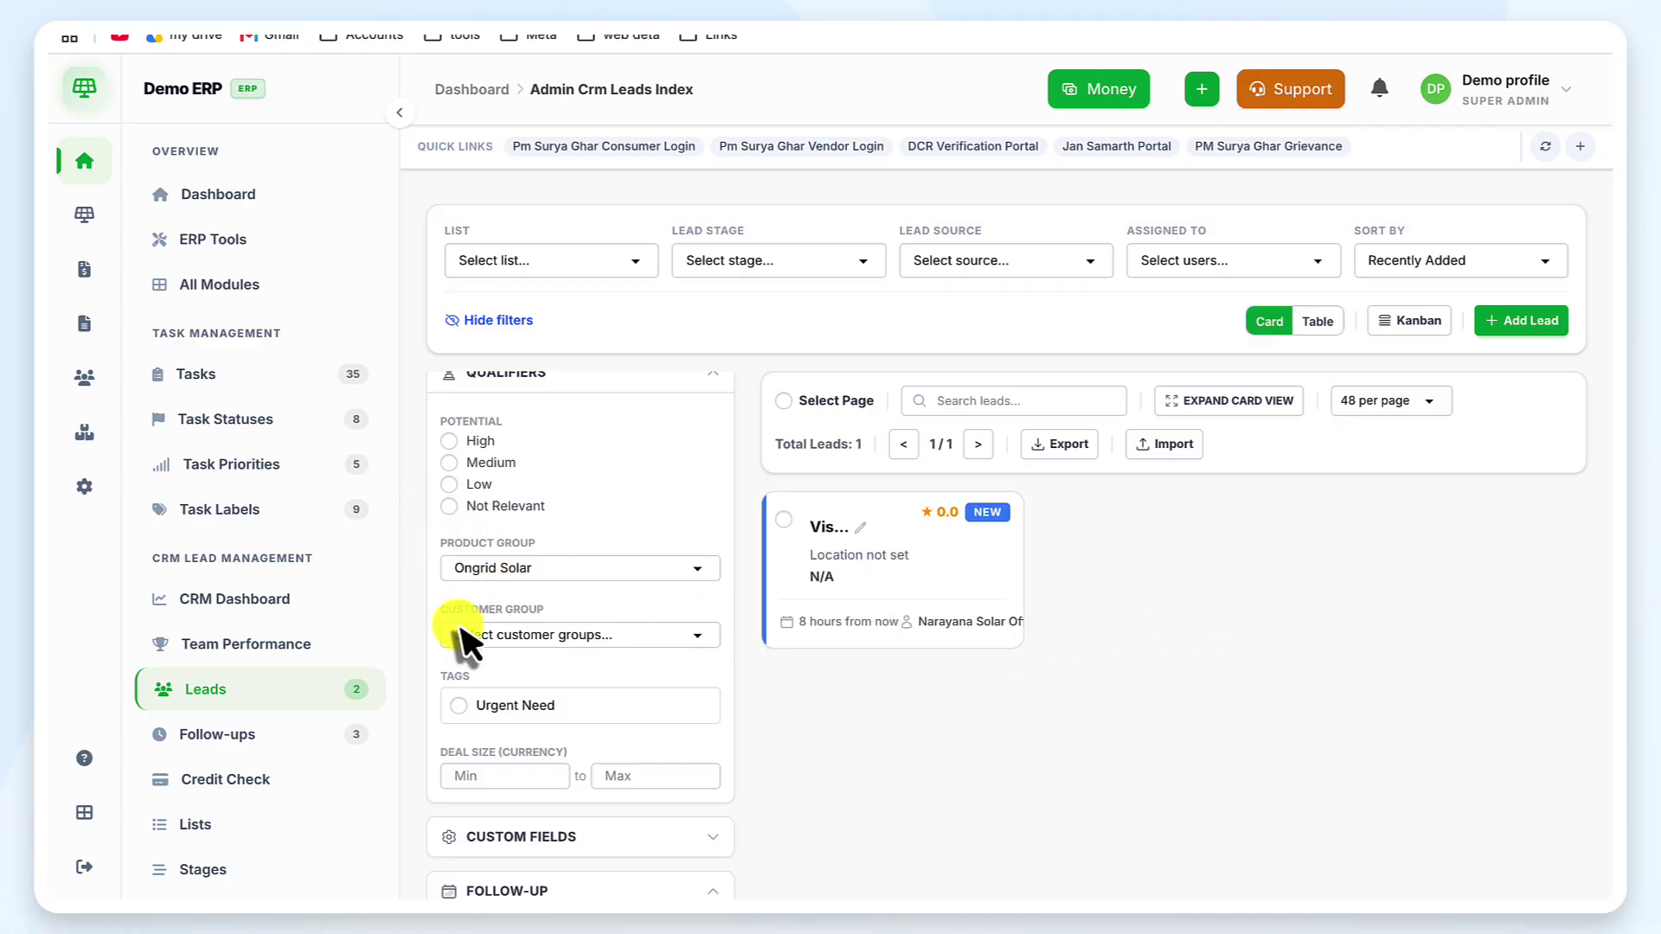
scroll(457, 621, "down", 2)
left_click(536, 554)
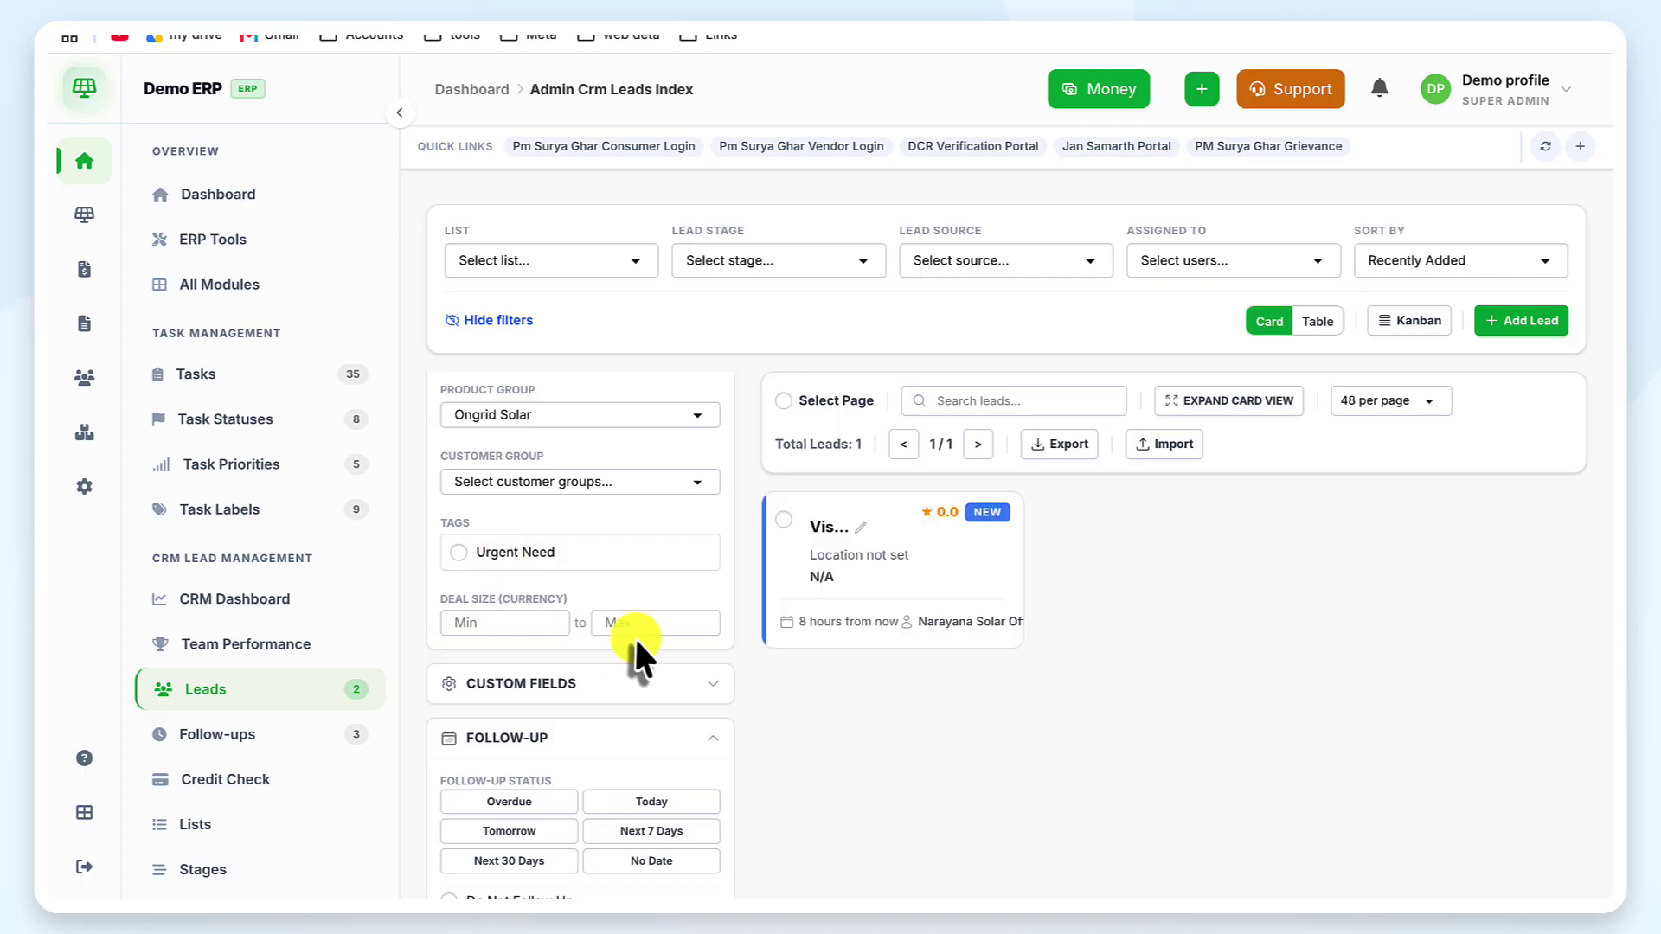
Try the due-today and Activity filters, then clear all filters so both leads show
scroll(635, 635, "down", 5)
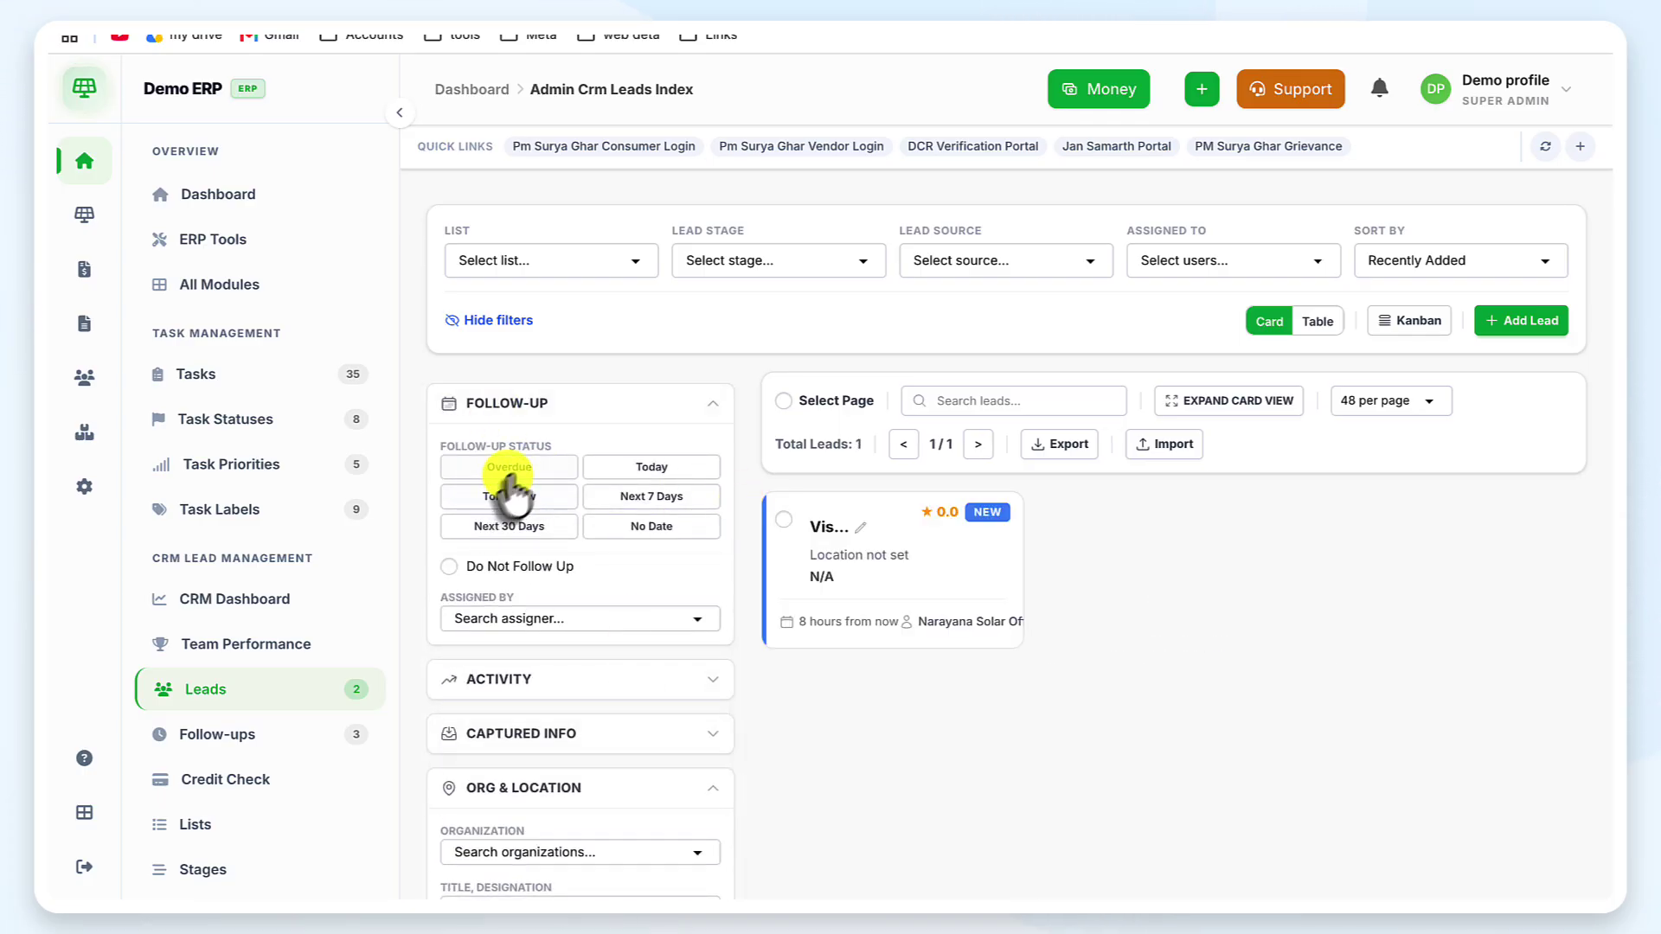
left_click(655, 472)
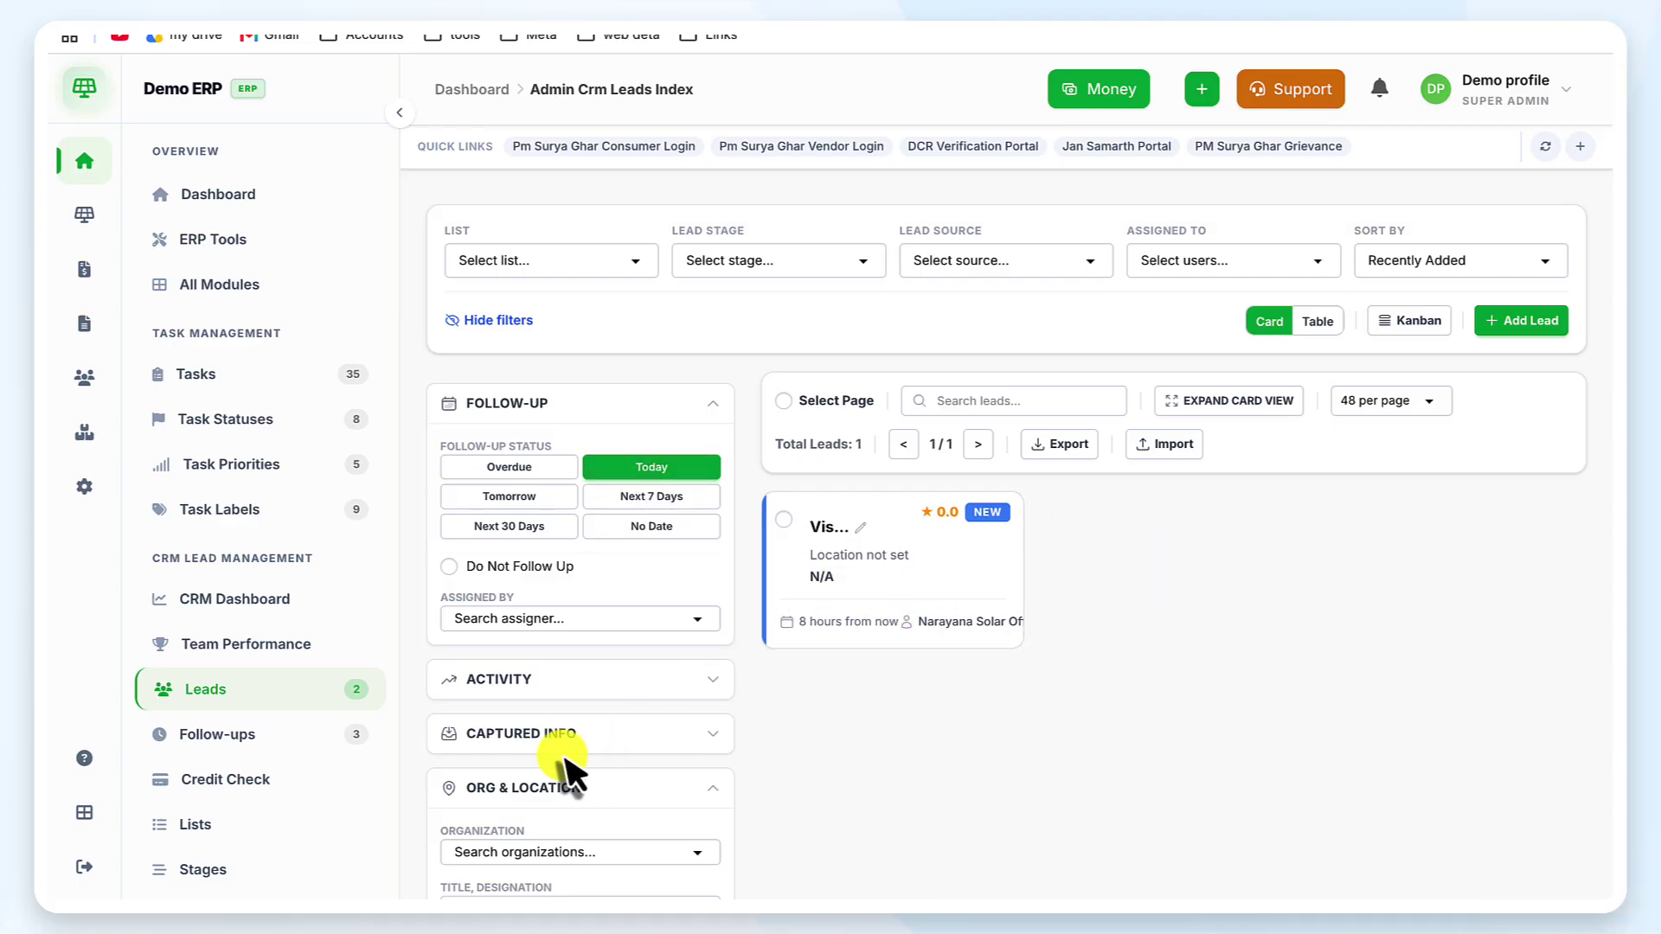
scroll(566, 757, "down", 2)
left_click(514, 508)
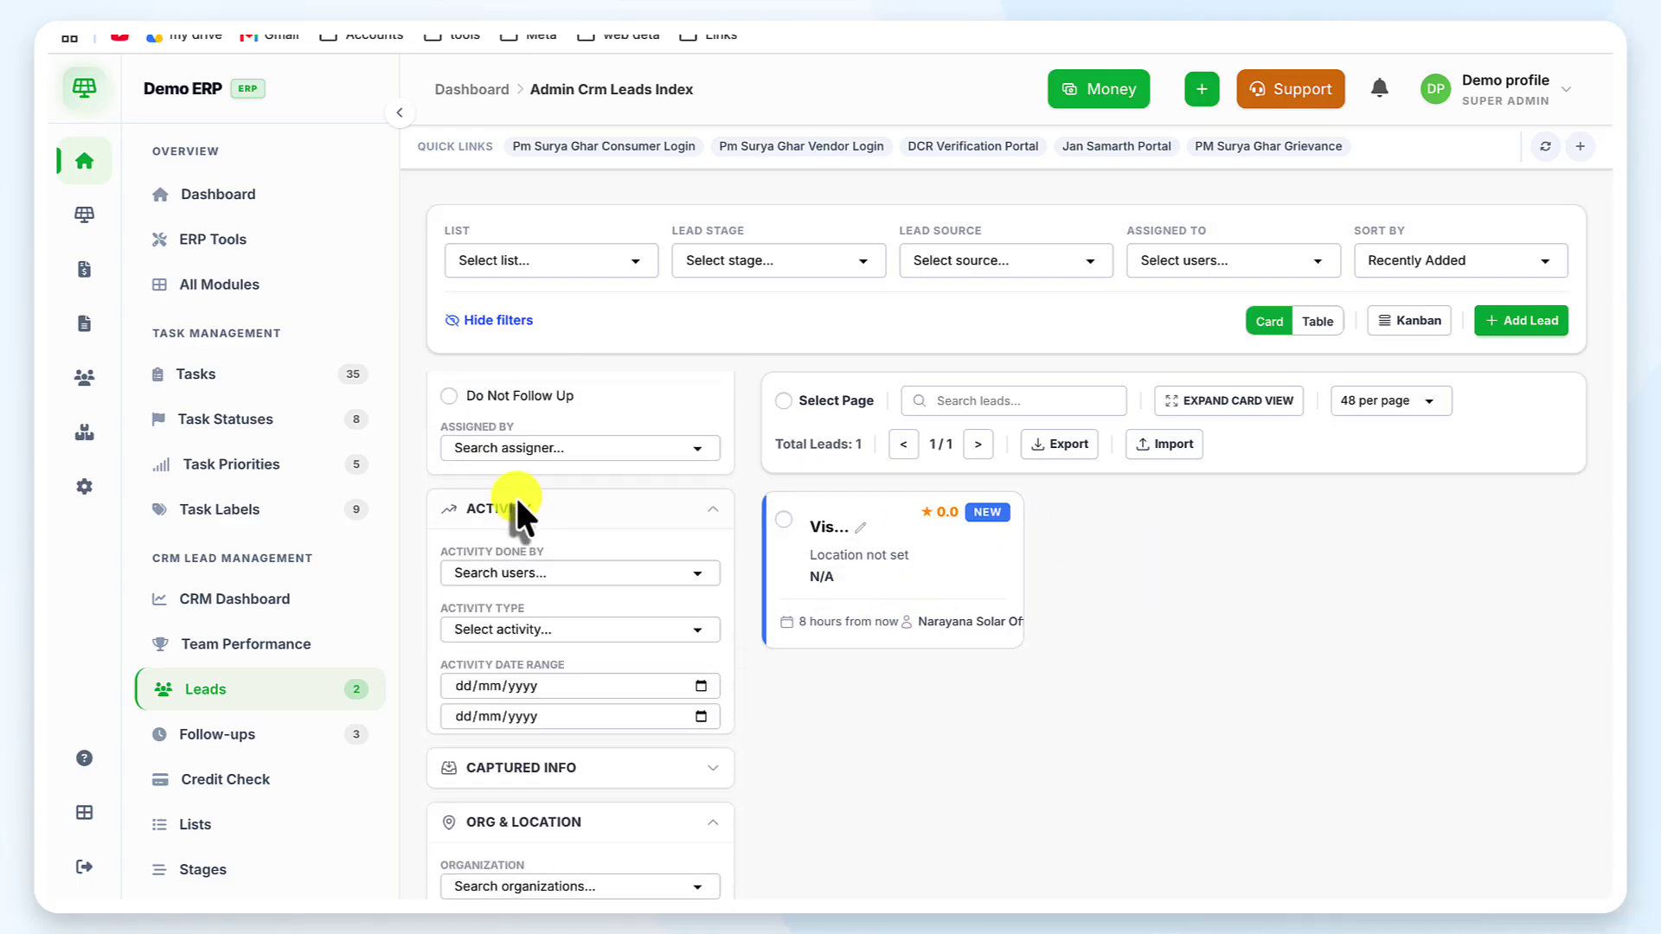
left_click(609, 513)
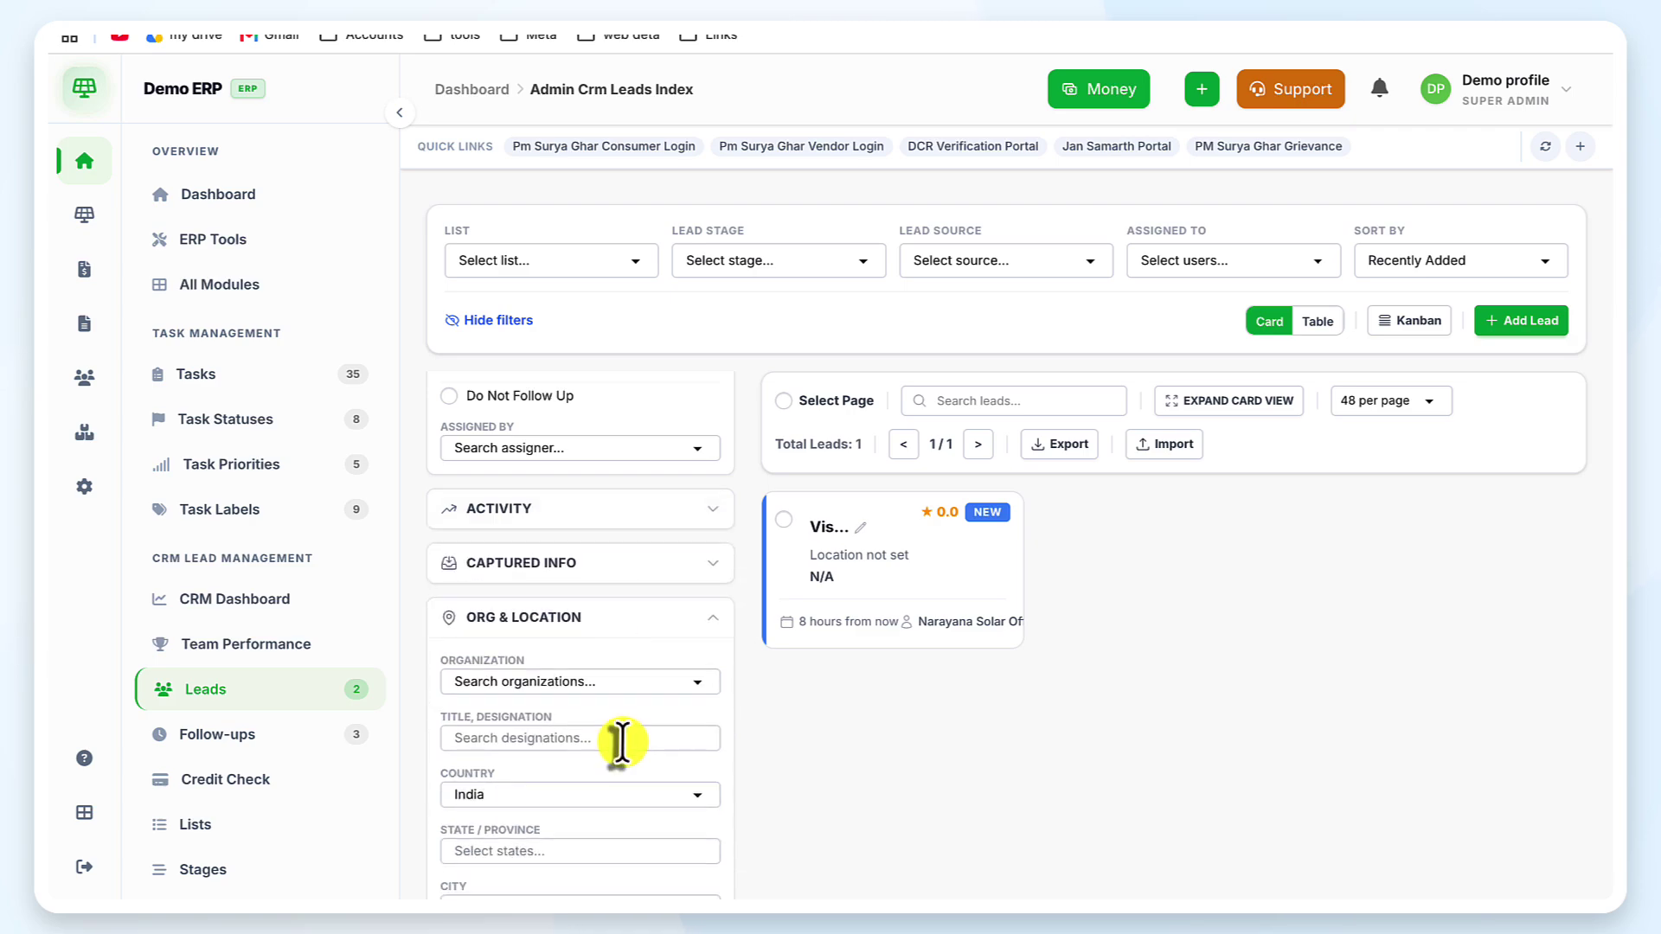
scroll(616, 742, "down", 2)
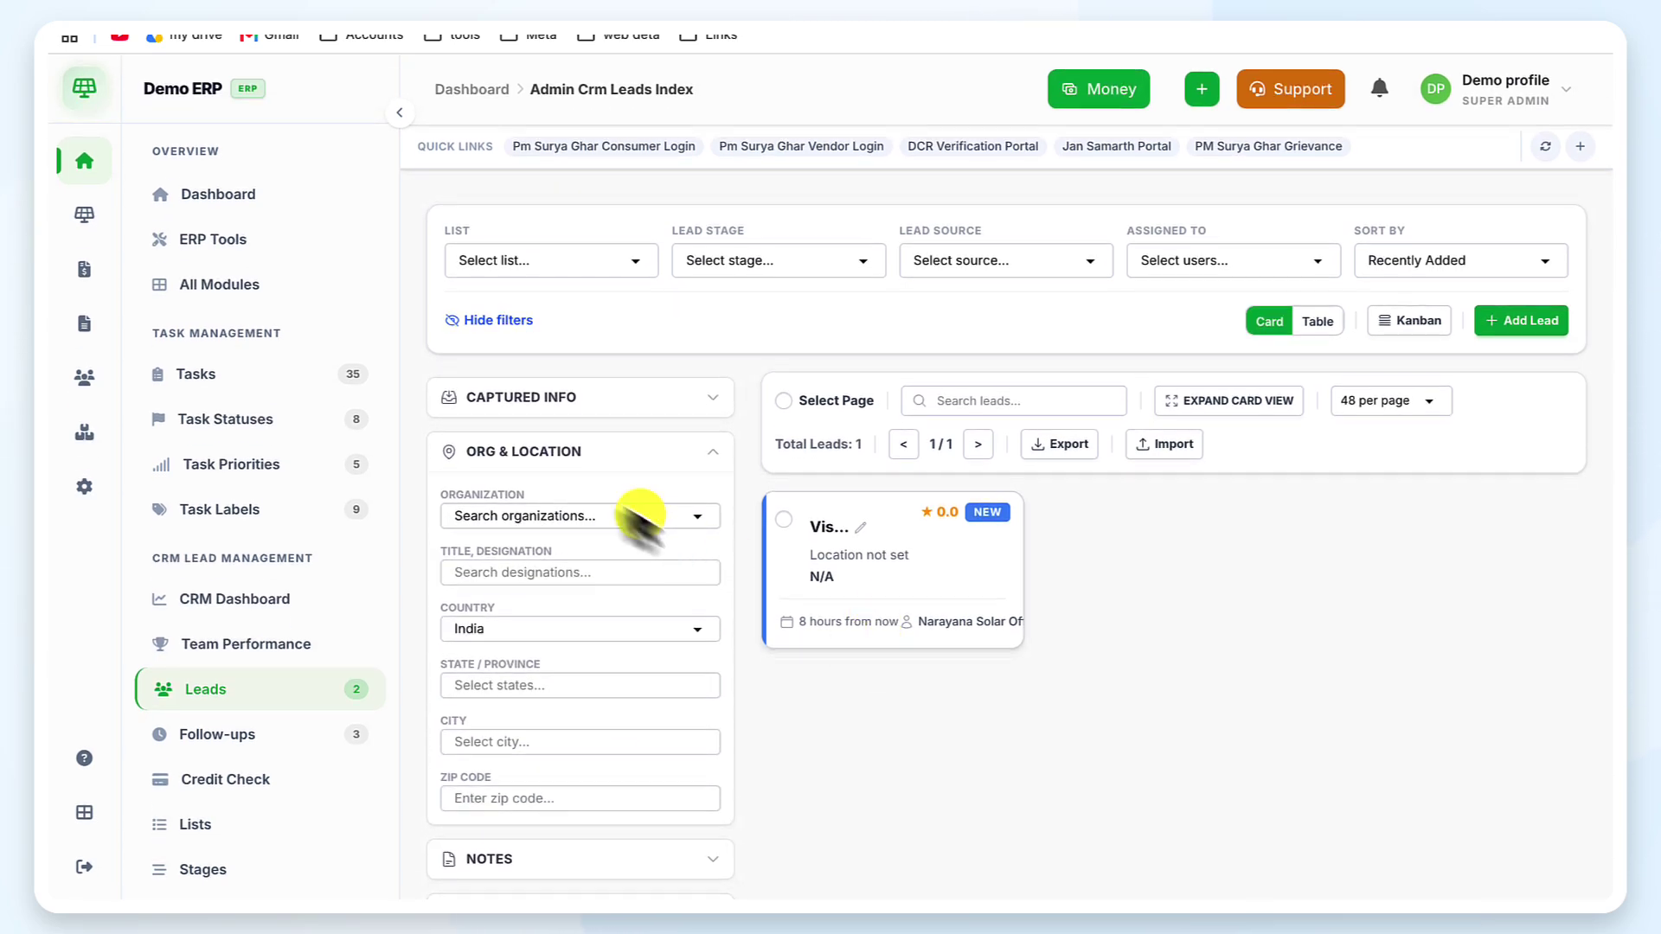
scroll(548, 475, "up", 5)
scroll(547, 472, "down", 1)
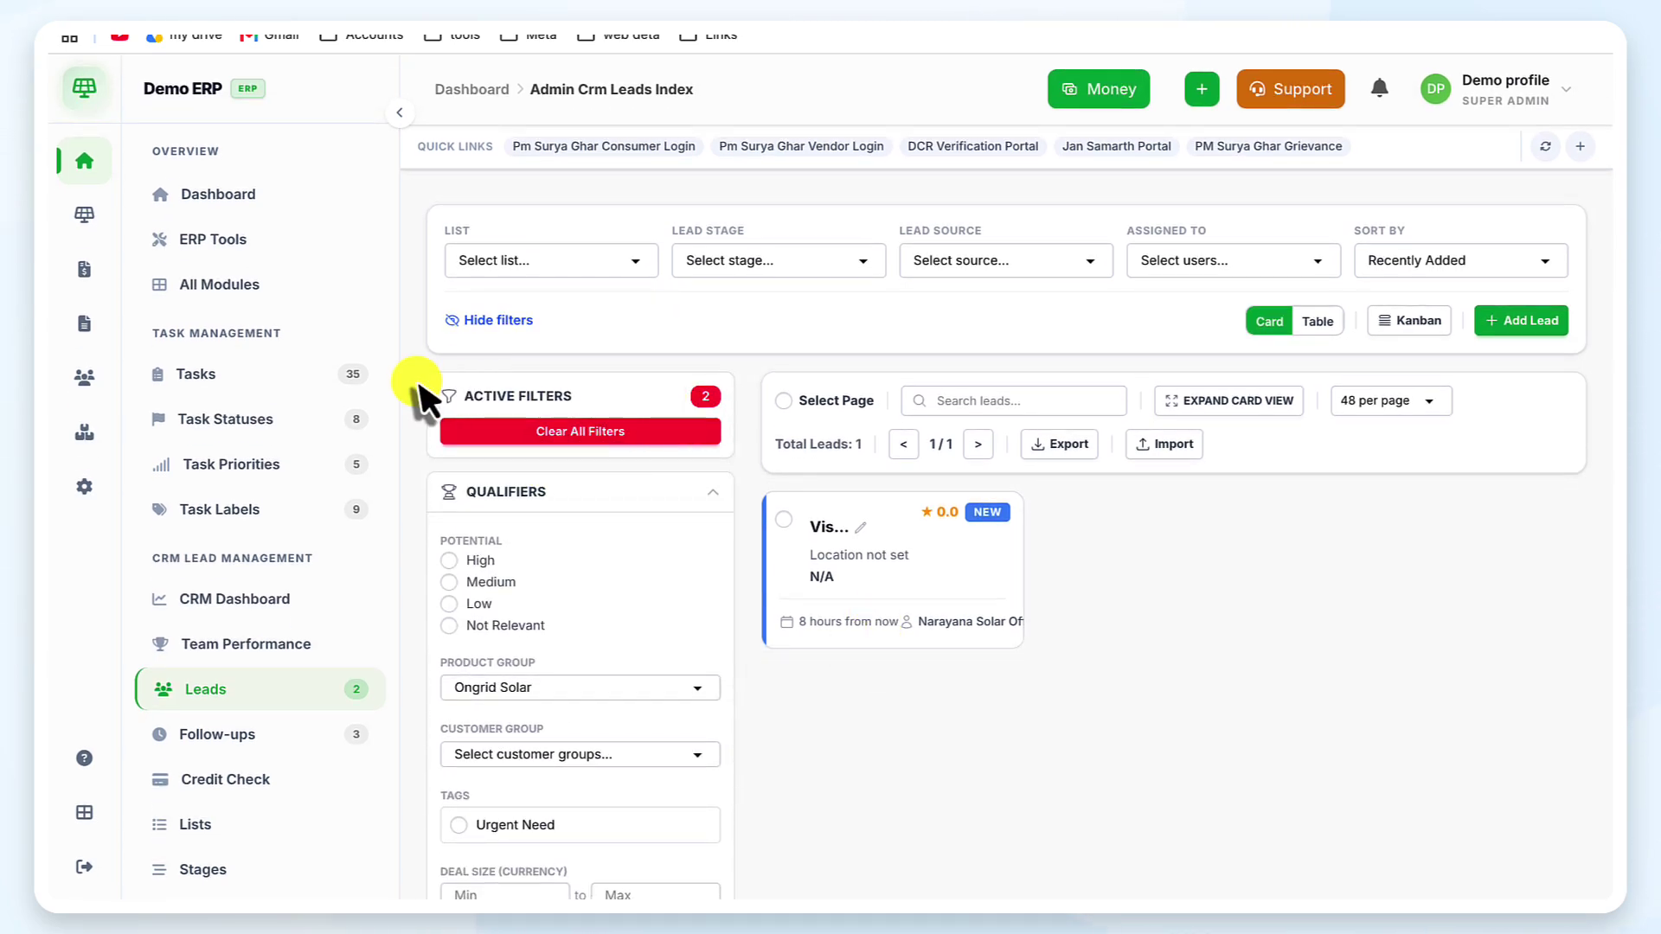
left_click(636, 443)
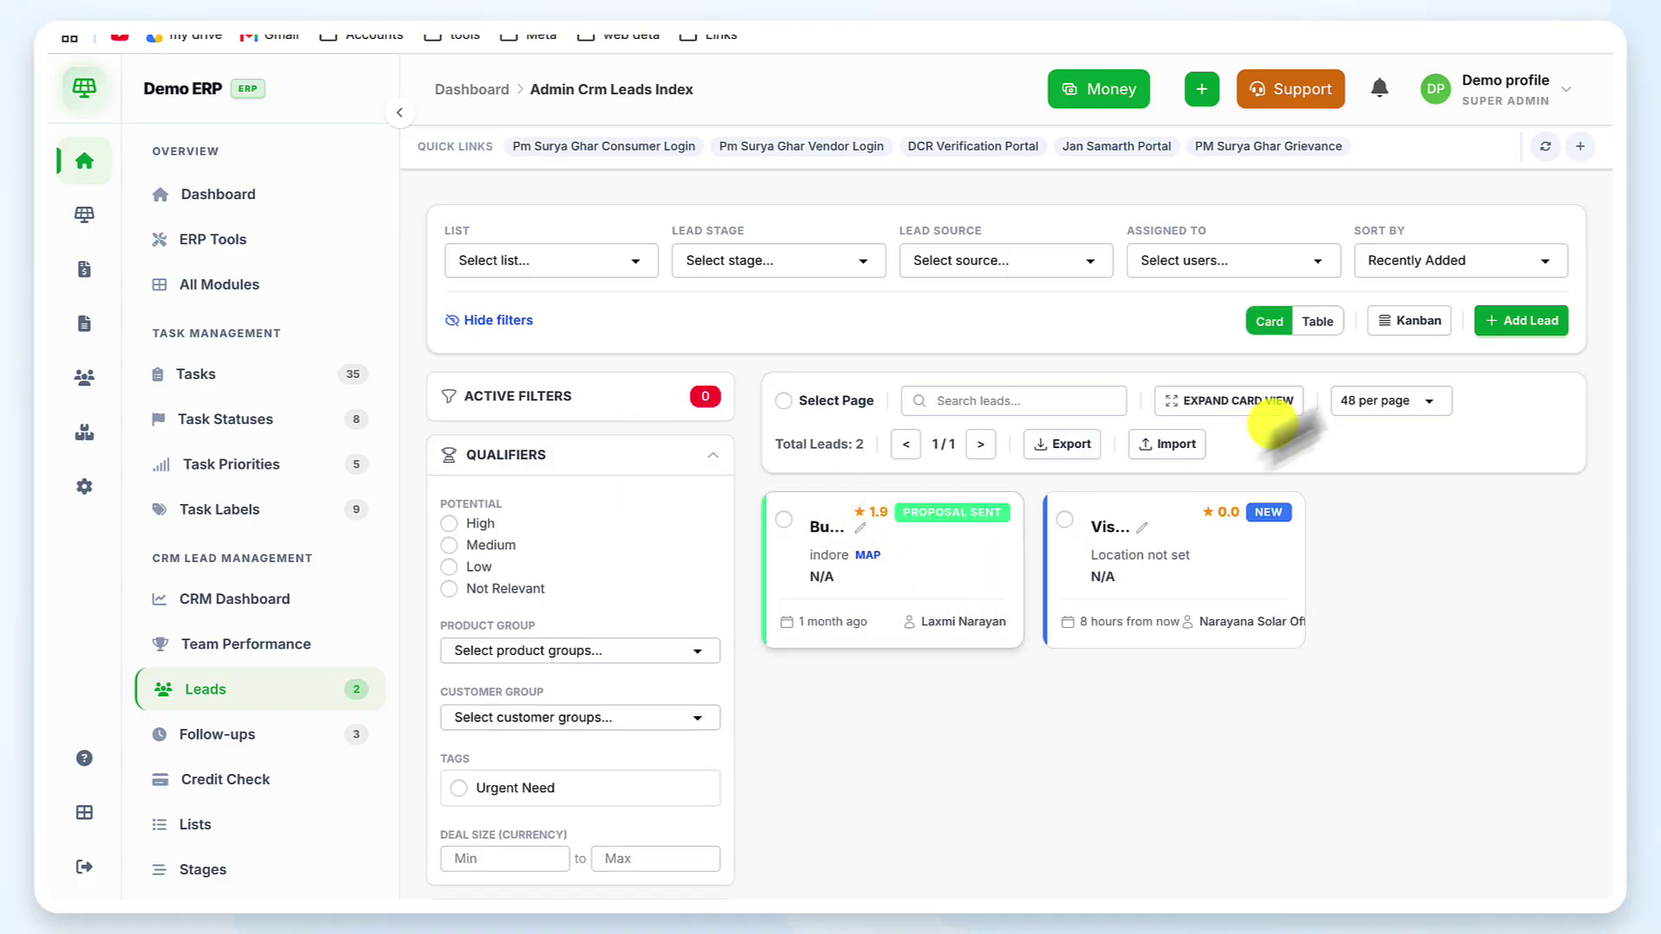
Start a new lead and enter its phone number and first name
left_click(1492, 334)
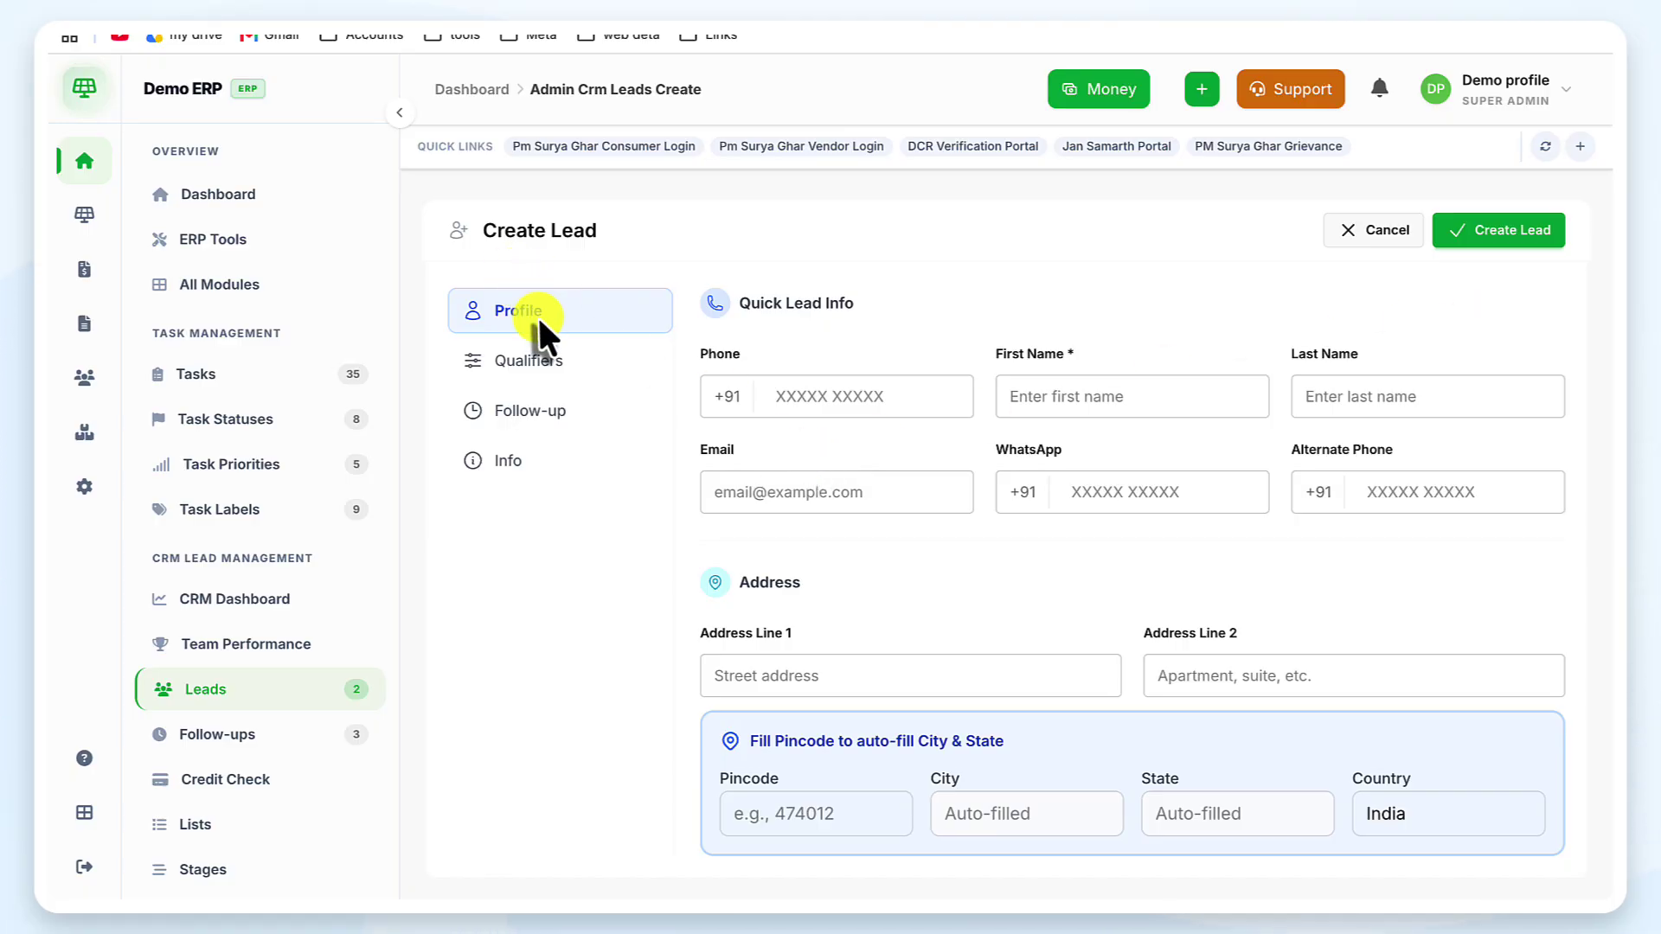
left_click(822, 396)
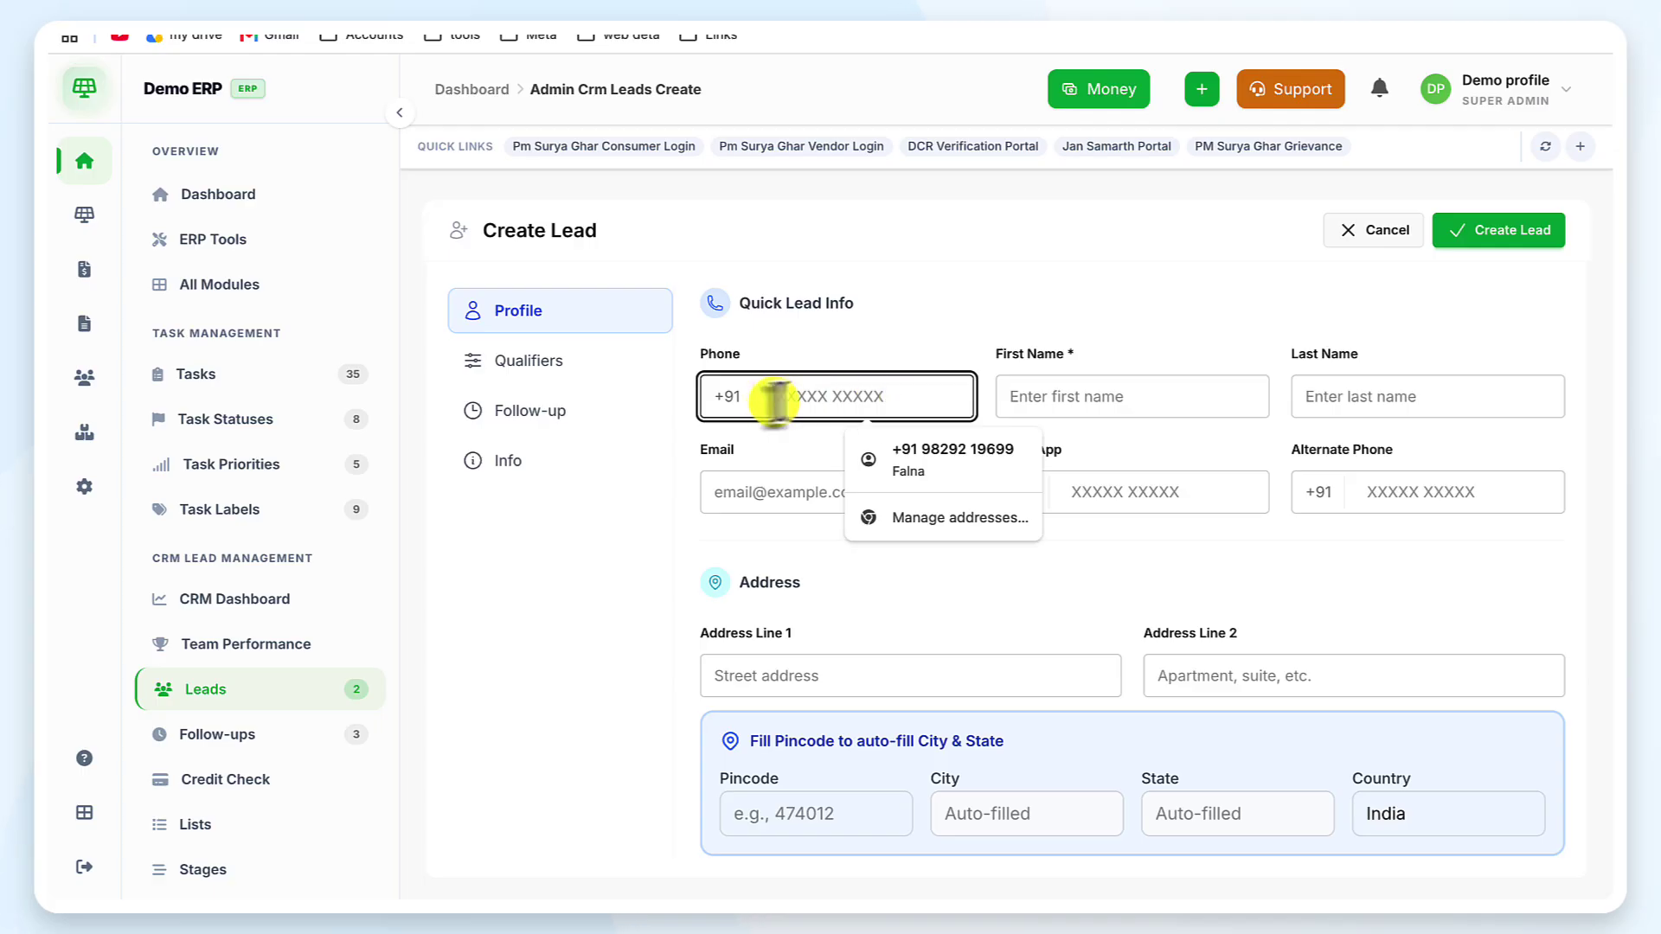
left_click(625, 542)
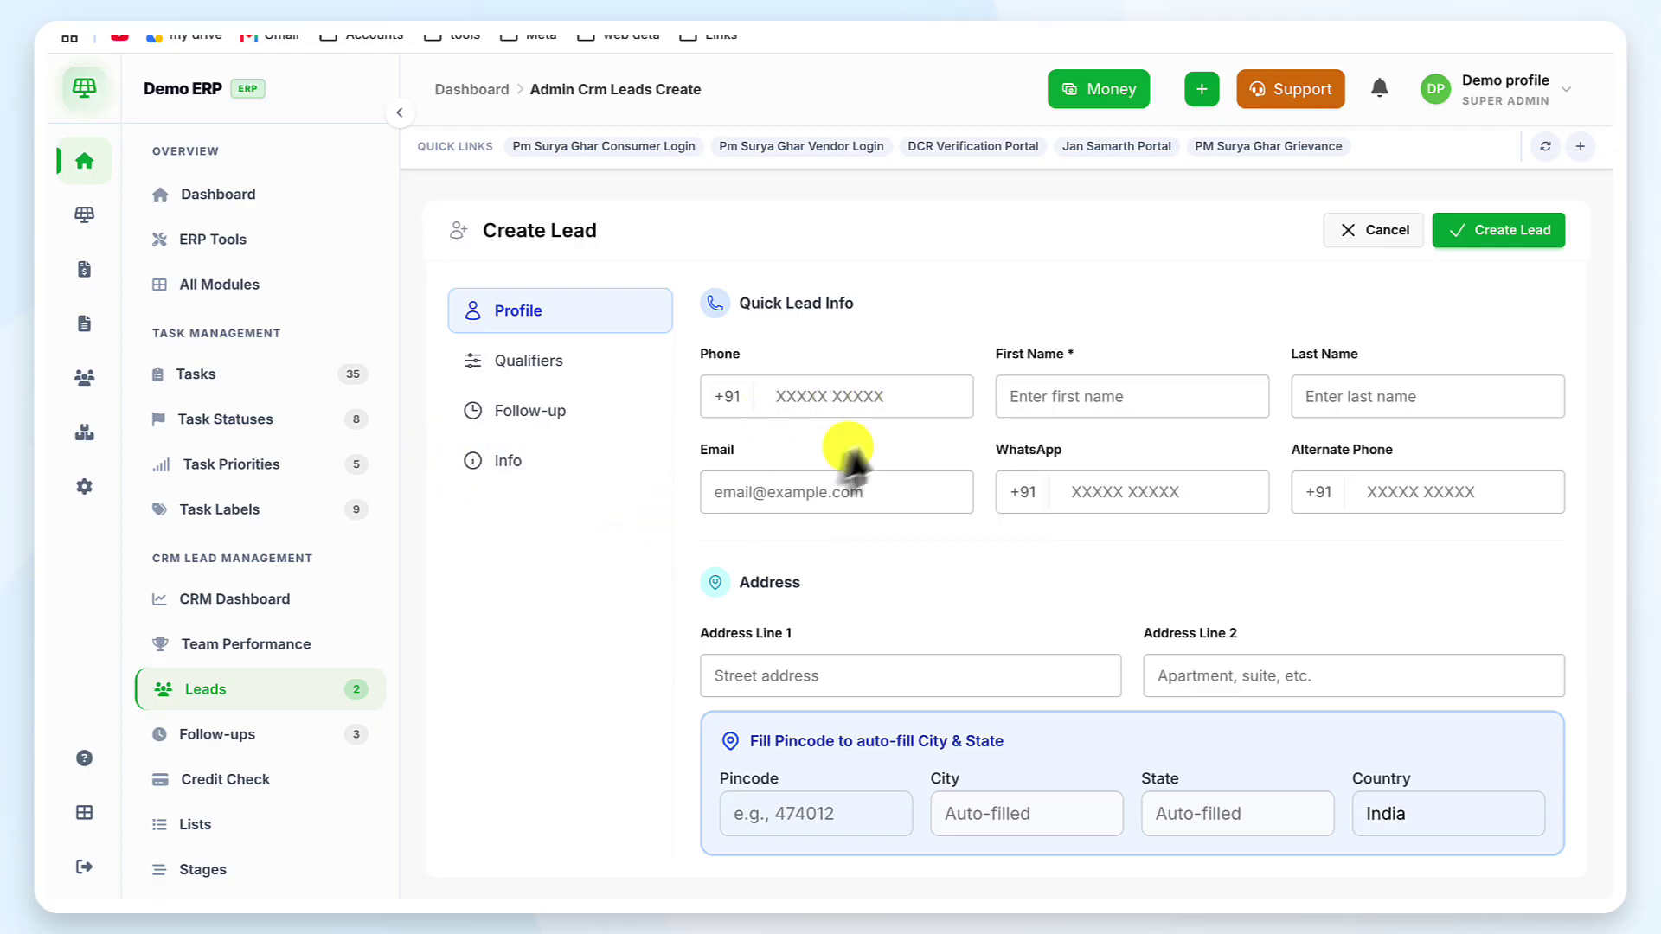
left_click(935, 386)
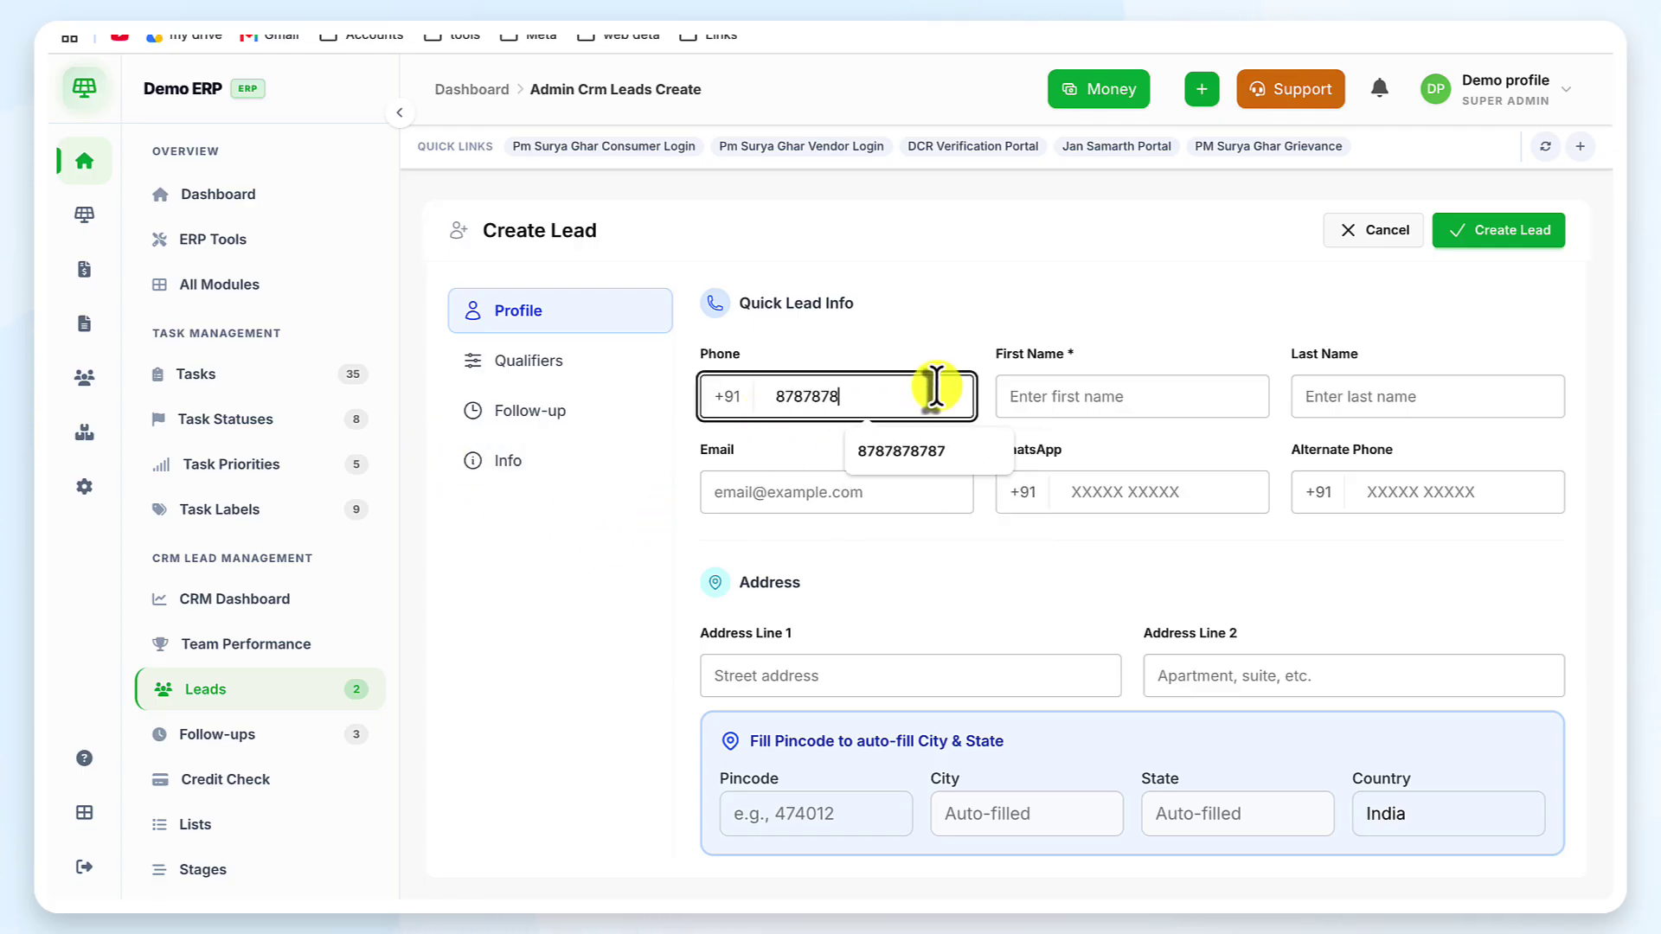
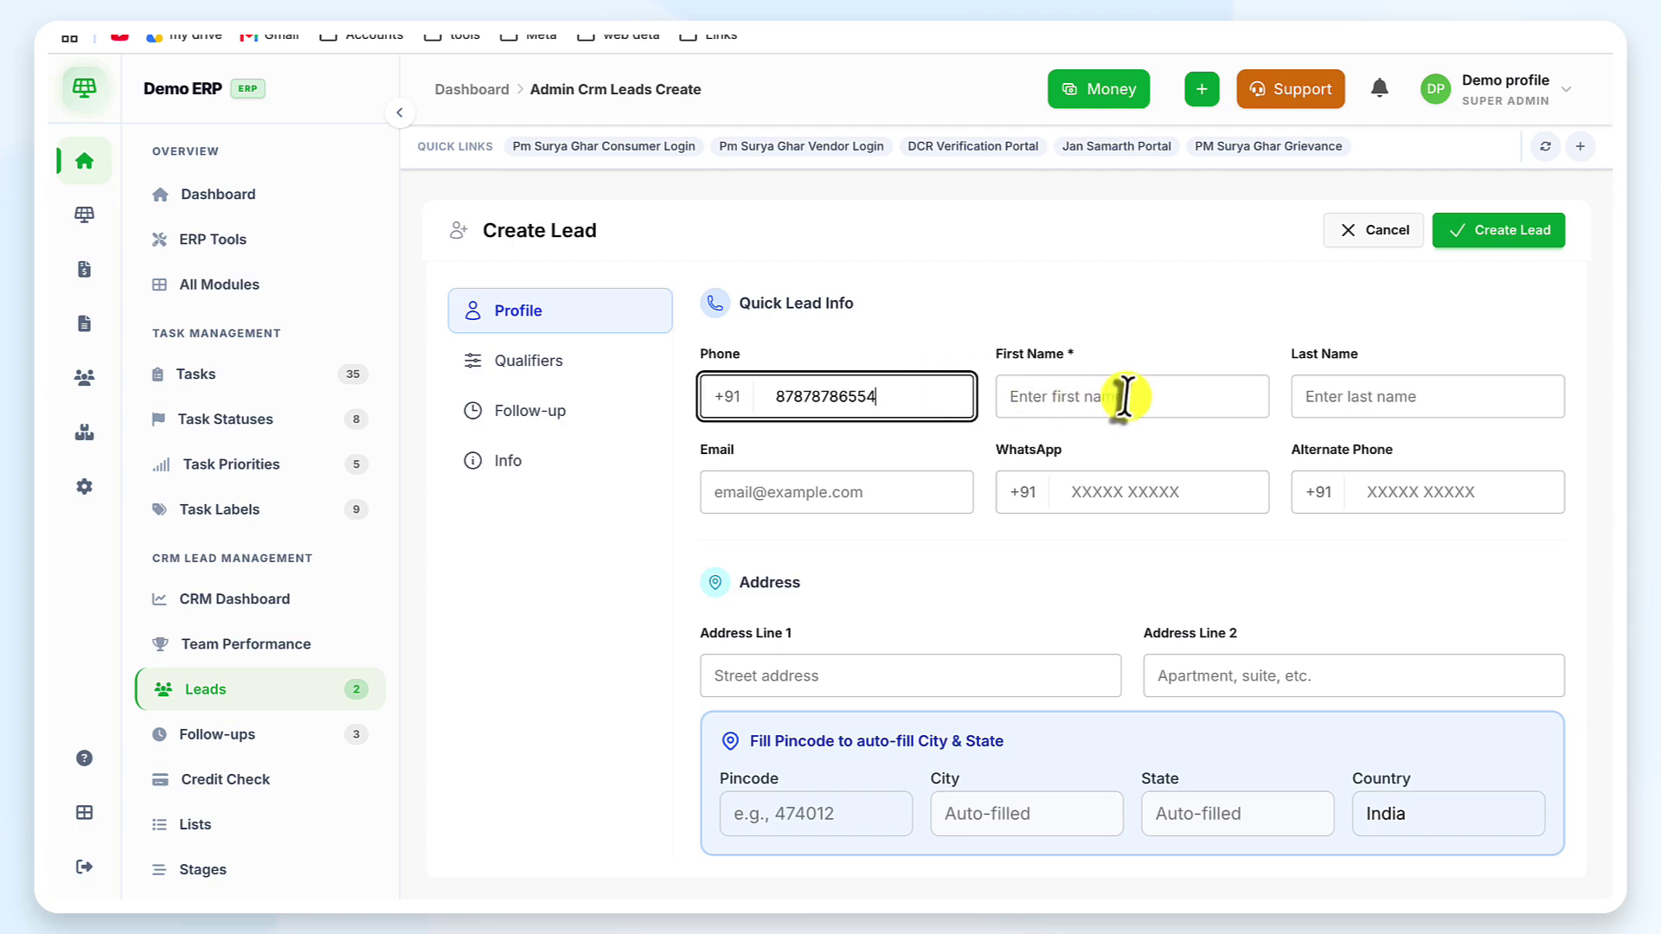
left_click(1127, 397)
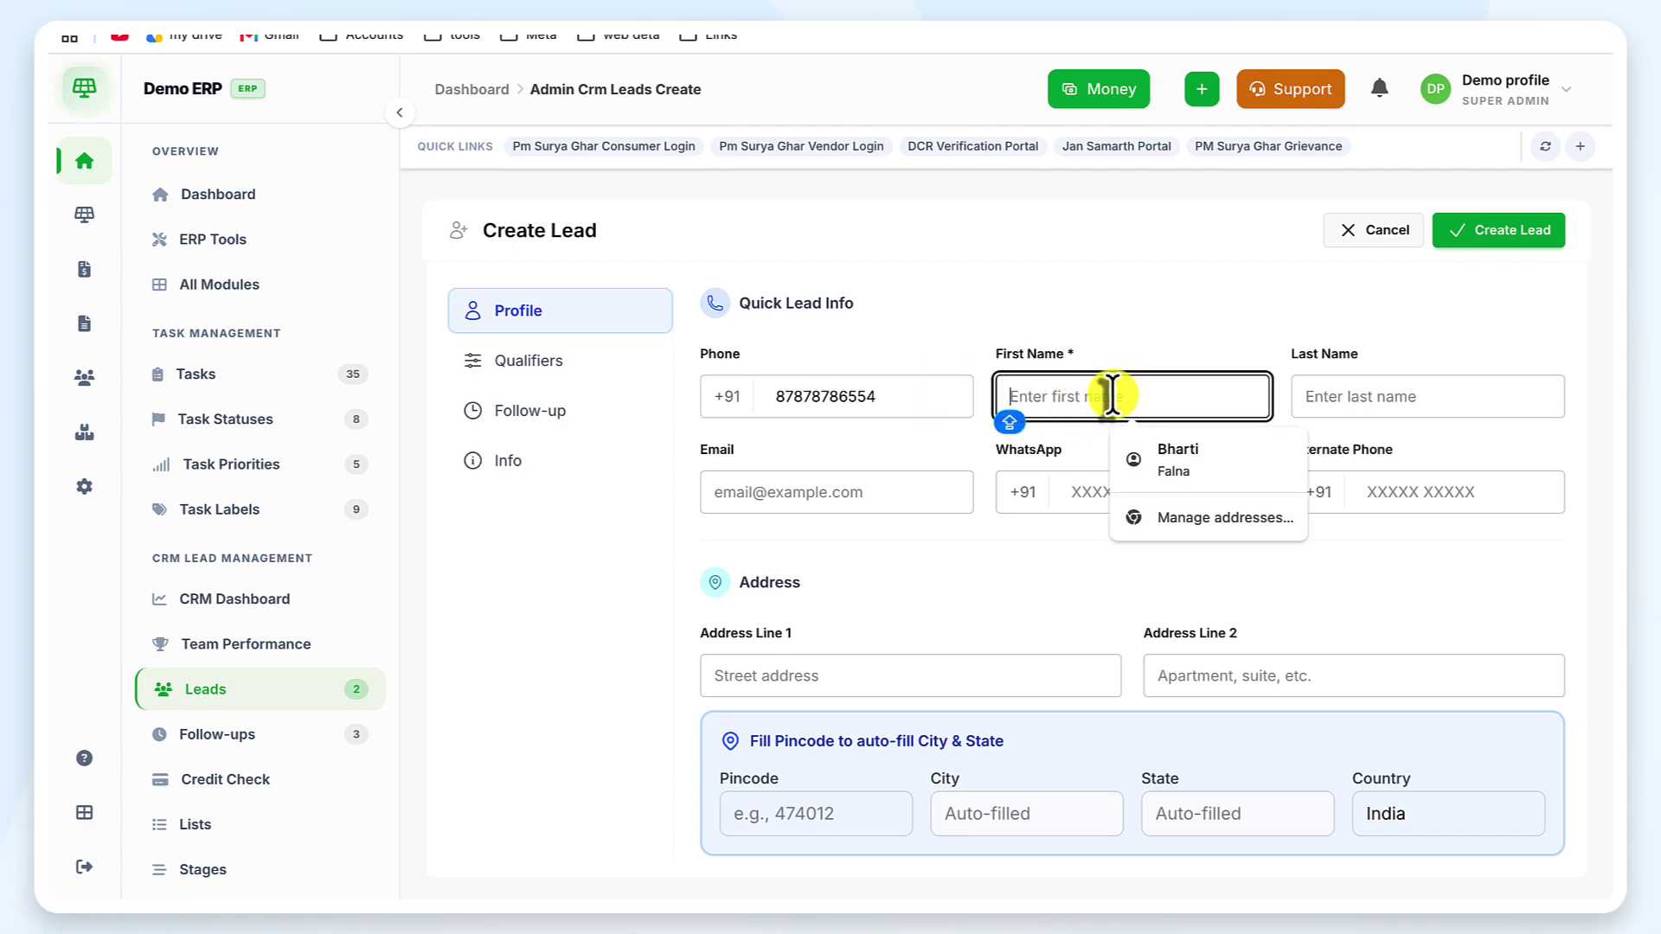
type("Rohit")
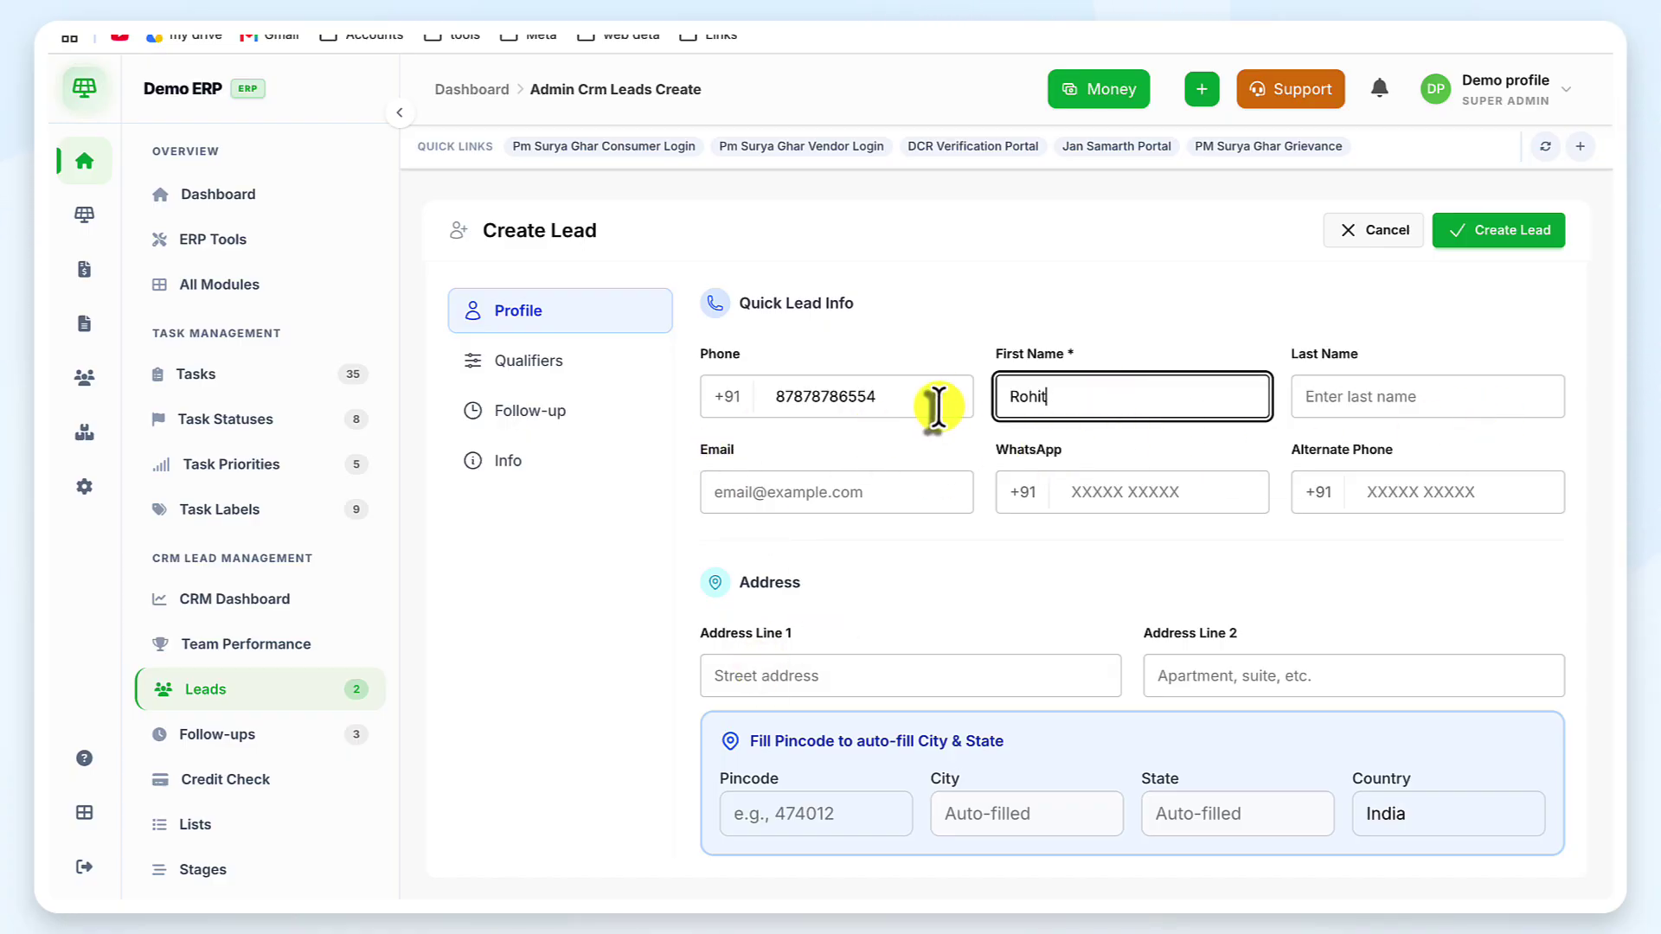
left_click(891, 401)
Fill in the lead's pincode in the address part of the profile
left_click(1121, 500)
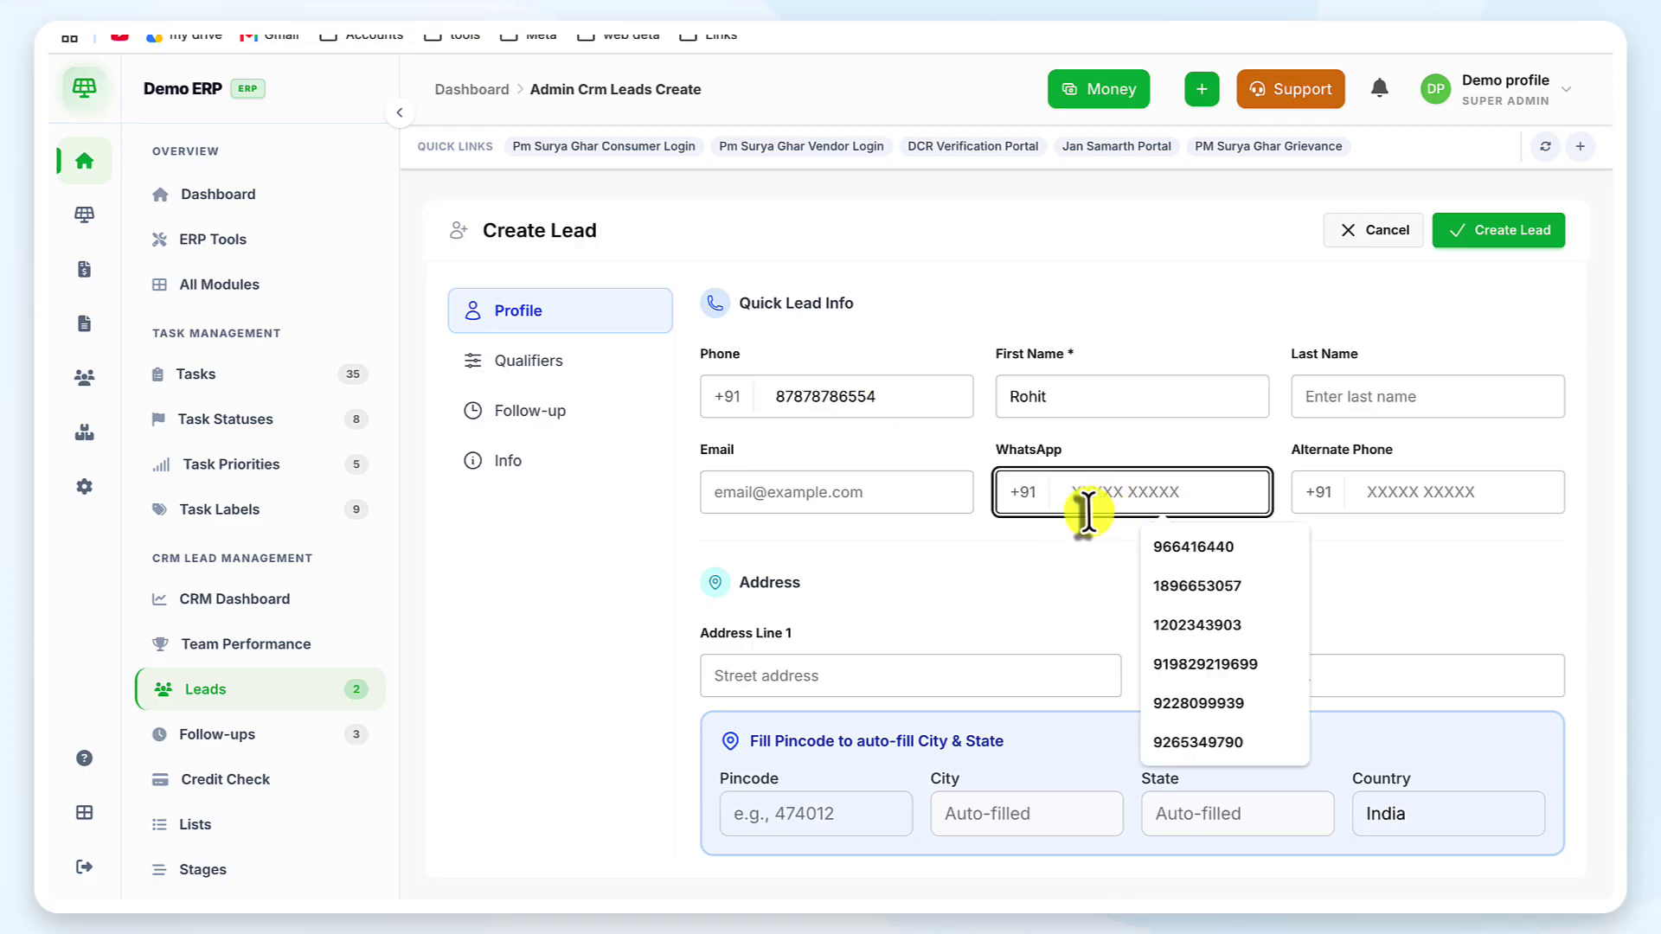
left_click(1107, 560)
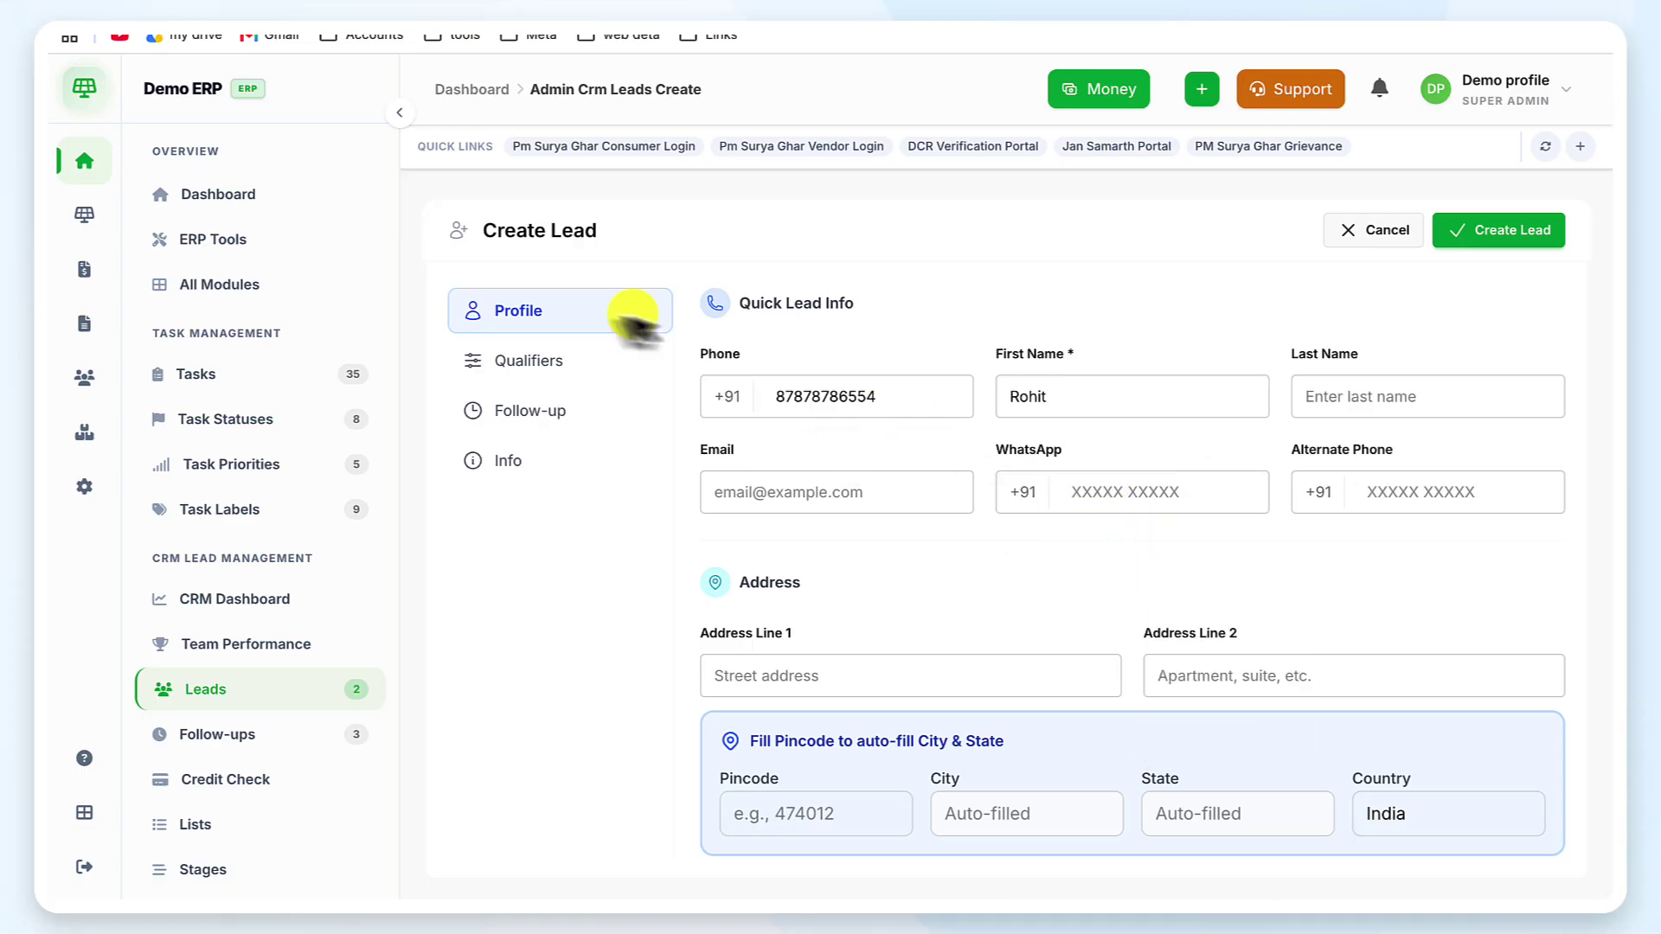
scroll(1102, 593, "down", 1)
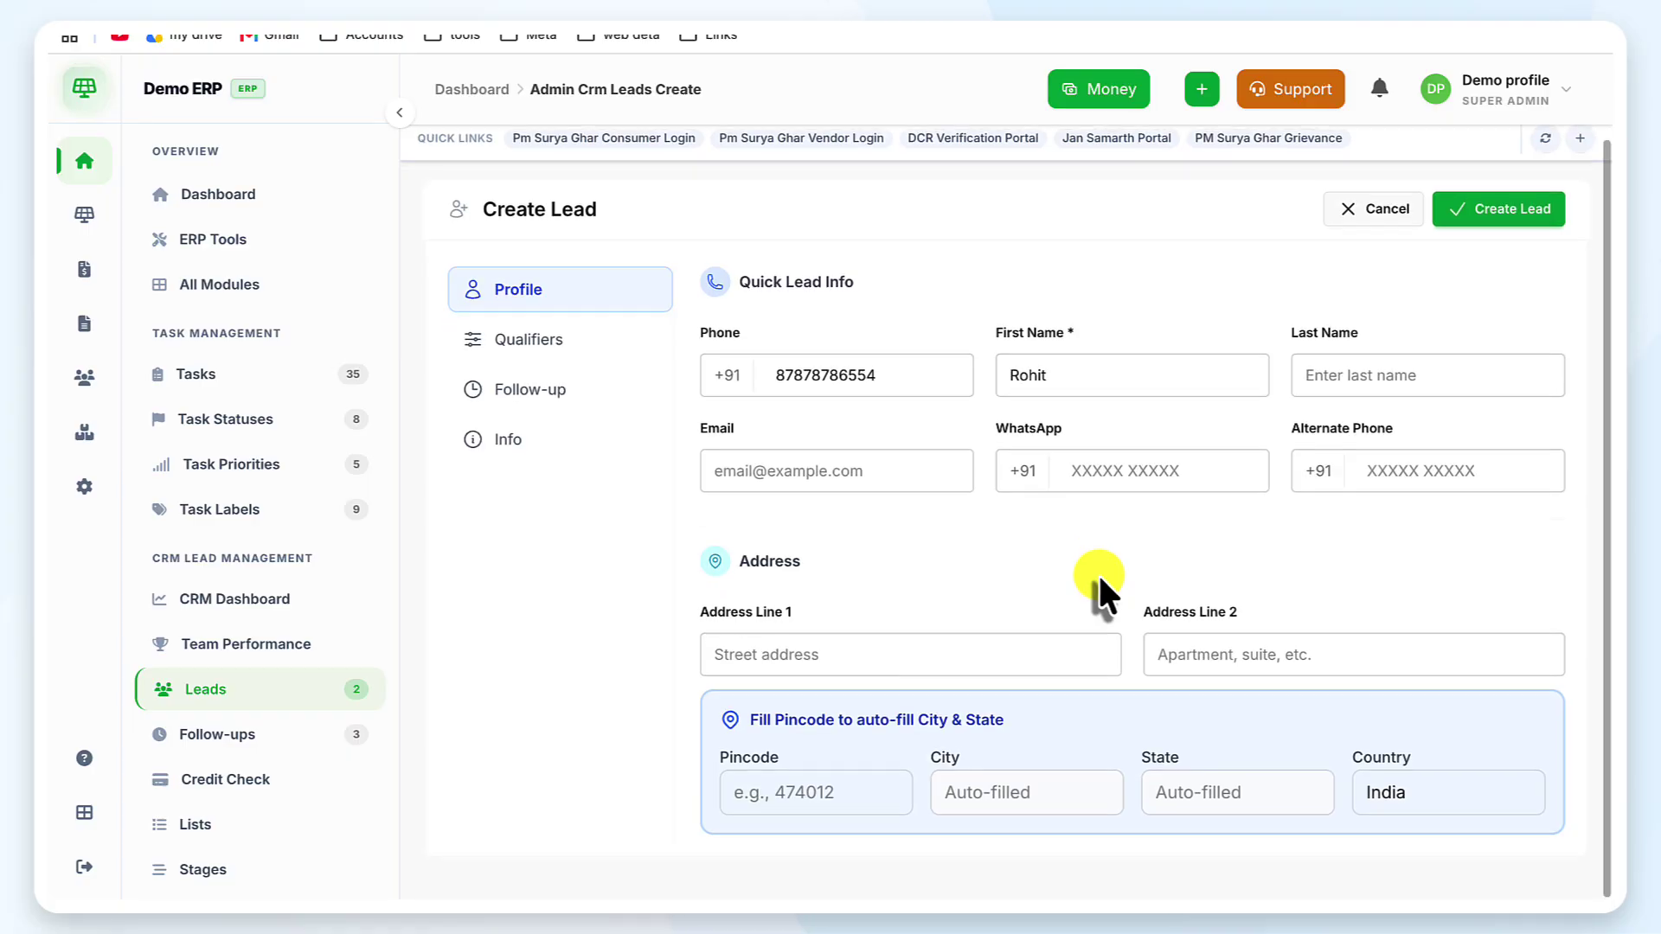
left_click(905, 674)
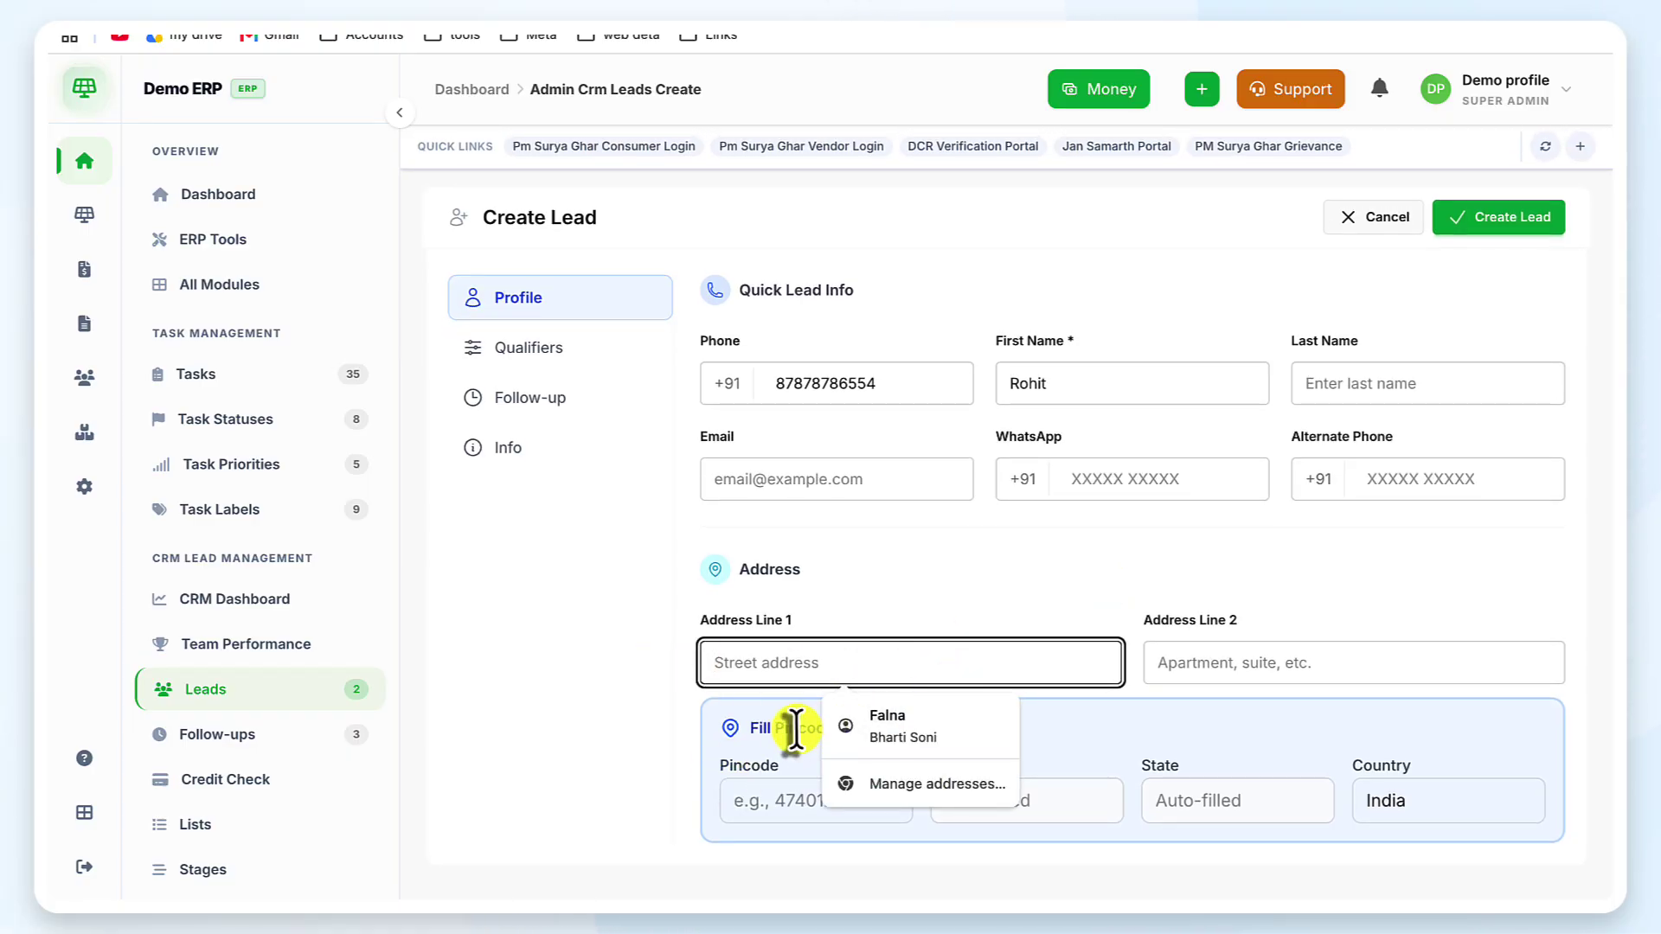
left_click(800, 778)
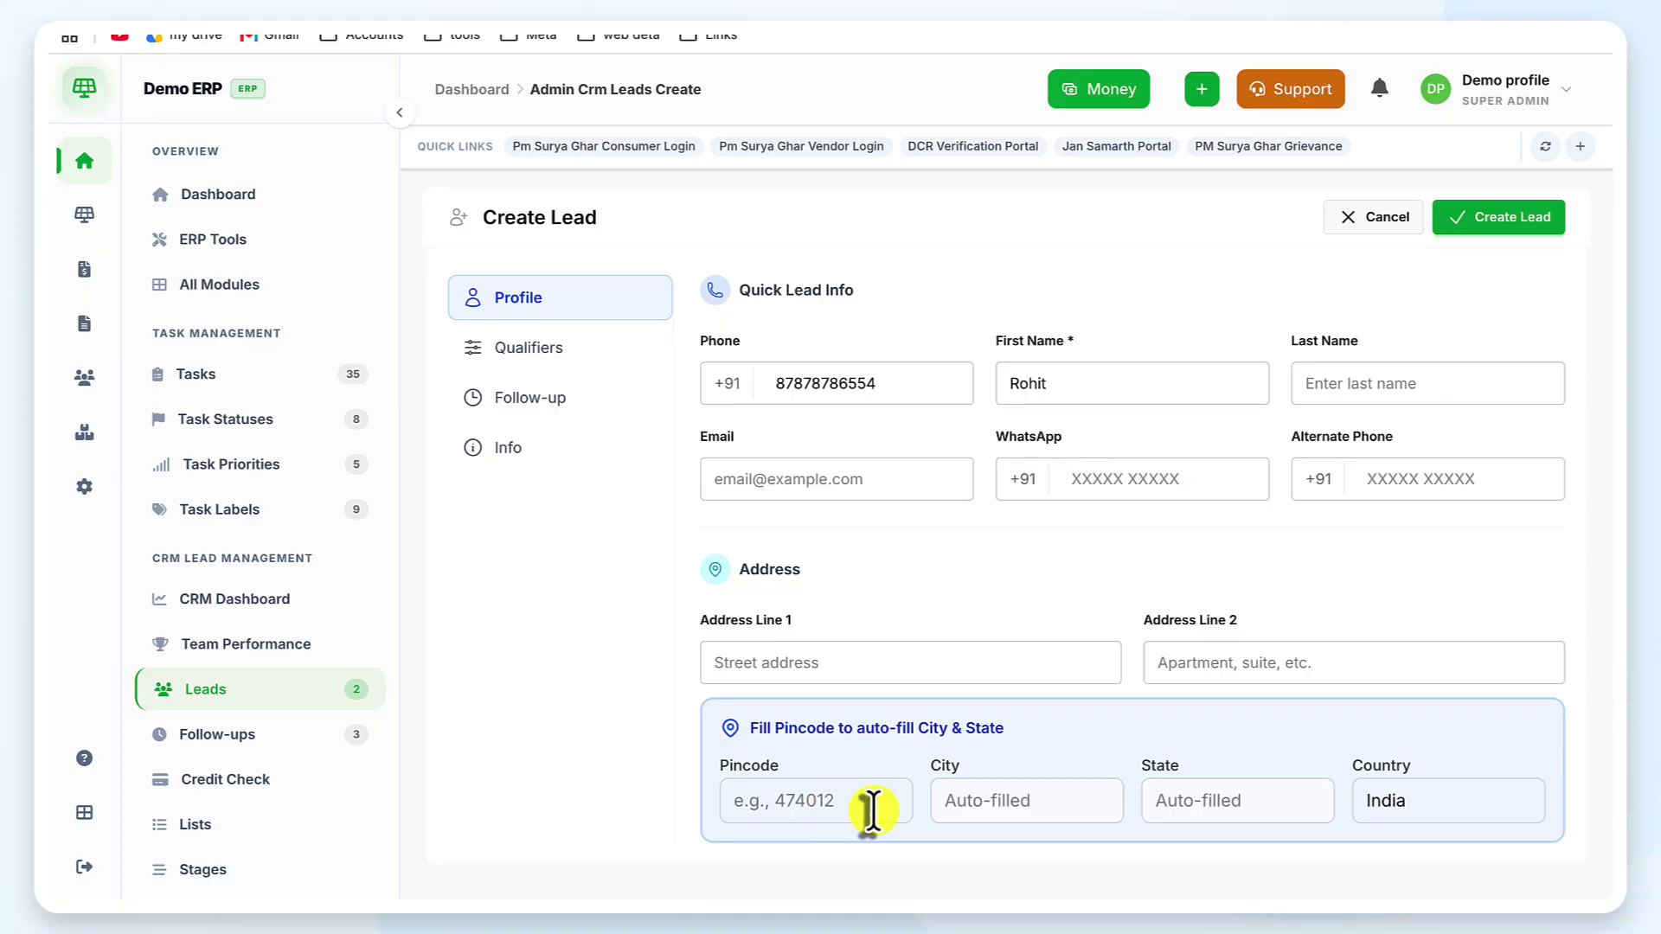
left_click(872, 811)
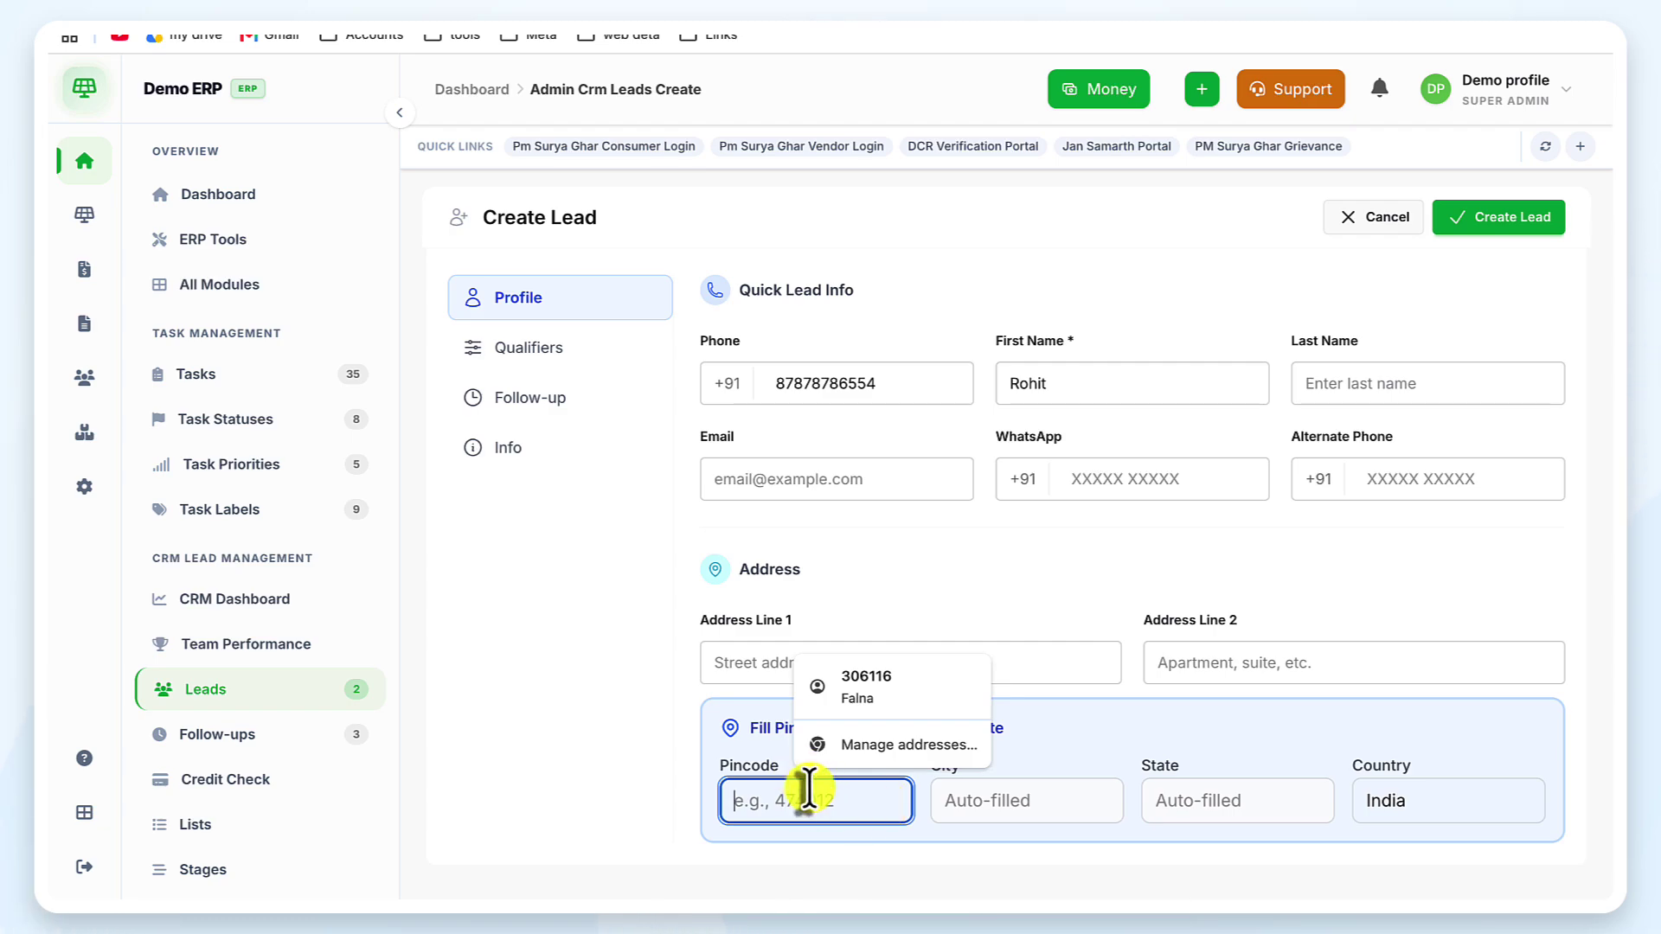
type("342001")
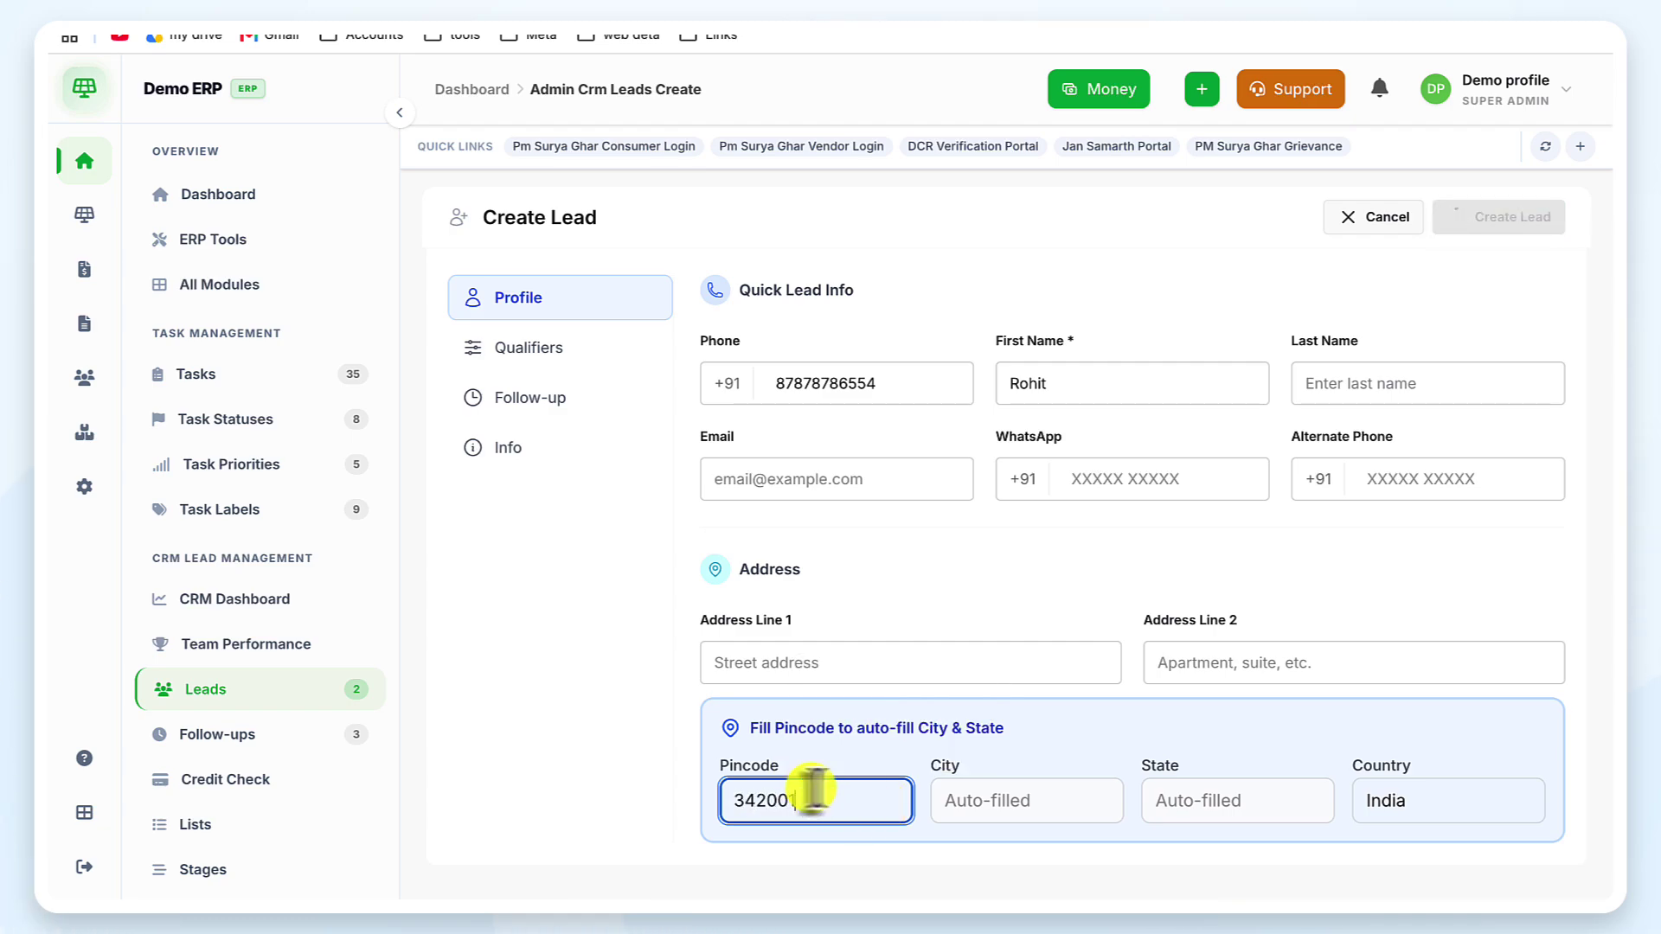
left_click(894, 854)
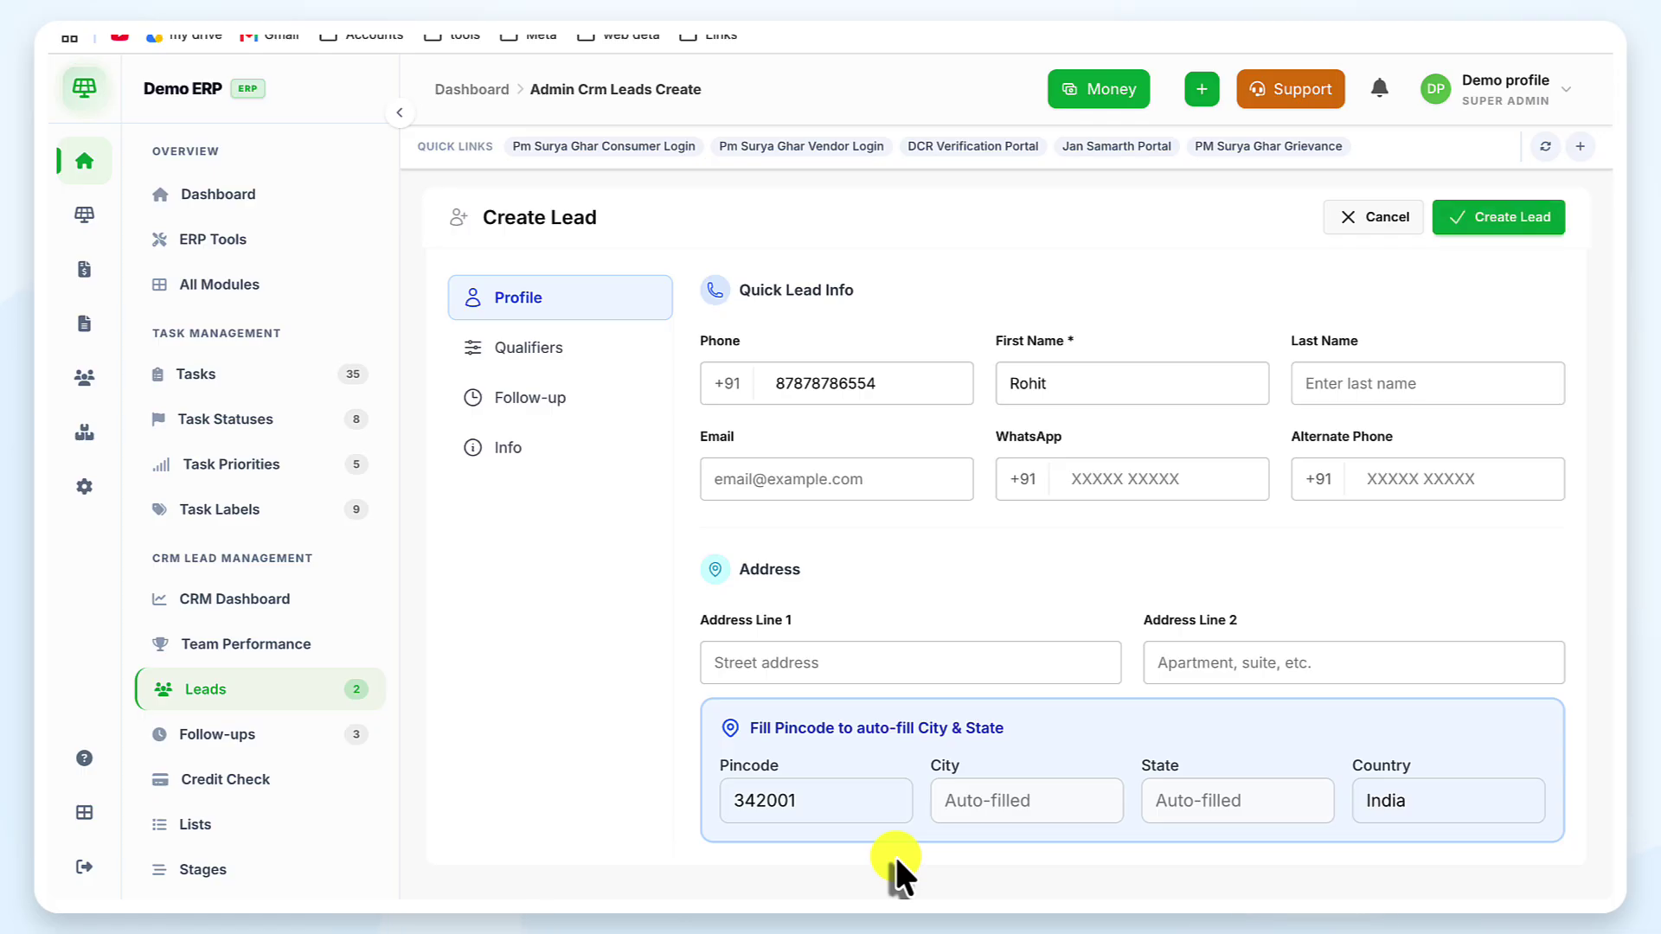
left_click(1105, 793)
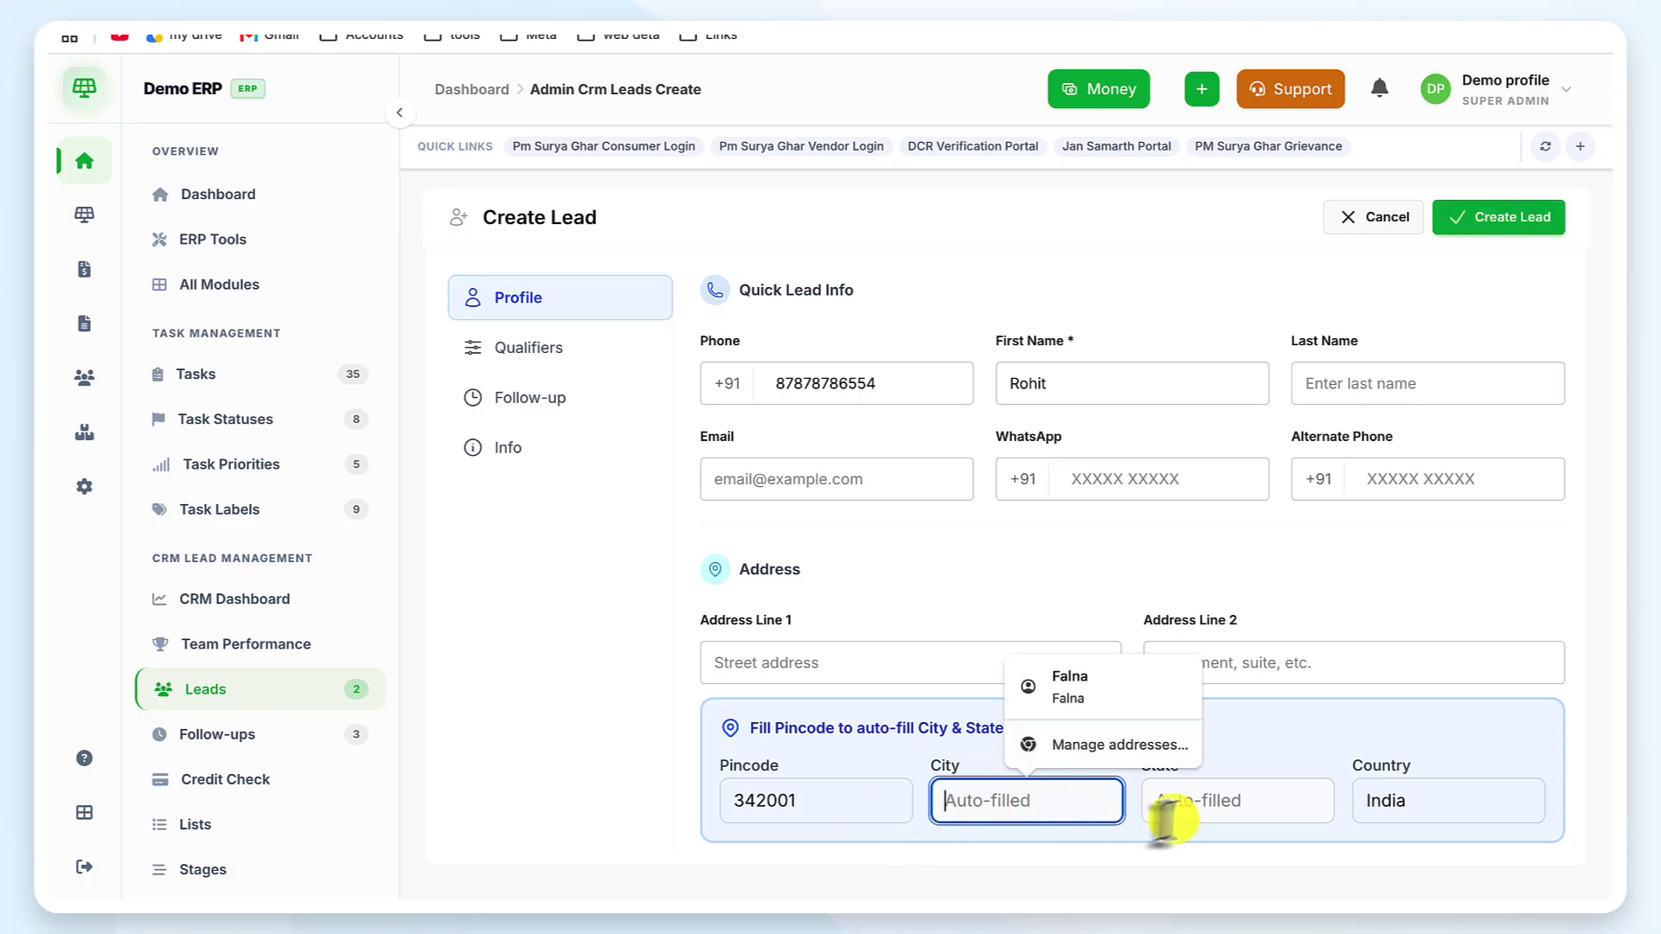
left_click(1214, 813)
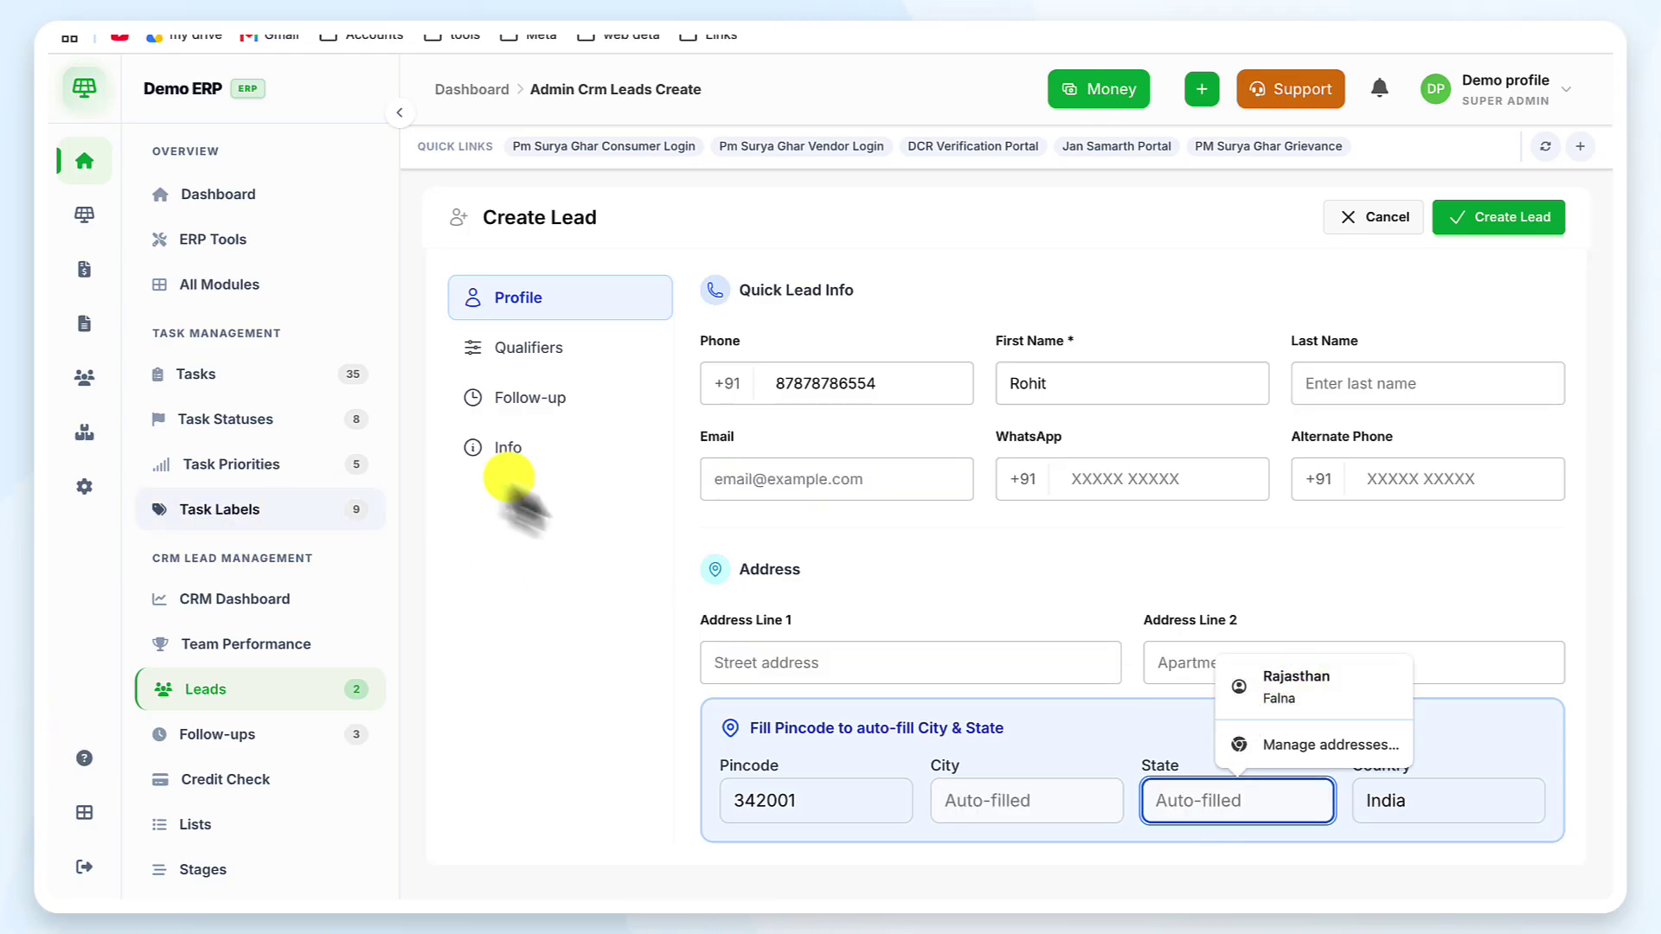
left_click(574, 521)
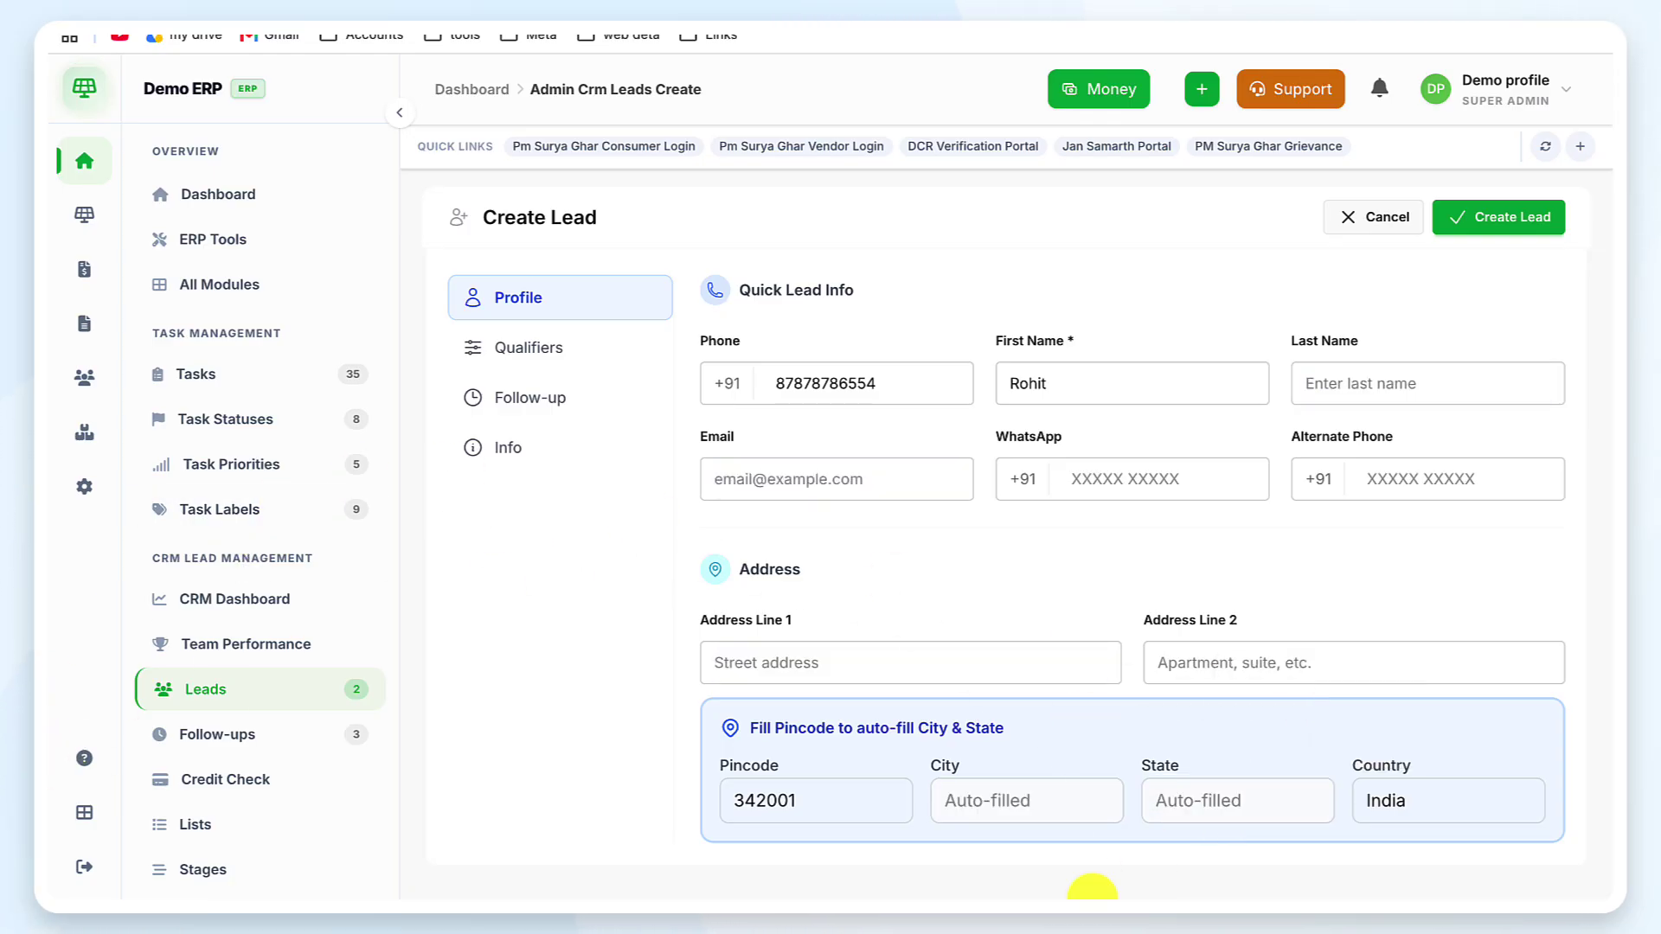
On the Qualifiers tab, set Product Group to Ongrid Solar and Customer Group to Residential Solar
left_click(568, 355)
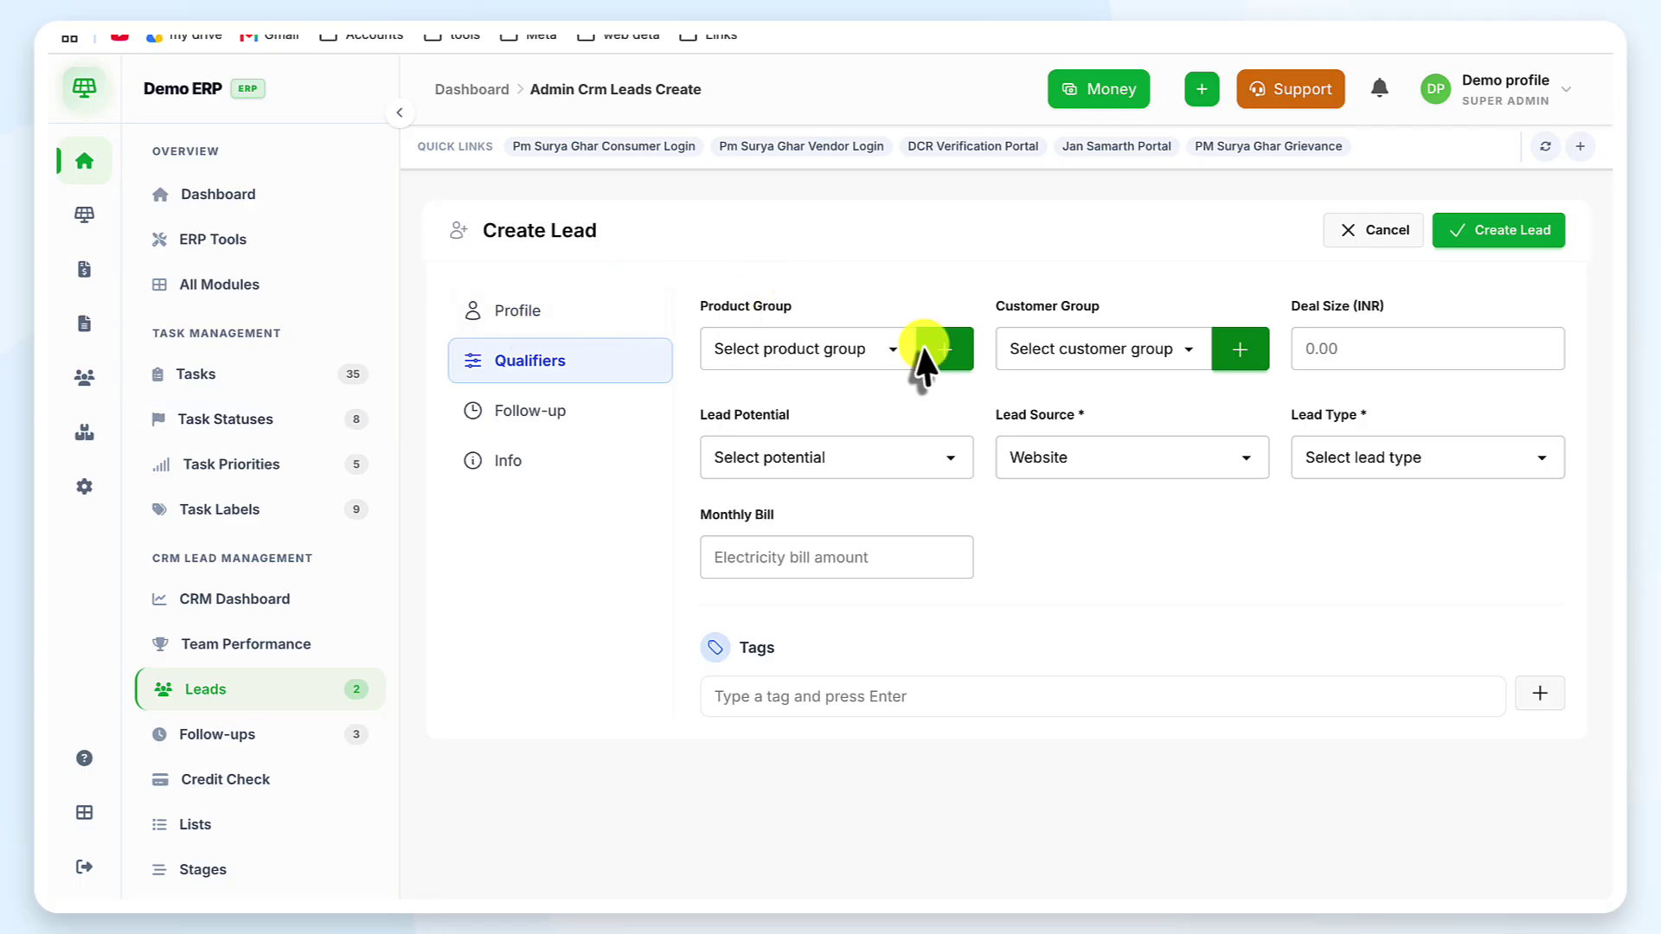
left_click(871, 351)
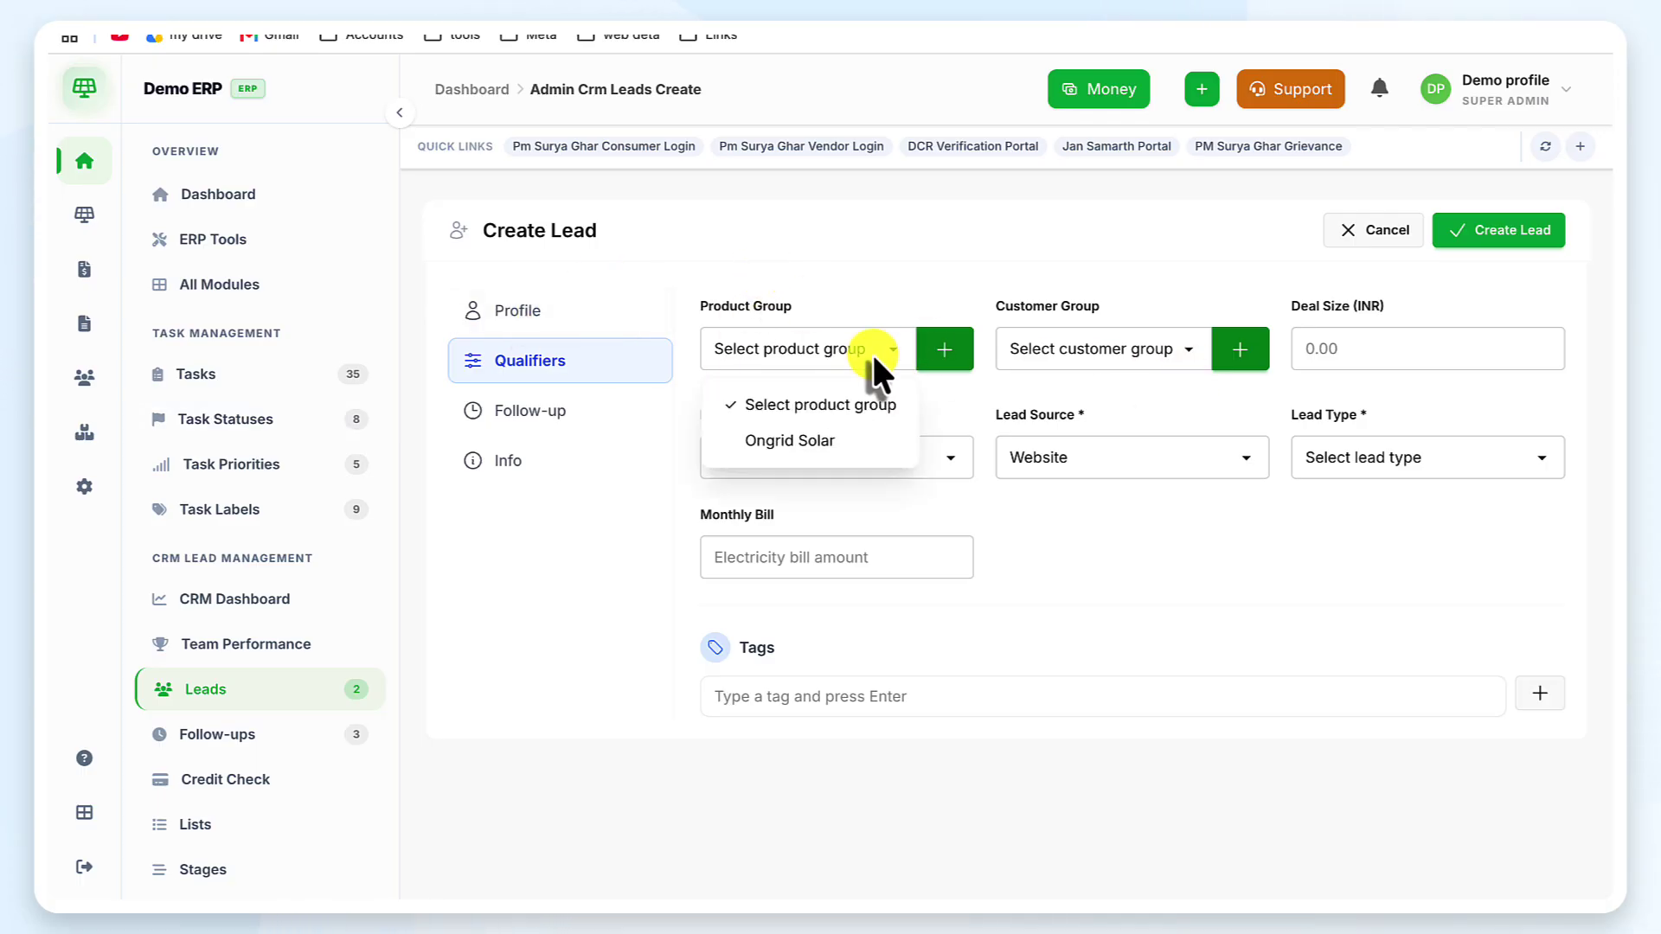
left_click(851, 442)
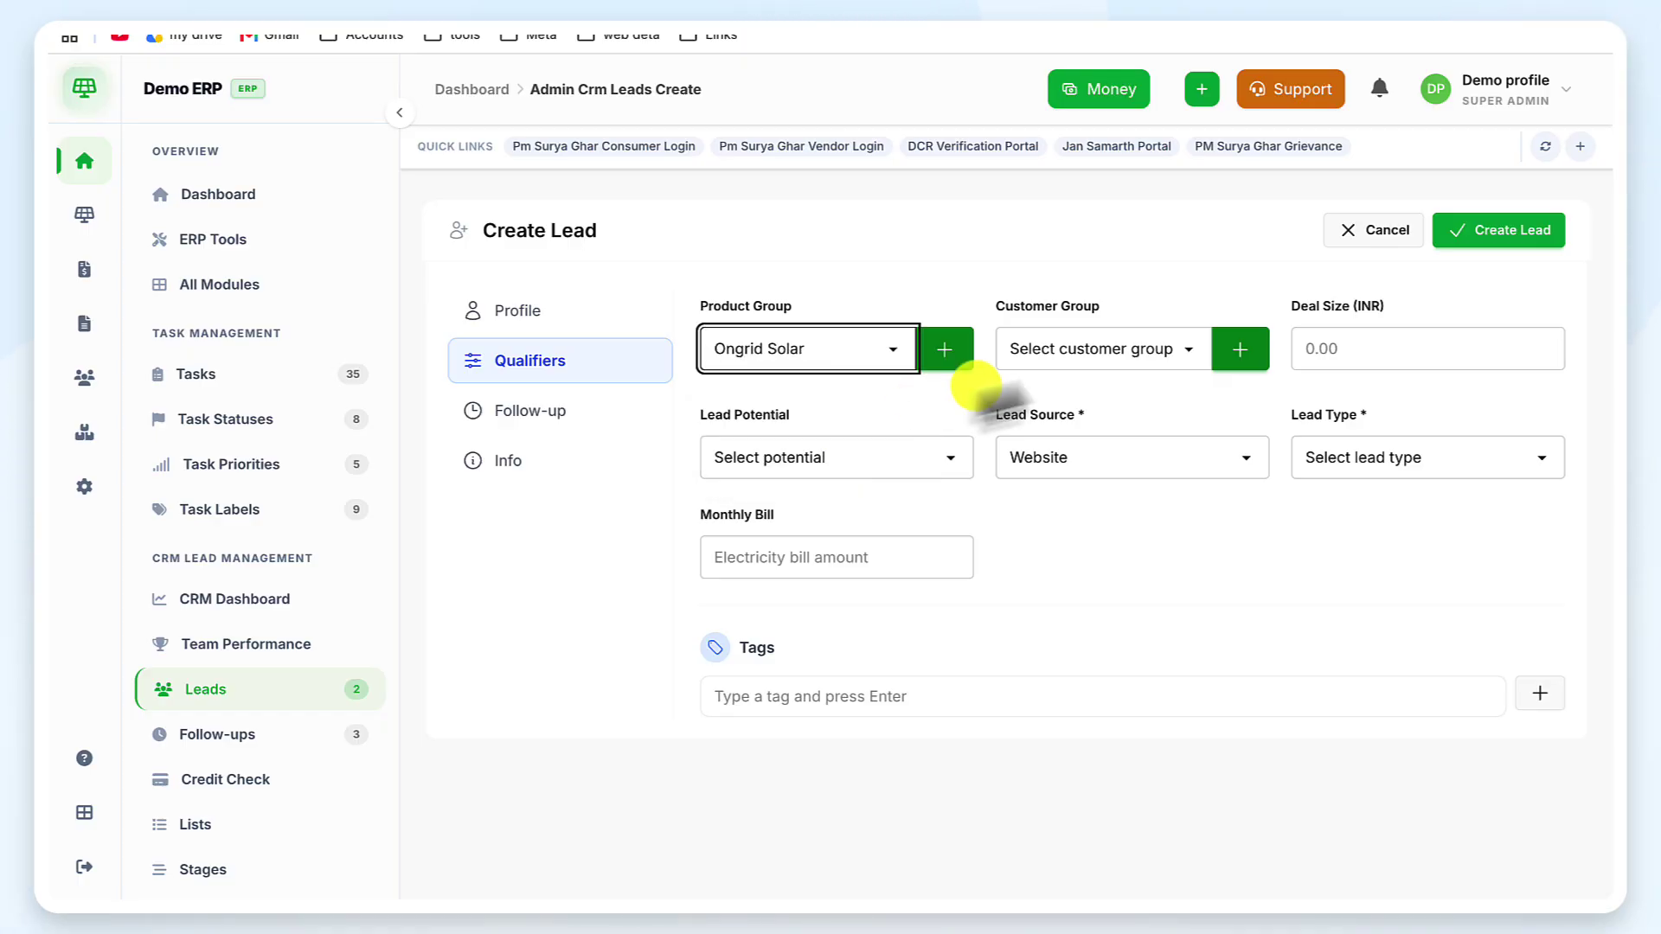
left_click(1155, 350)
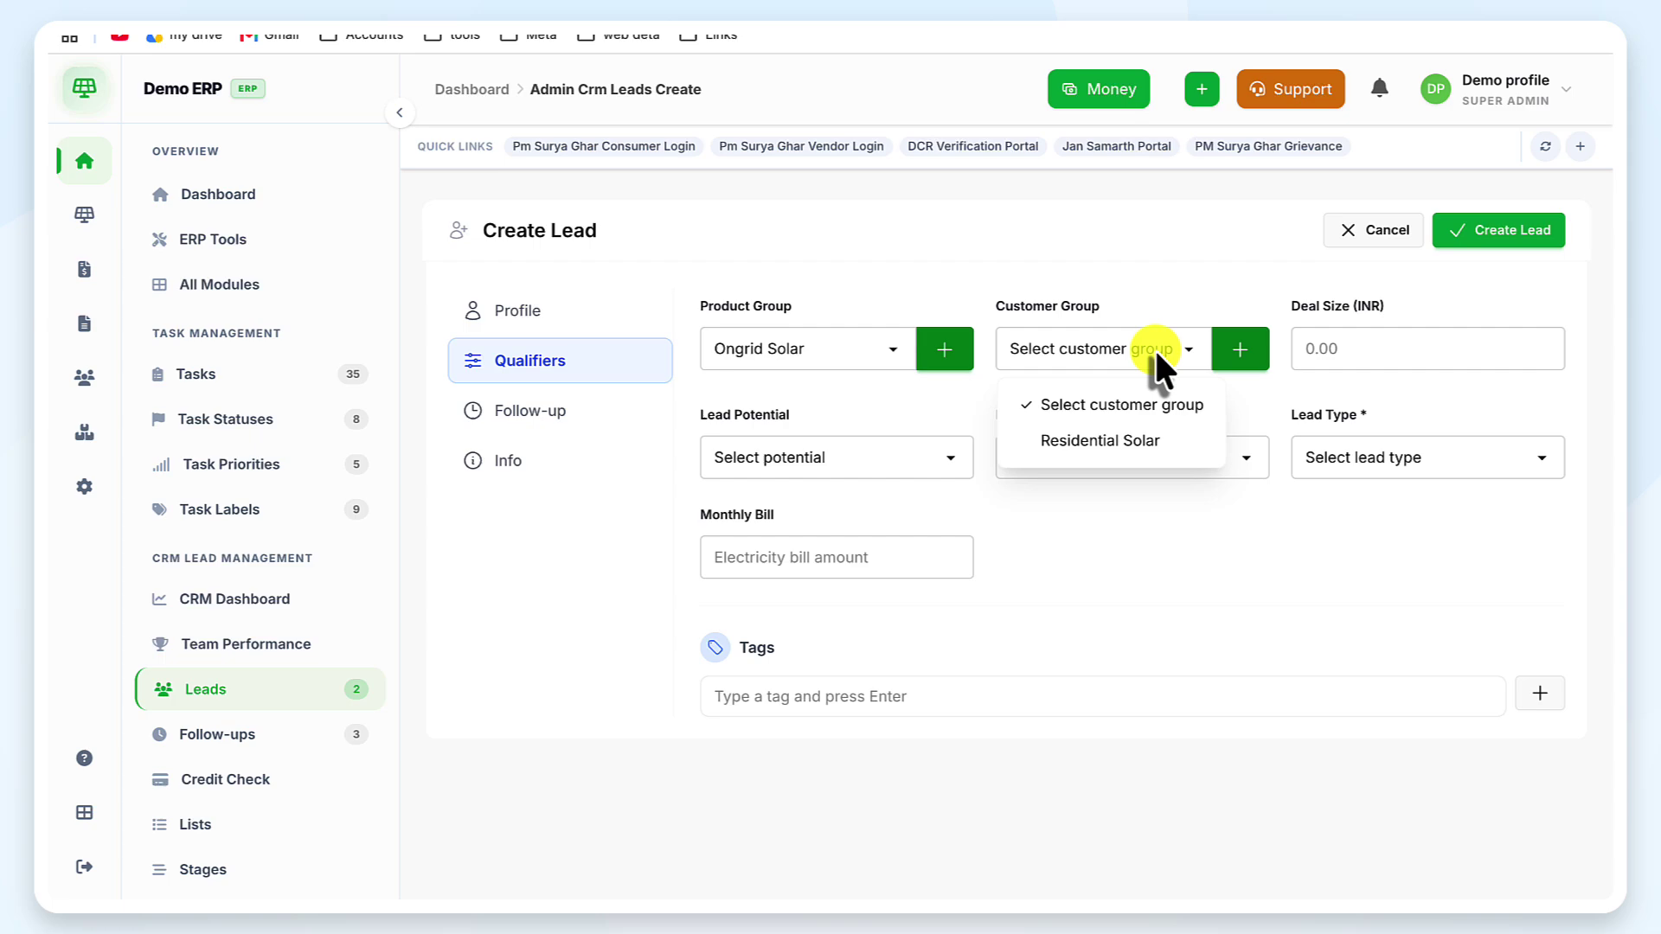
left_click(1155, 443)
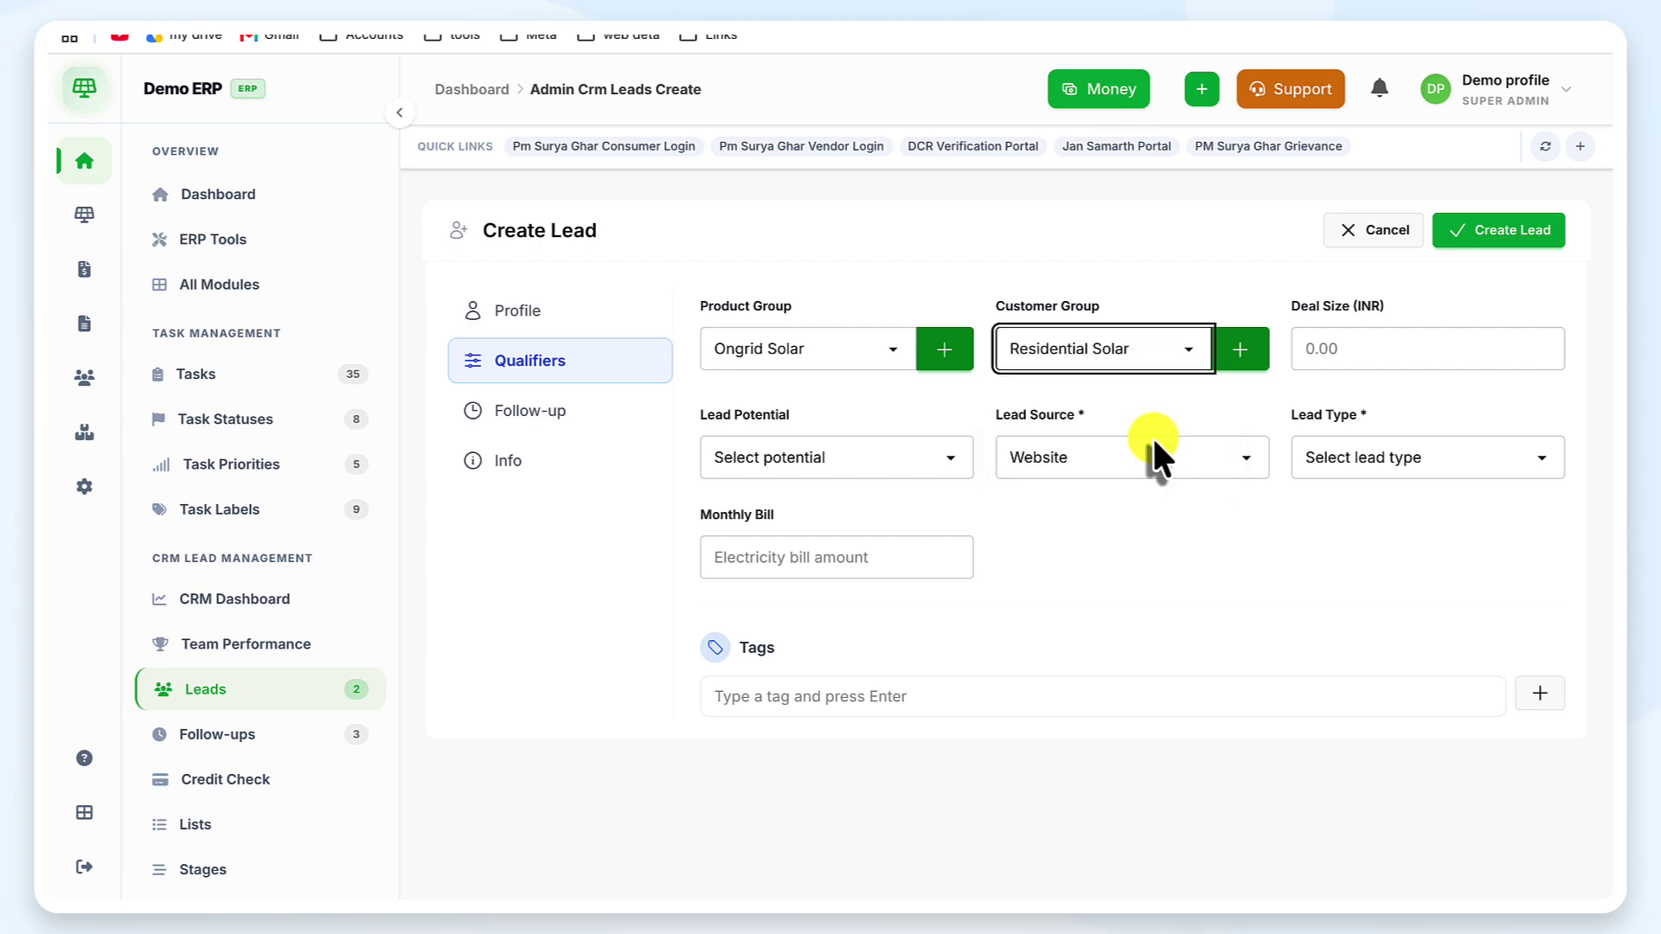
Keep Residential Solar as the customer group and enter a deal size of 500000
left_click(1241, 348)
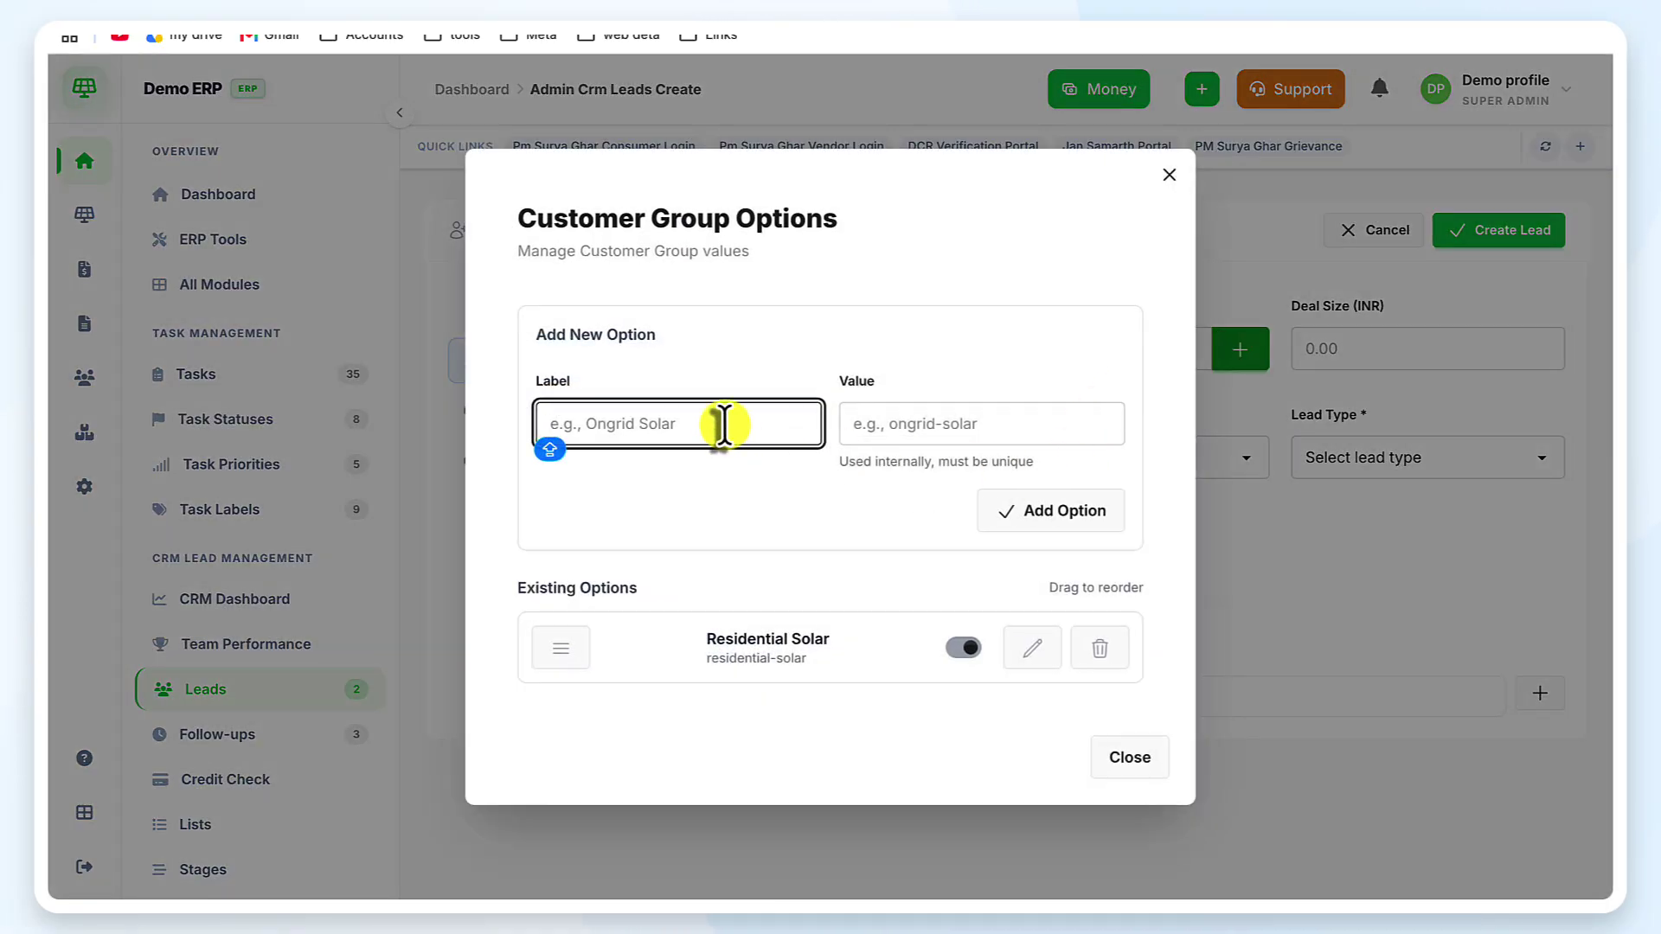
type("PM")
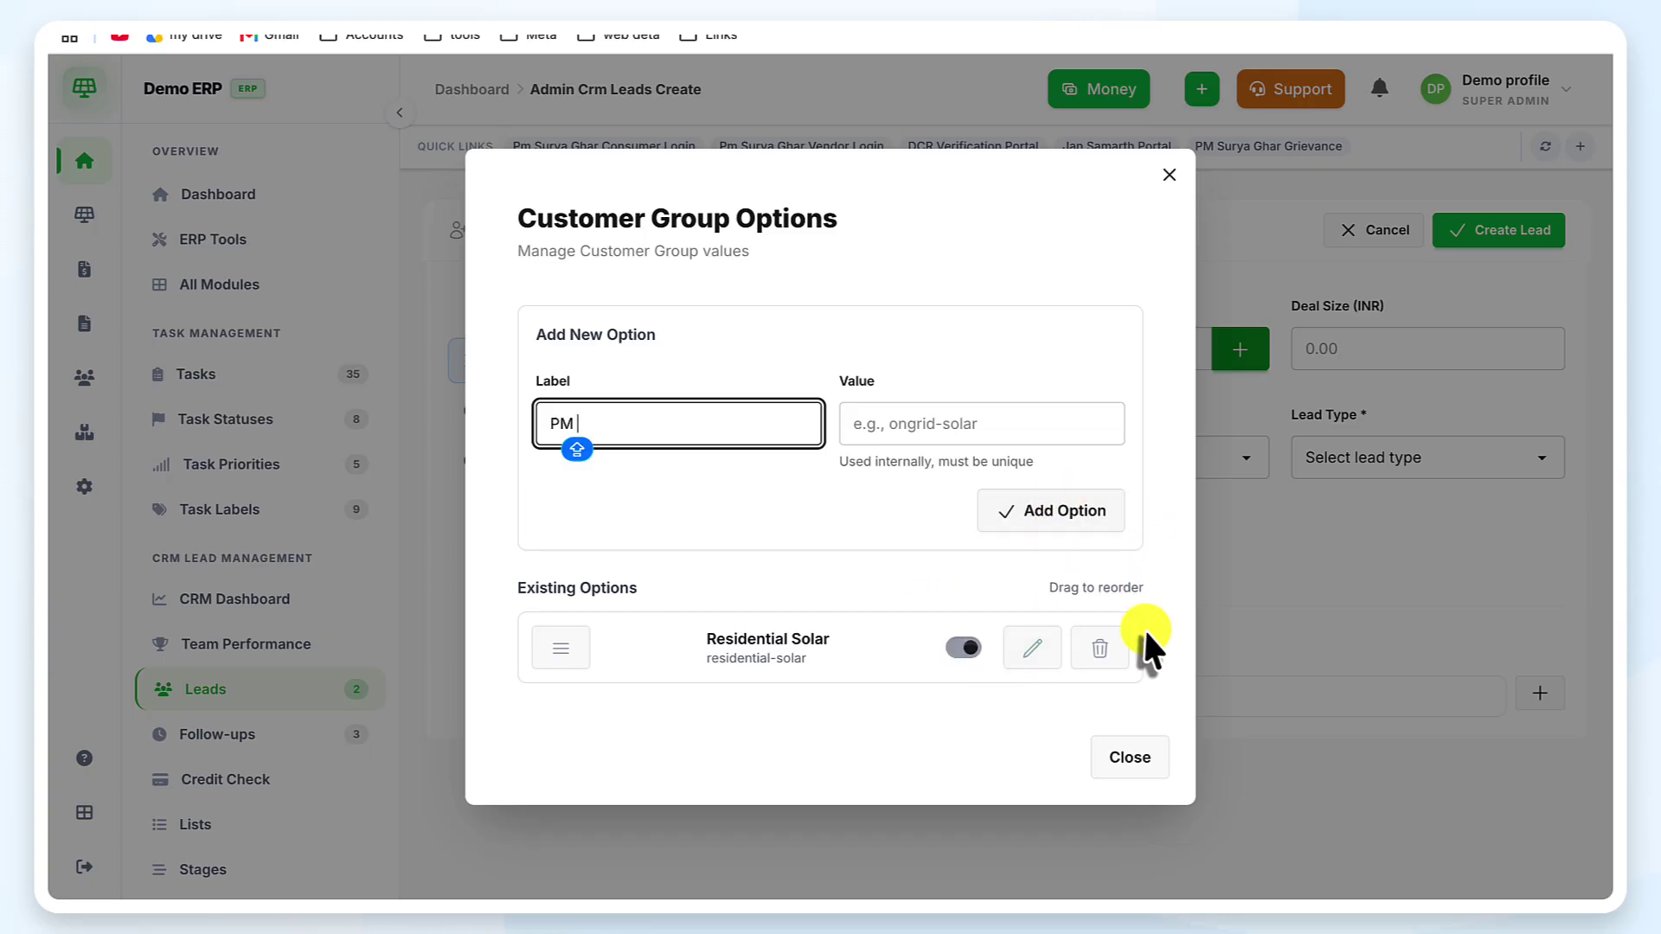
left_click(1155, 779)
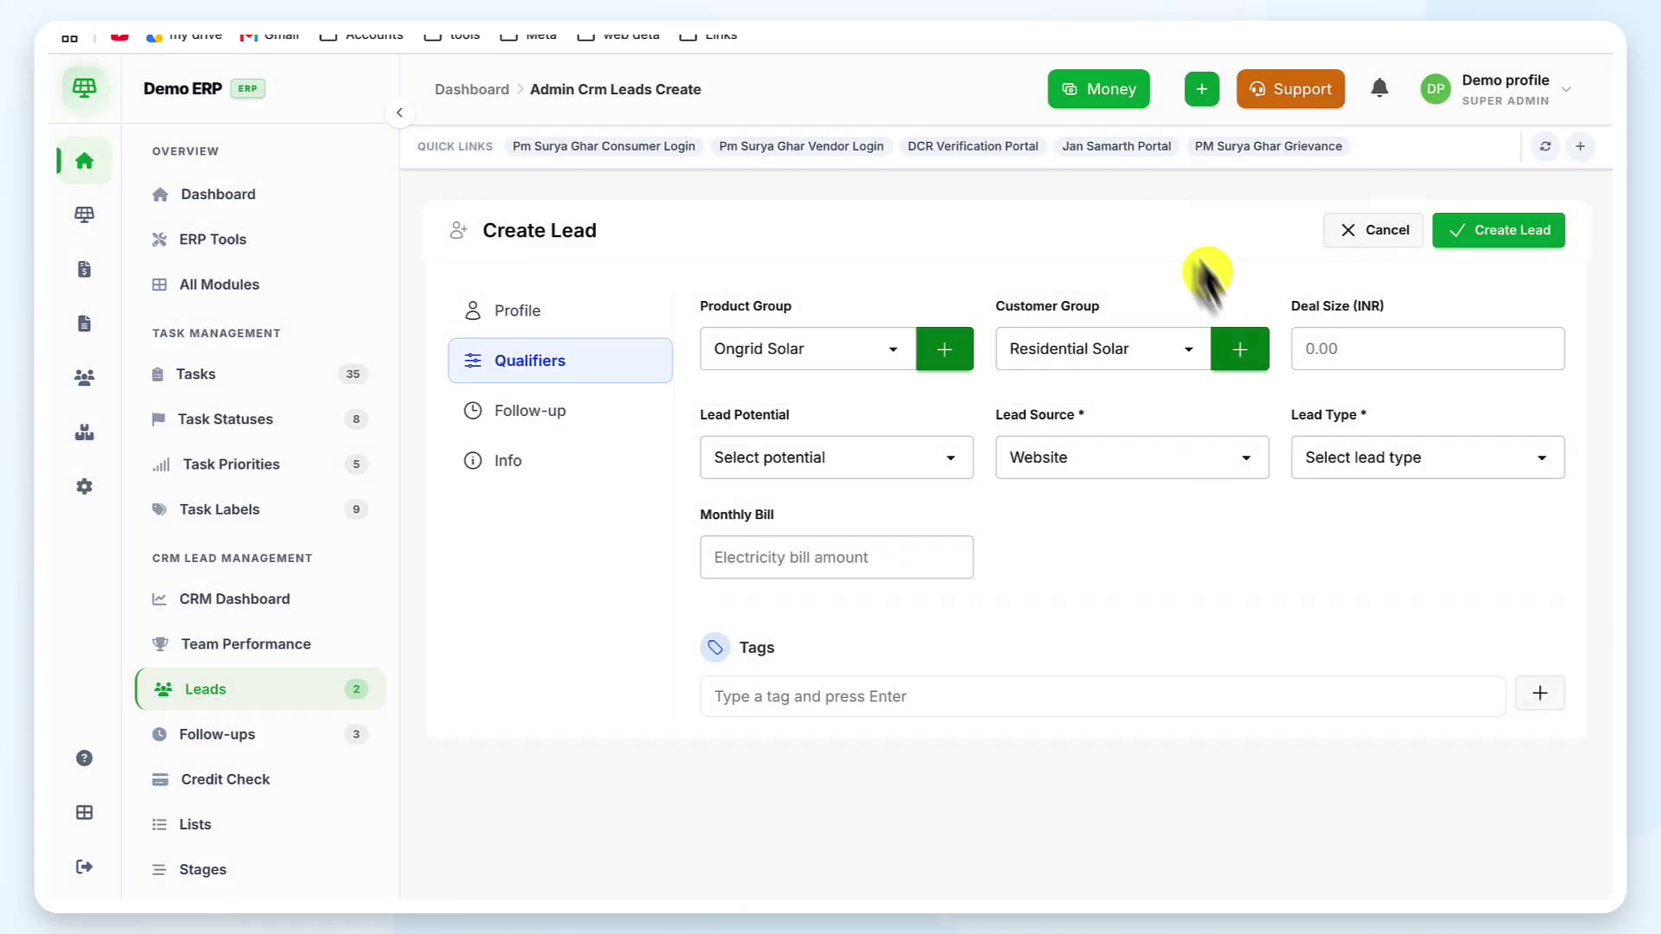
left_click(1199, 355)
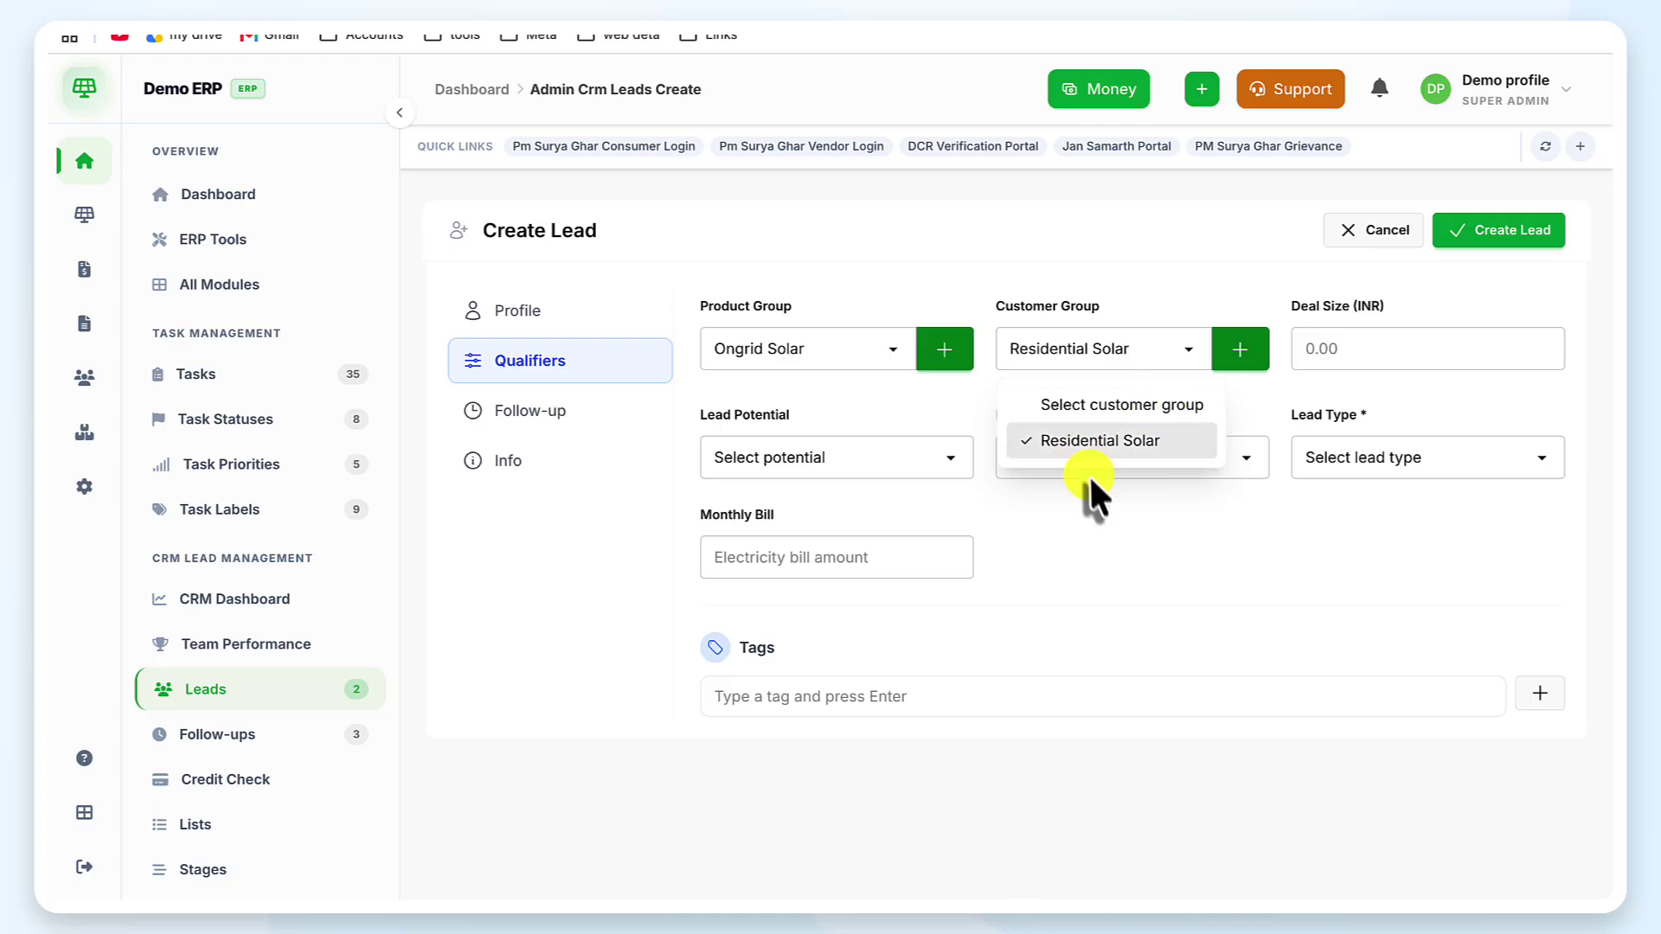
left_click(1189, 339)
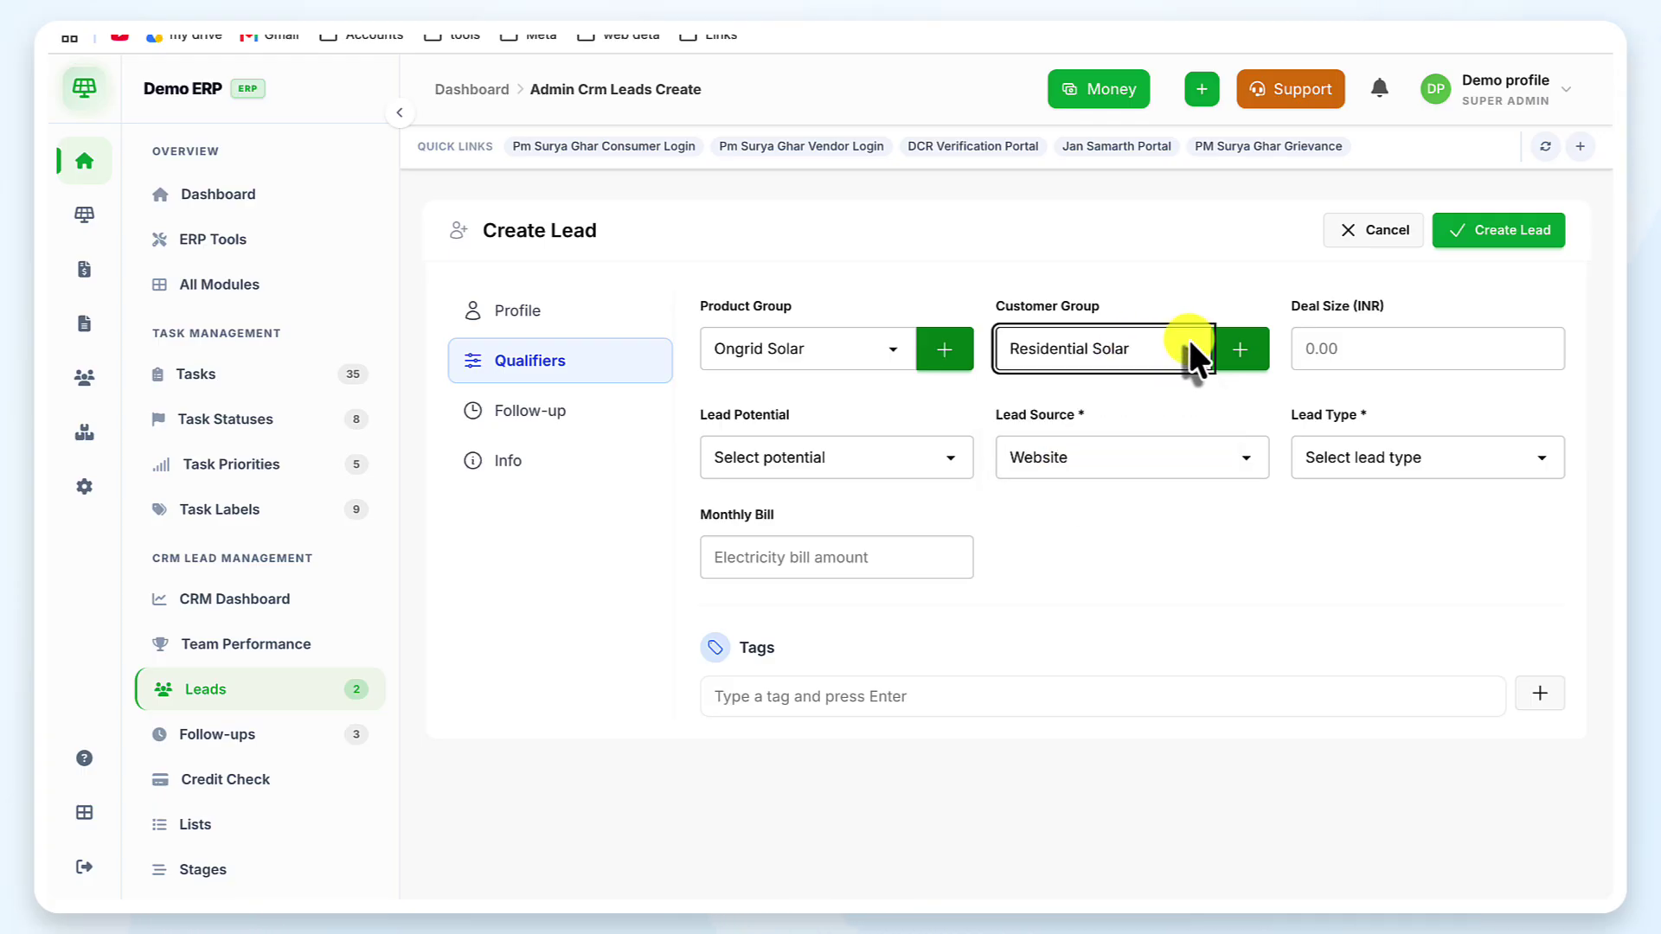
left_click(1346, 347)
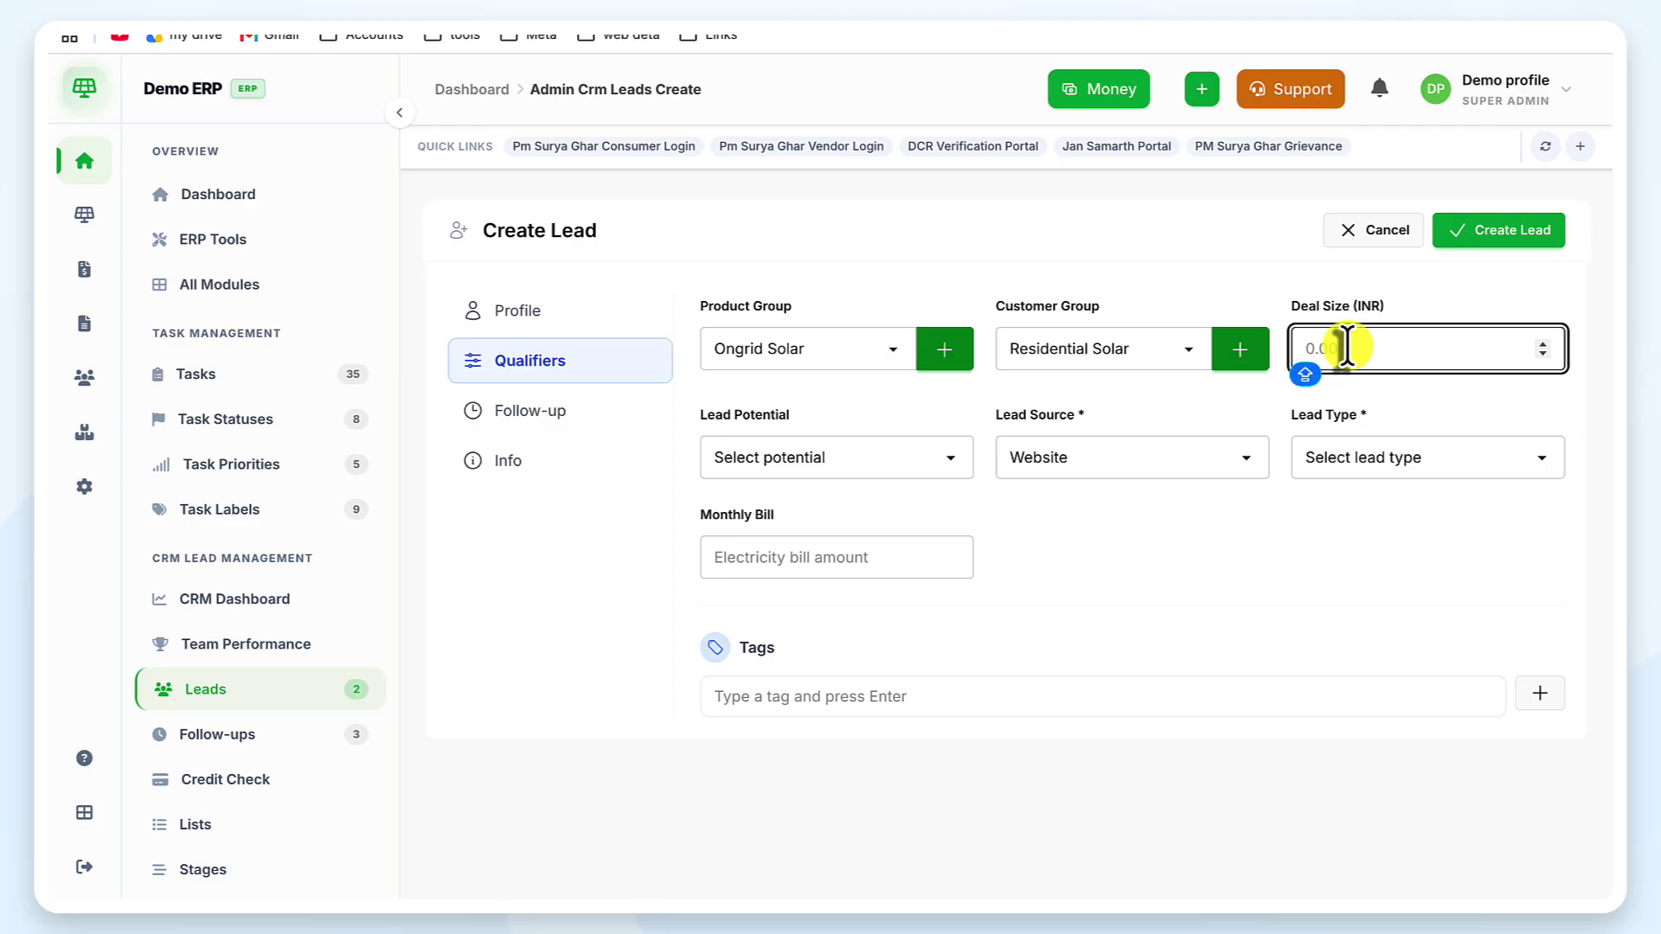
type("500000")
Set the lead potential to Very High and the lead source to WhatsApp
left_click(824, 447)
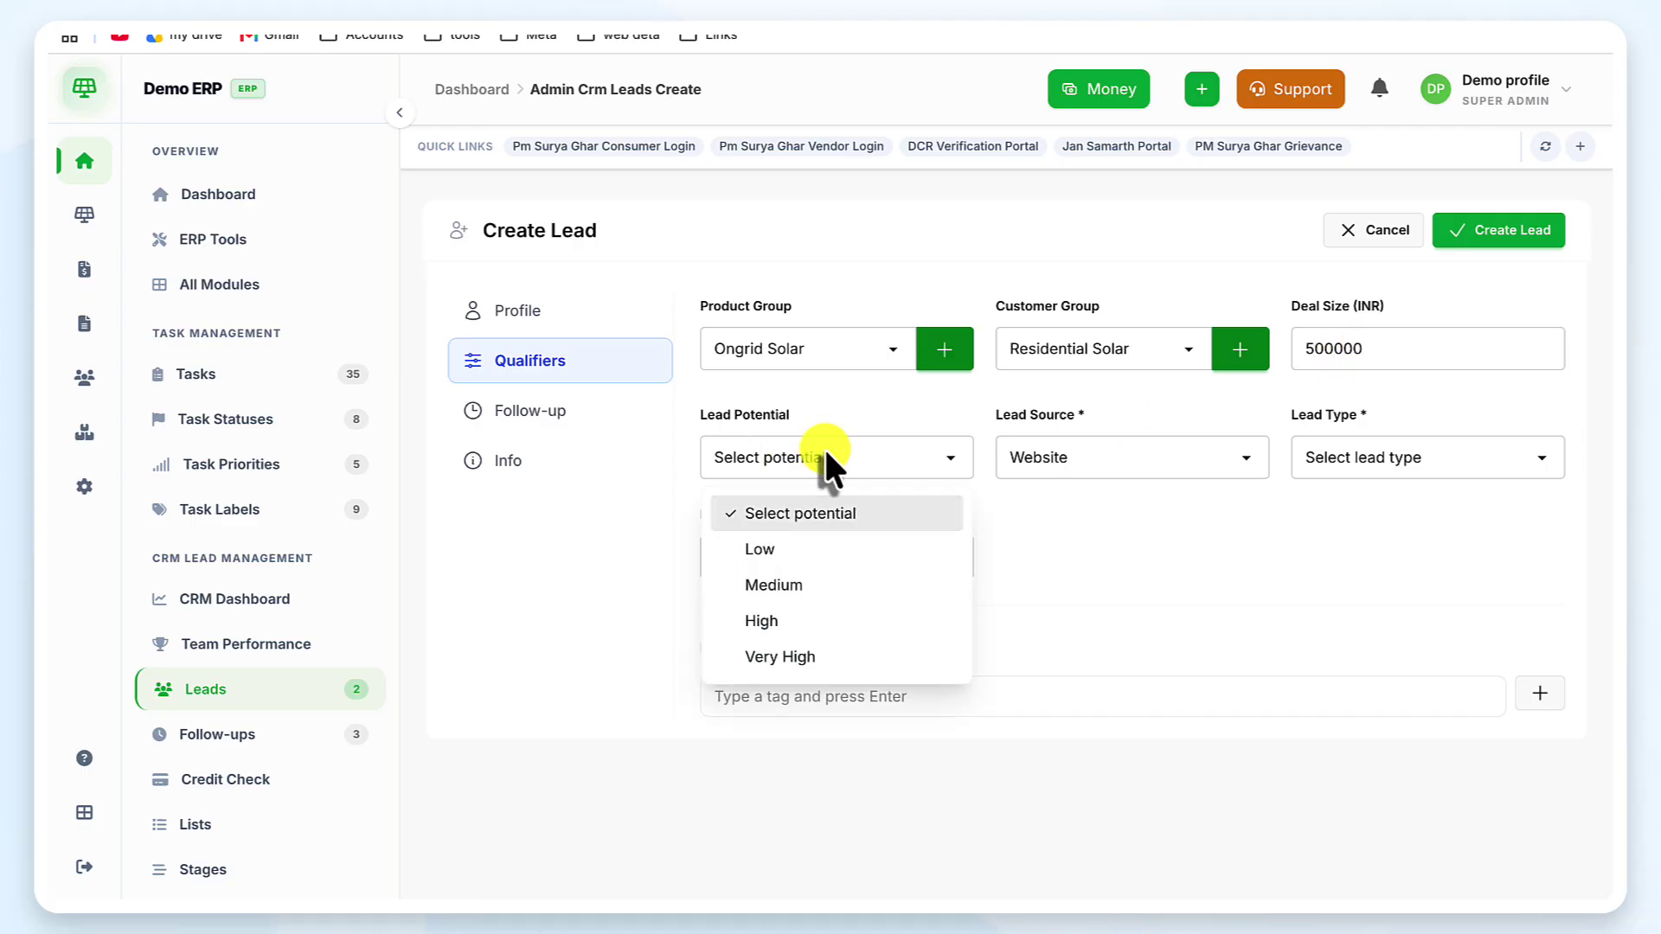
left_click(844, 655)
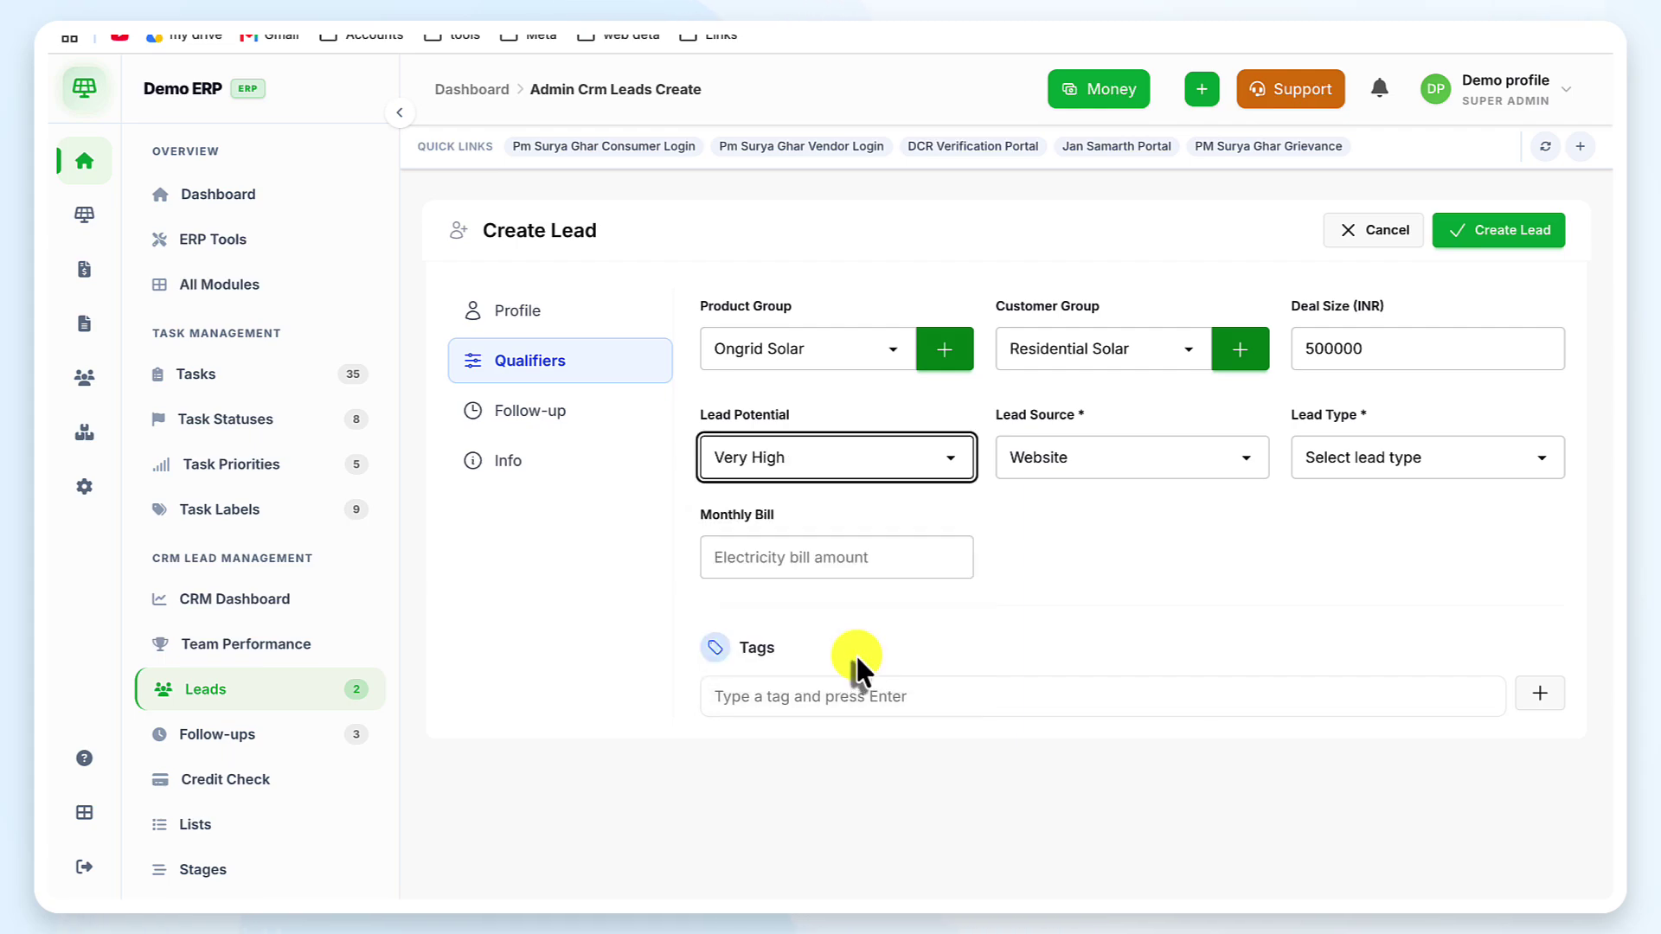
left_click(1103, 443)
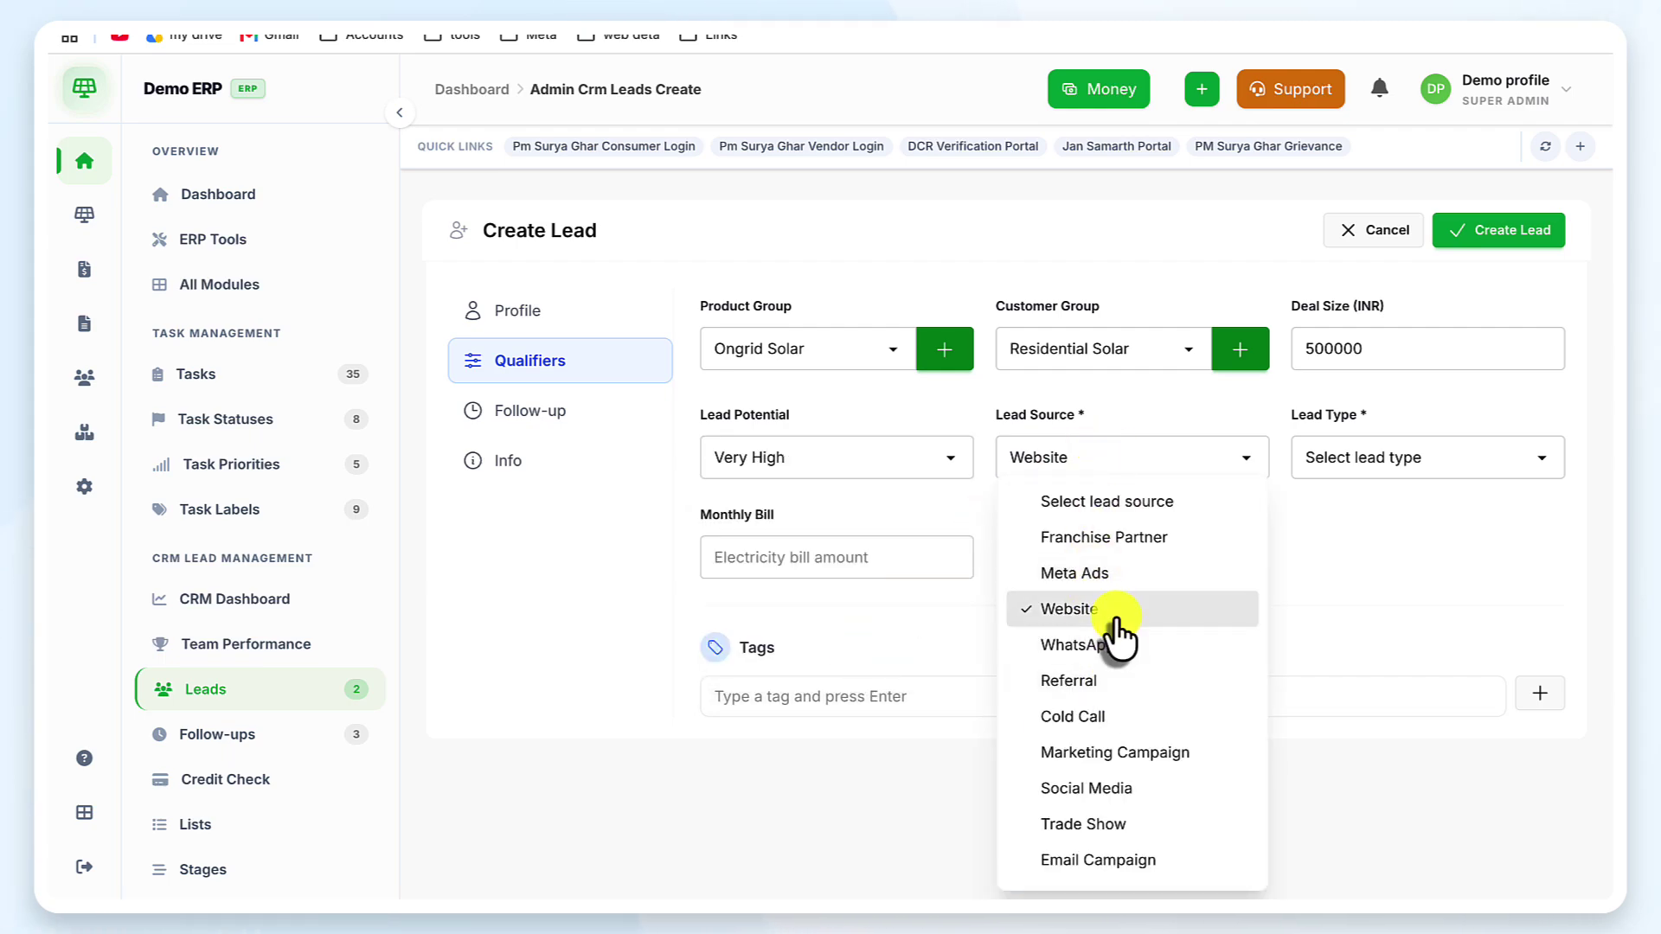
scroll(1173, 773, "down", 3)
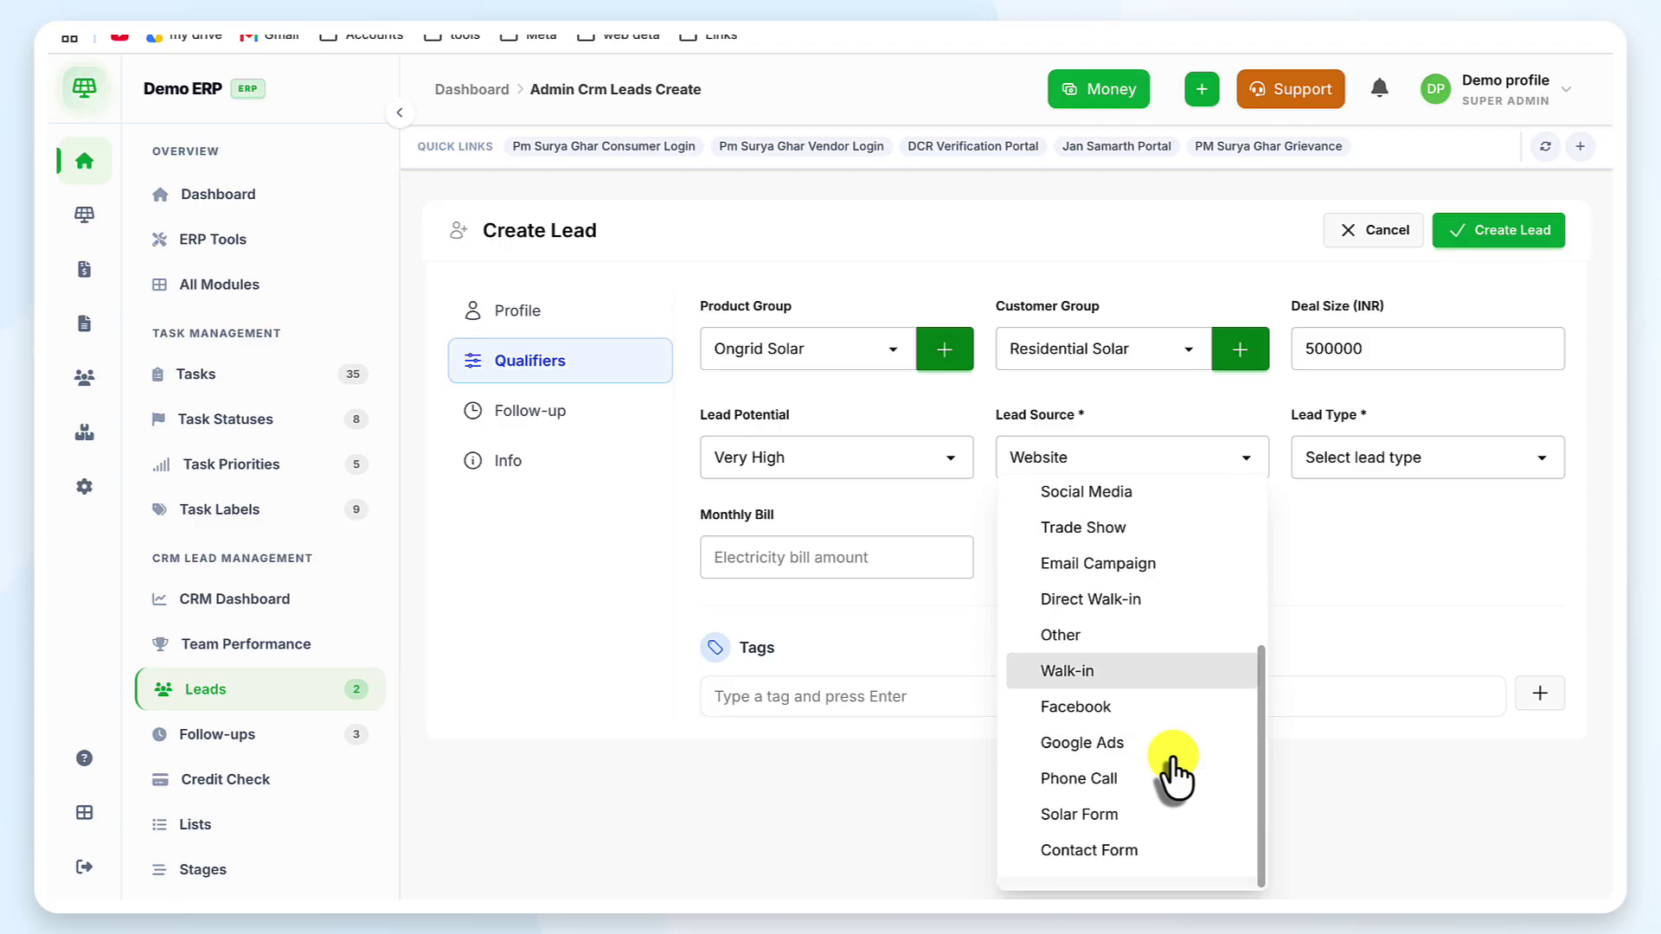
scroll(1153, 620, "up", 4)
scroll(1151, 619, "down", 2)
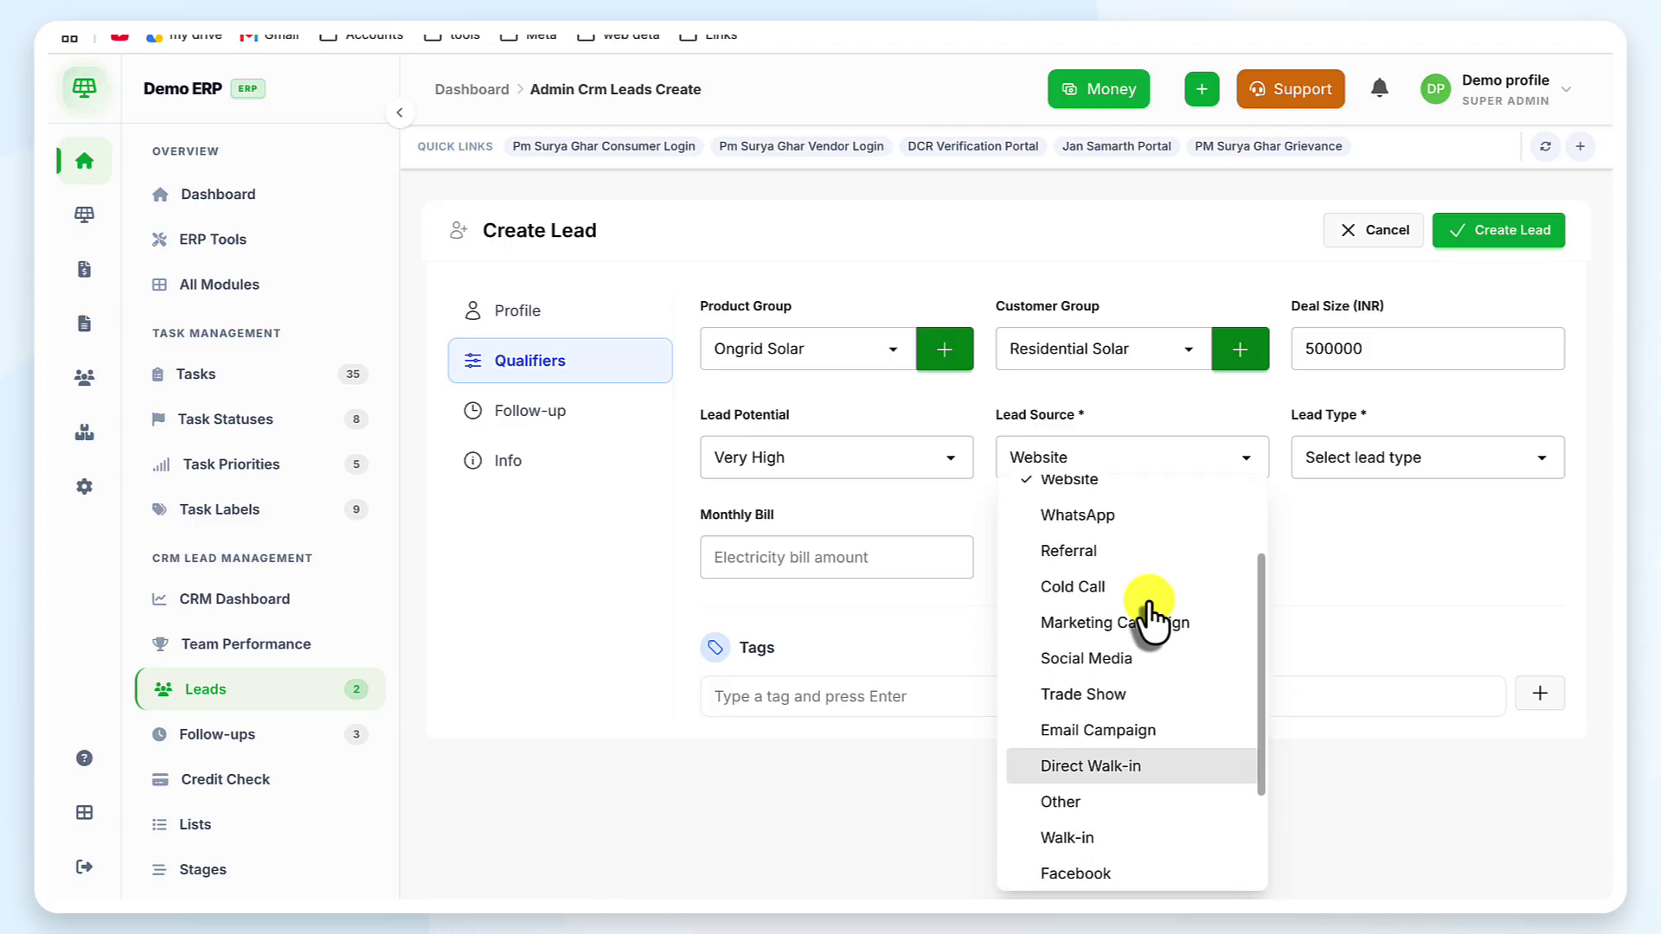
scroll(1068, 563, "up", 1)
left_click(1080, 497)
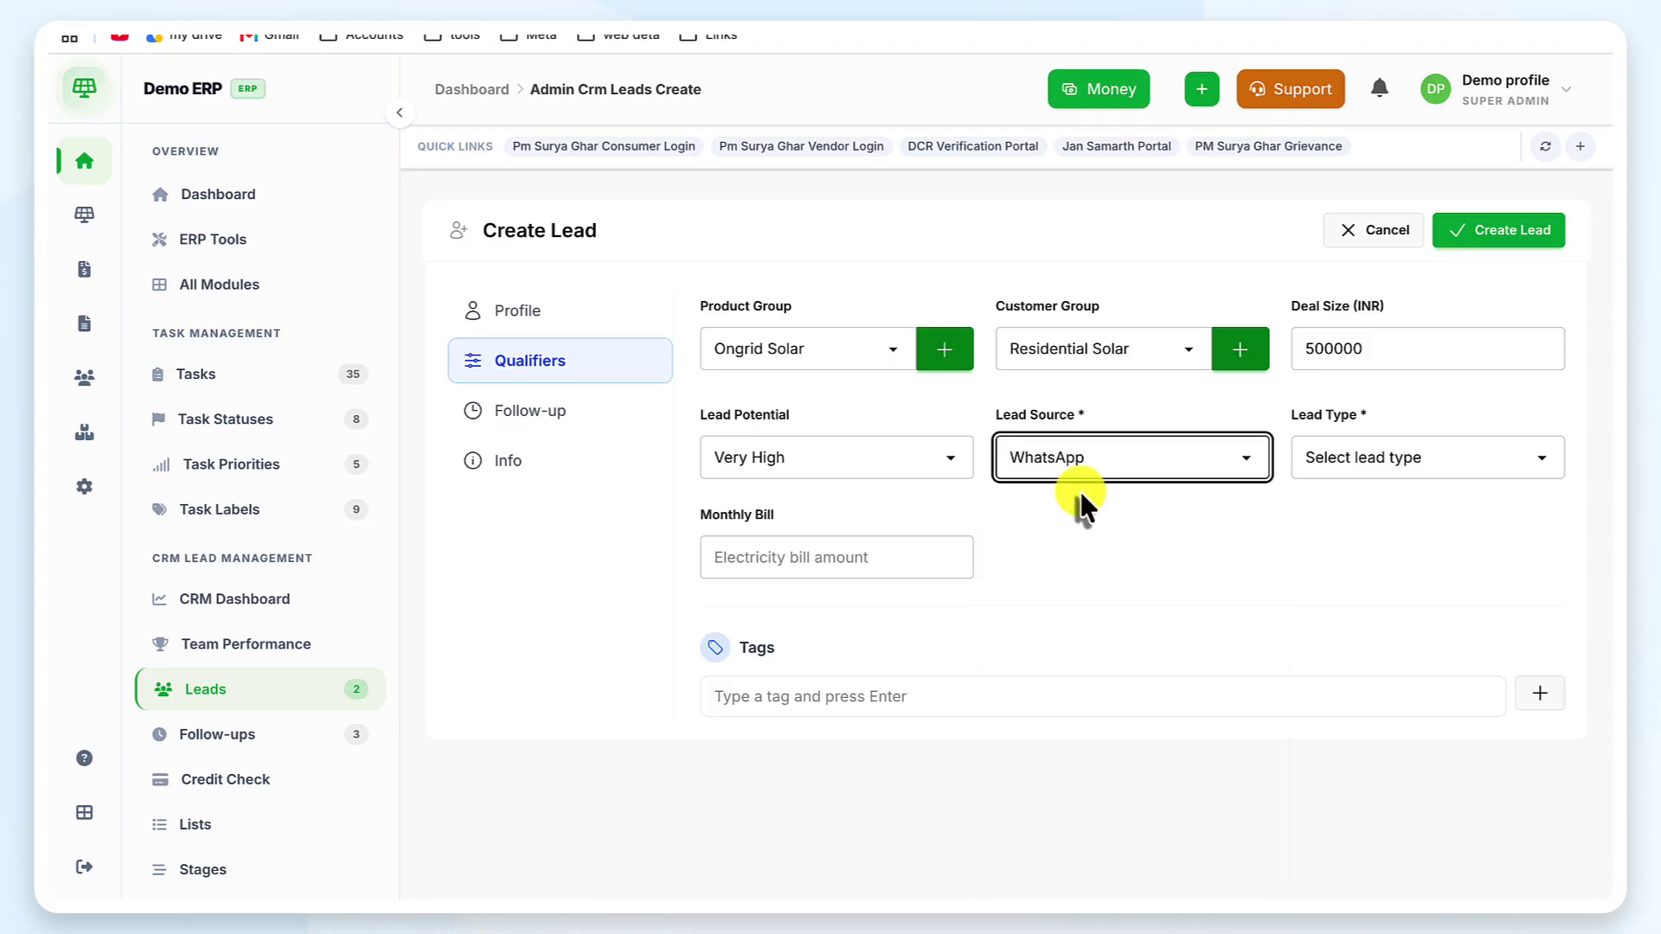
Set the lead type to Residential and begin entering the 6000 monthly bill
left_click(1390, 450)
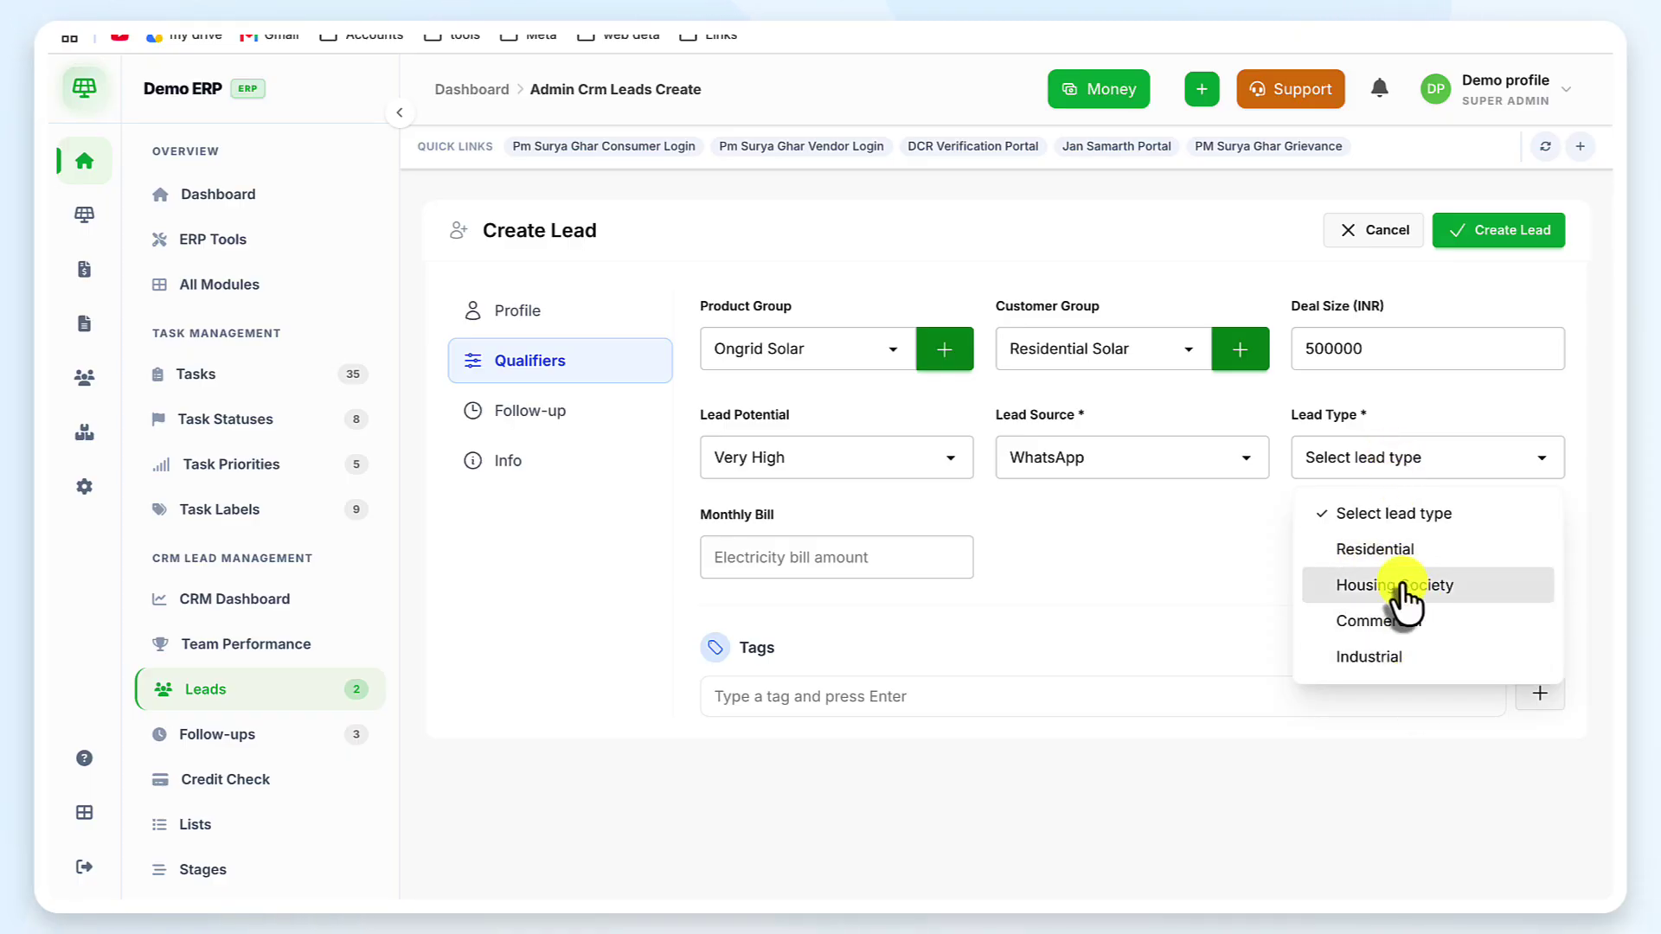
left_click(1409, 621)
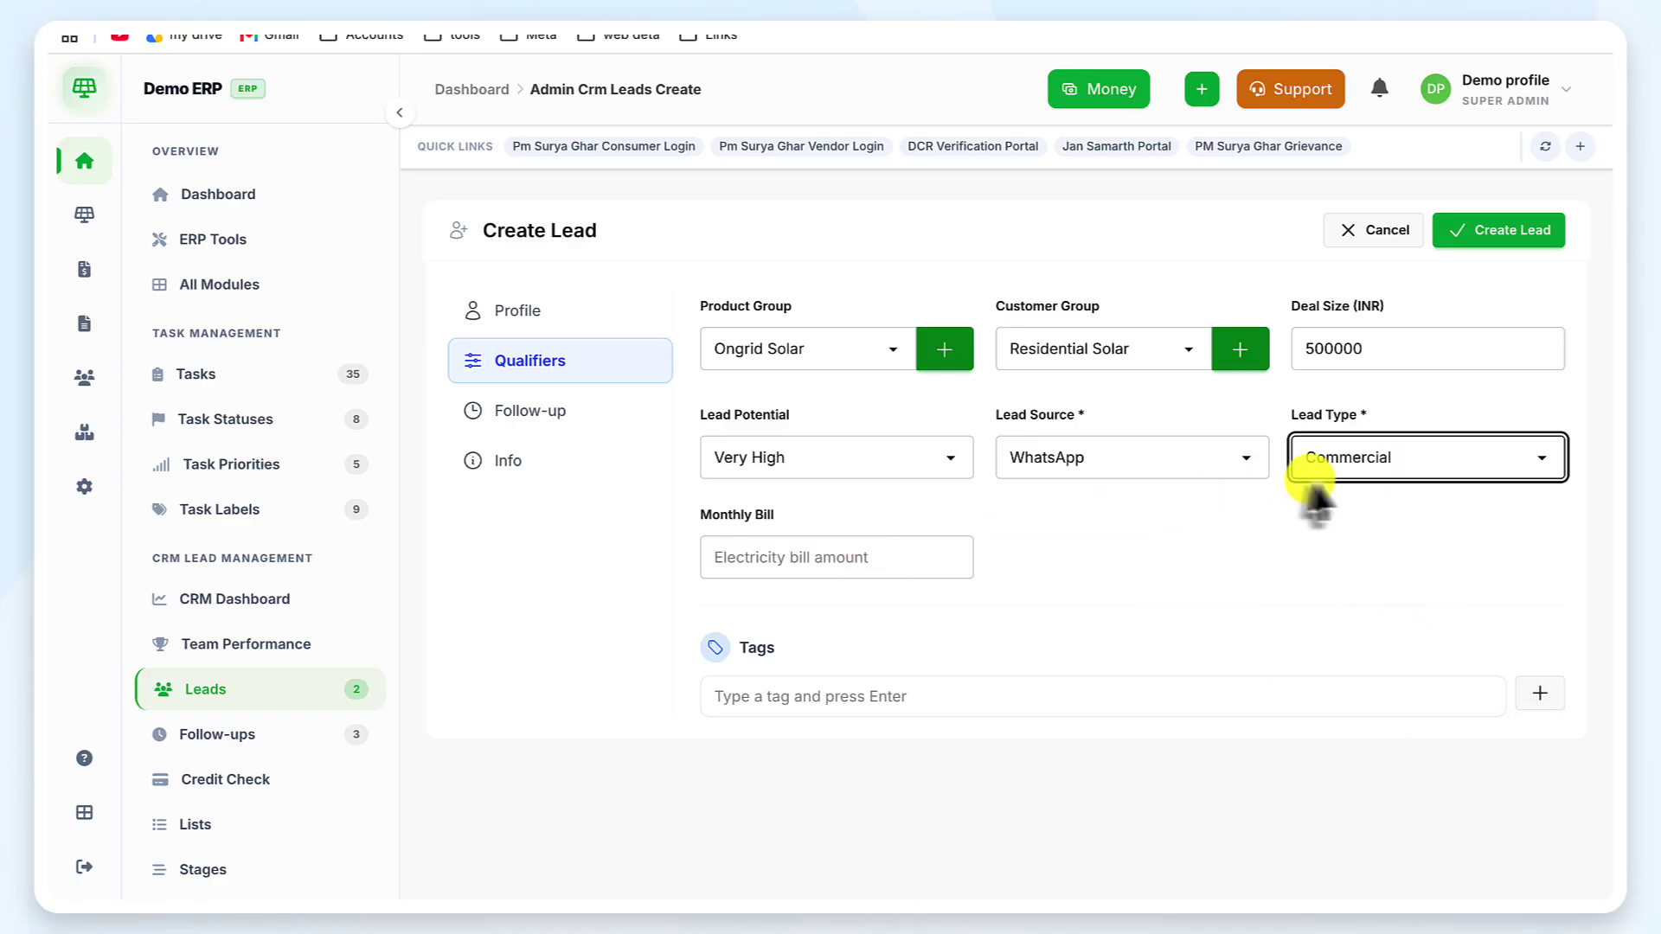
left_click(1348, 458)
left_click(1380, 551)
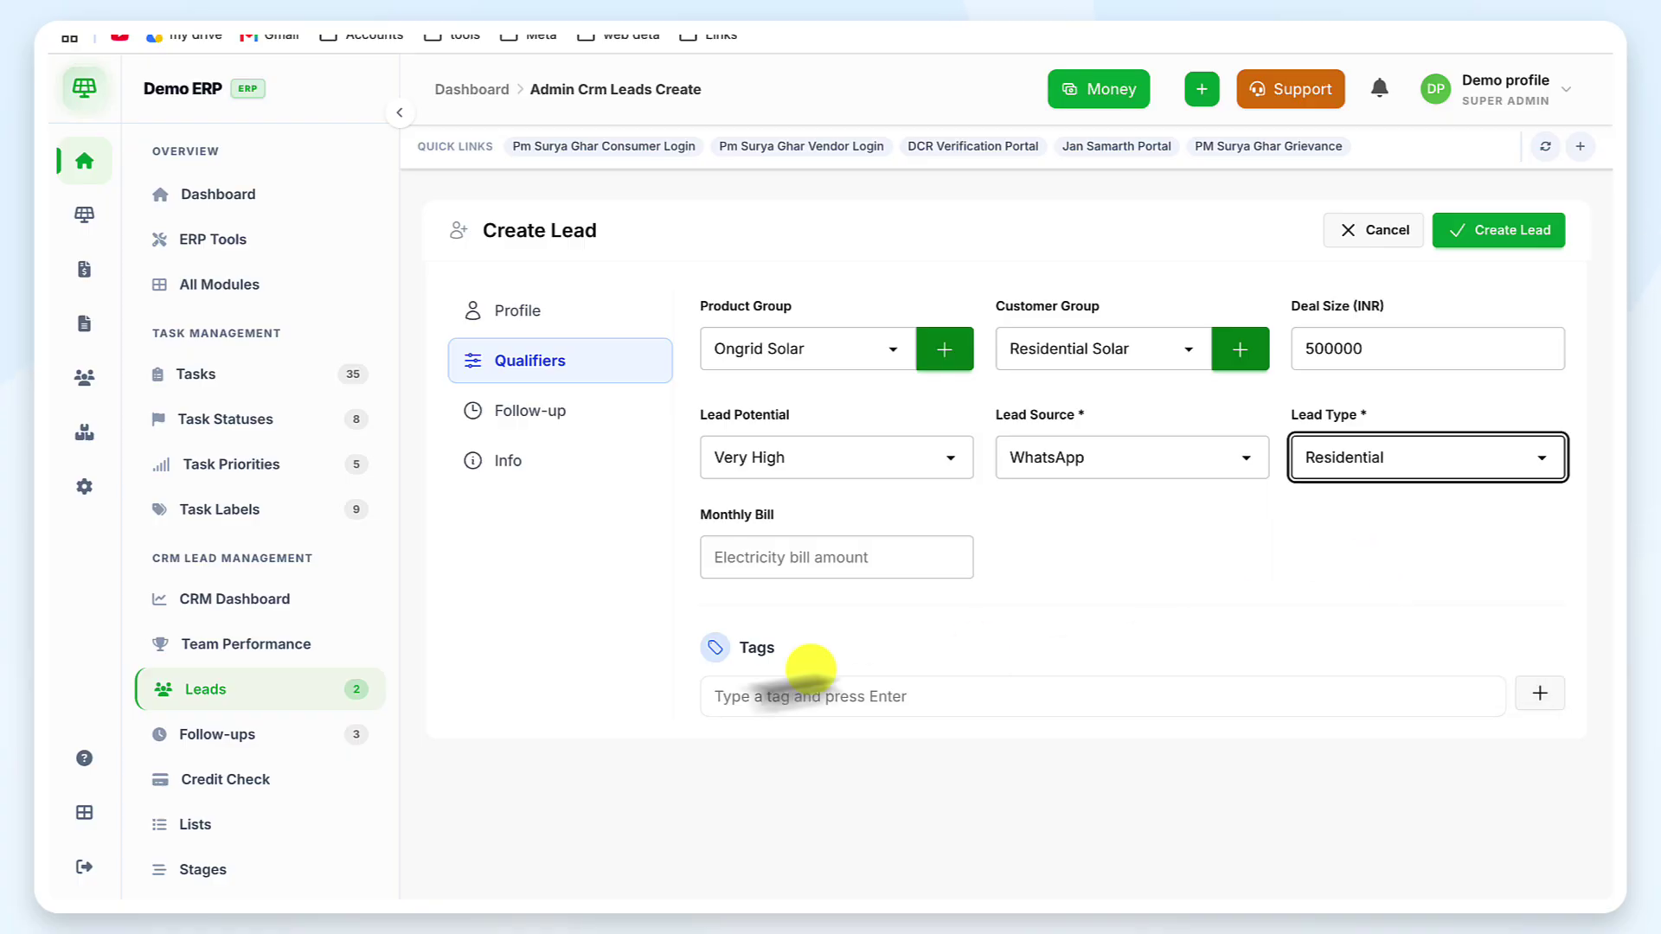
left_click(794, 559)
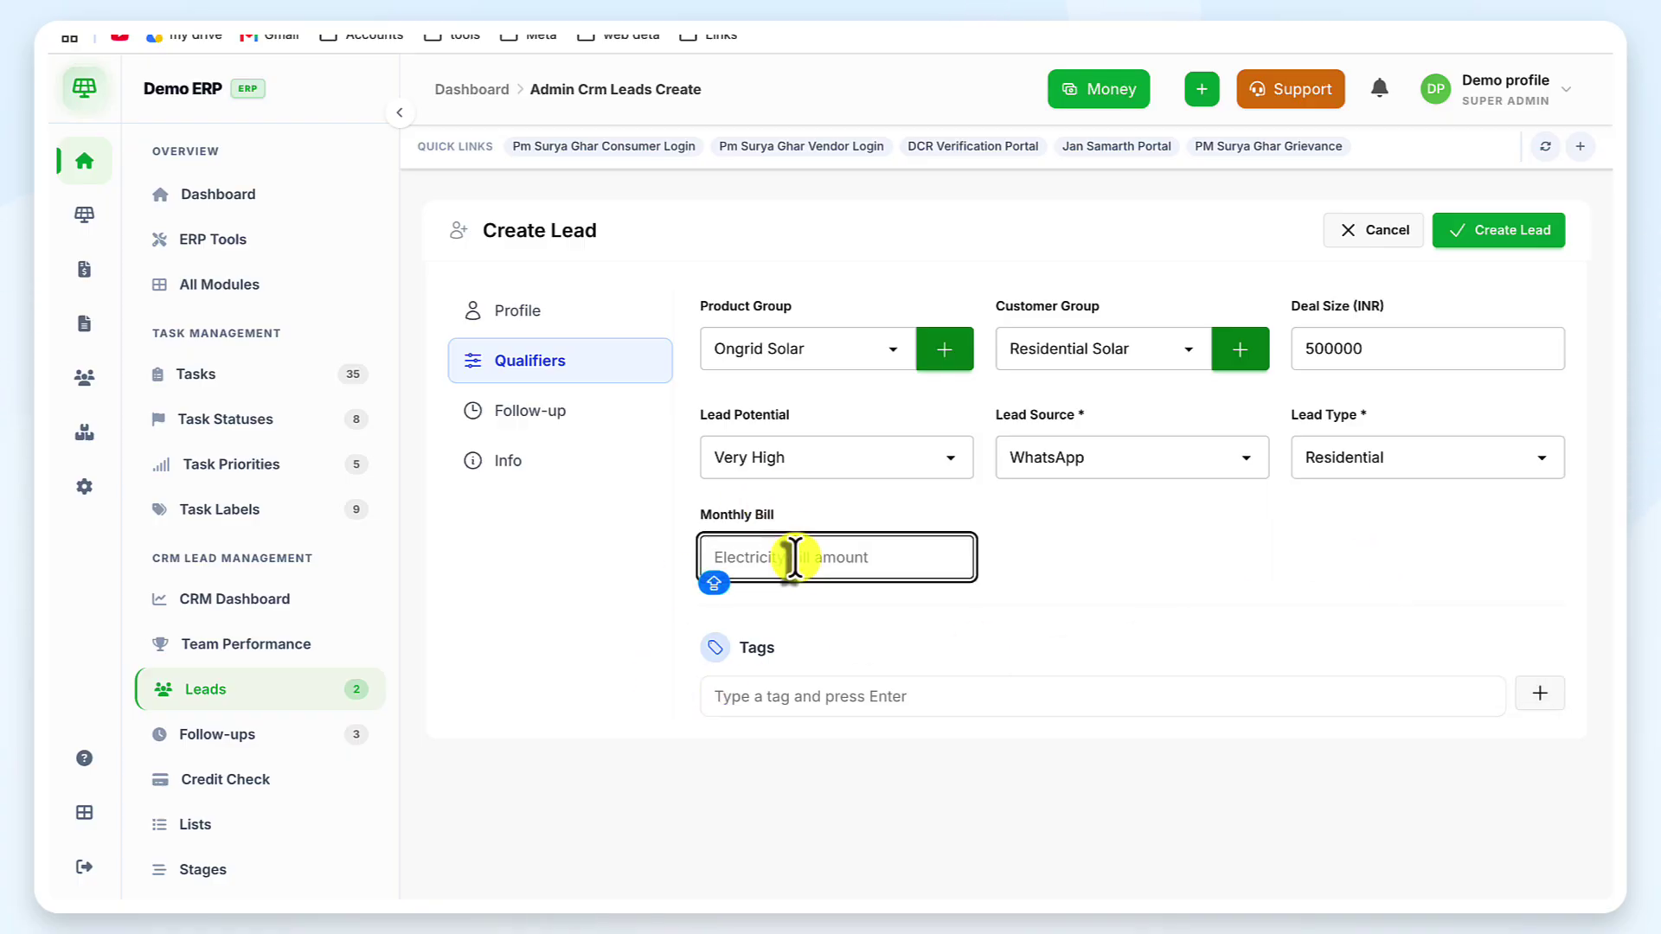
type("6000")
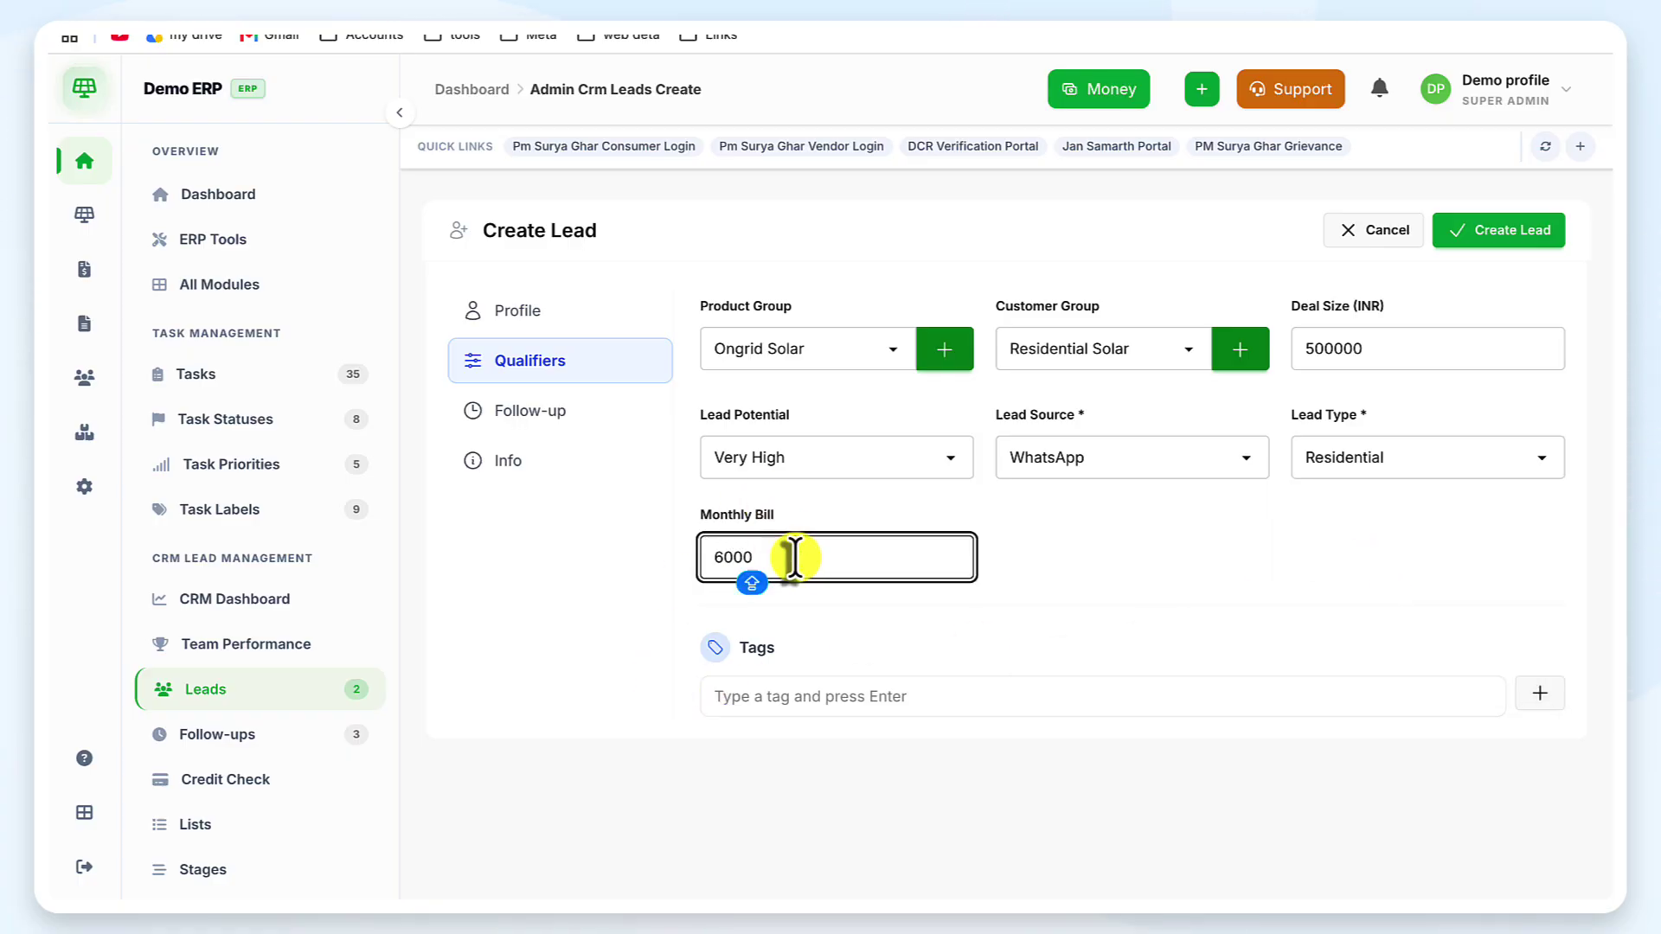
Set the next follow-up date to 24/07/2026, 10:27 AM, then show the Info section
left_click(600, 573)
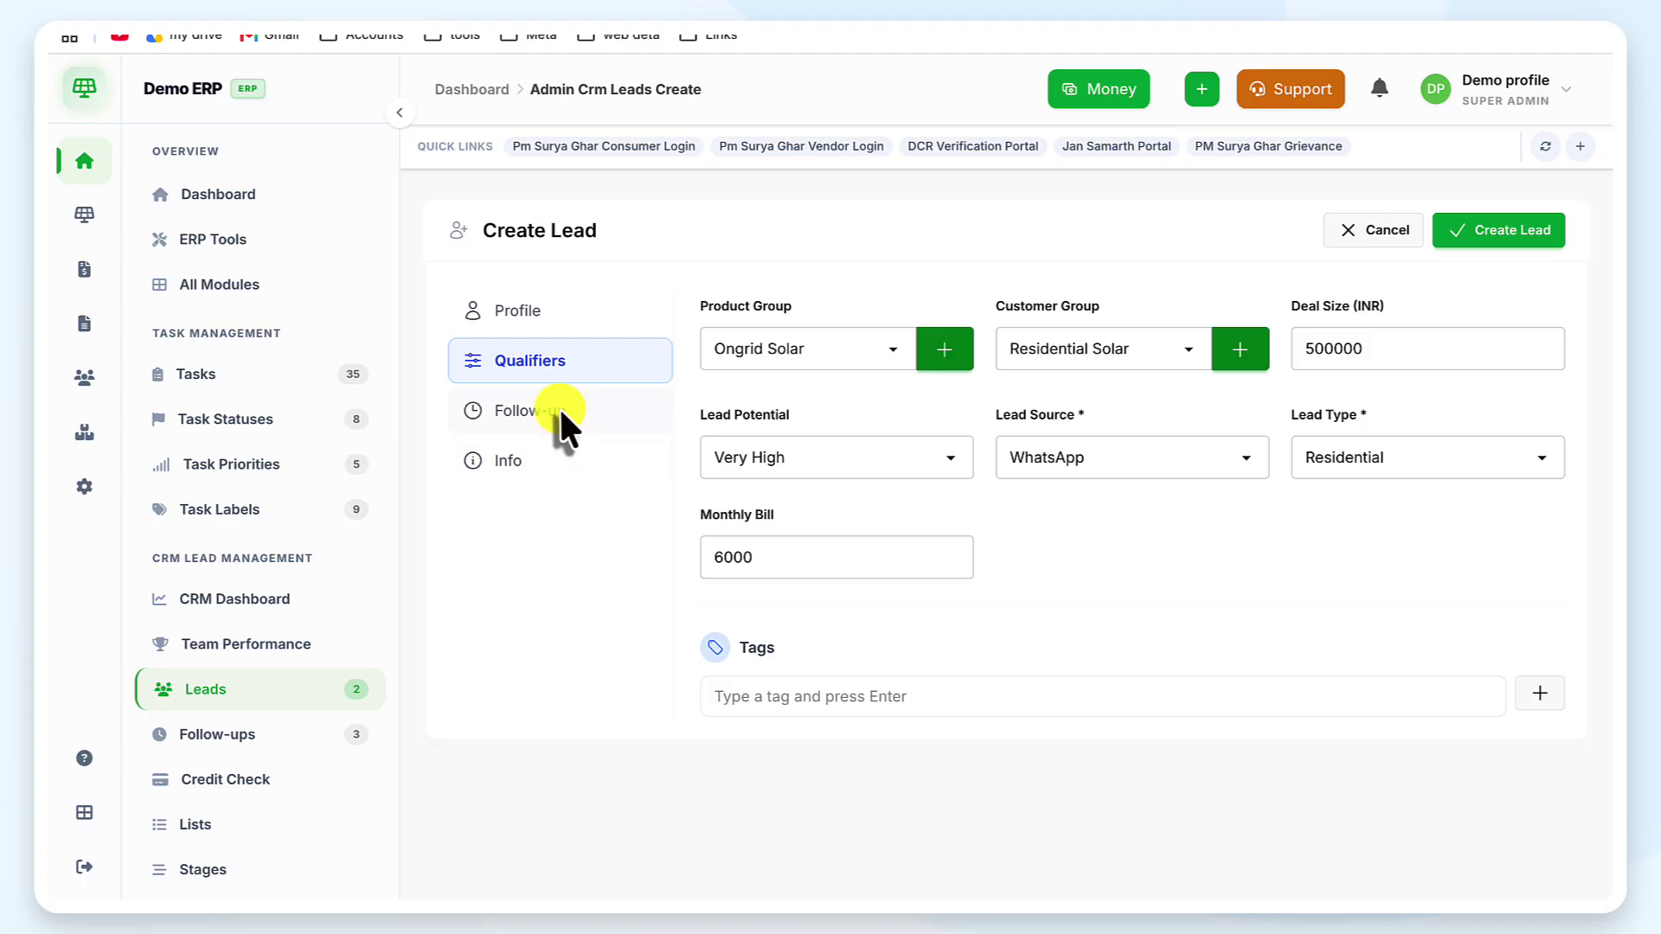
left_click(559, 408)
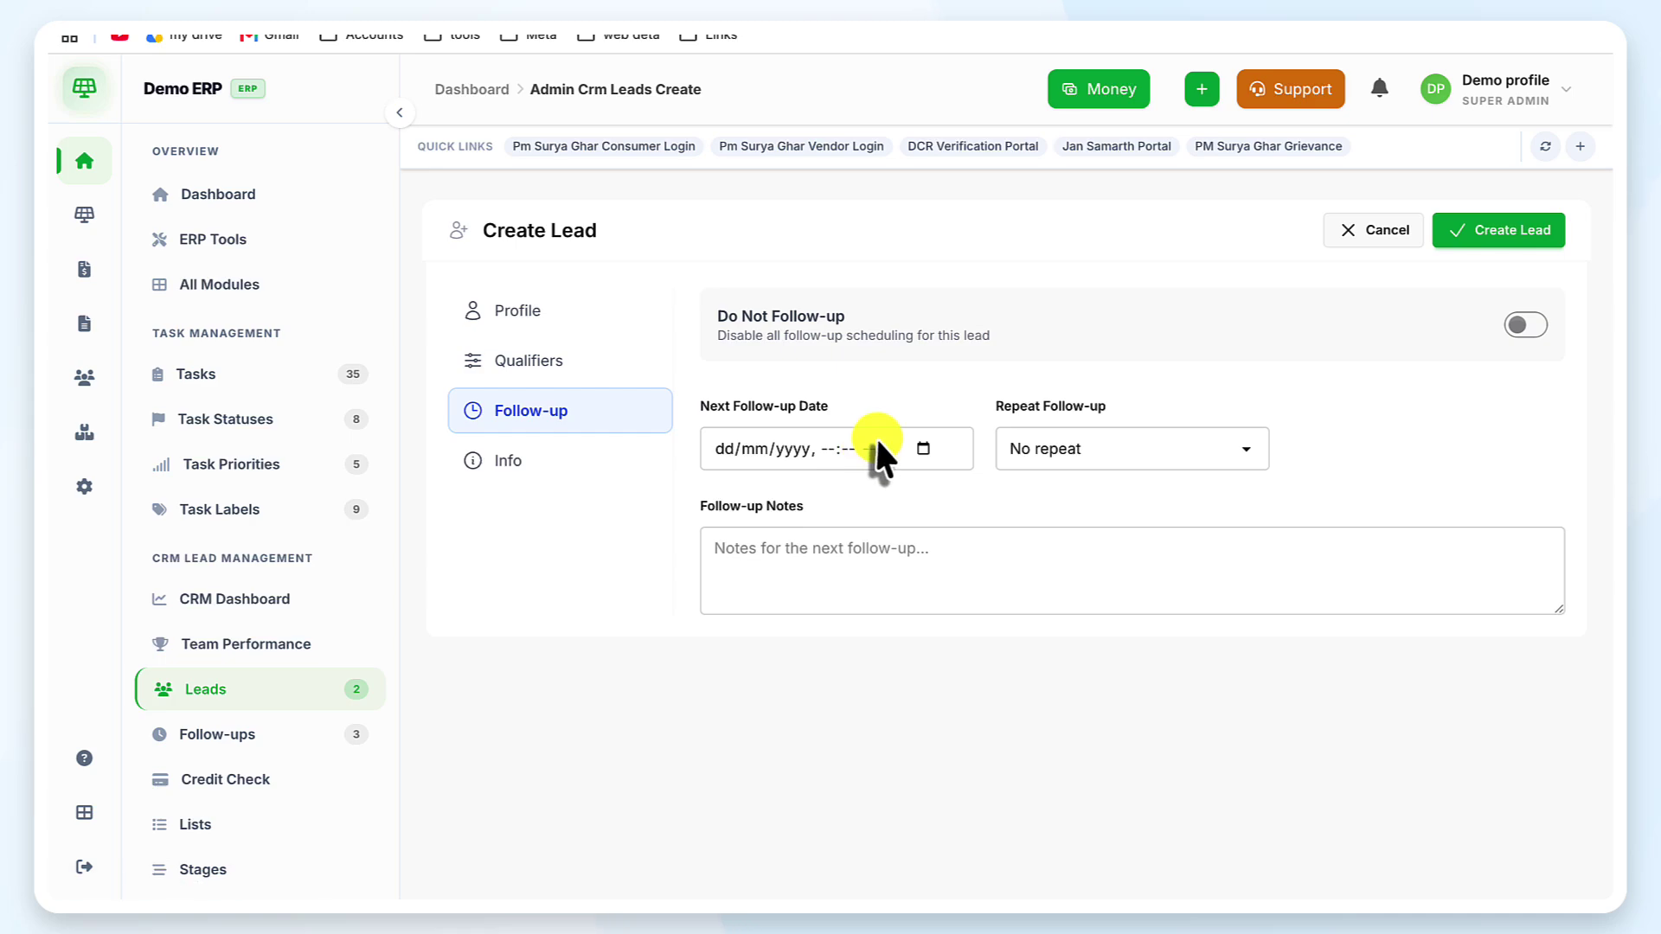
left_click(924, 447)
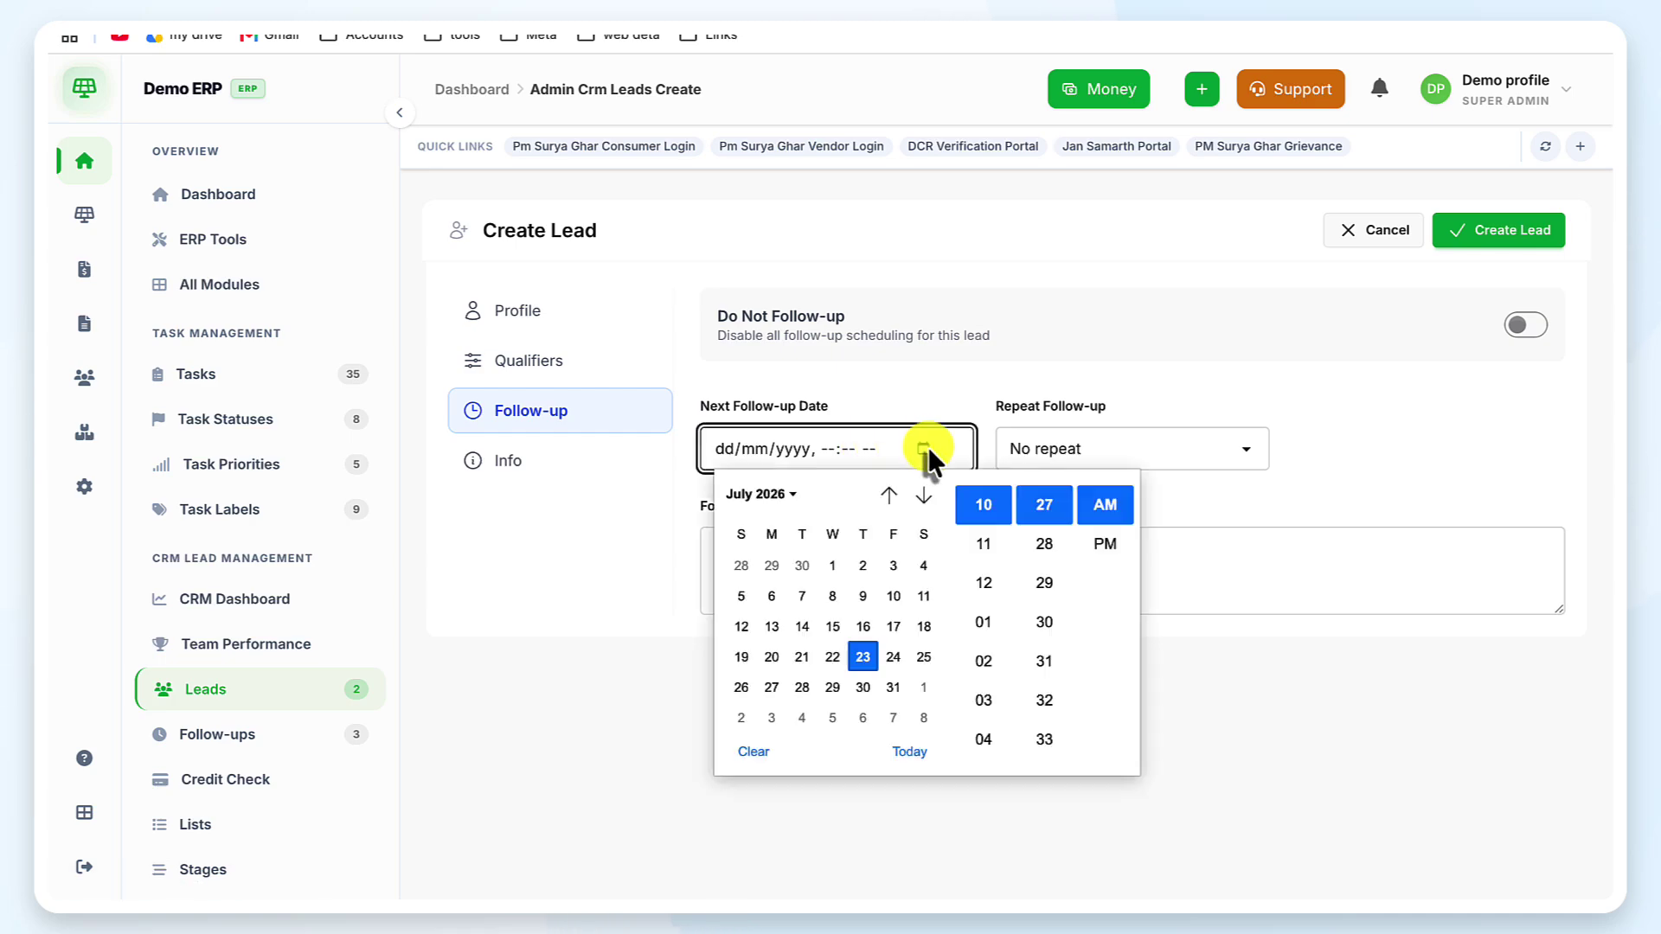
left_click(892, 655)
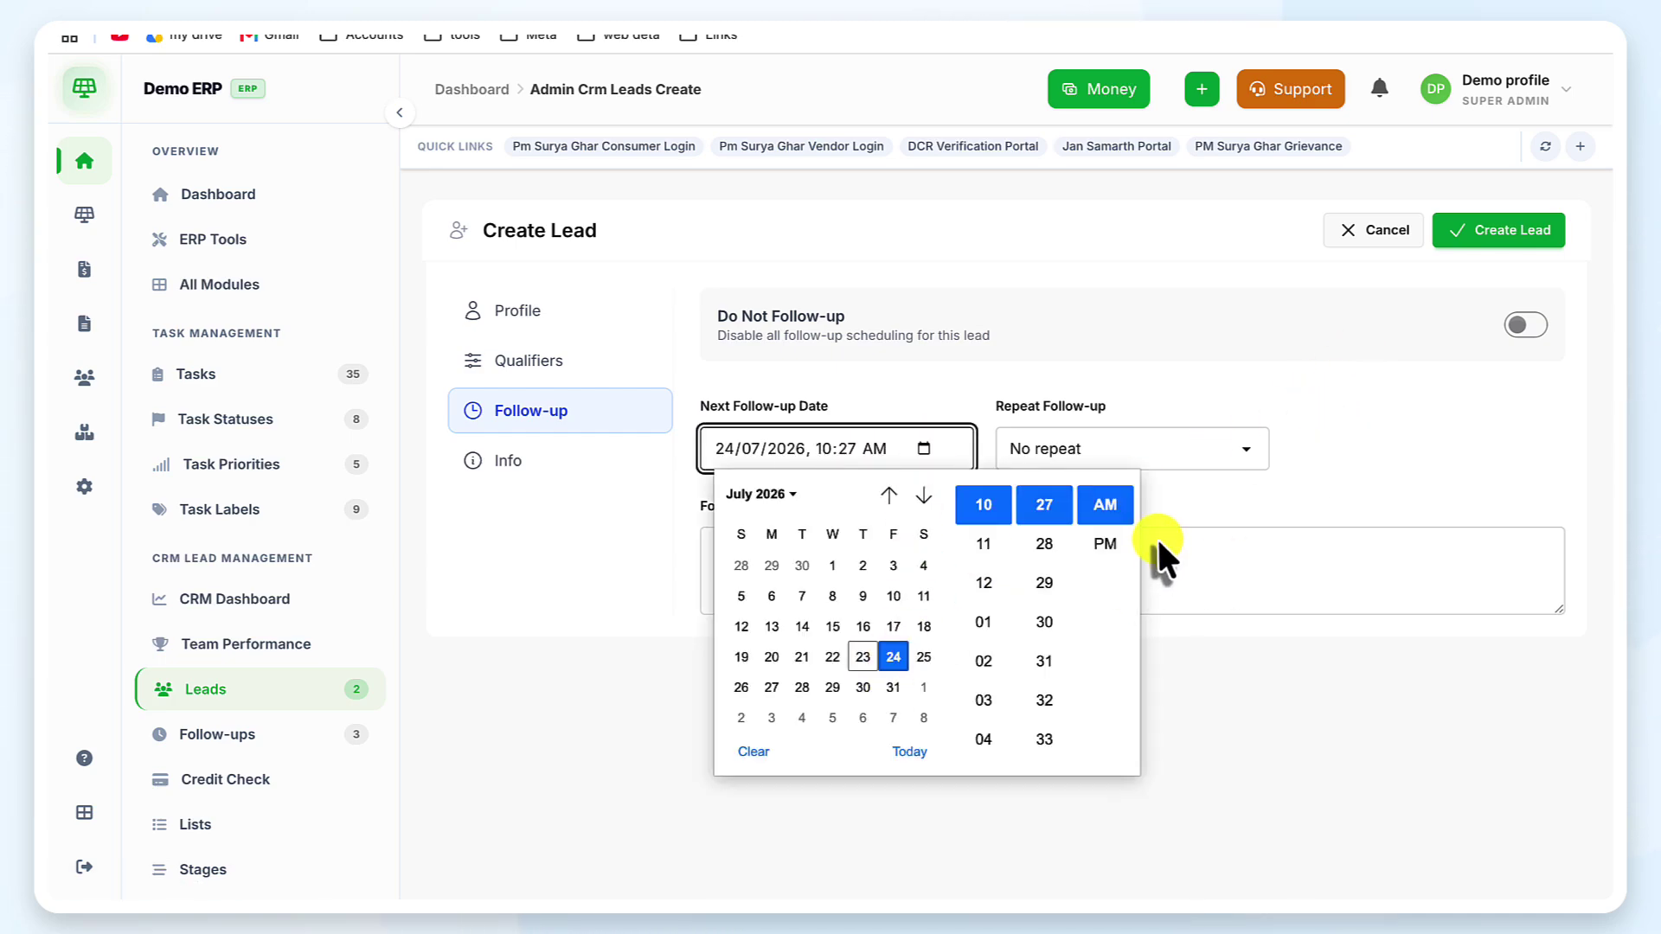
left_click(1180, 473)
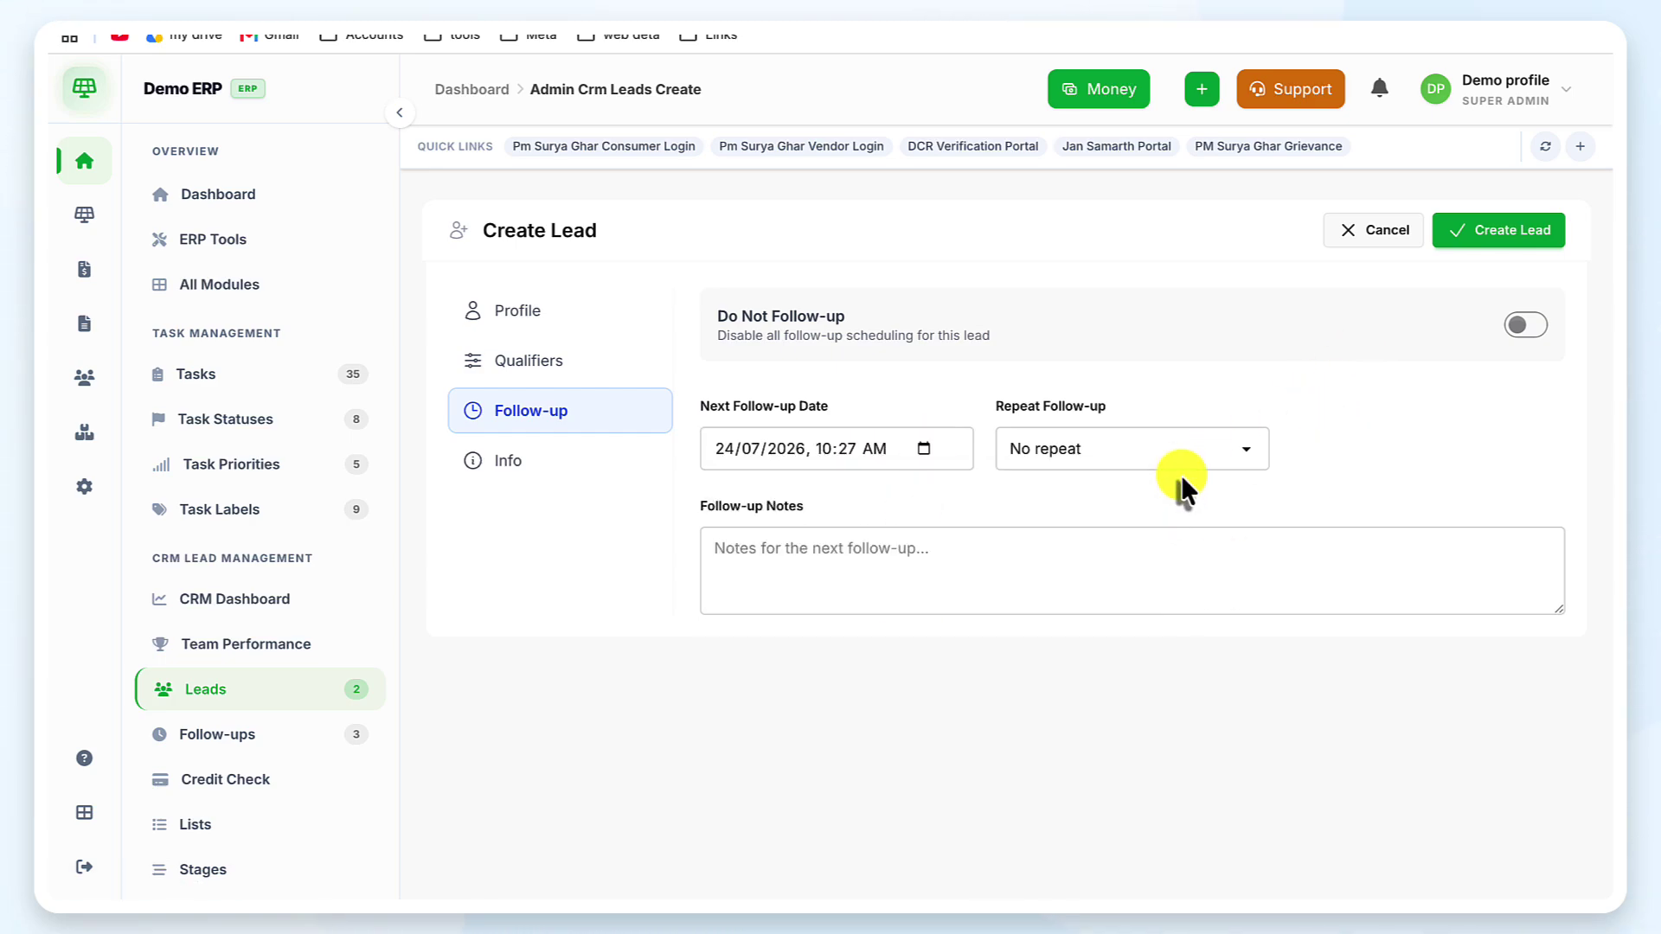
left_click(595, 456)
scroll(994, 335, "down", 1)
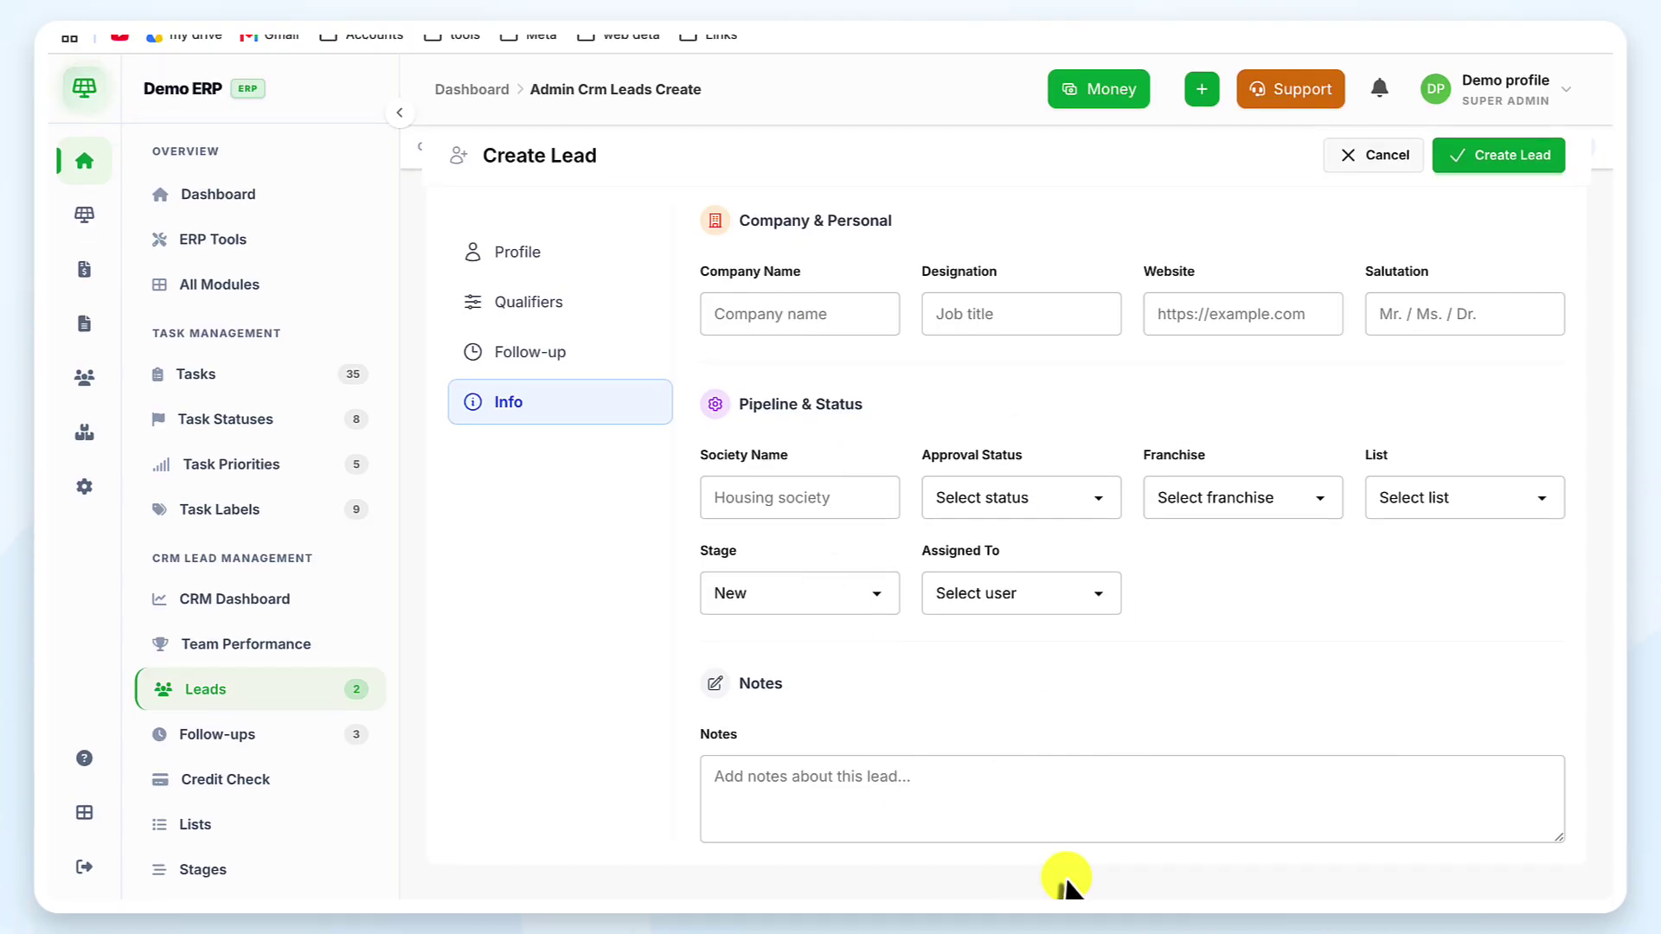
Leave the Notes field, scroll to the top and reopen the lead's Profile section
left_click(832, 791)
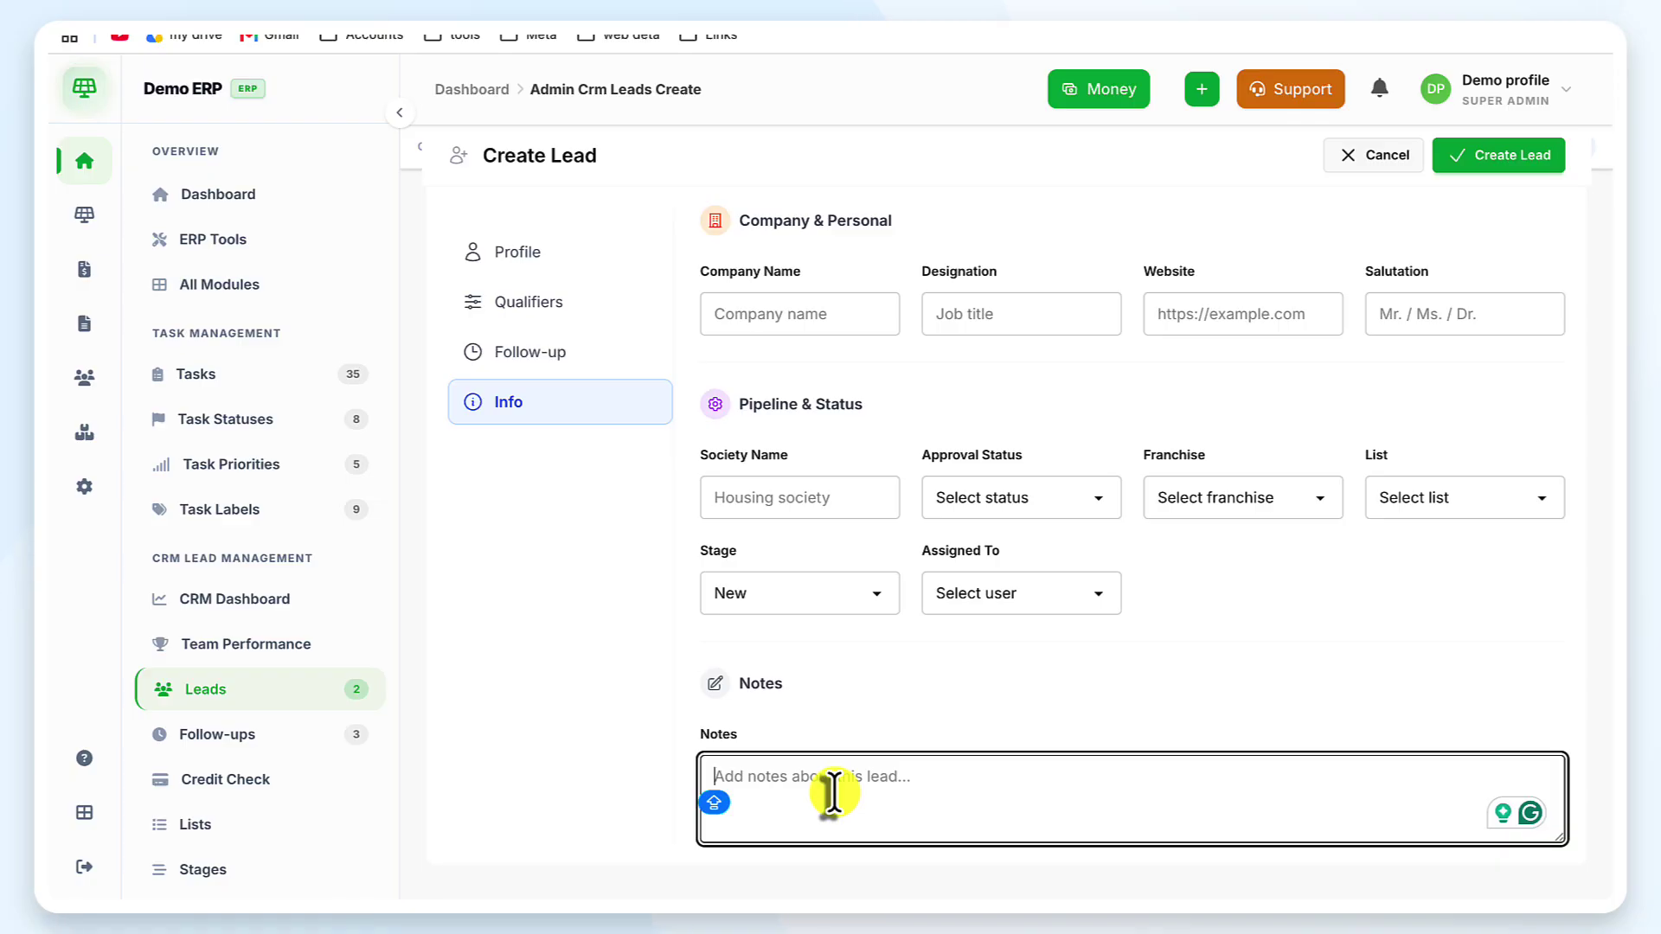
scroll(833, 793, "up", 1)
scroll(917, 452, "up", 1)
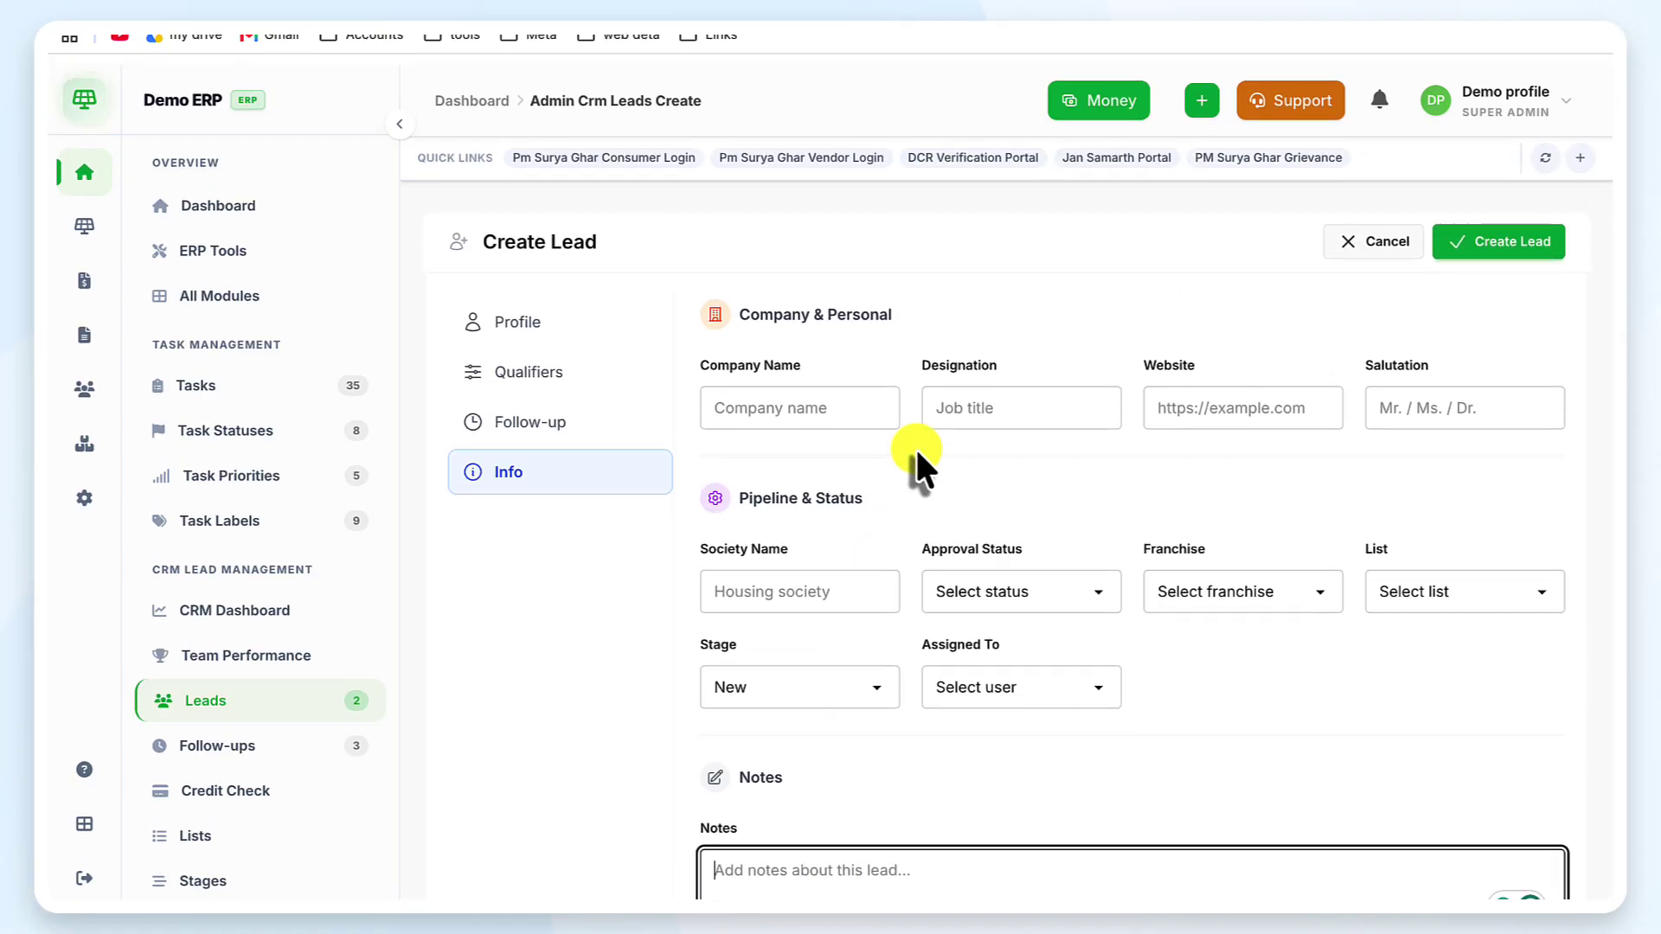
left_click(528, 312)
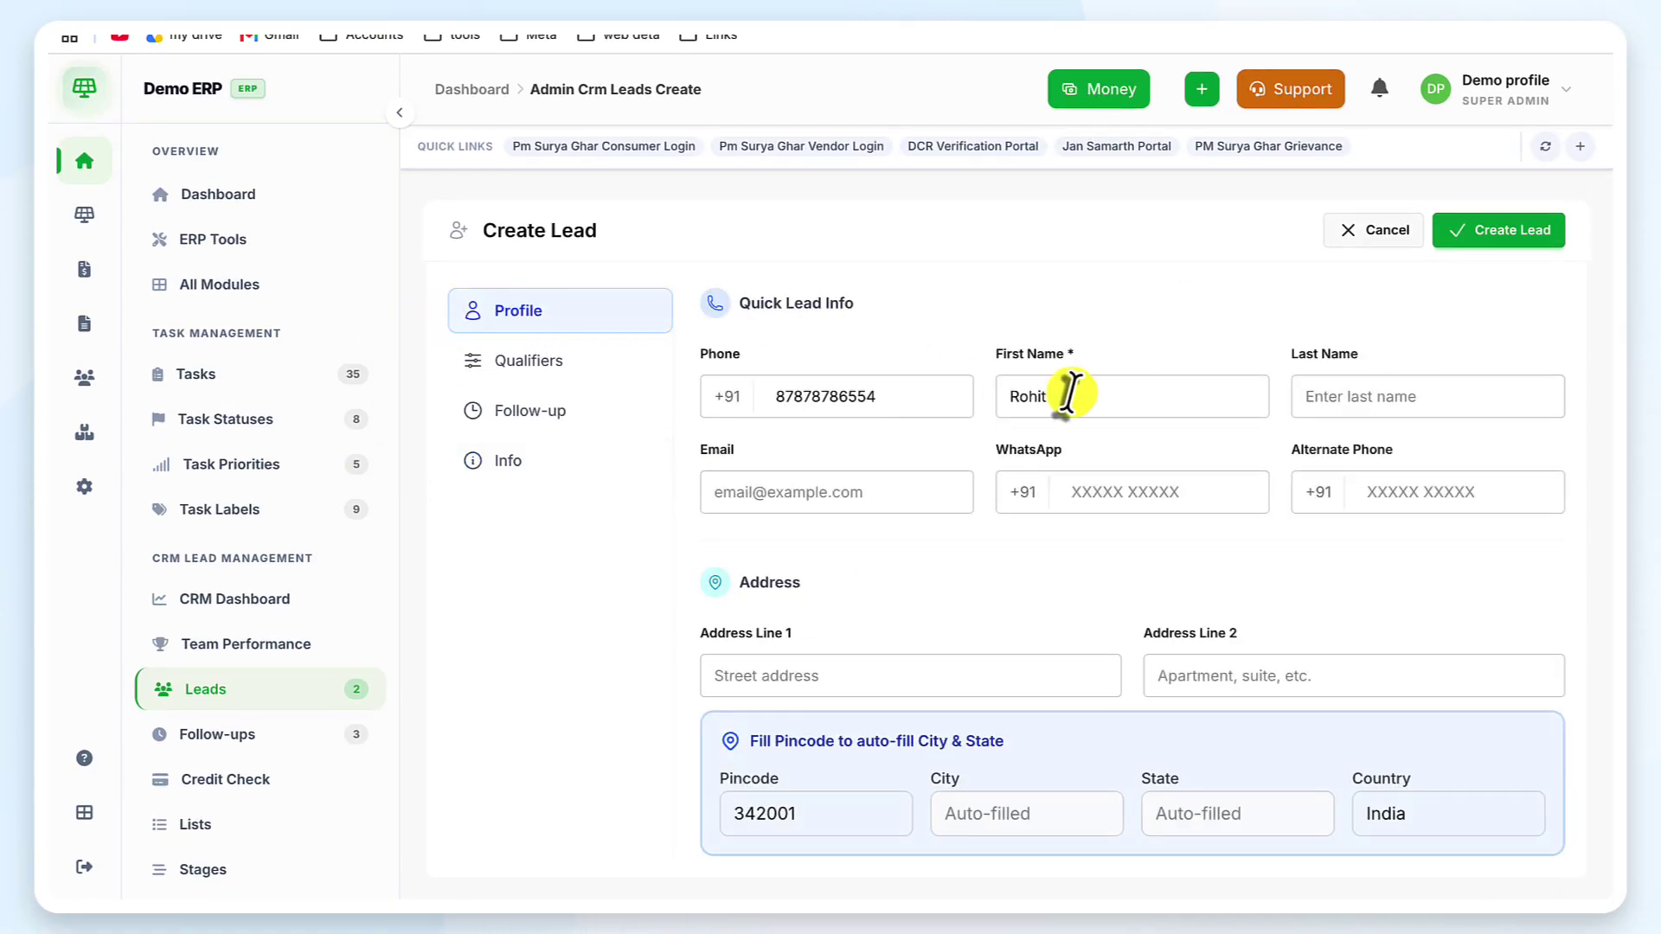
left_click(1545, 226)
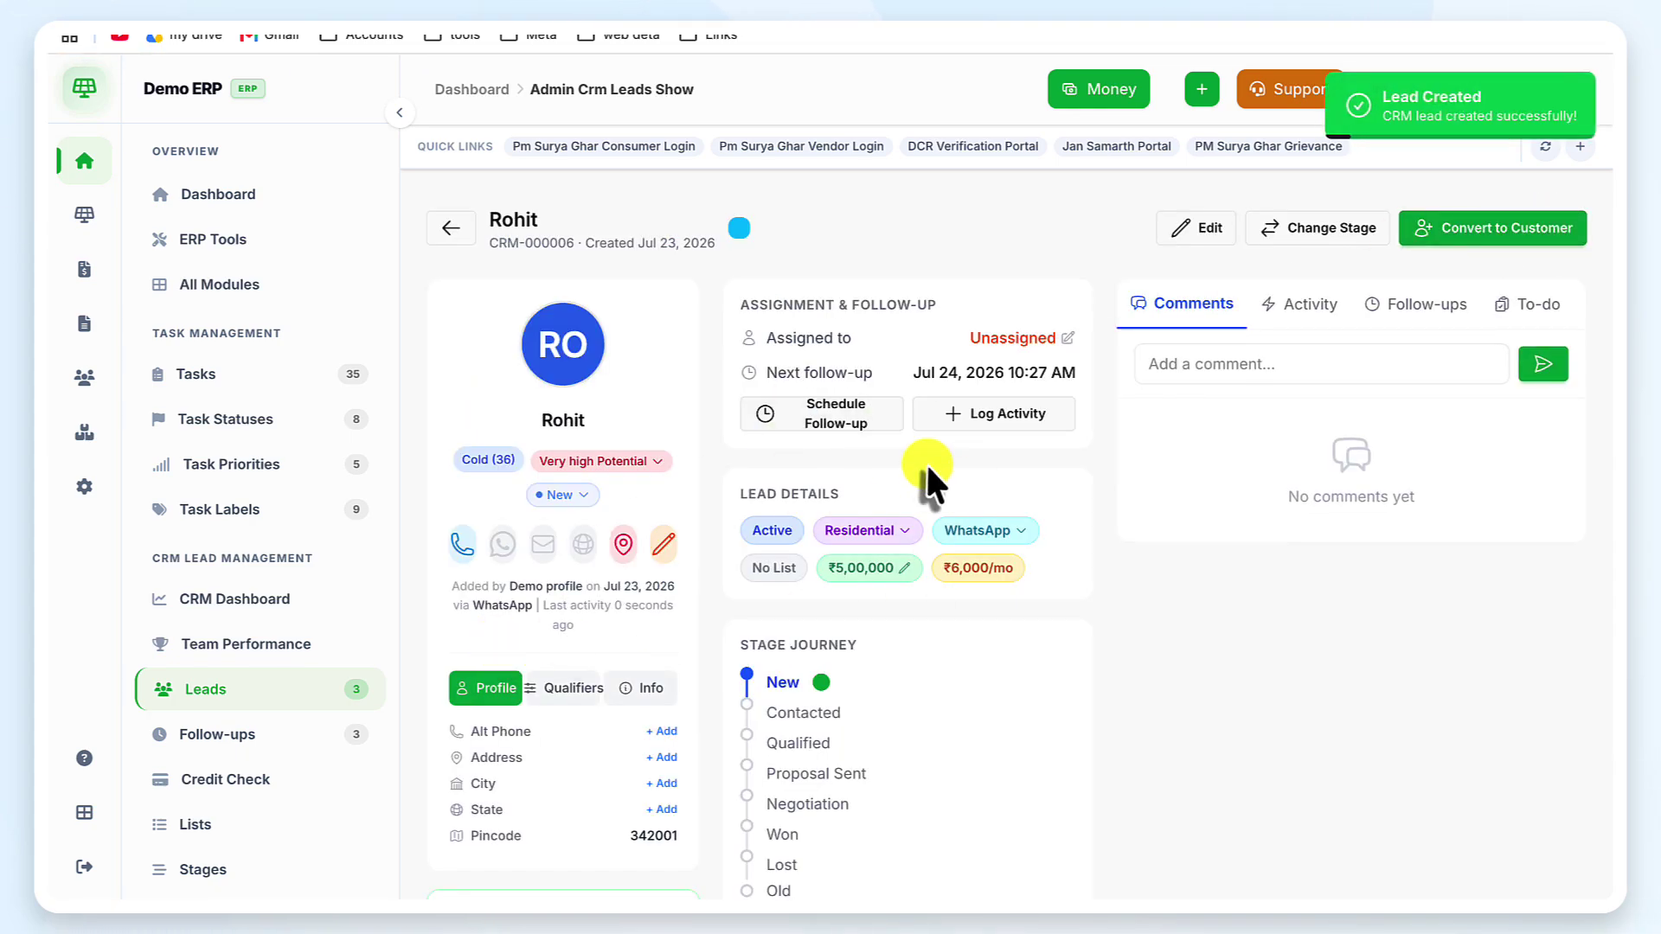
scroll(926, 467, "down", 1)
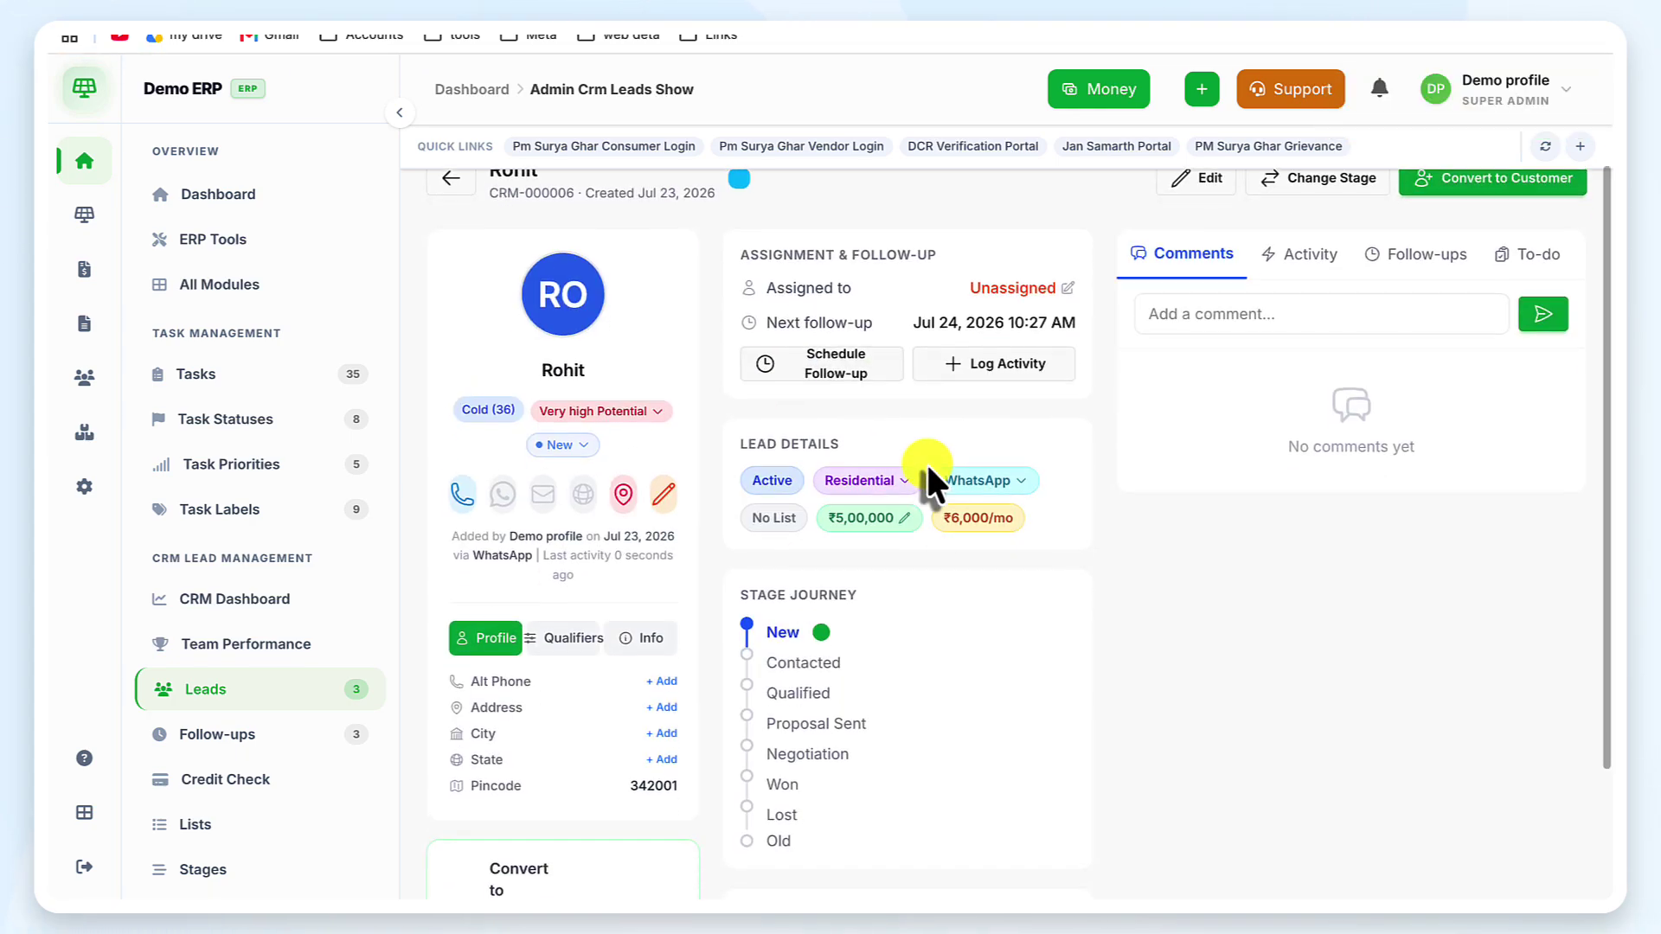
left_click(599, 413)
left_click(597, 407)
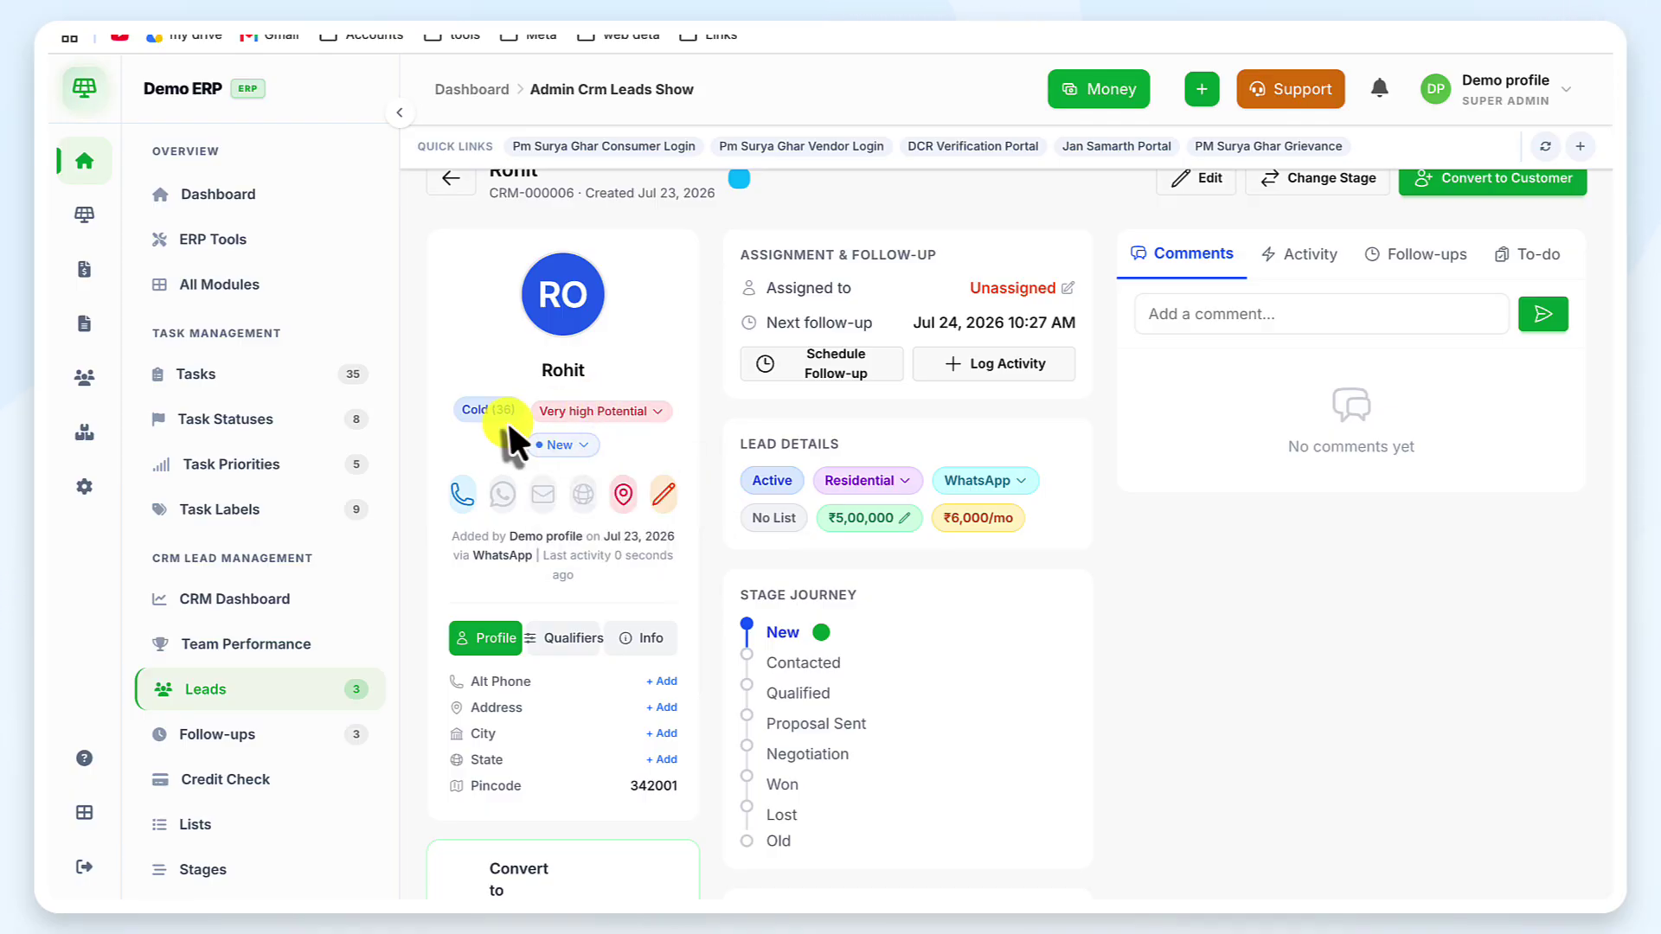
left_click(564, 447)
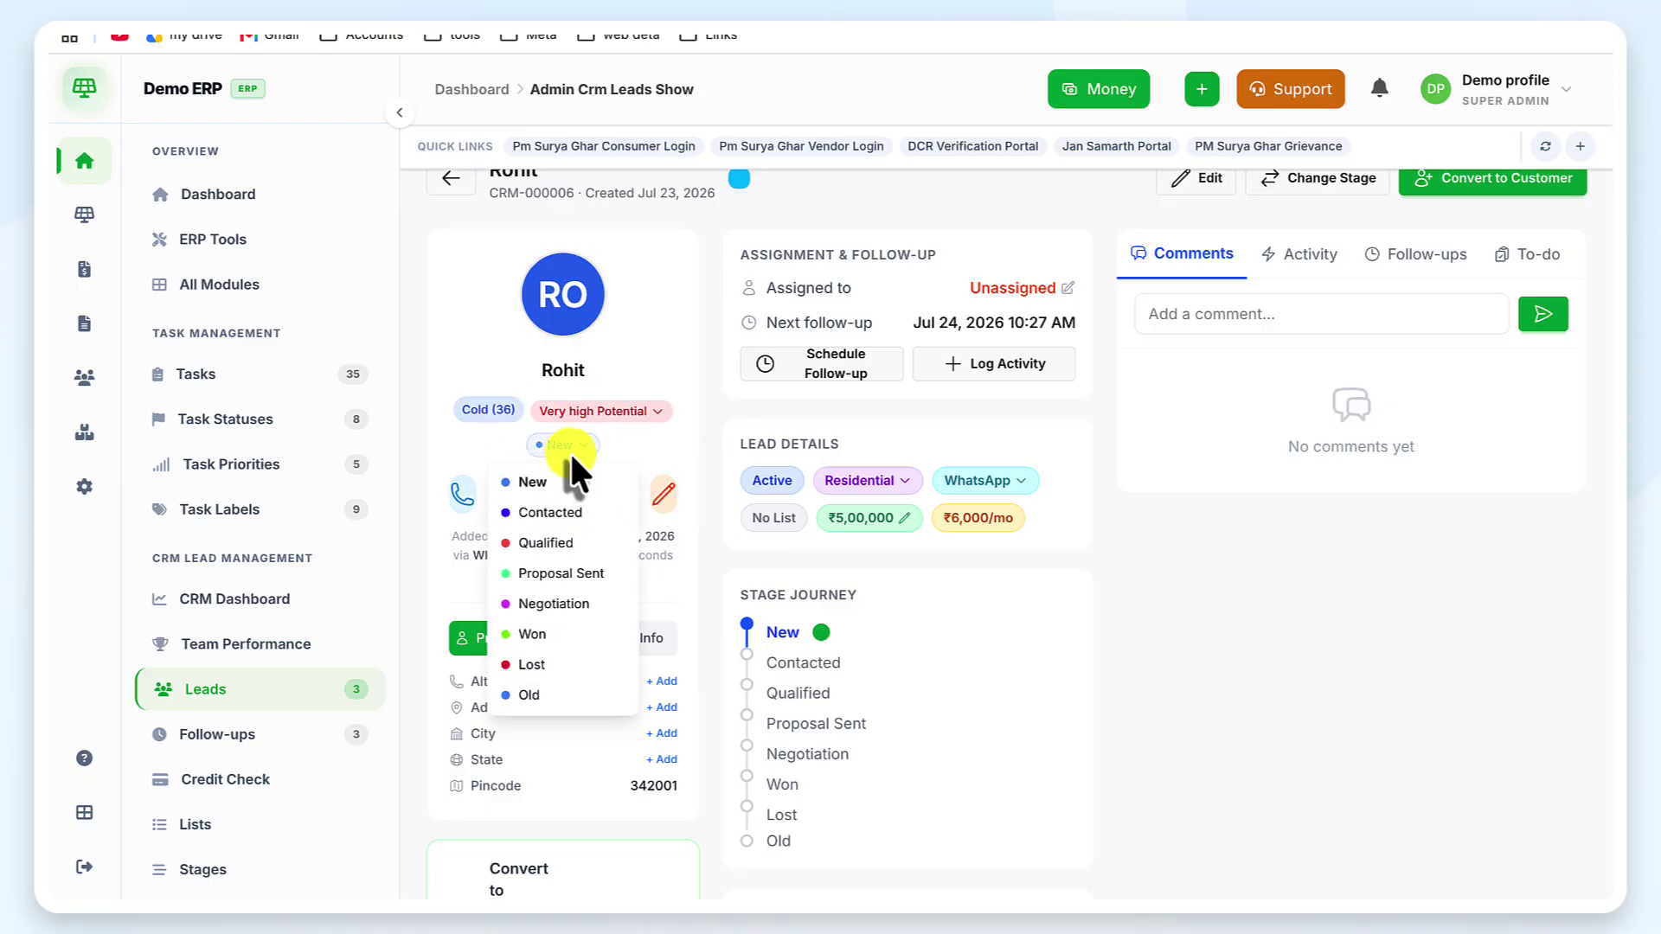
left_click(570, 450)
left_click(864, 481)
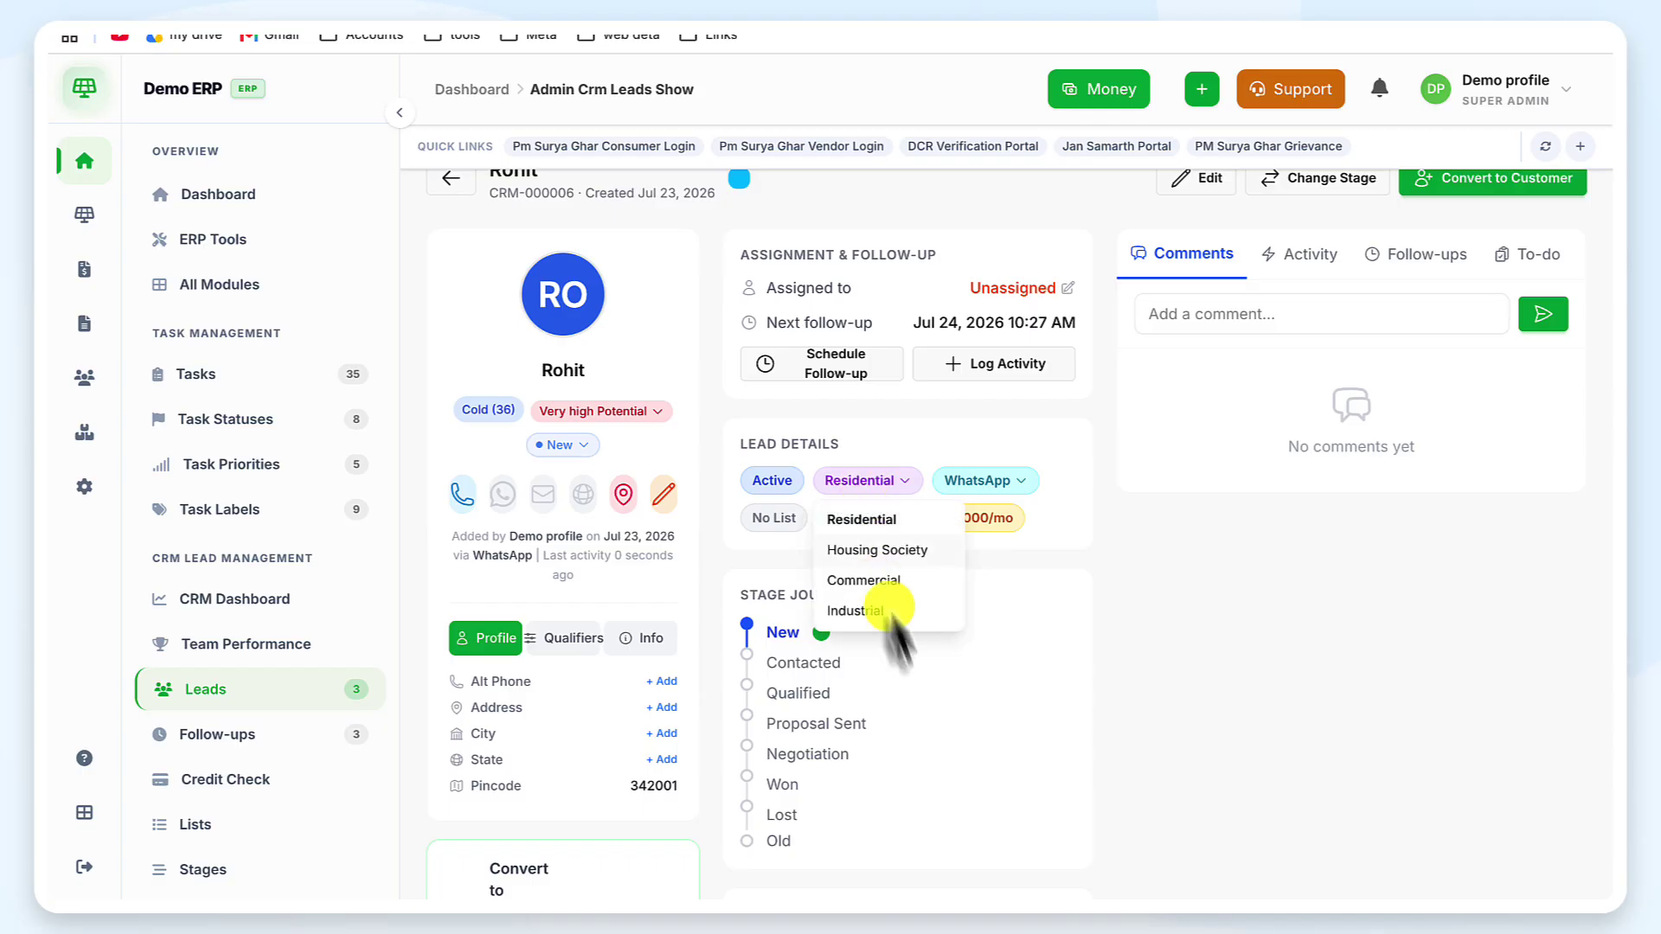
left_click(901, 489)
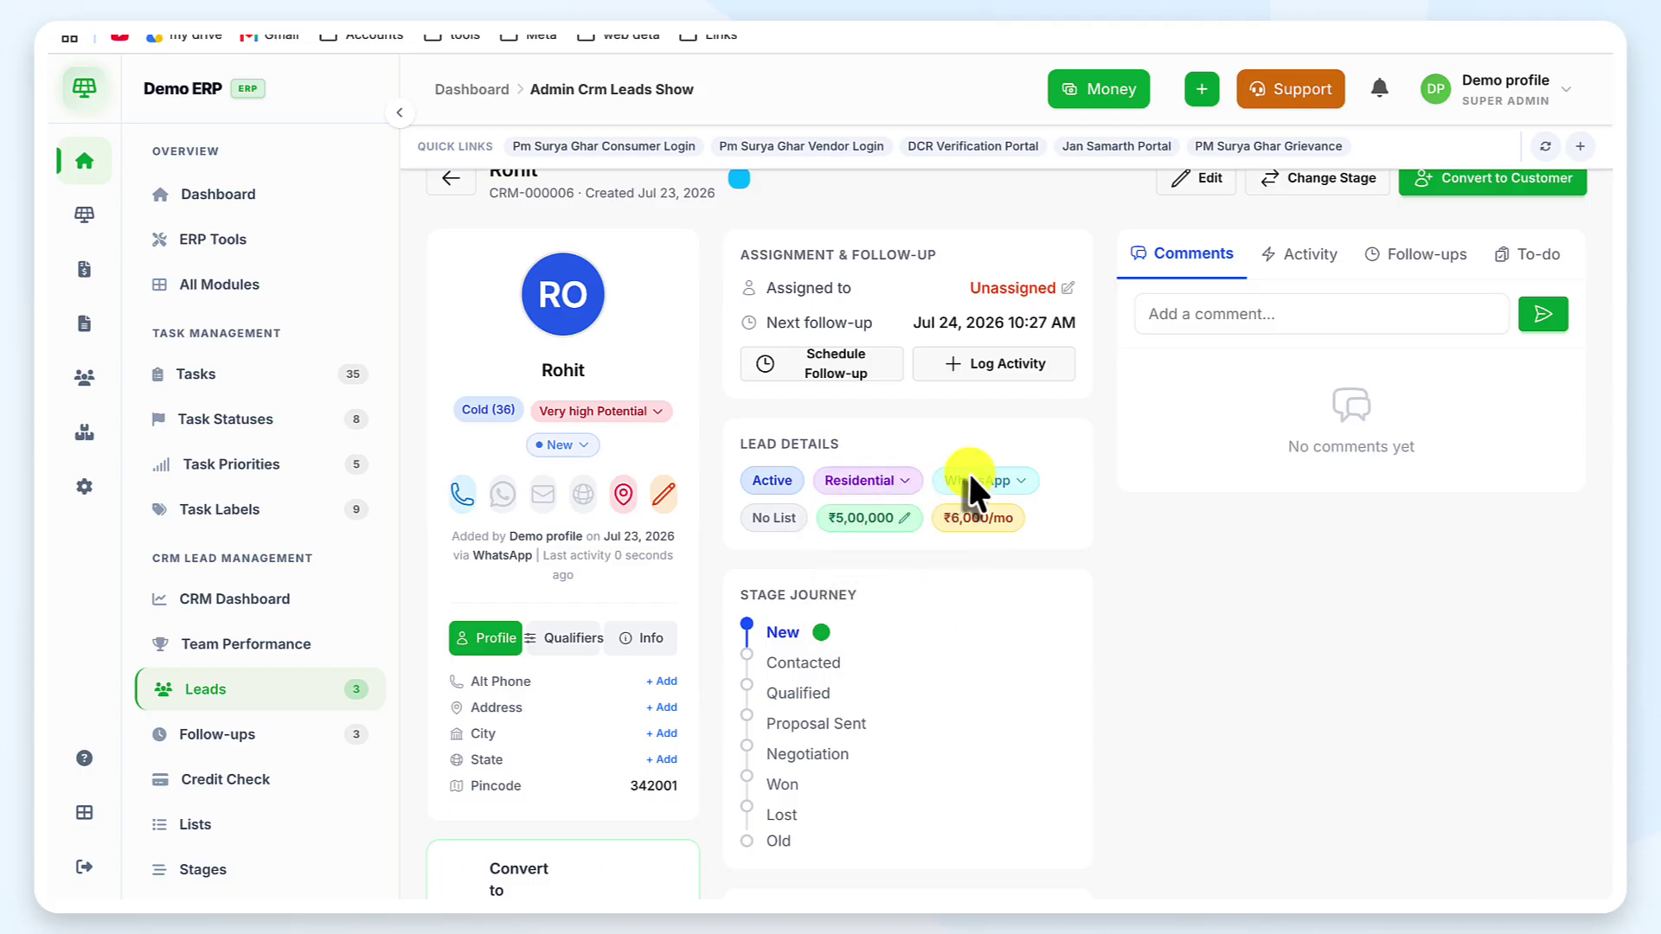
left_click(970, 475)
left_click(970, 475)
left_click(870, 520)
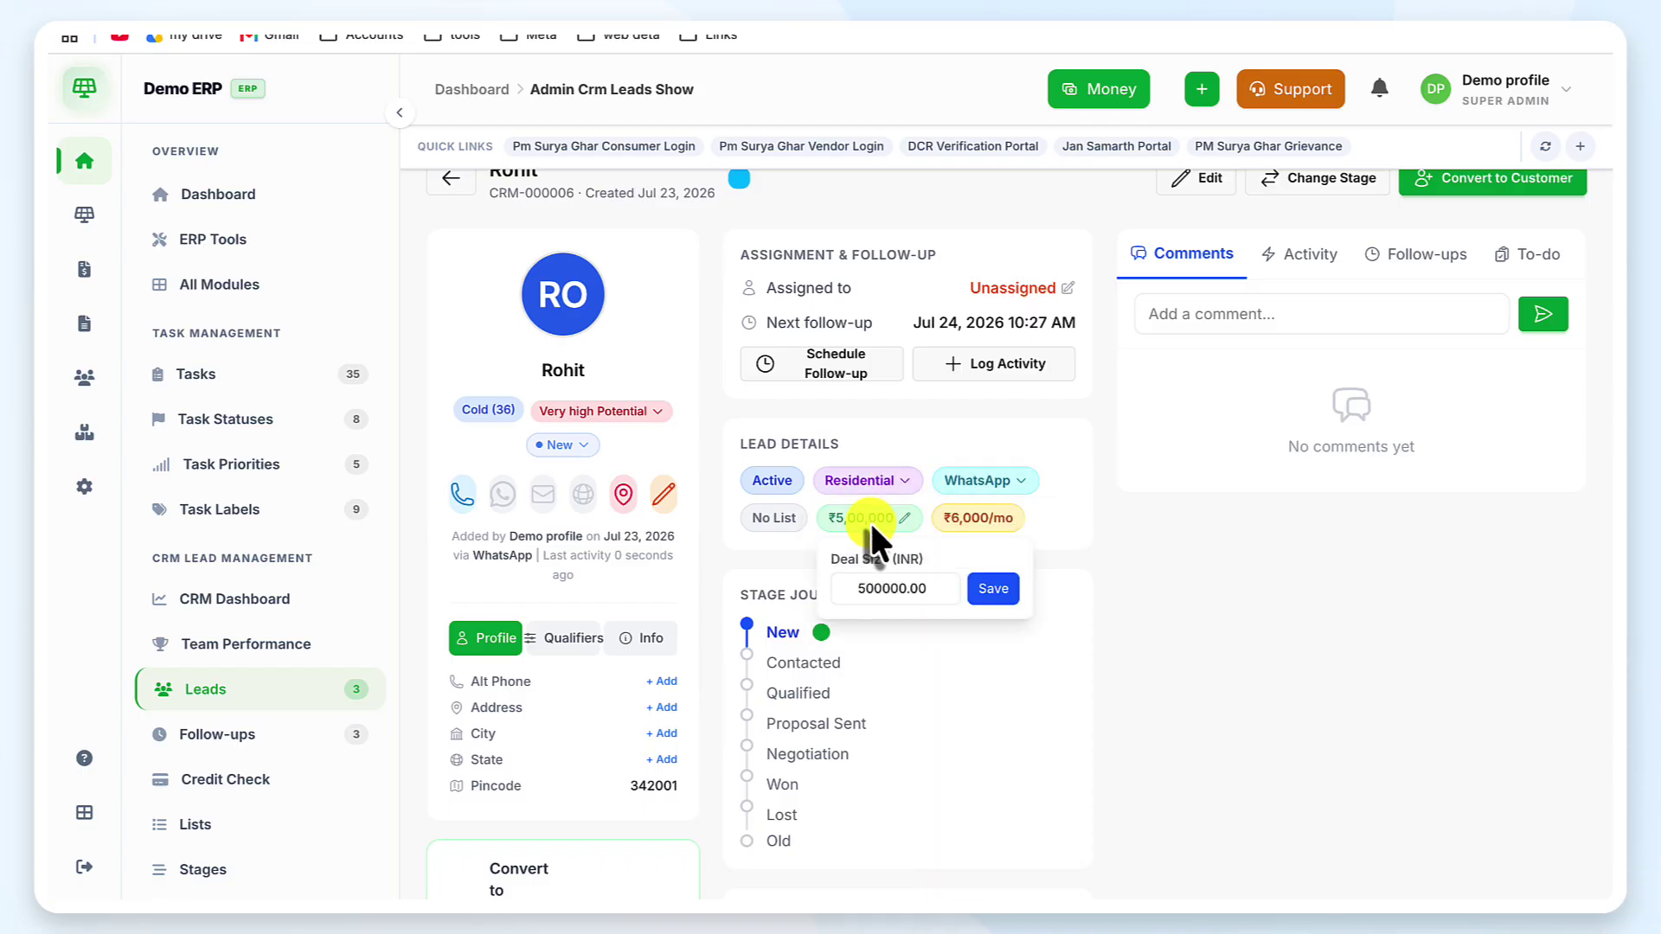
left_click(975, 523)
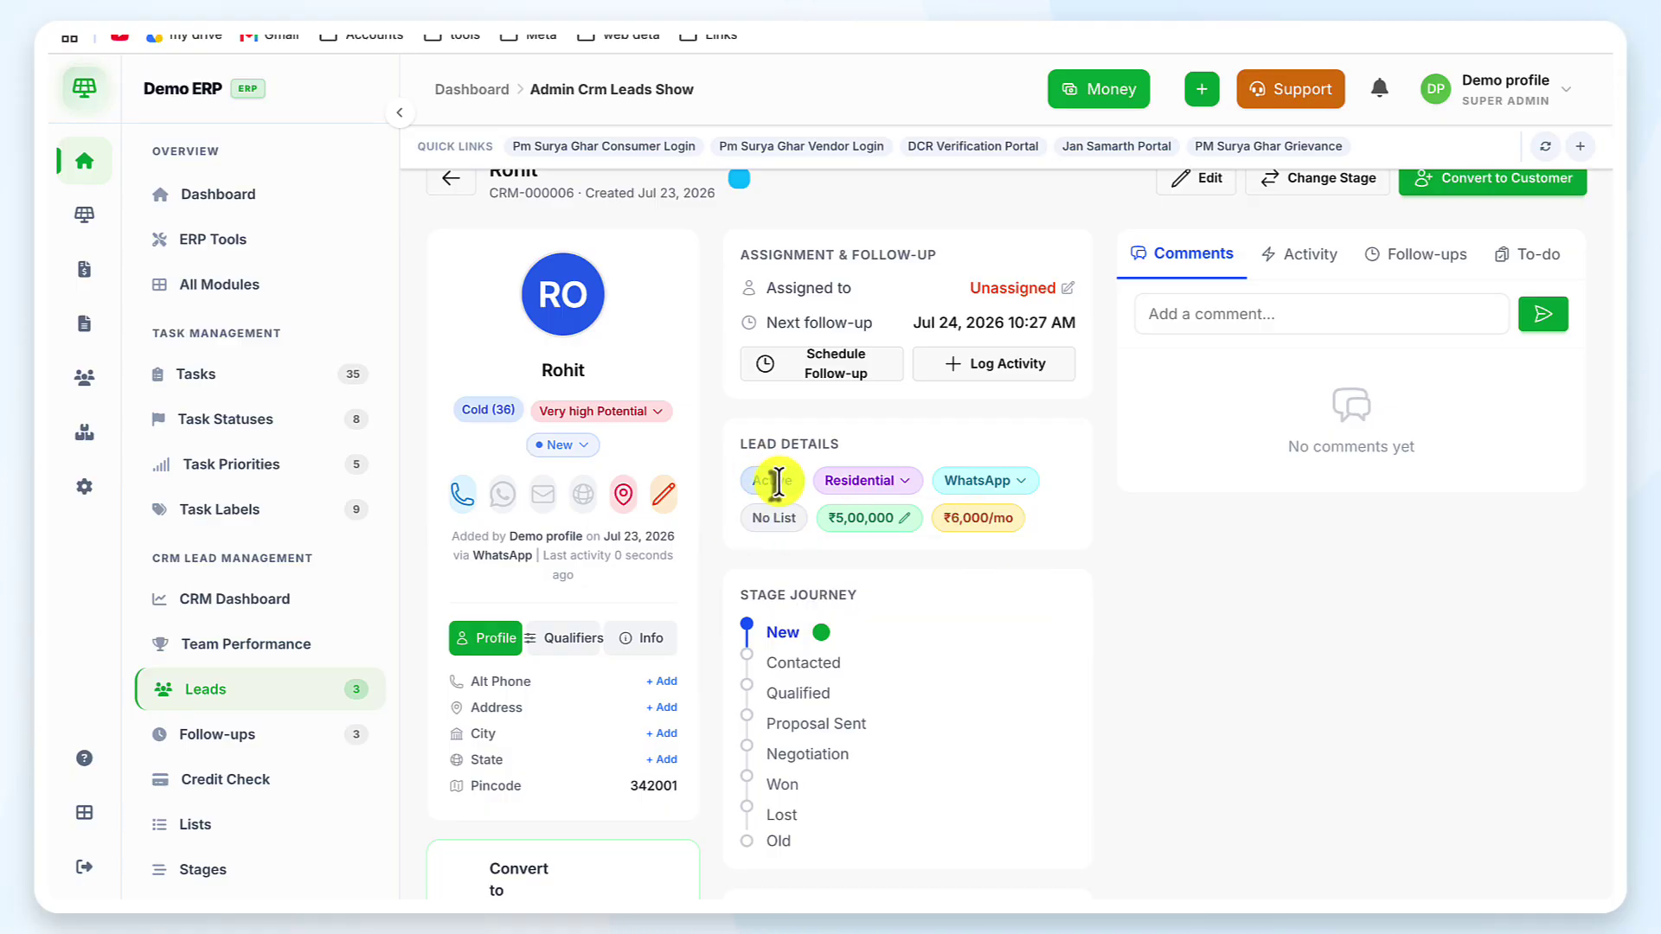
scroll(964, 662, "down", 2)
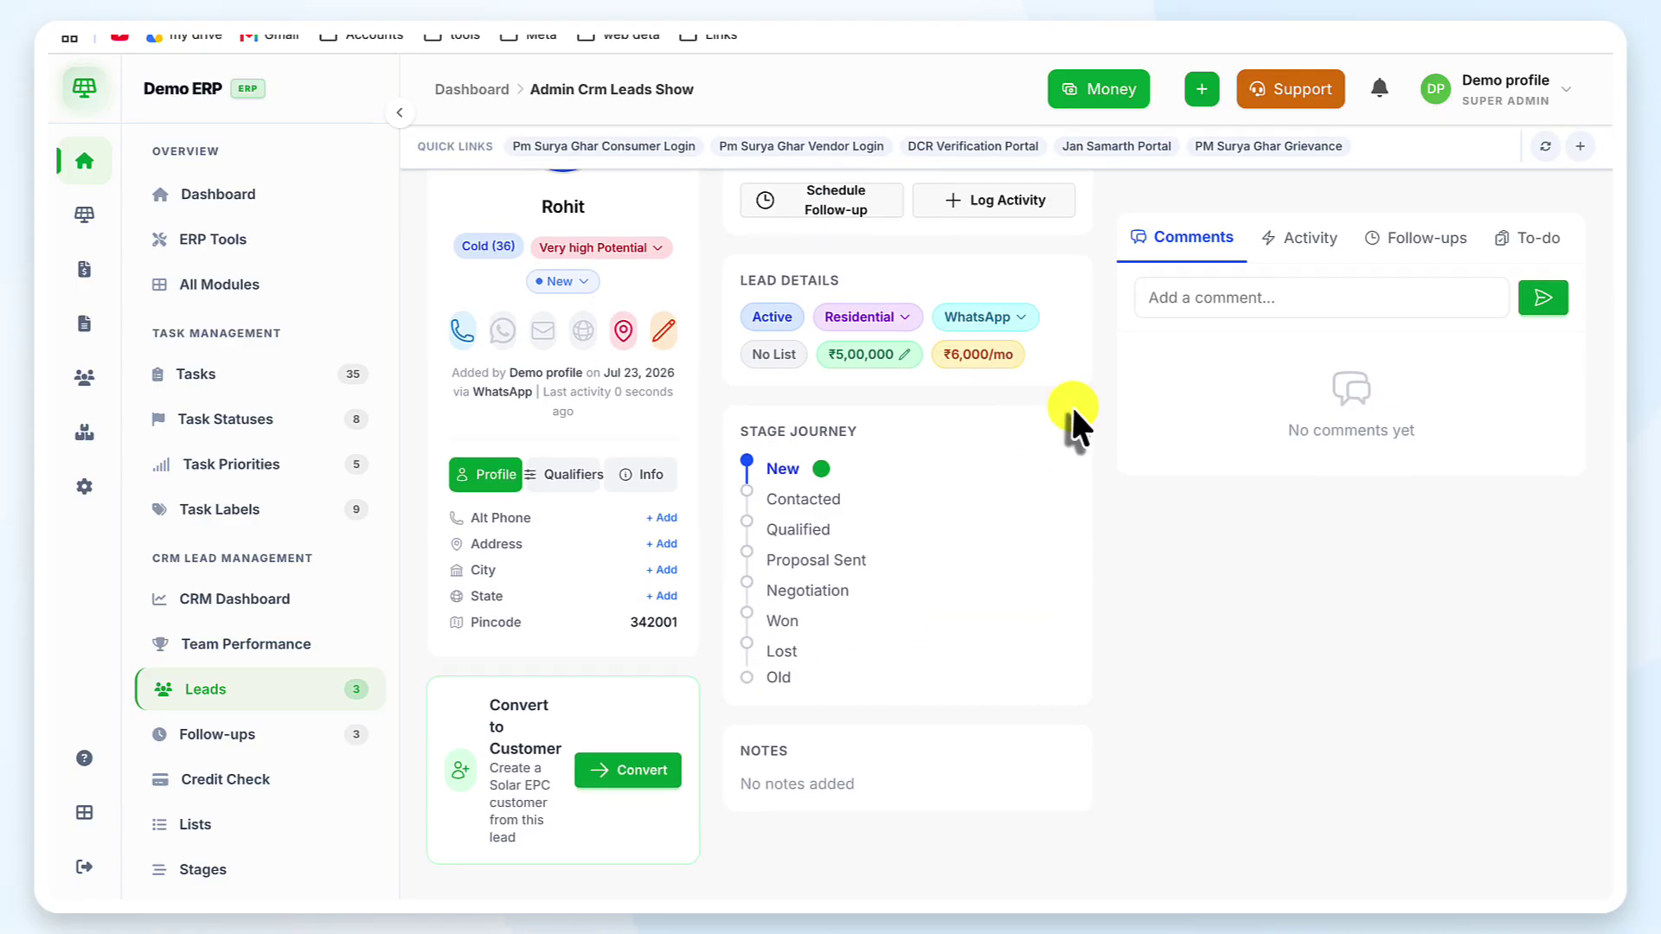
scroll(1071, 403, "up", 3)
Schedule a Phone Call follow-up titled 'CALL' for 31 July 2026 at 10:28 AM
left_click(820, 408)
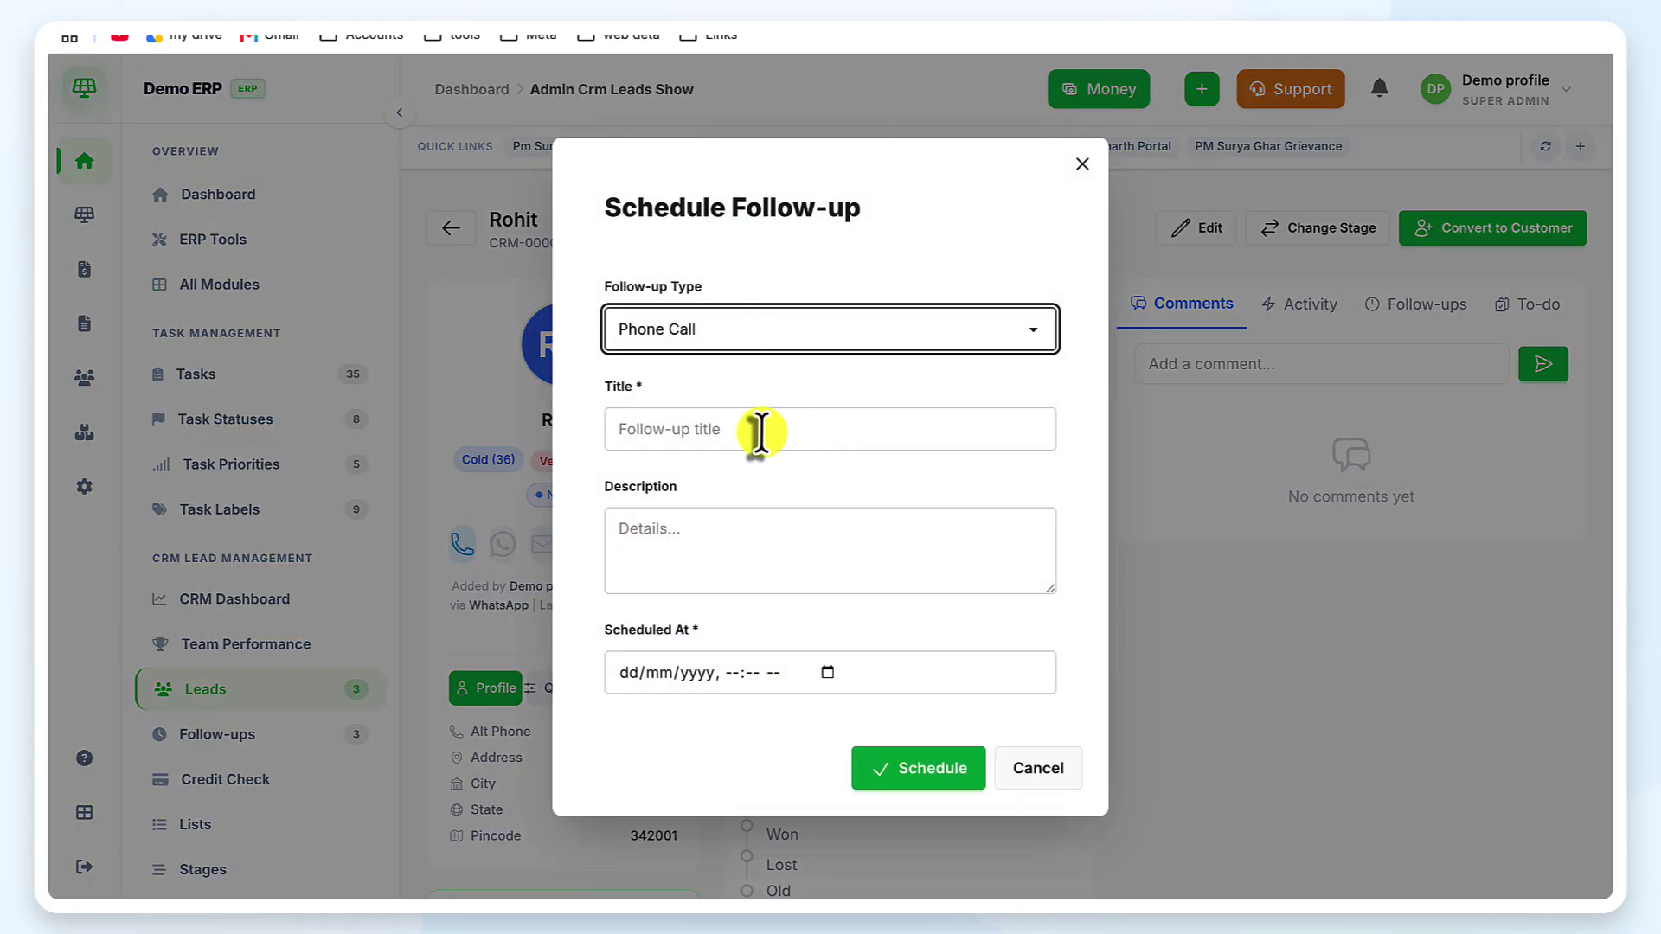
left_click(760, 431)
type("CALL")
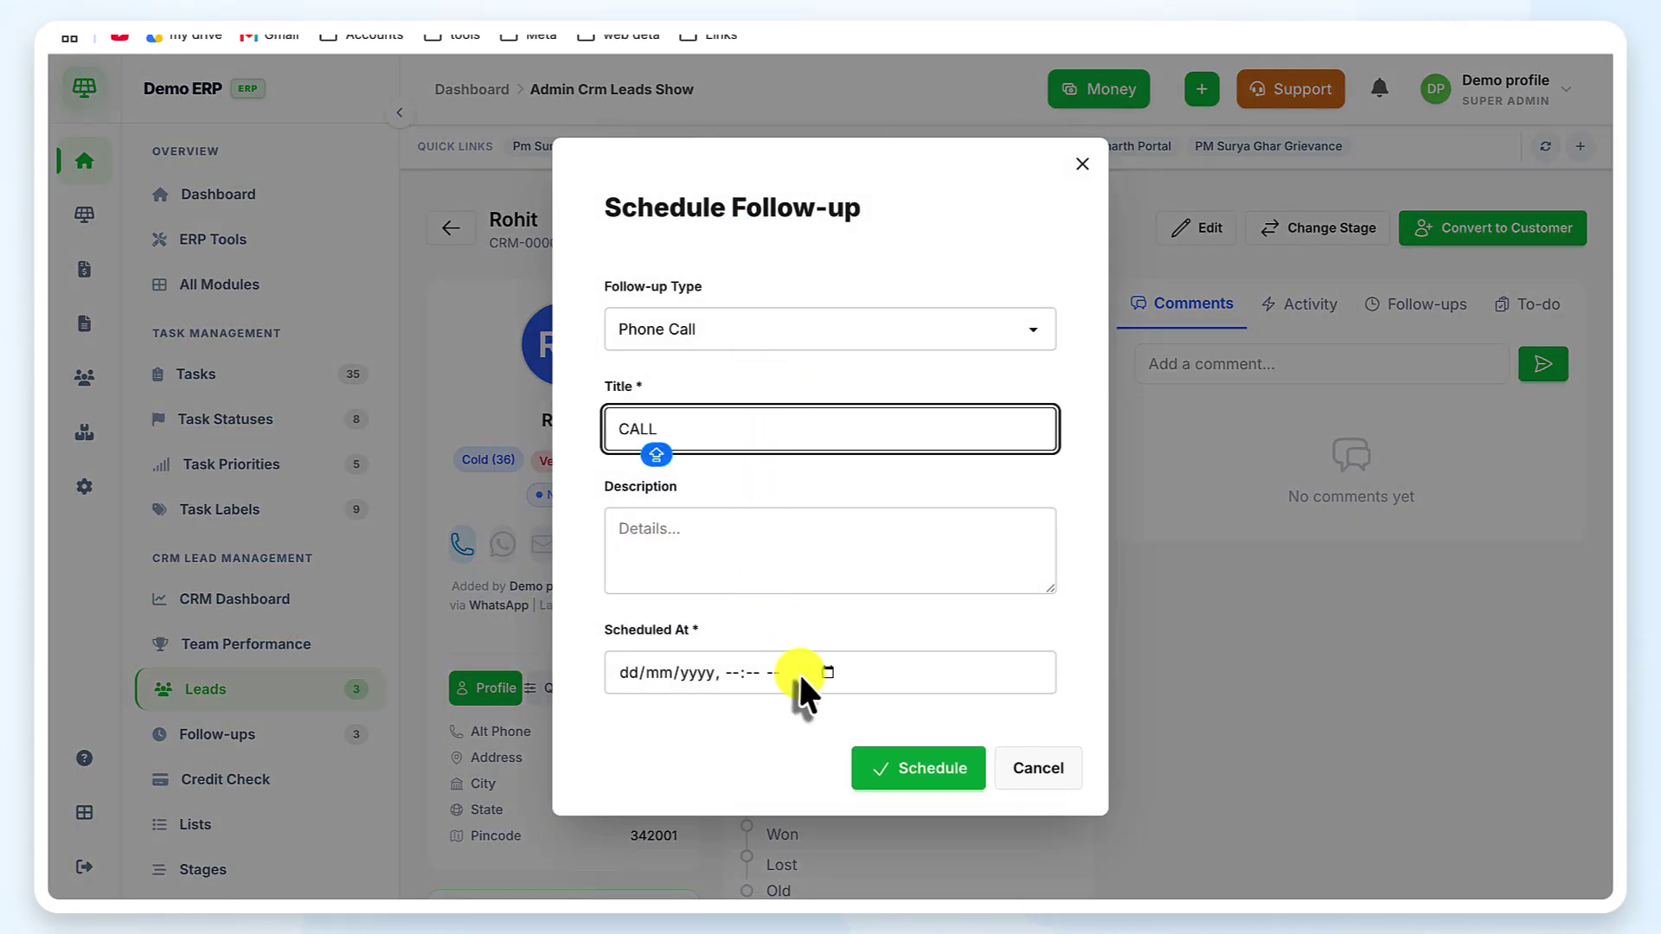
left_click(826, 671)
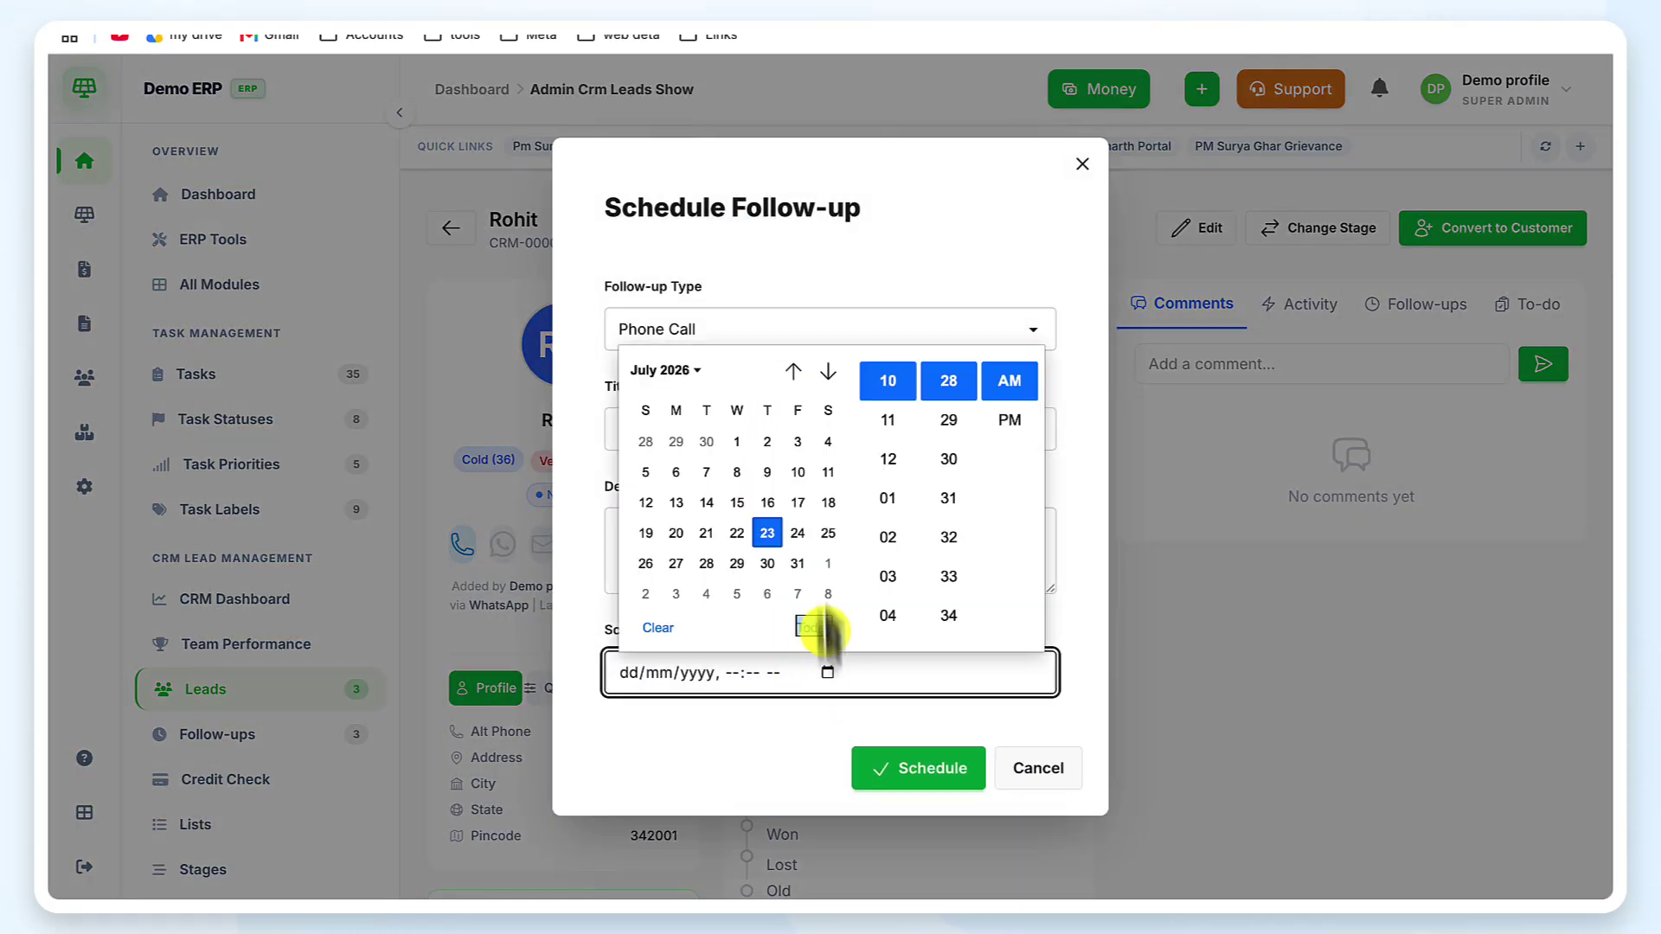
left_click(796, 563)
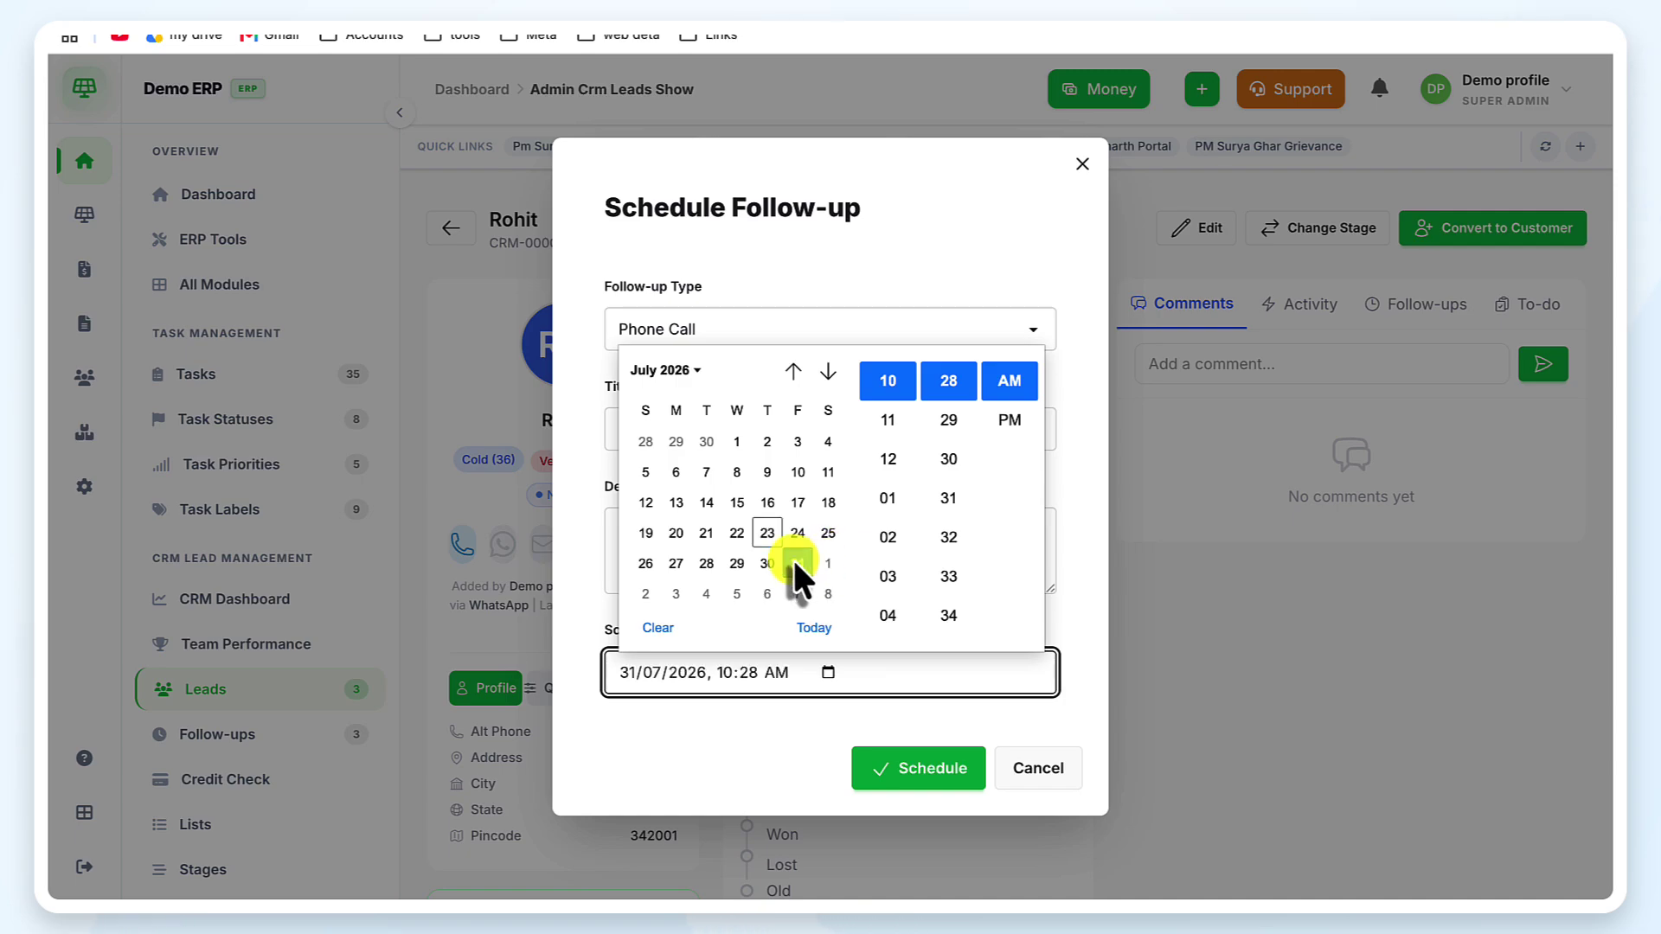
left_click(958, 714)
left_click(949, 767)
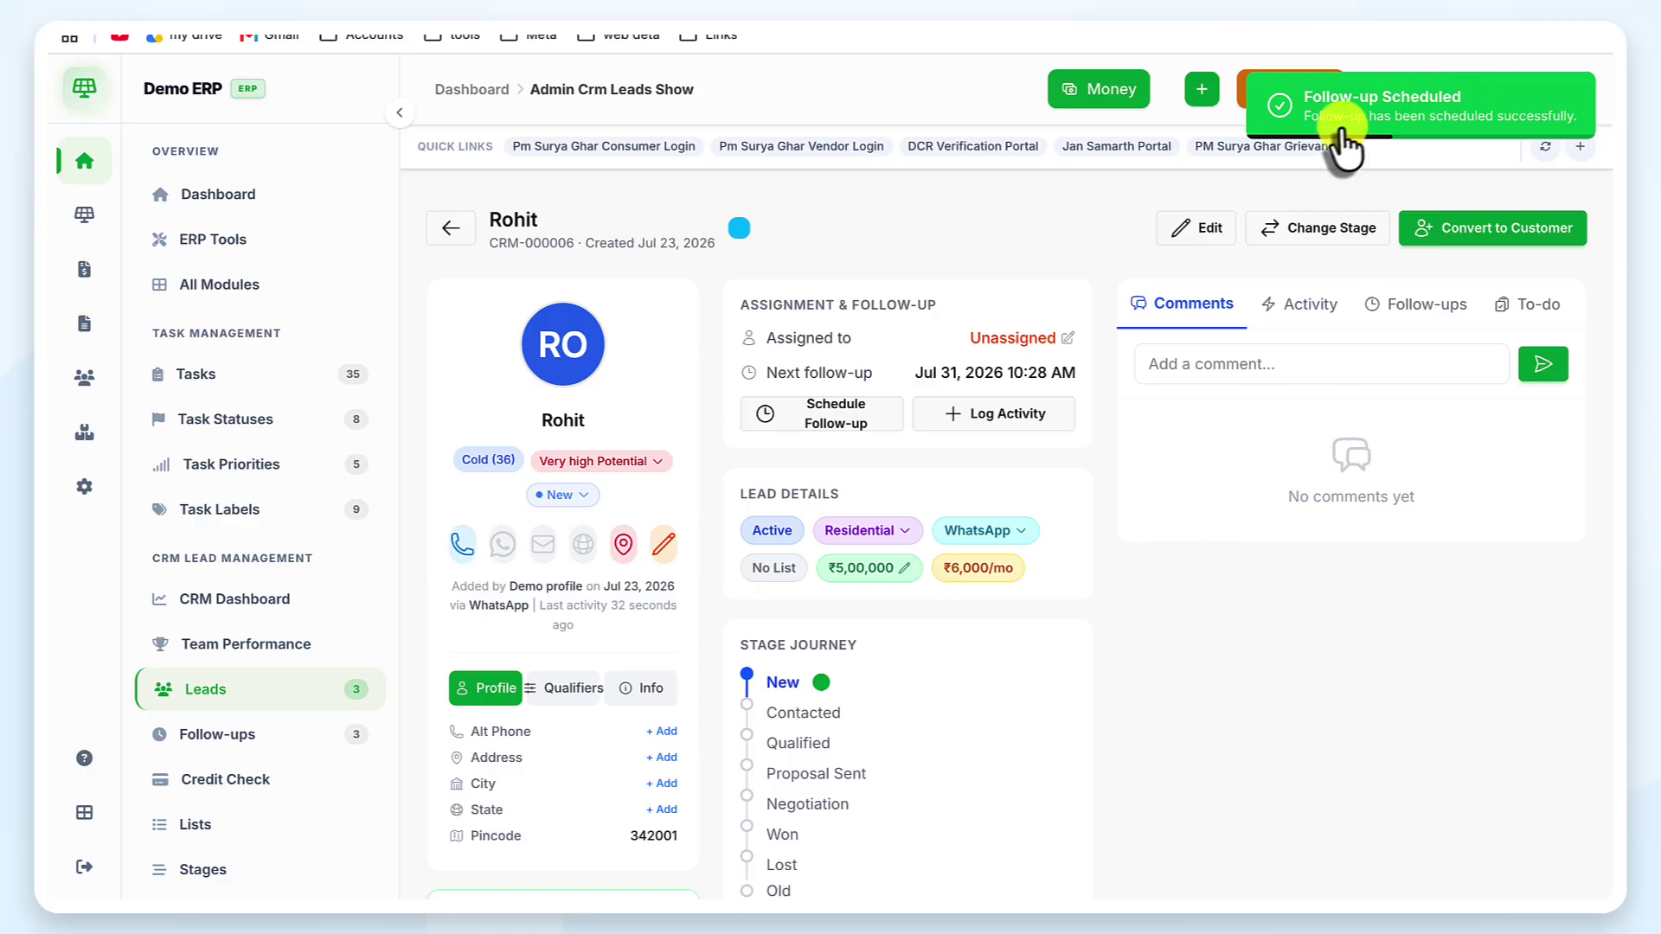
Assign the lead to Narayana Solar Office and view its Activity history
left_click(1028, 337)
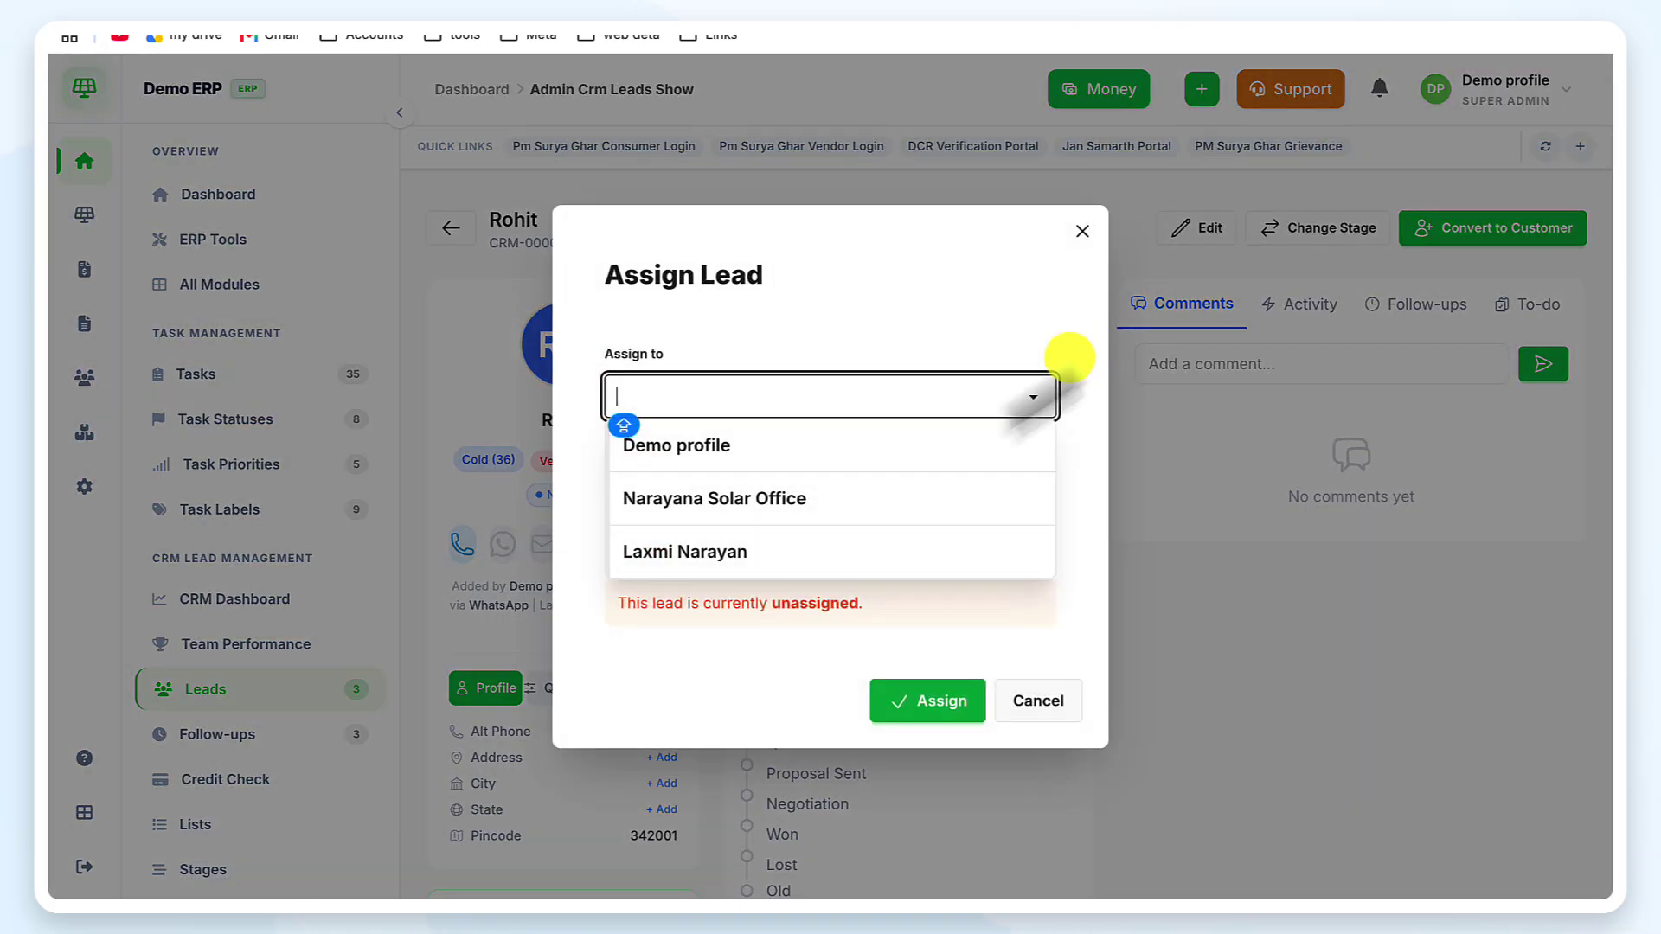
left_click(790, 506)
left_click(958, 702)
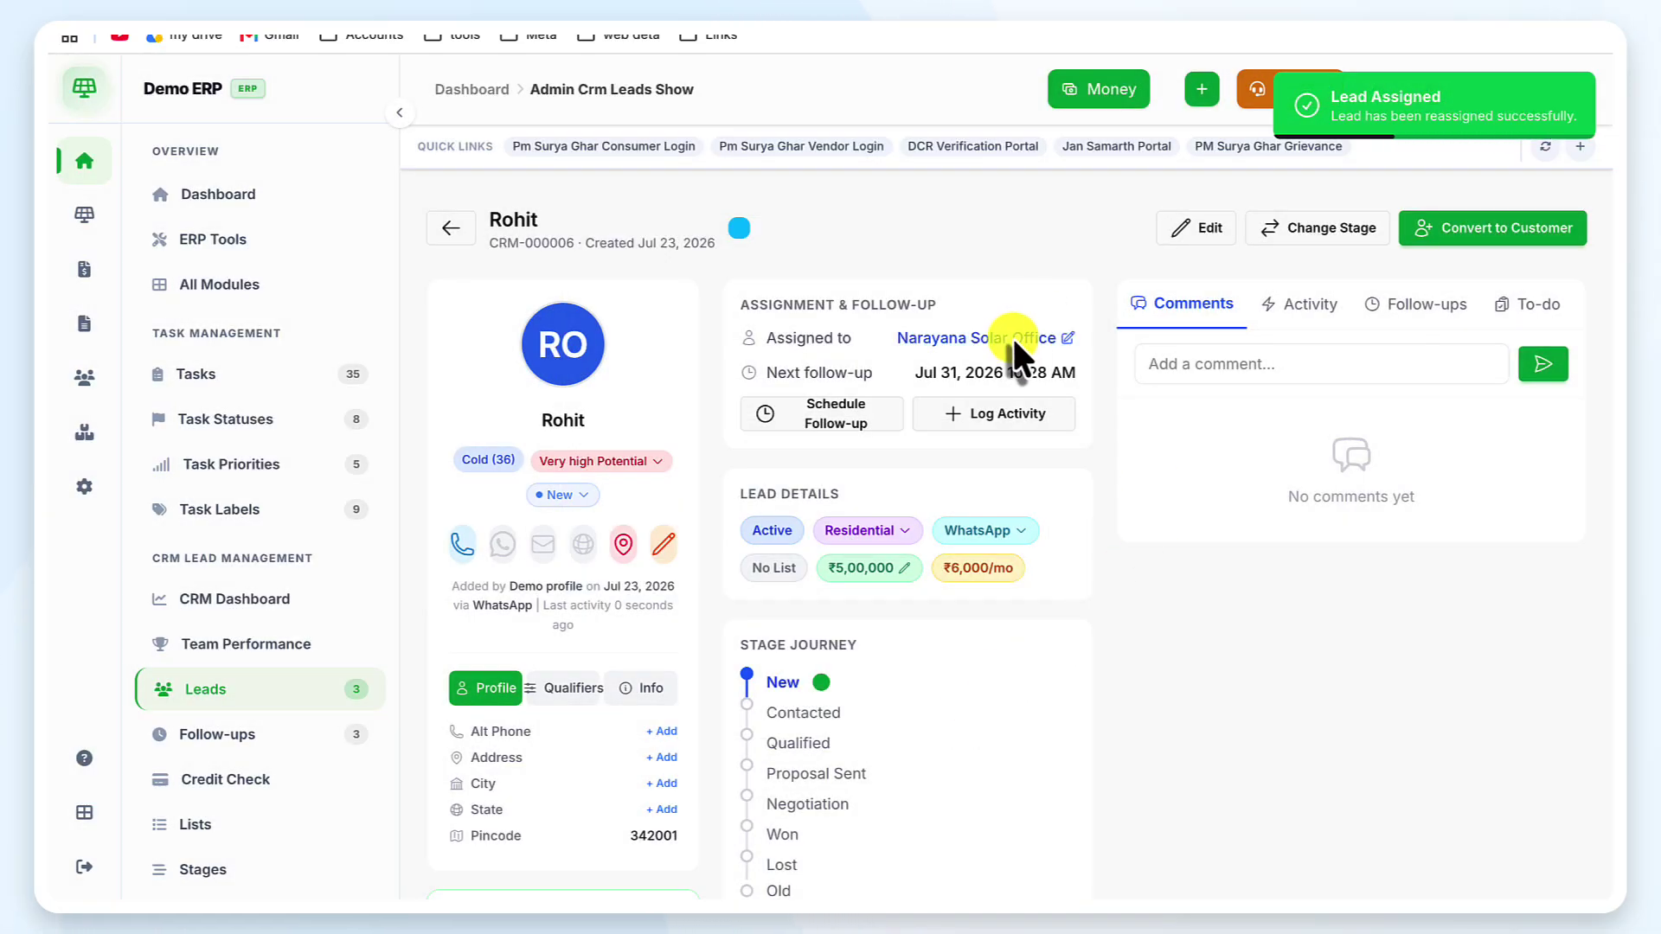
left_click(1286, 308)
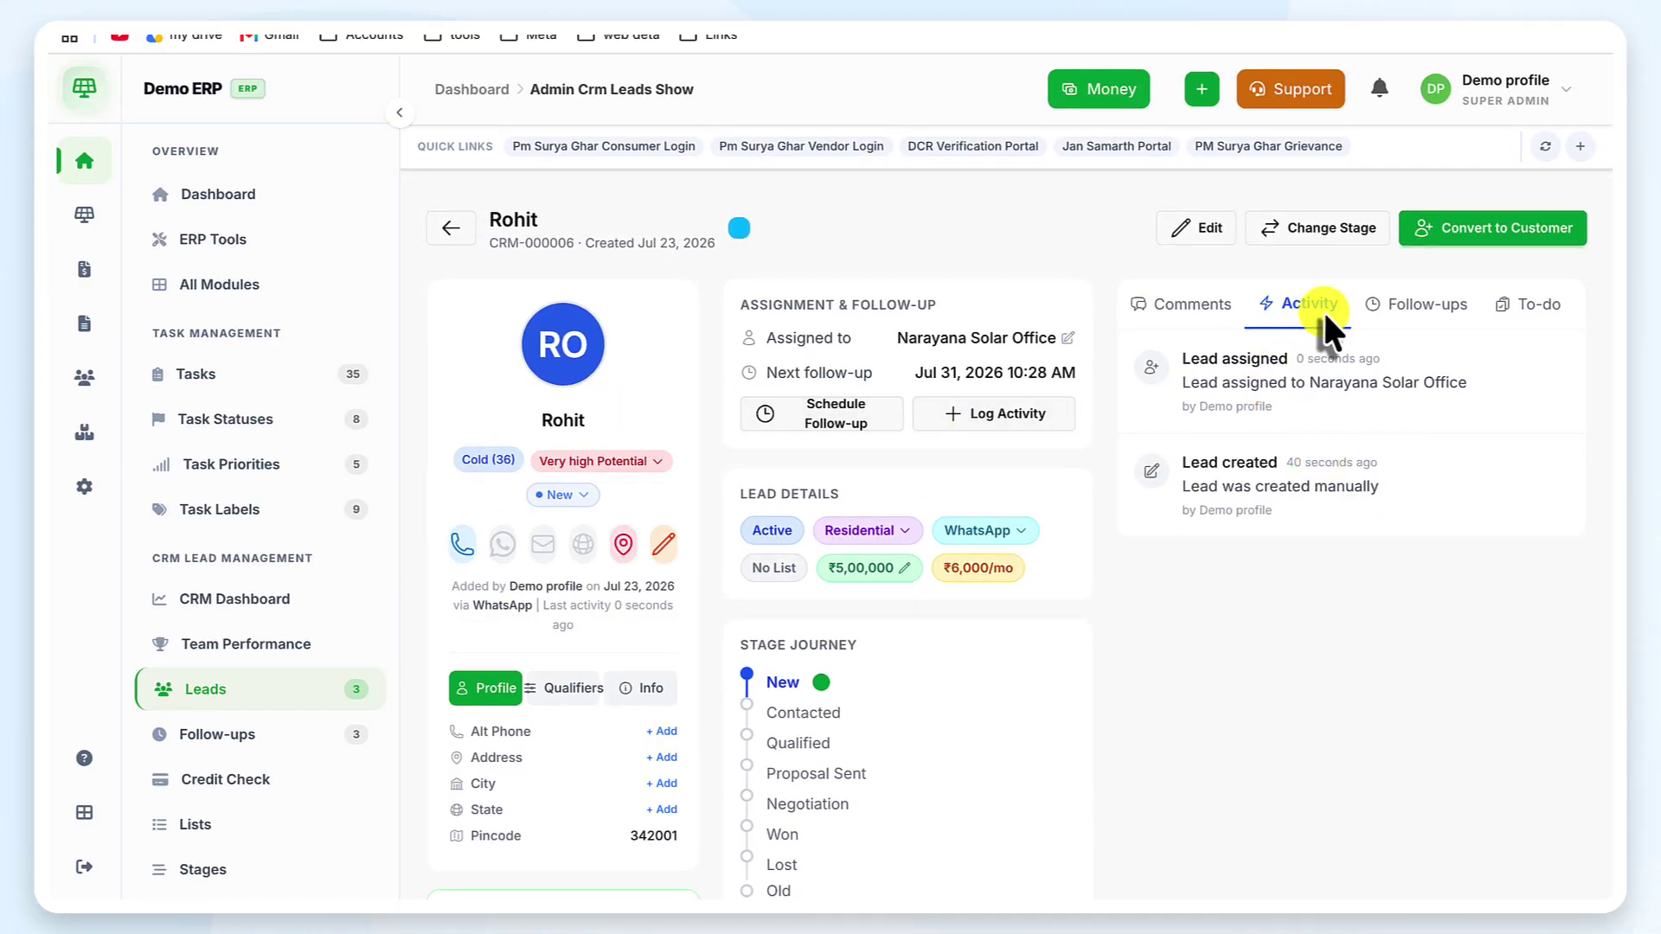
Check the lead's two pending follow-ups and empty to-do list, then return to Comments
left_click(1424, 304)
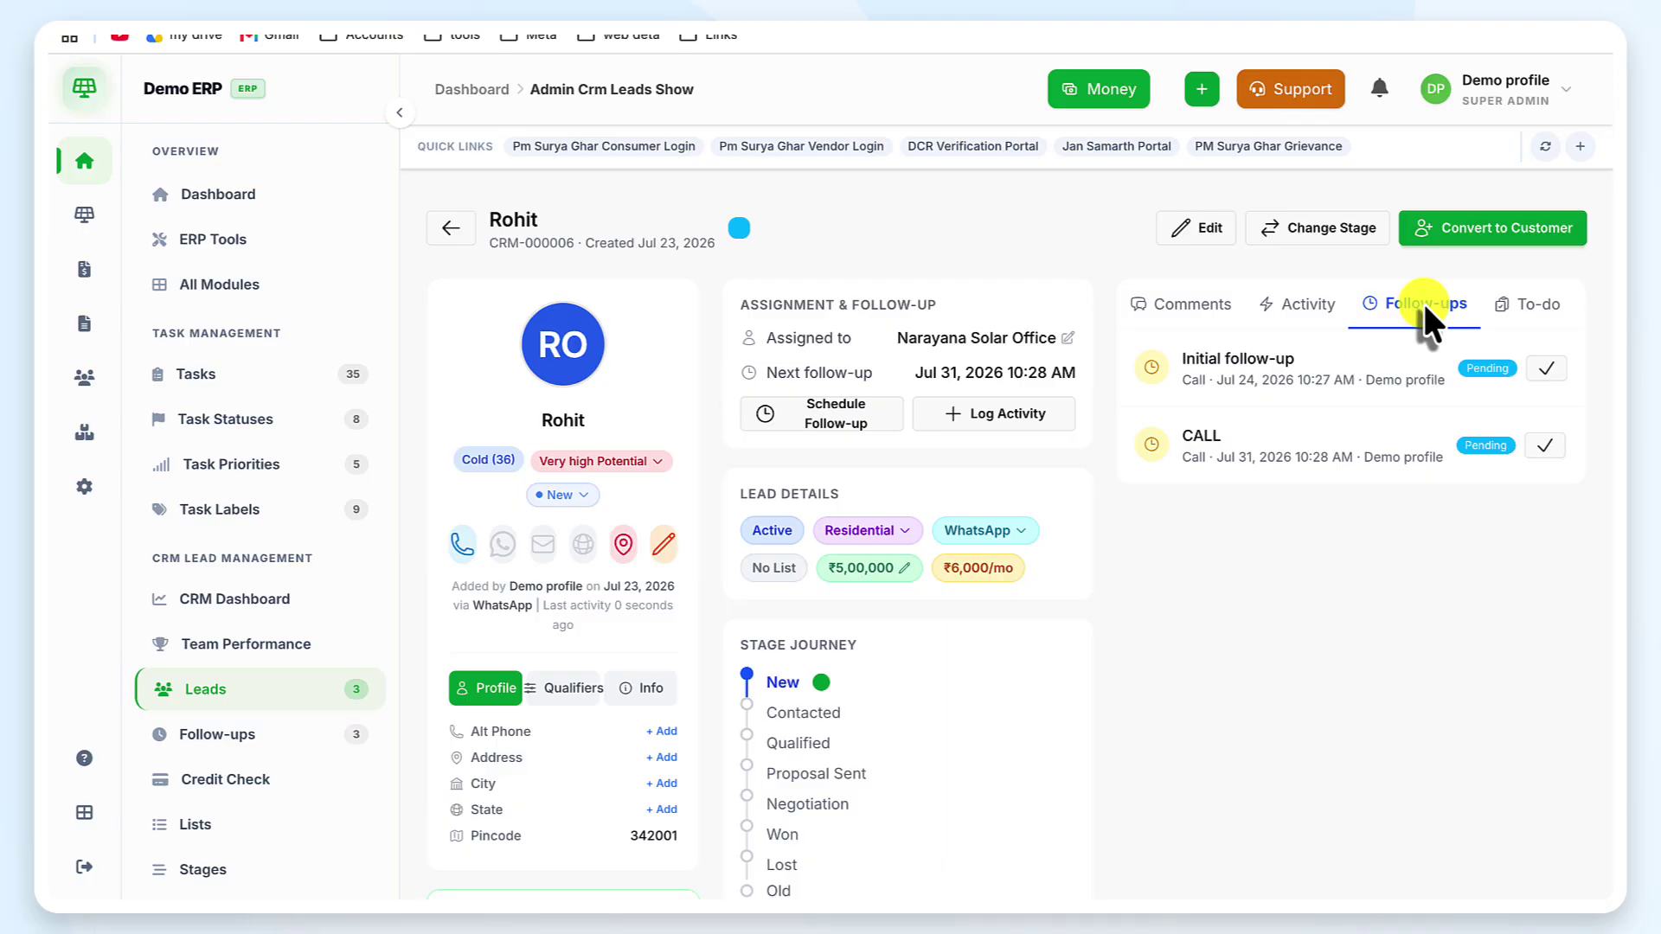
scroll(1421, 304, "right", 3)
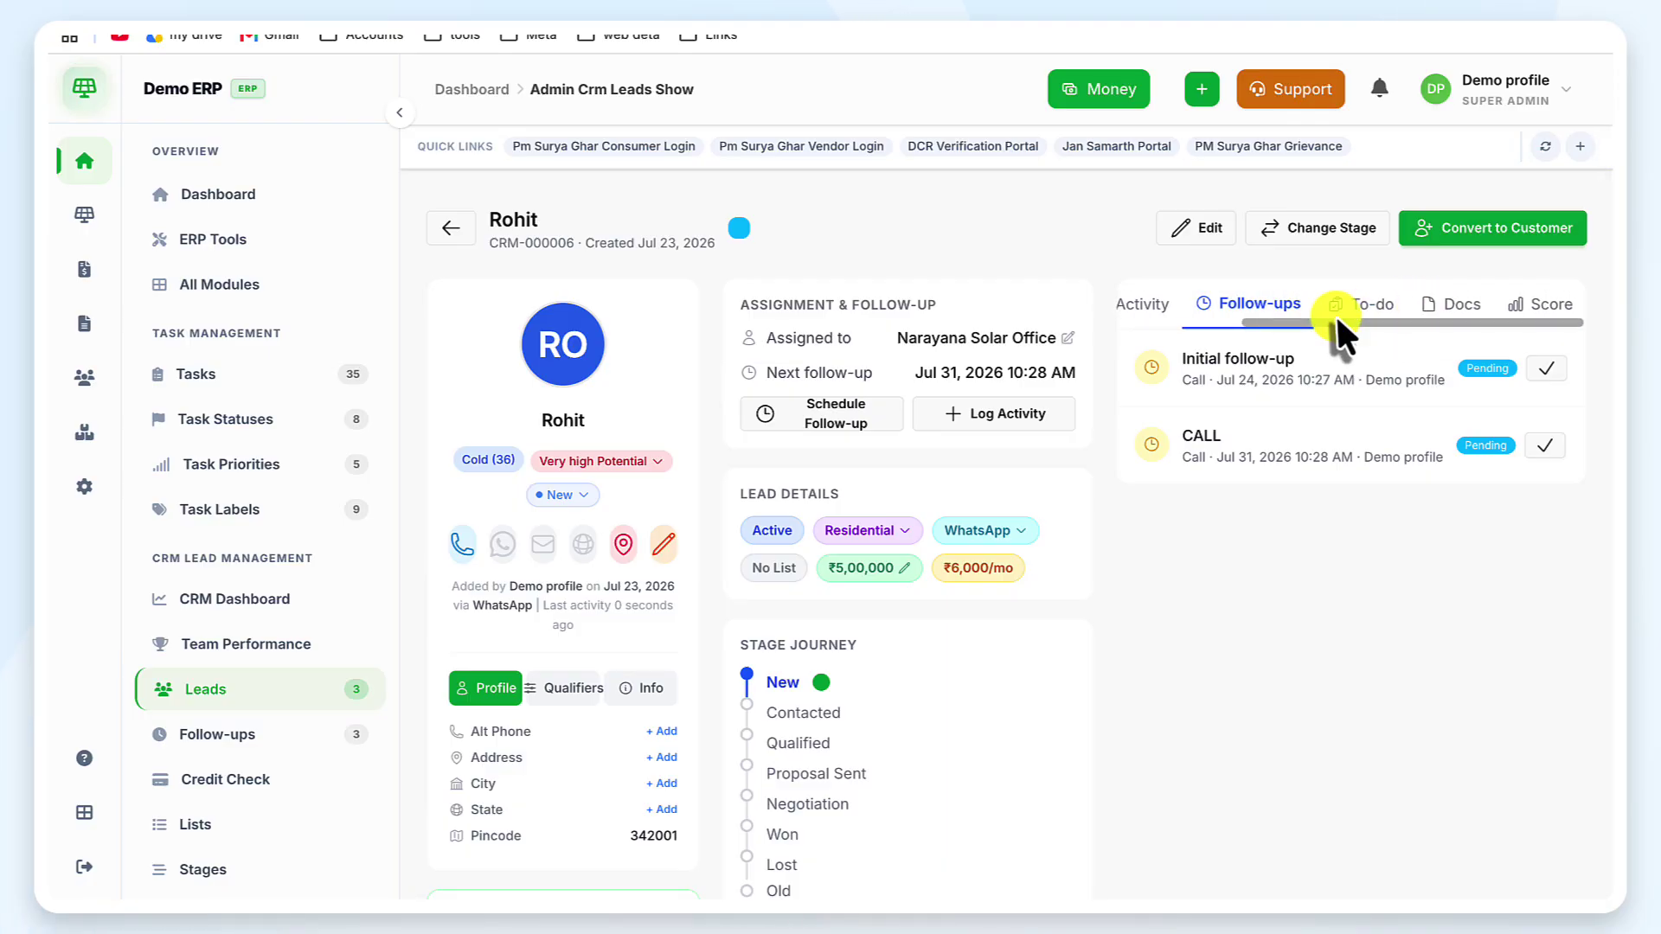
left_click(1362, 304)
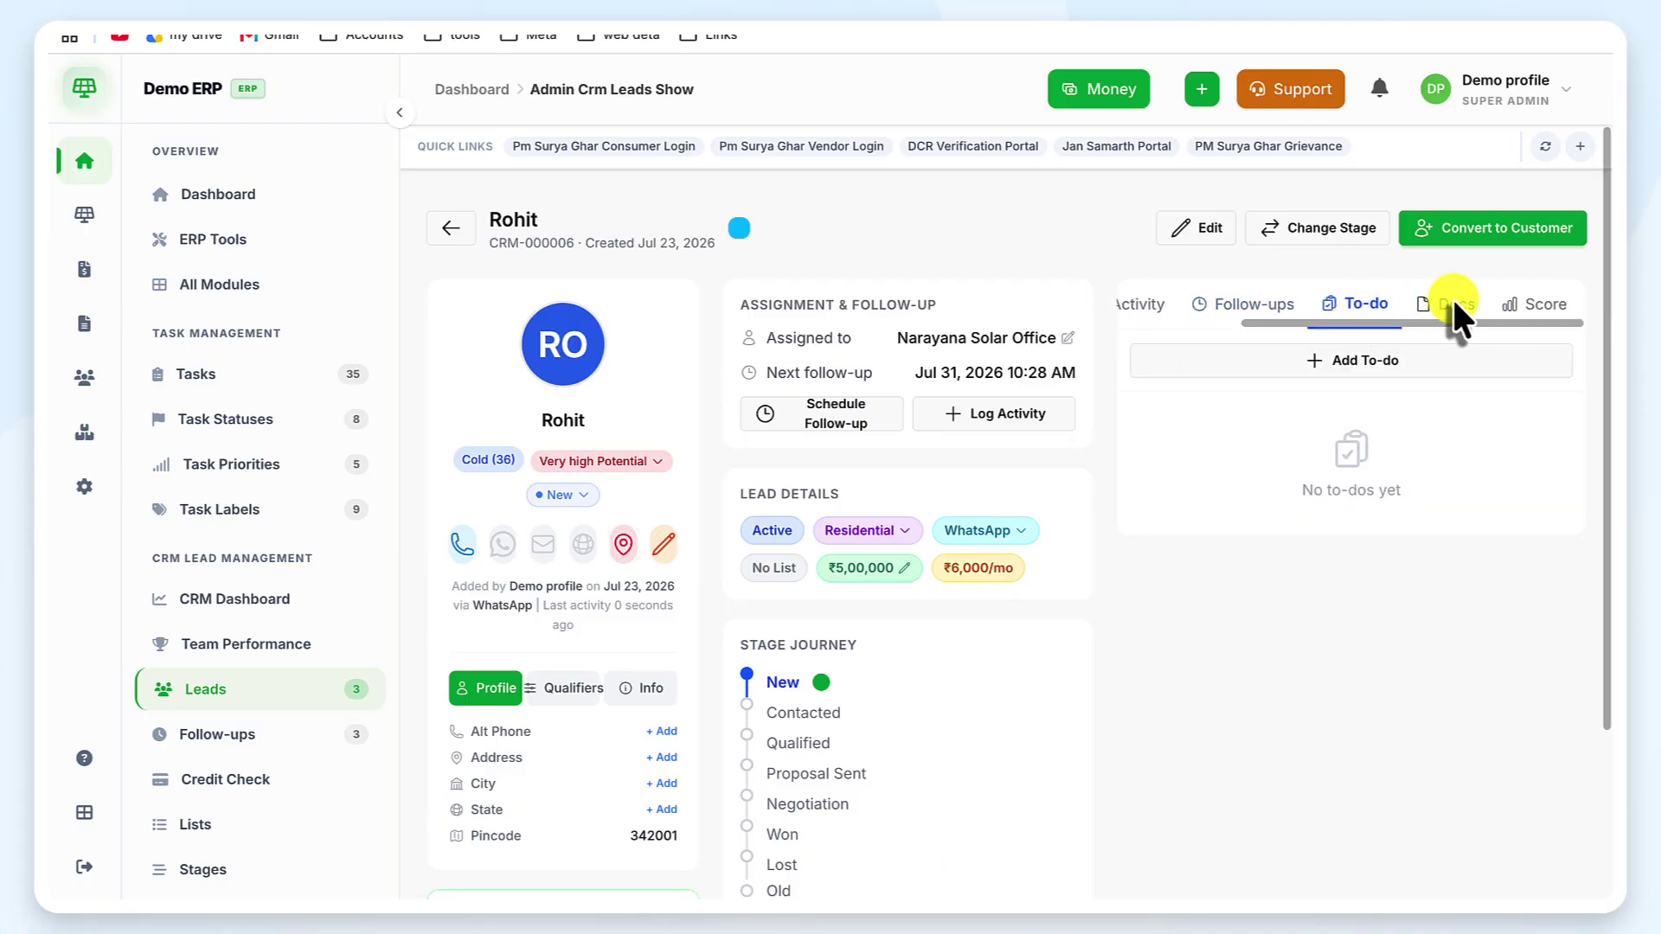
scroll(1452, 303, "left", 3)
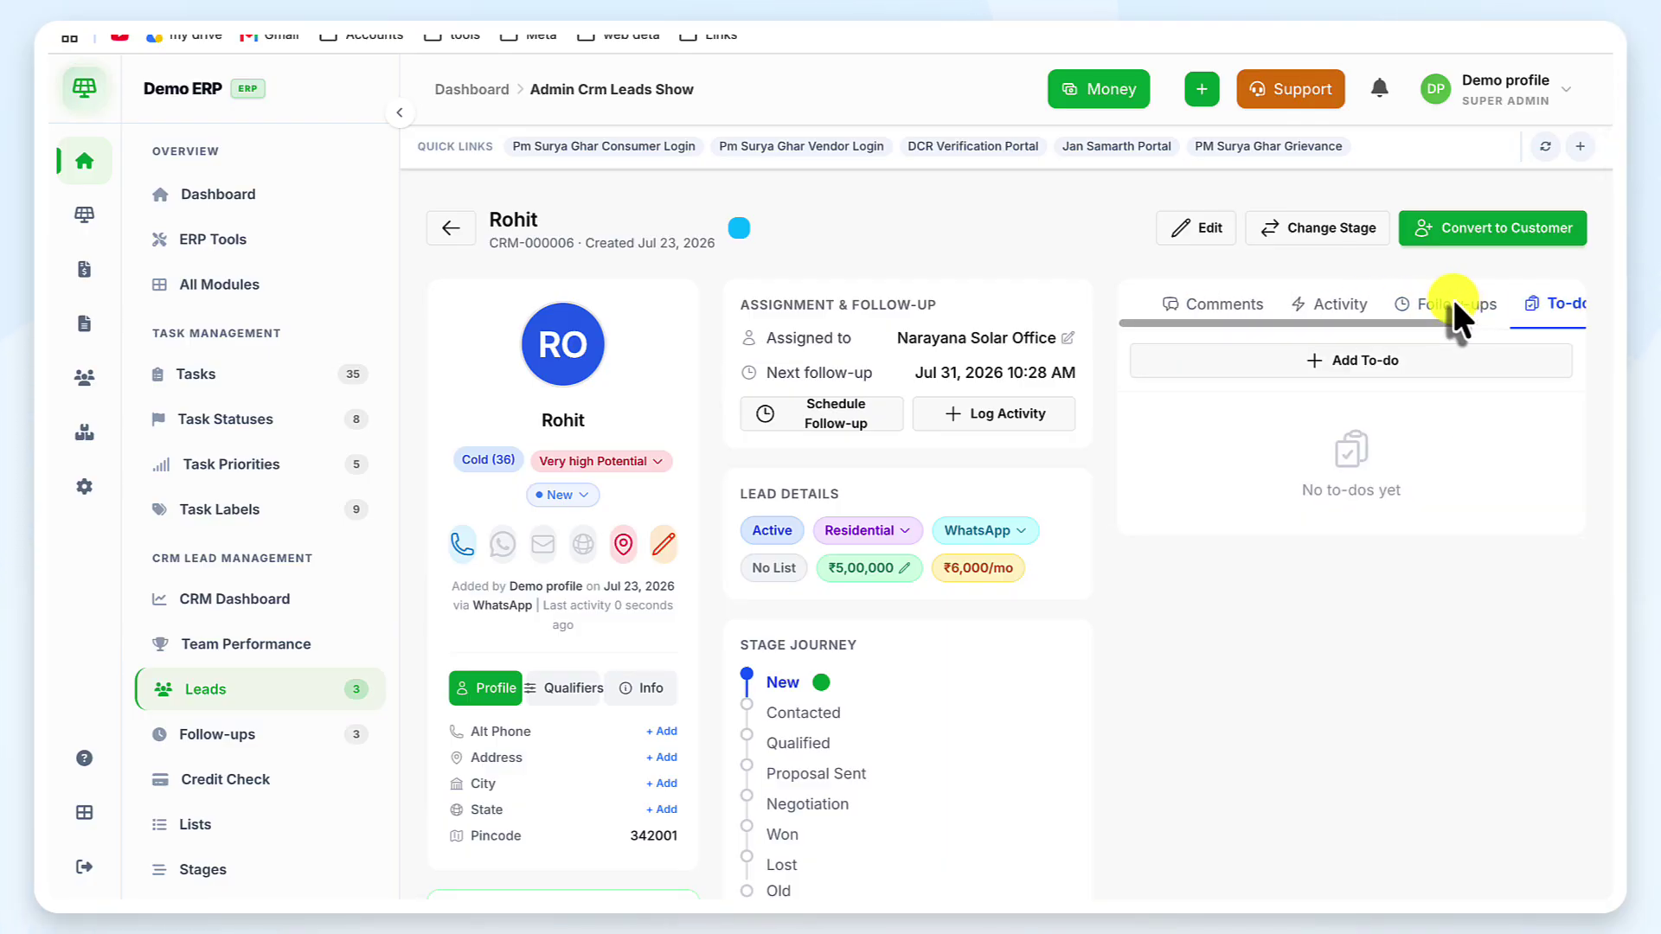
left_click(1156, 306)
scroll(937, 474, "down", 3)
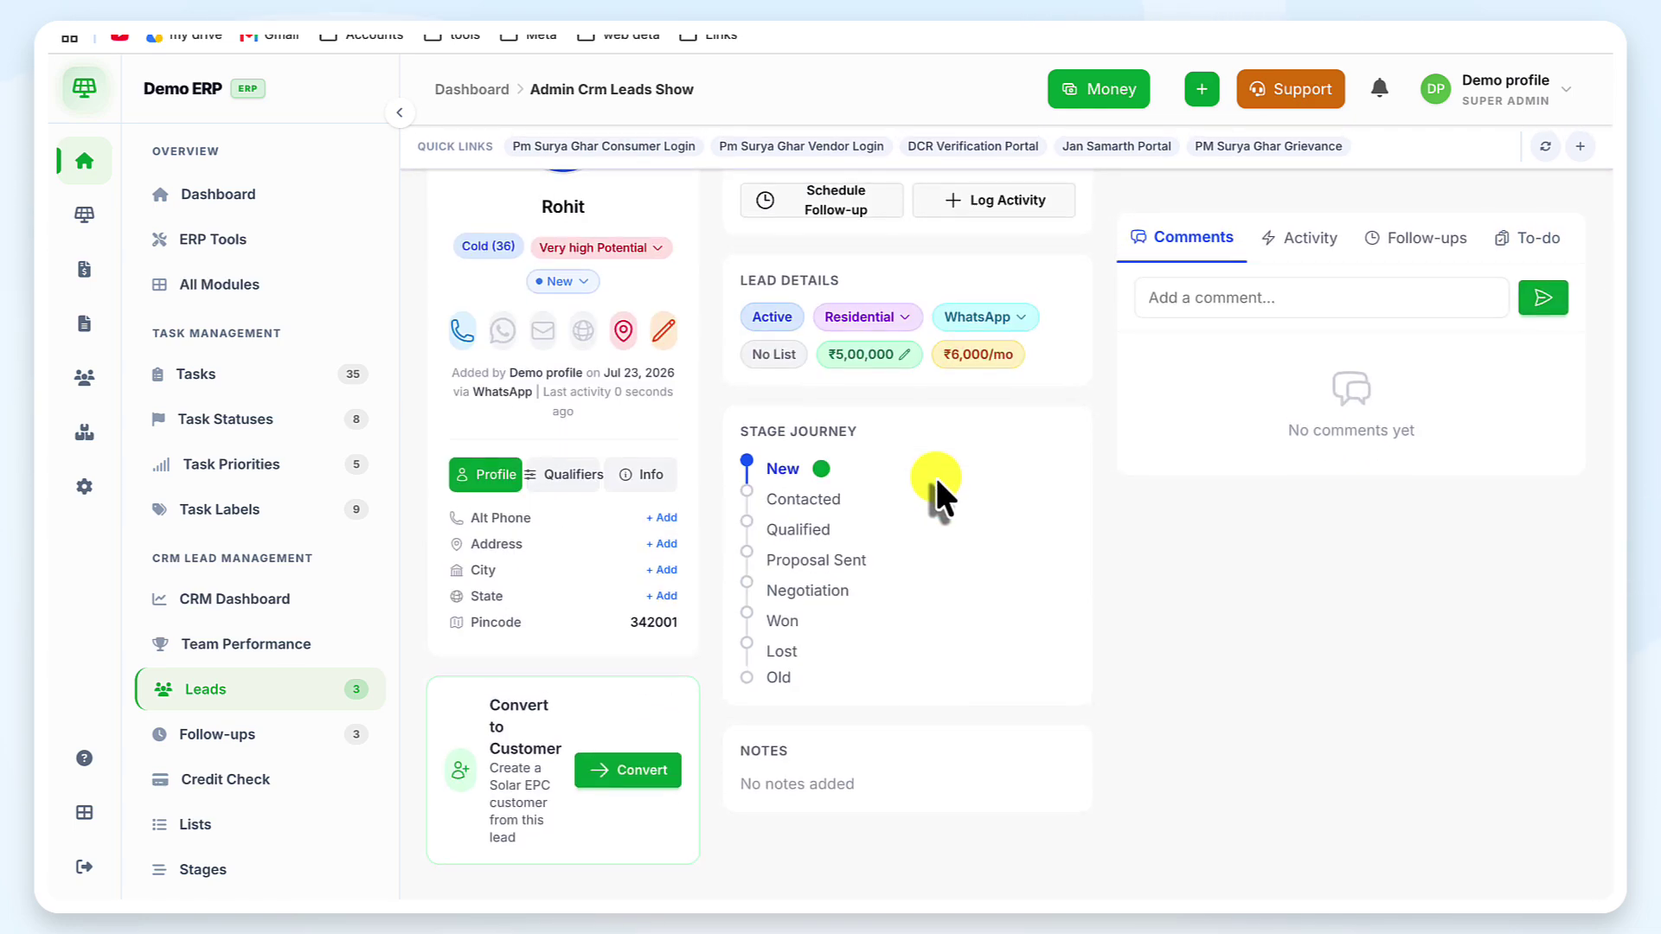
scroll(935, 475, "up", 3)
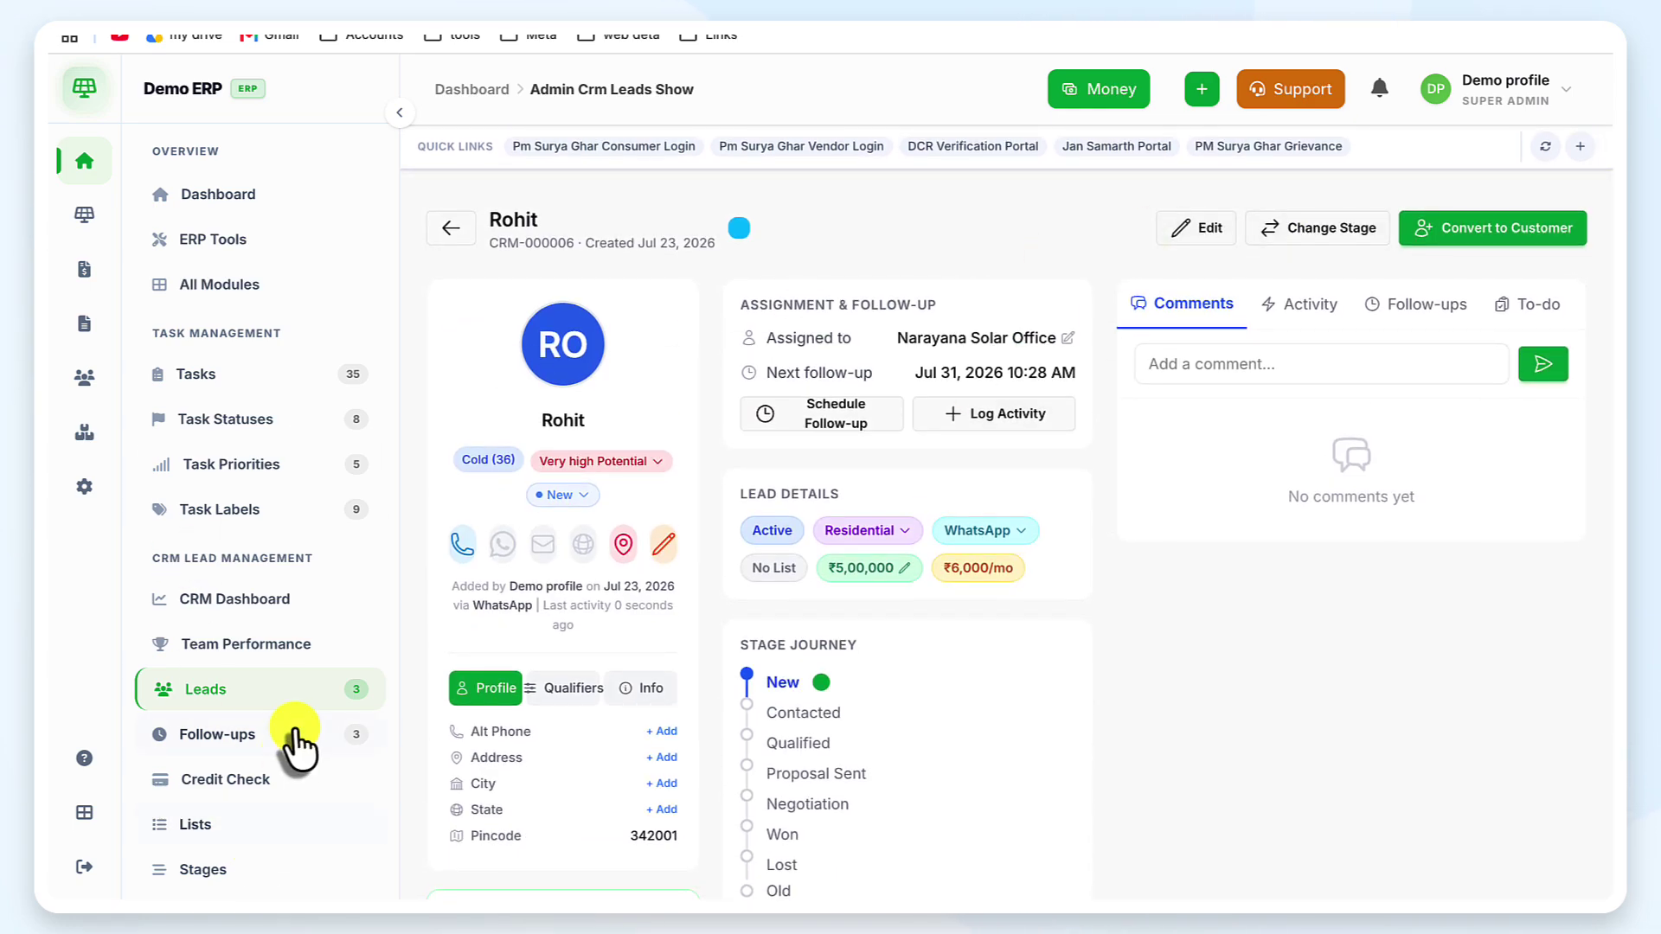
Open the Follow-ups page from the Leads section of the sidebar
left_click(314, 698)
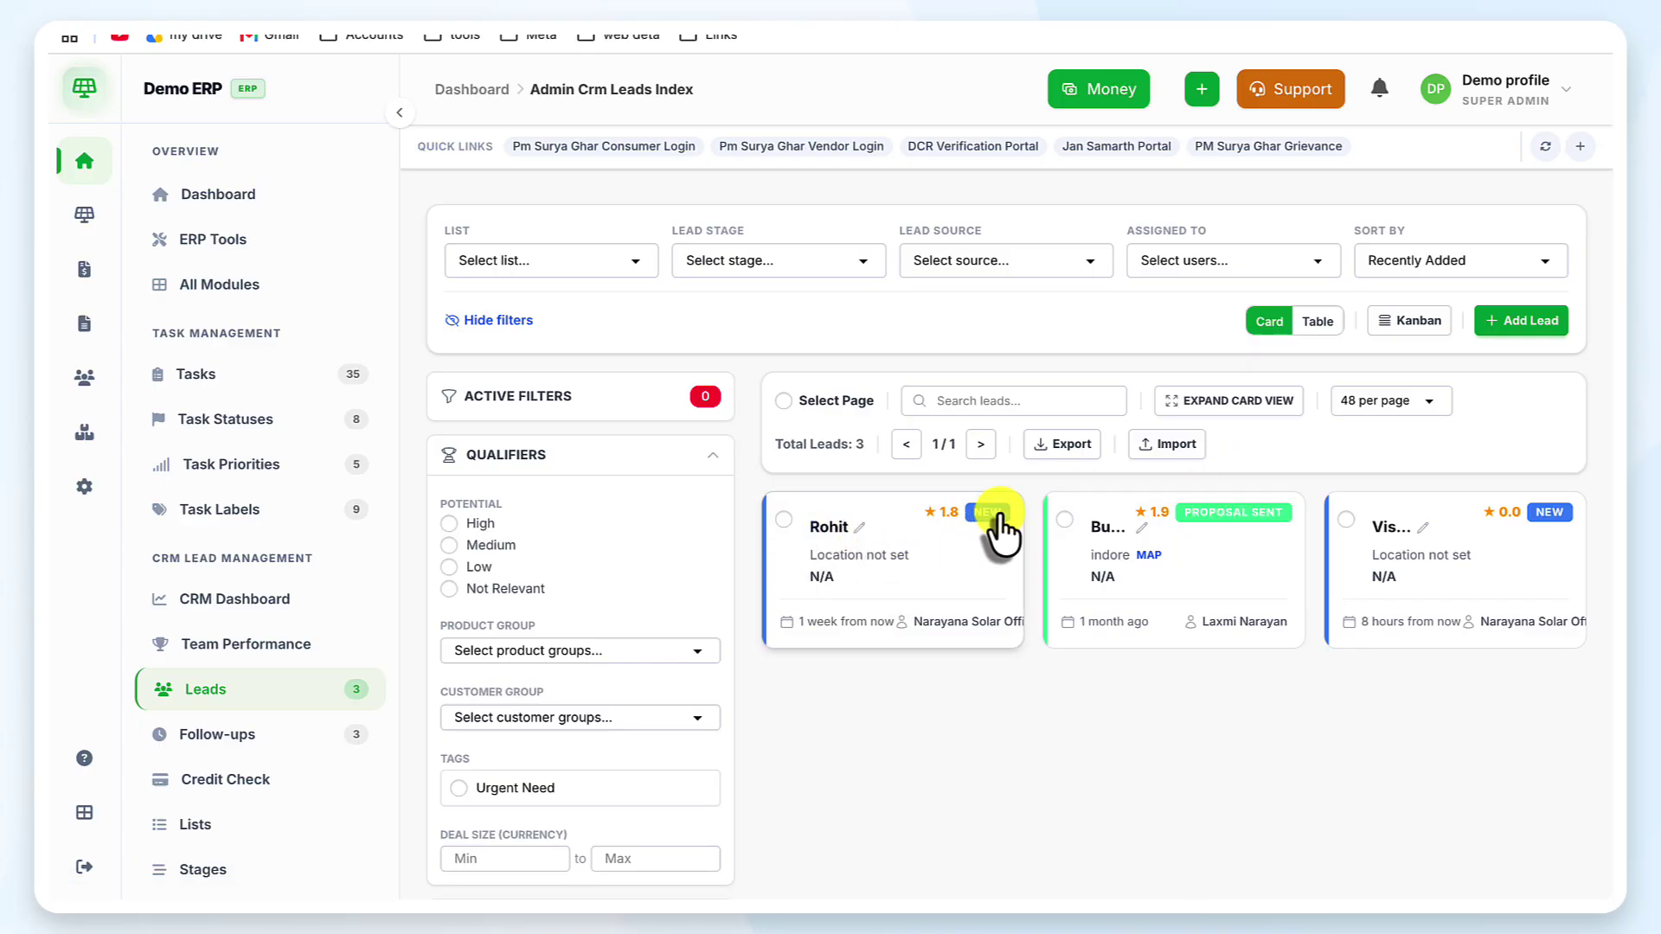
scroll(883, 567, "down", 3)
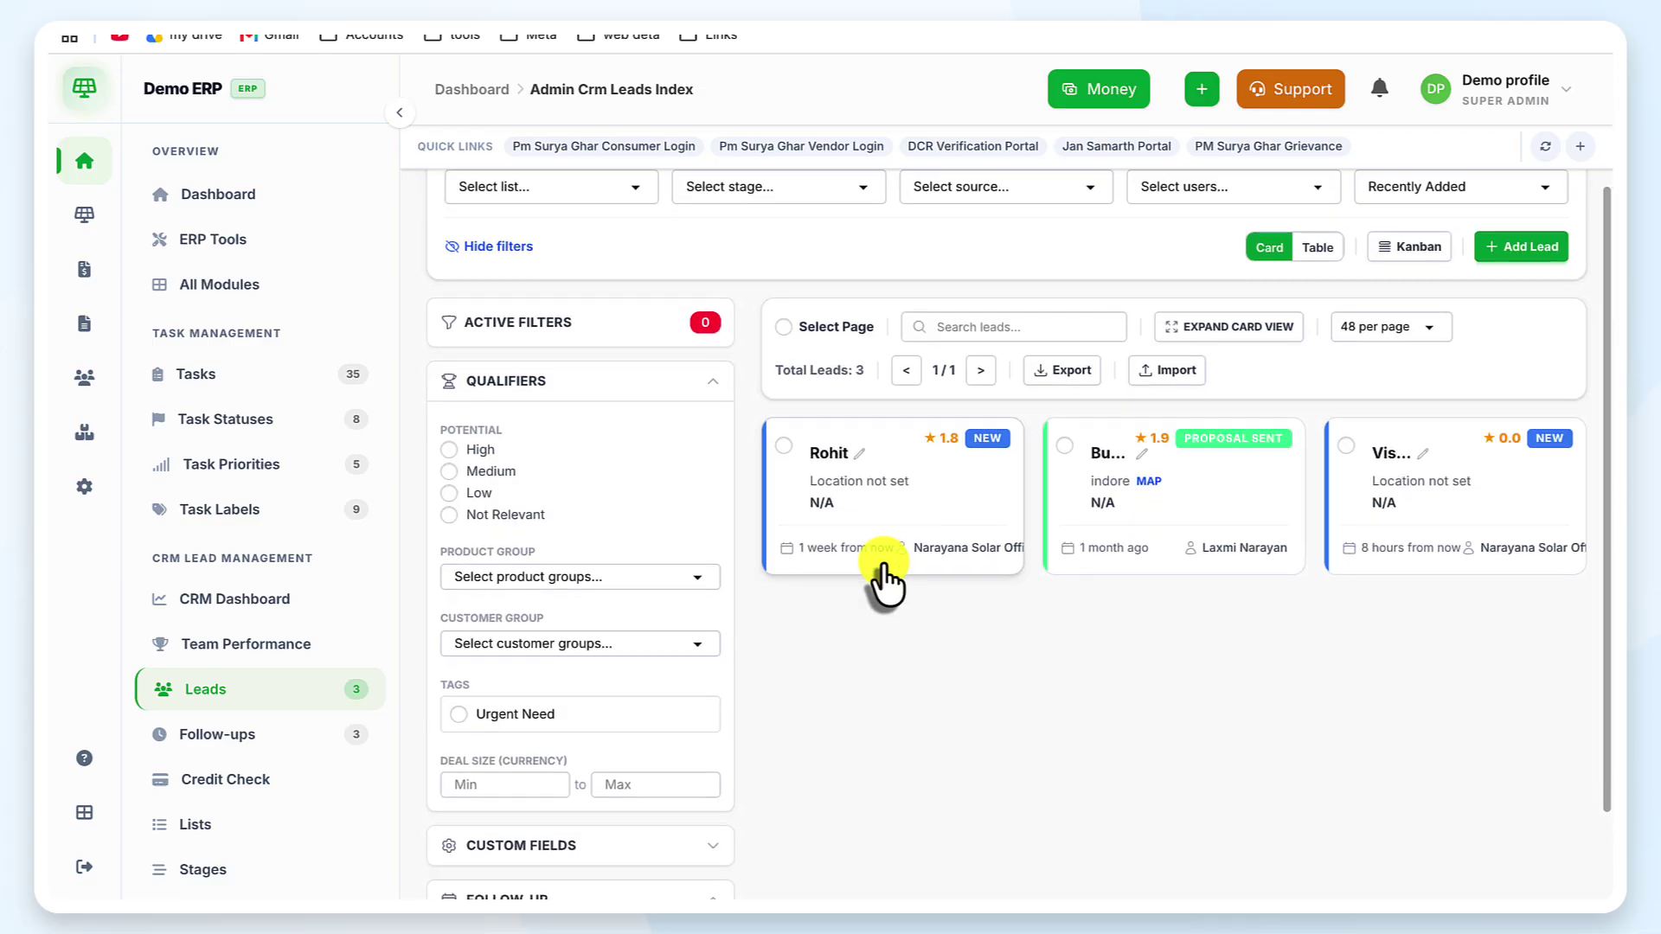
left_click(285, 744)
scroll(668, 648, "down", 6)
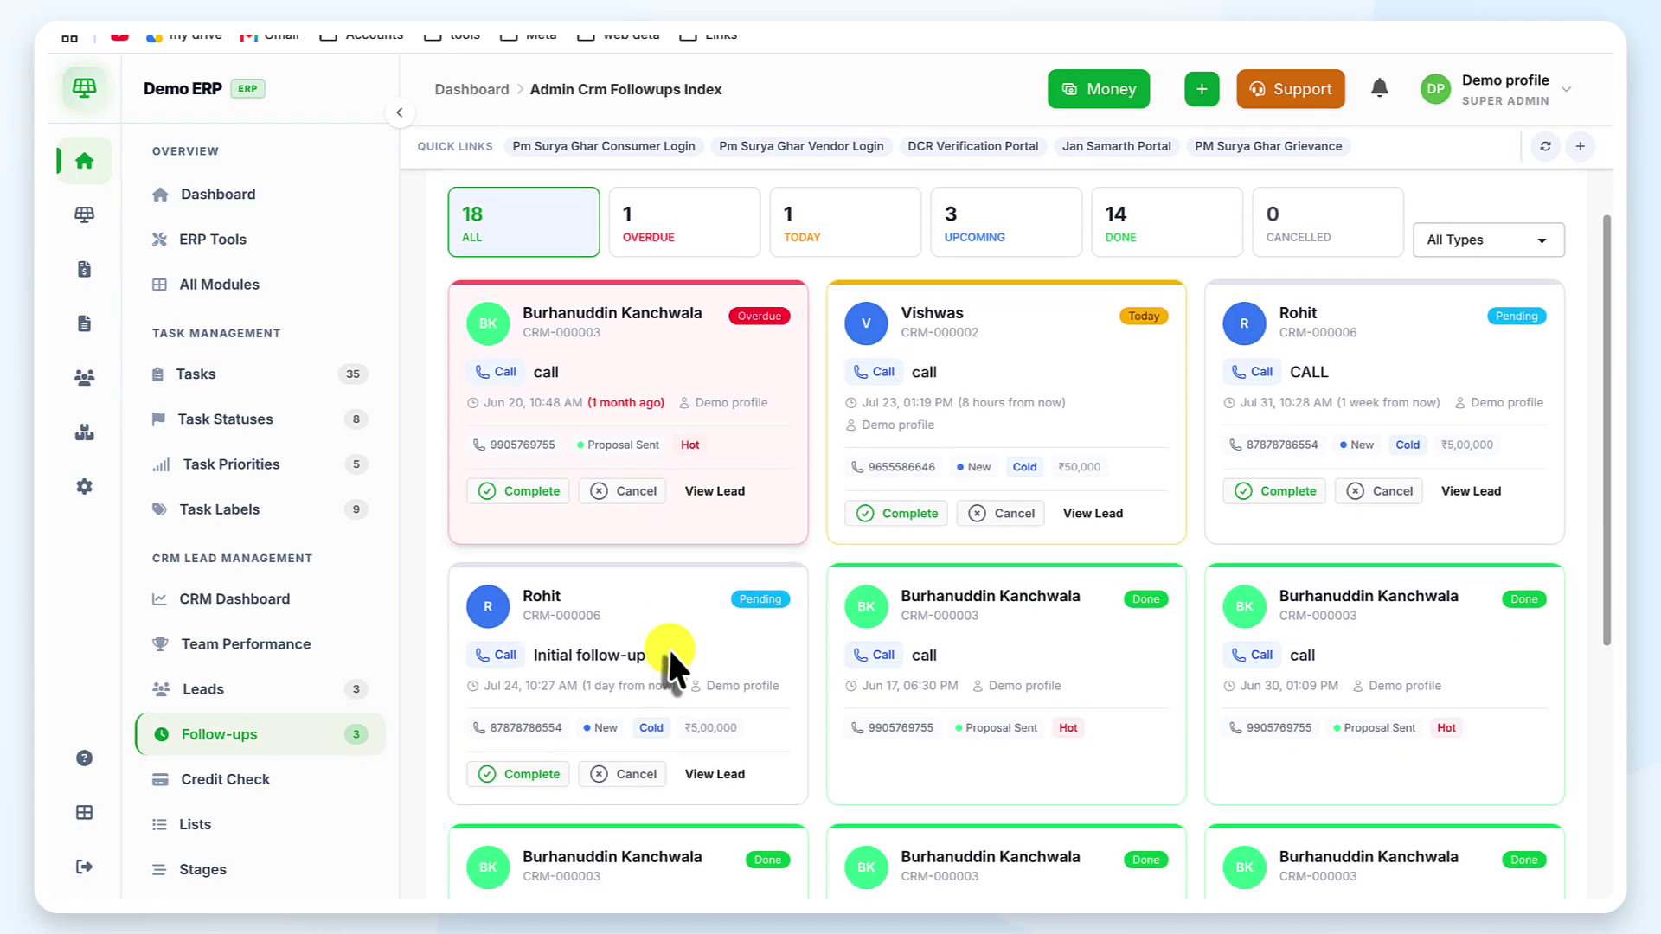
scroll(668, 646, "up", 7)
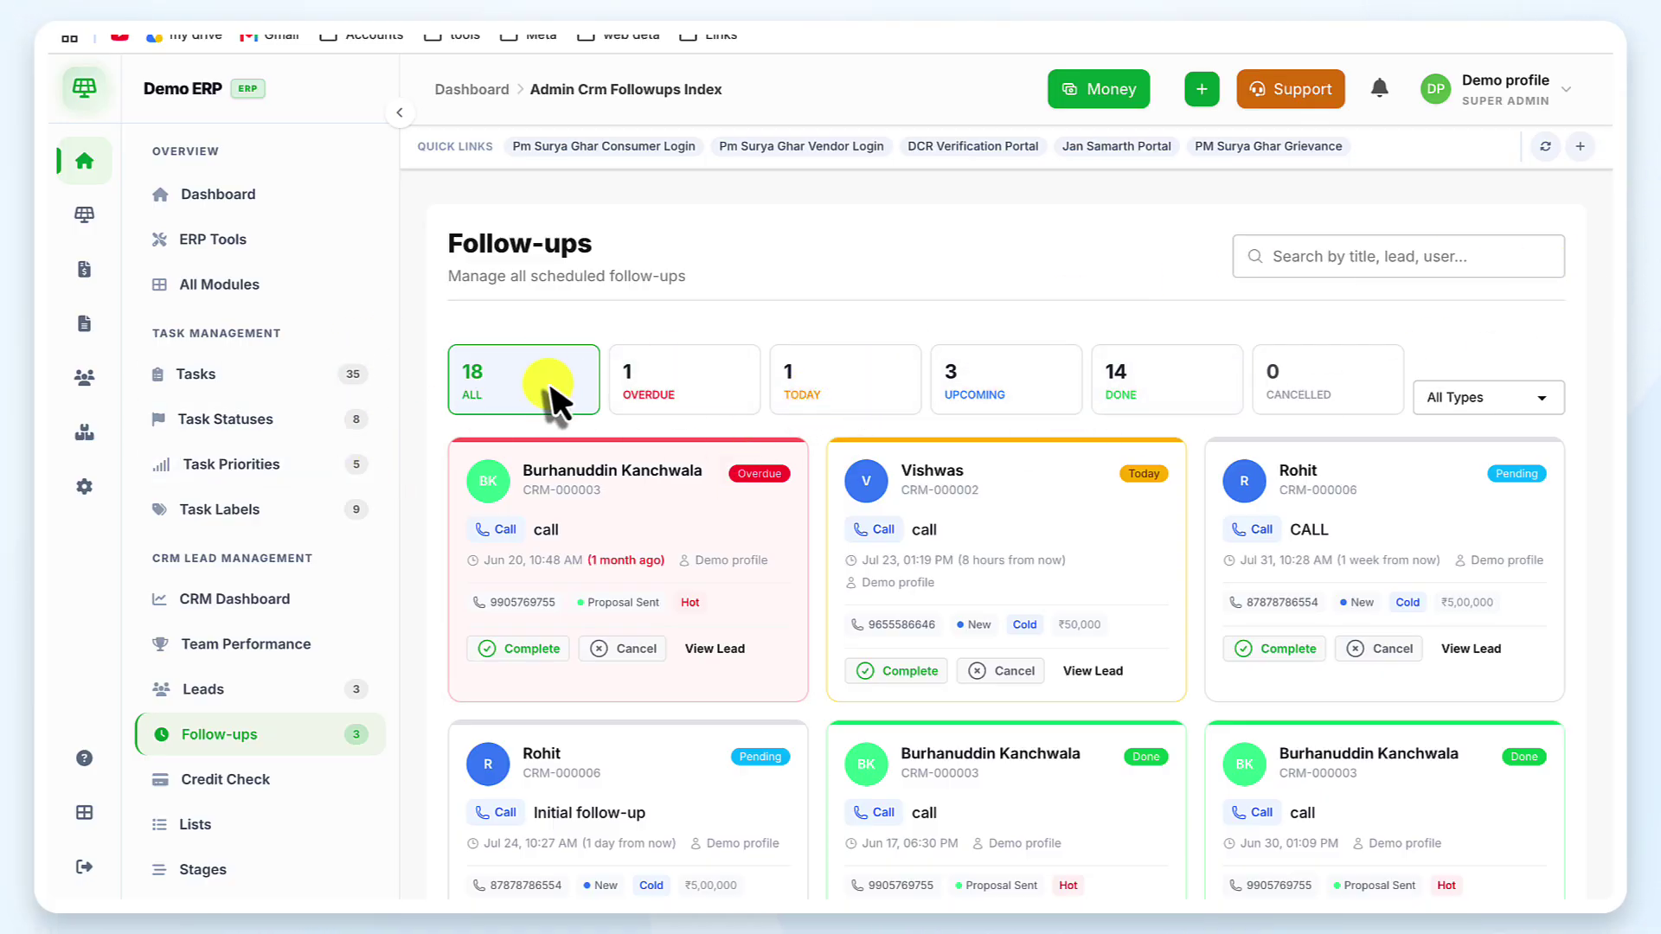
Filter the follow-up cards by Overdue, then Today, then Done (14 of 18)
left_click(682, 375)
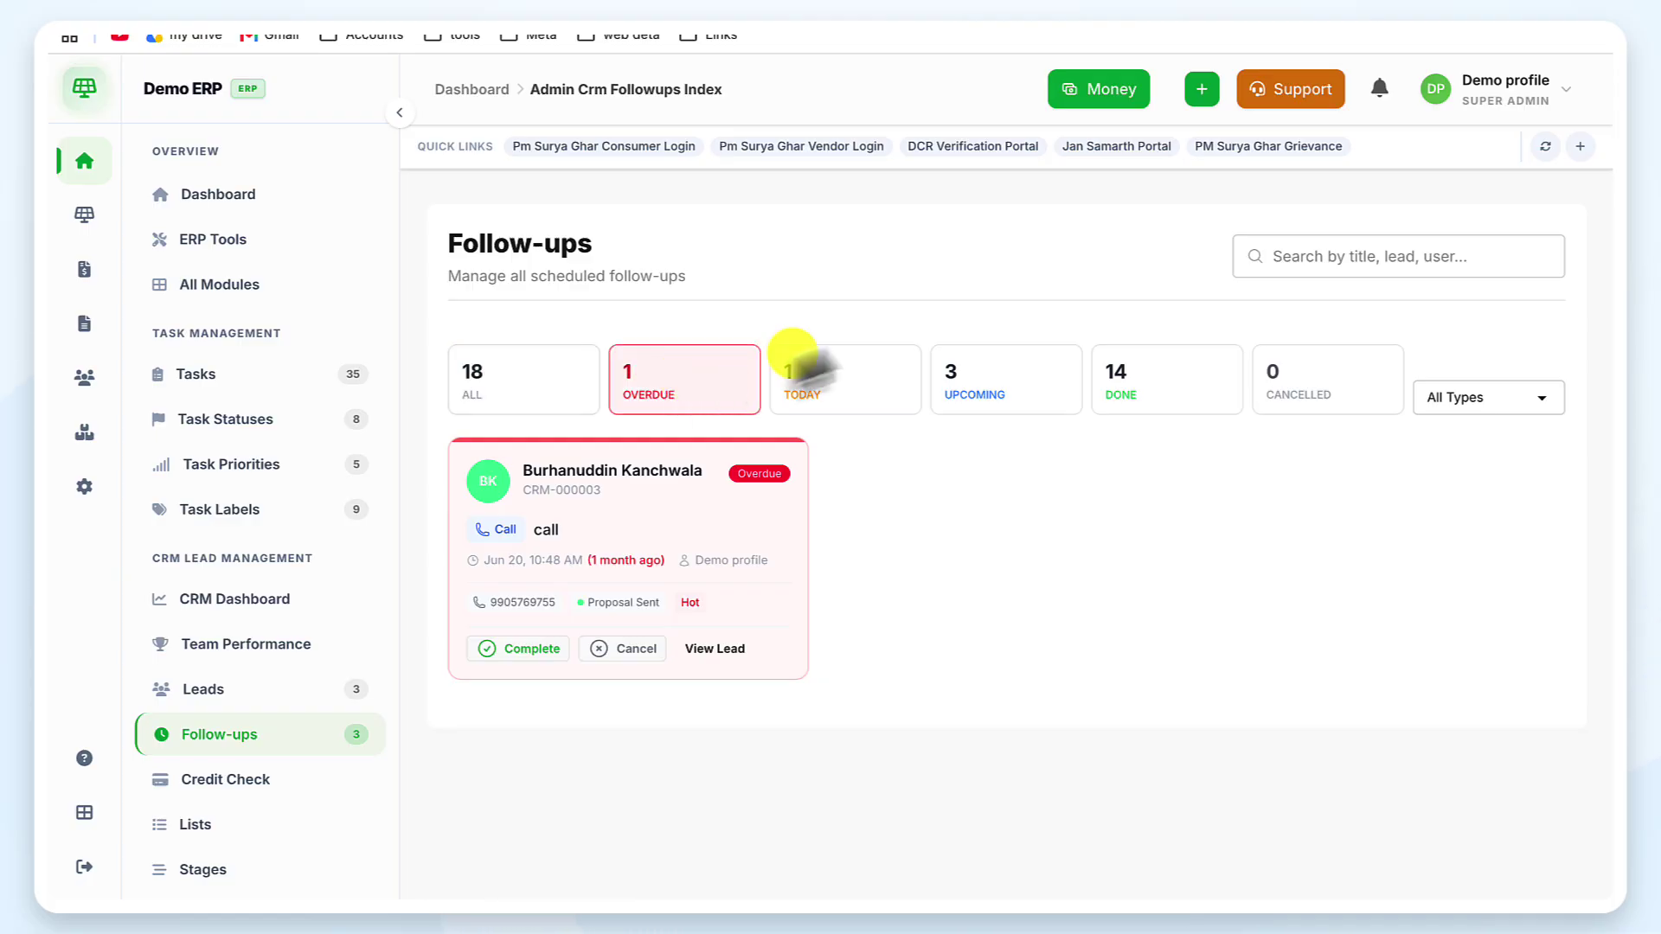
left_click(889, 402)
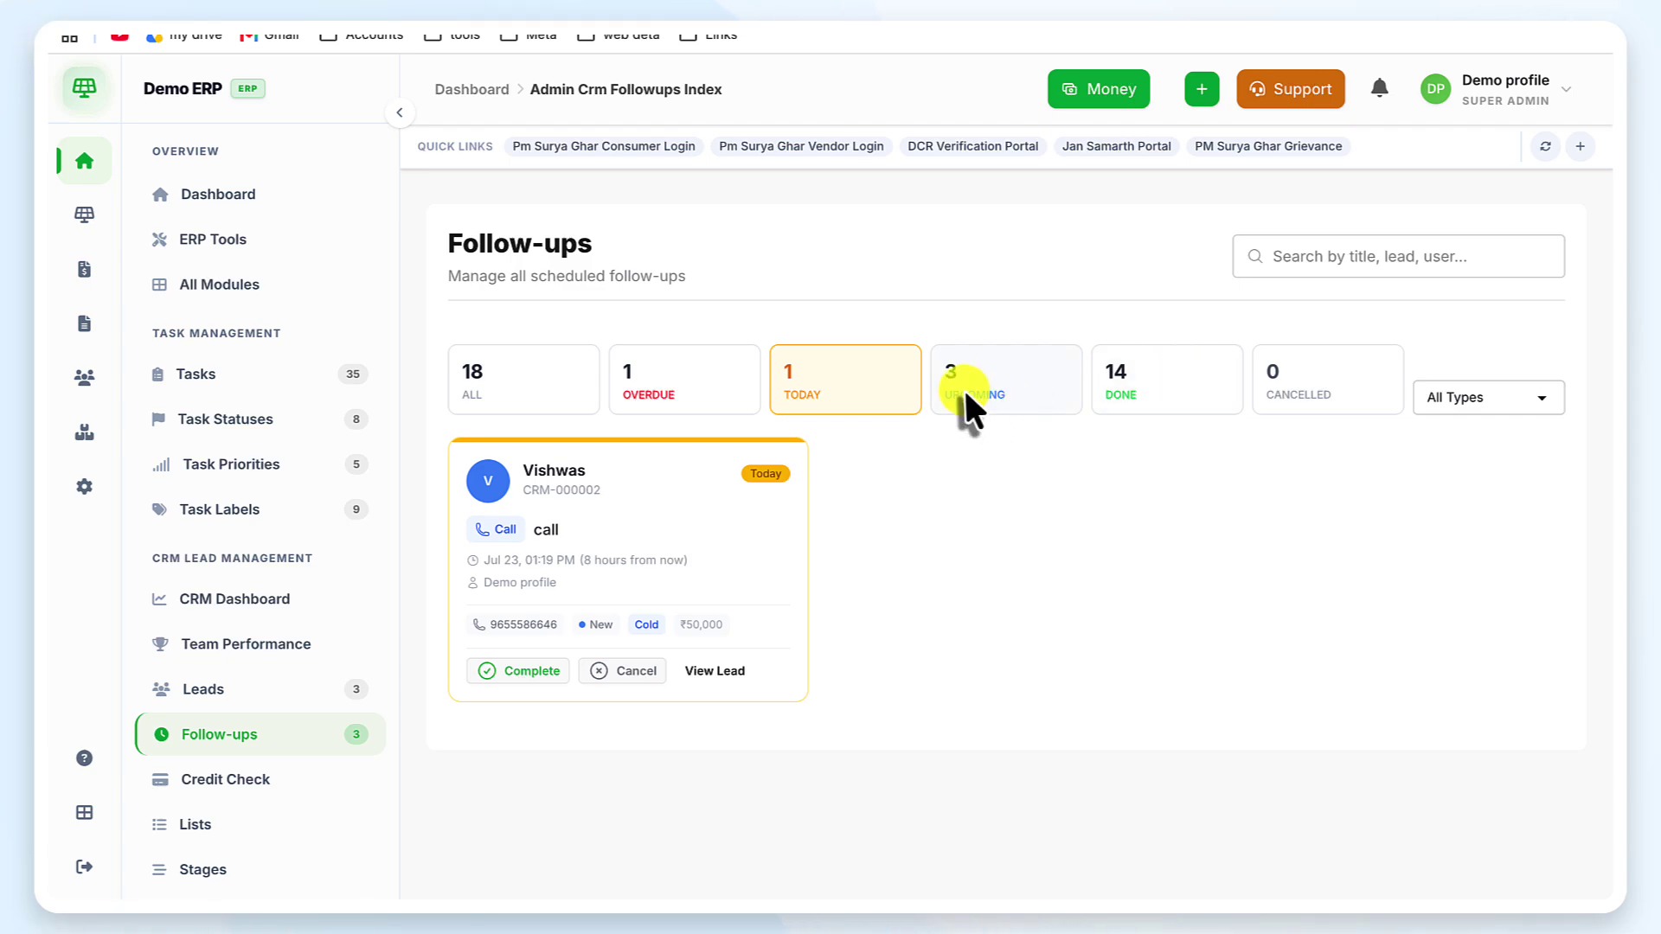
left_click(1165, 365)
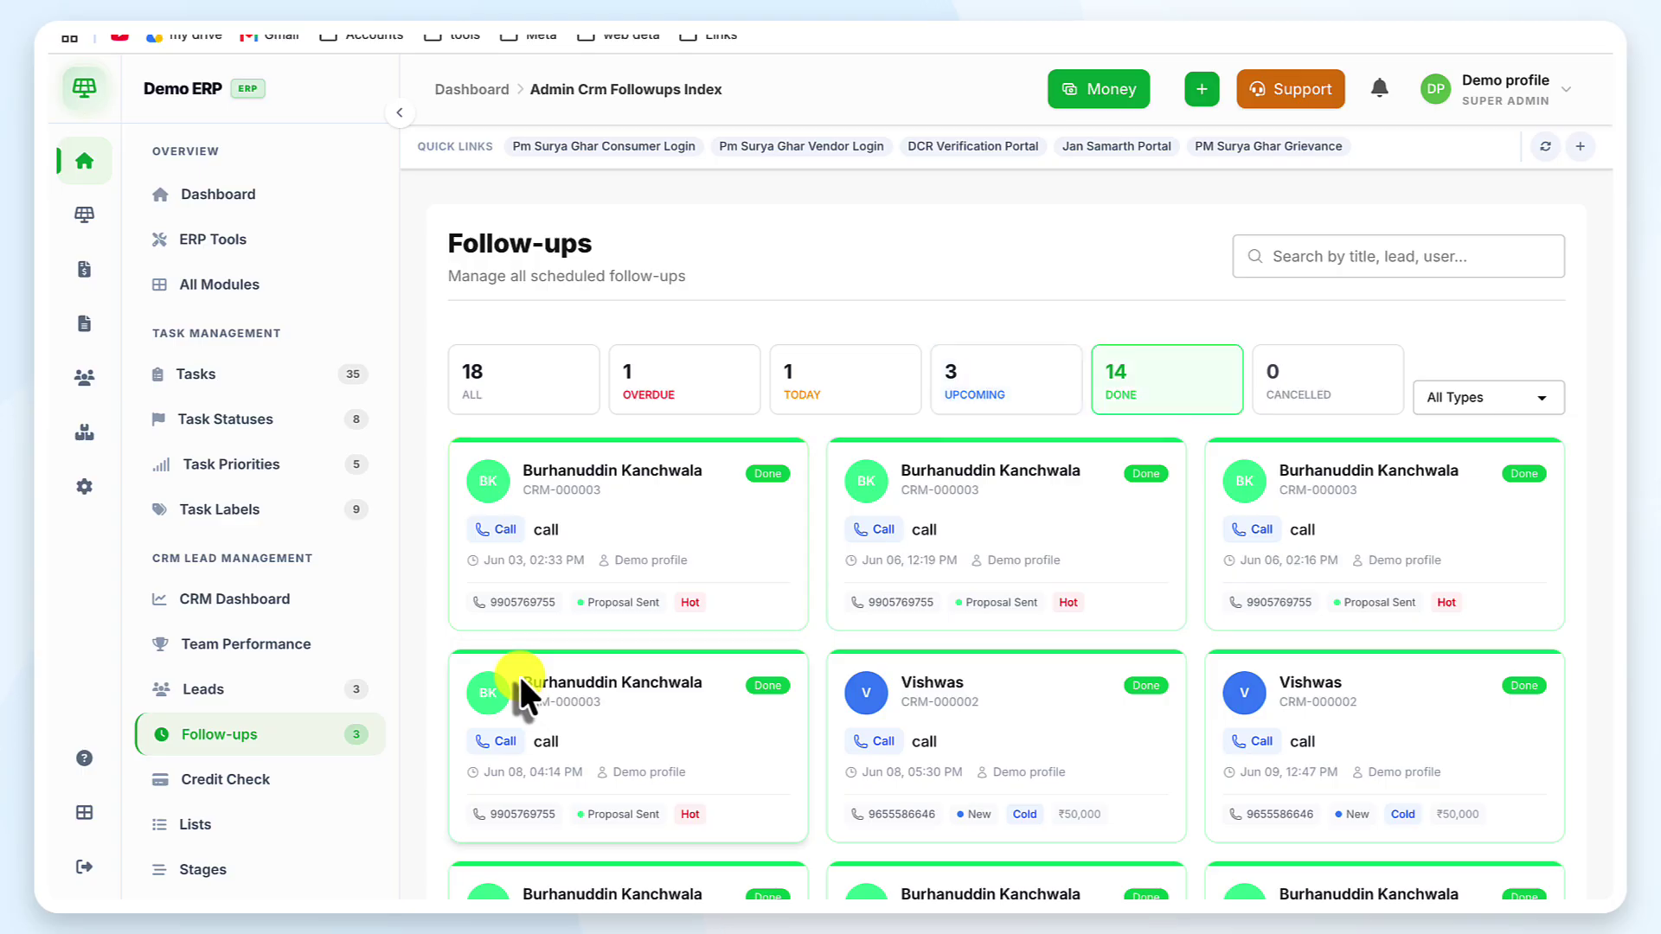
Complete today's call follow-up from the Upcoming view, bringing the Done count to 15
left_click(972, 372)
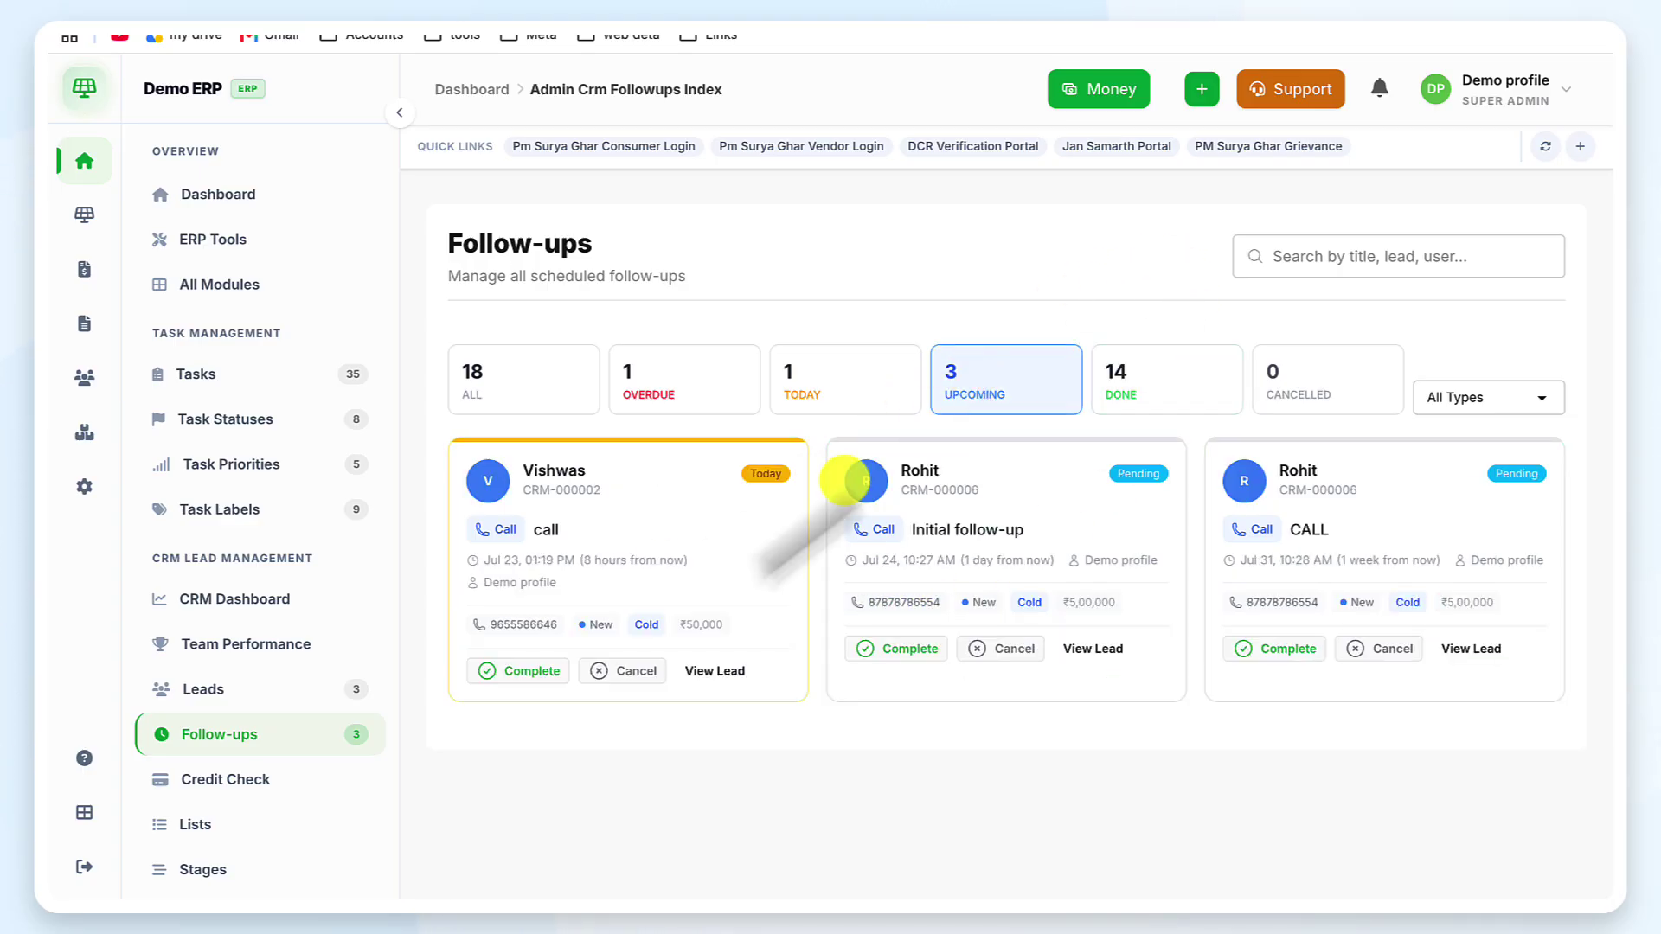
left_click(543, 664)
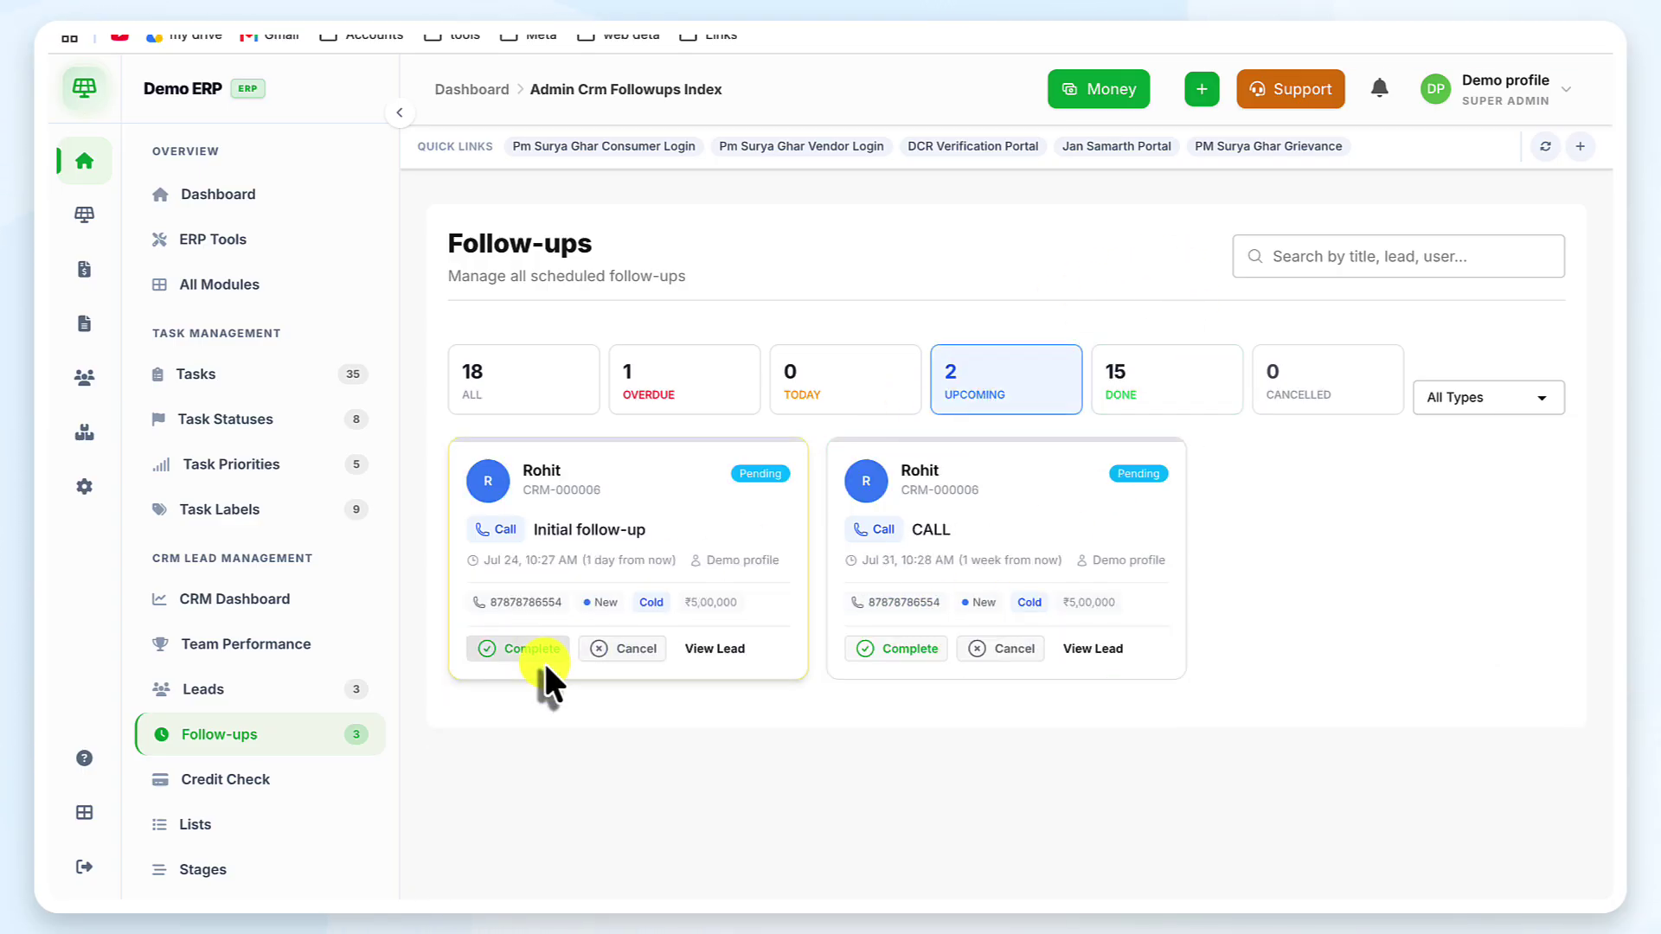
left_click(1156, 374)
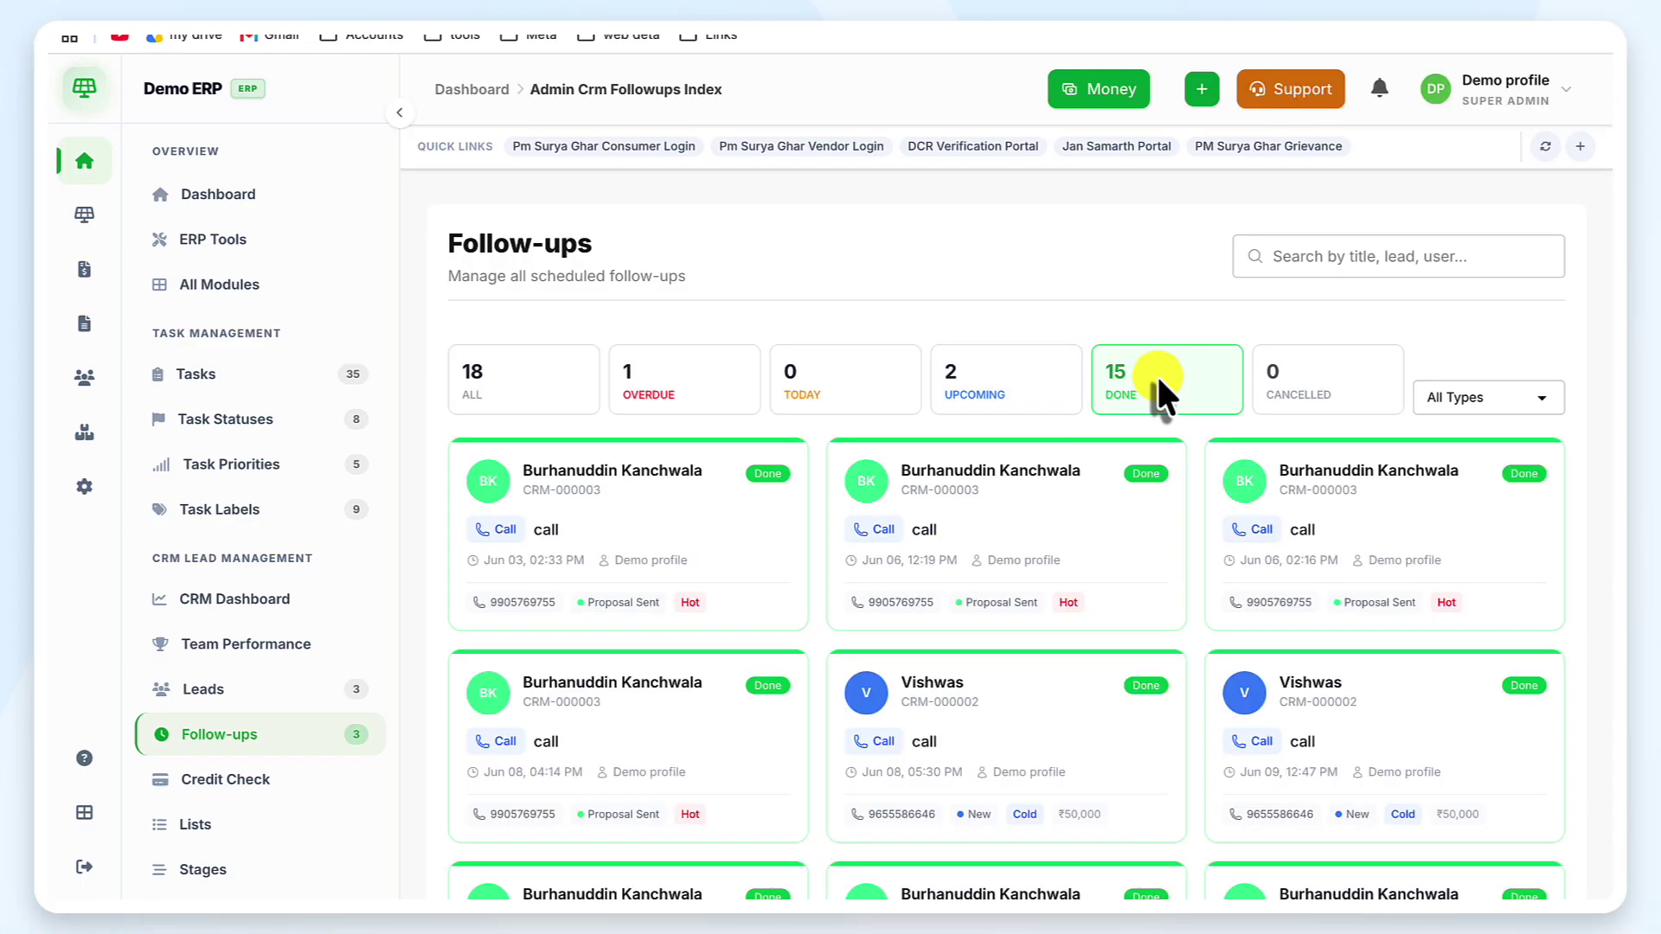
scroll(212, 727, "down", 1)
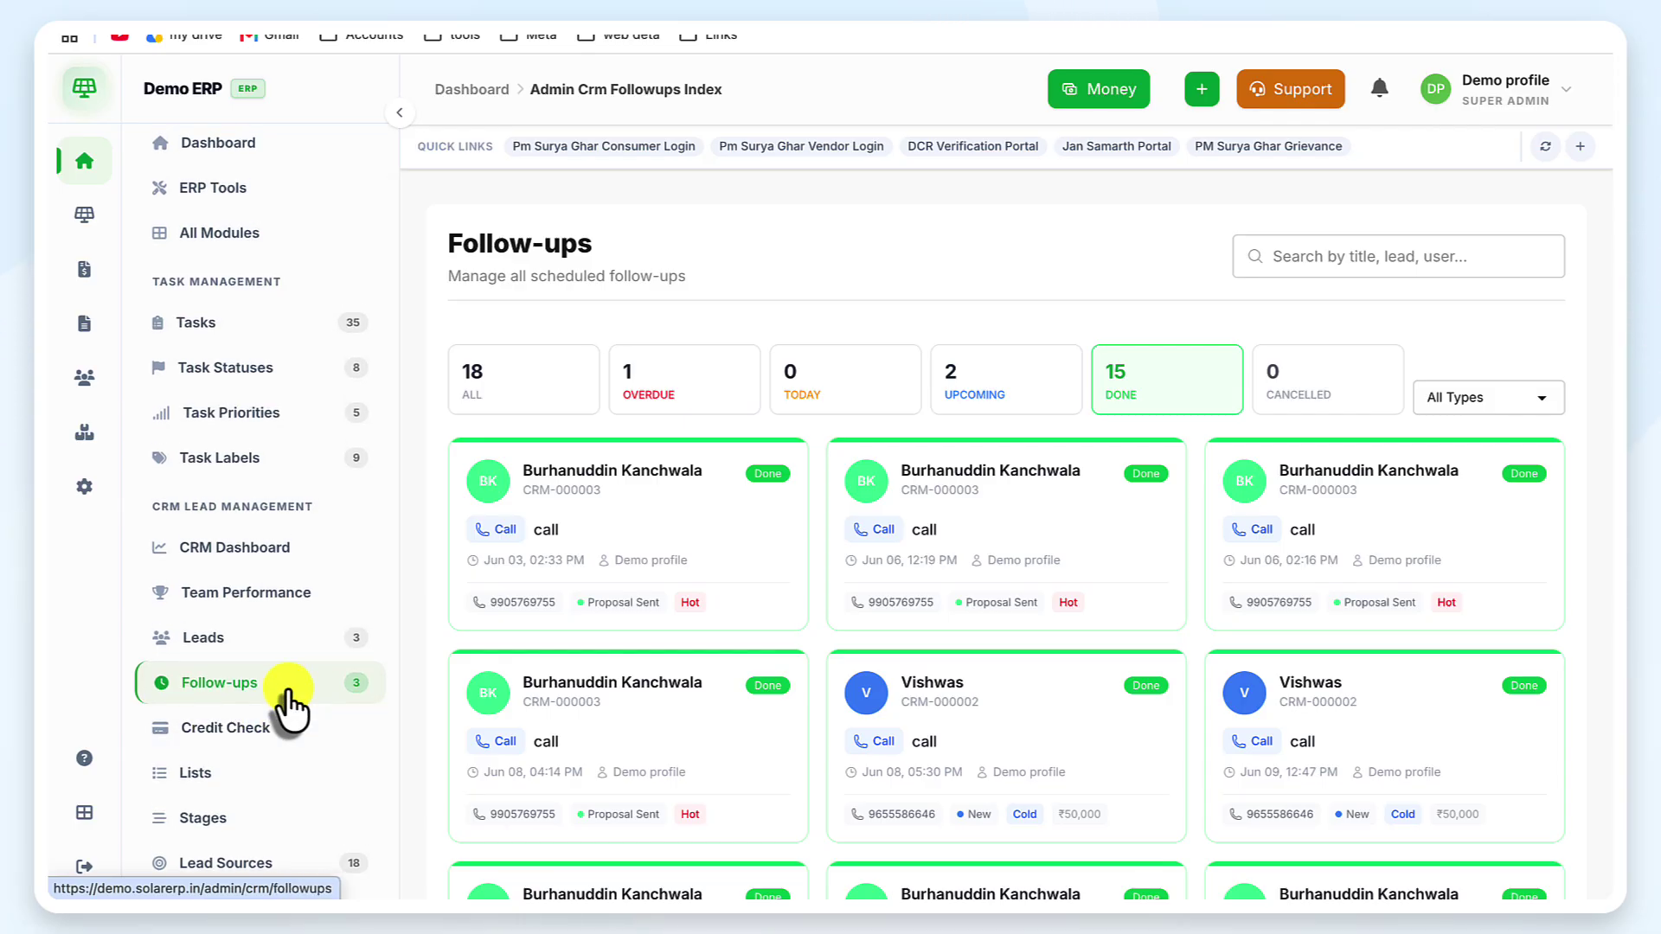
Open the Credit Score Check page and choose CRIF PDF Check as the credit bureau provider
left_click(267, 725)
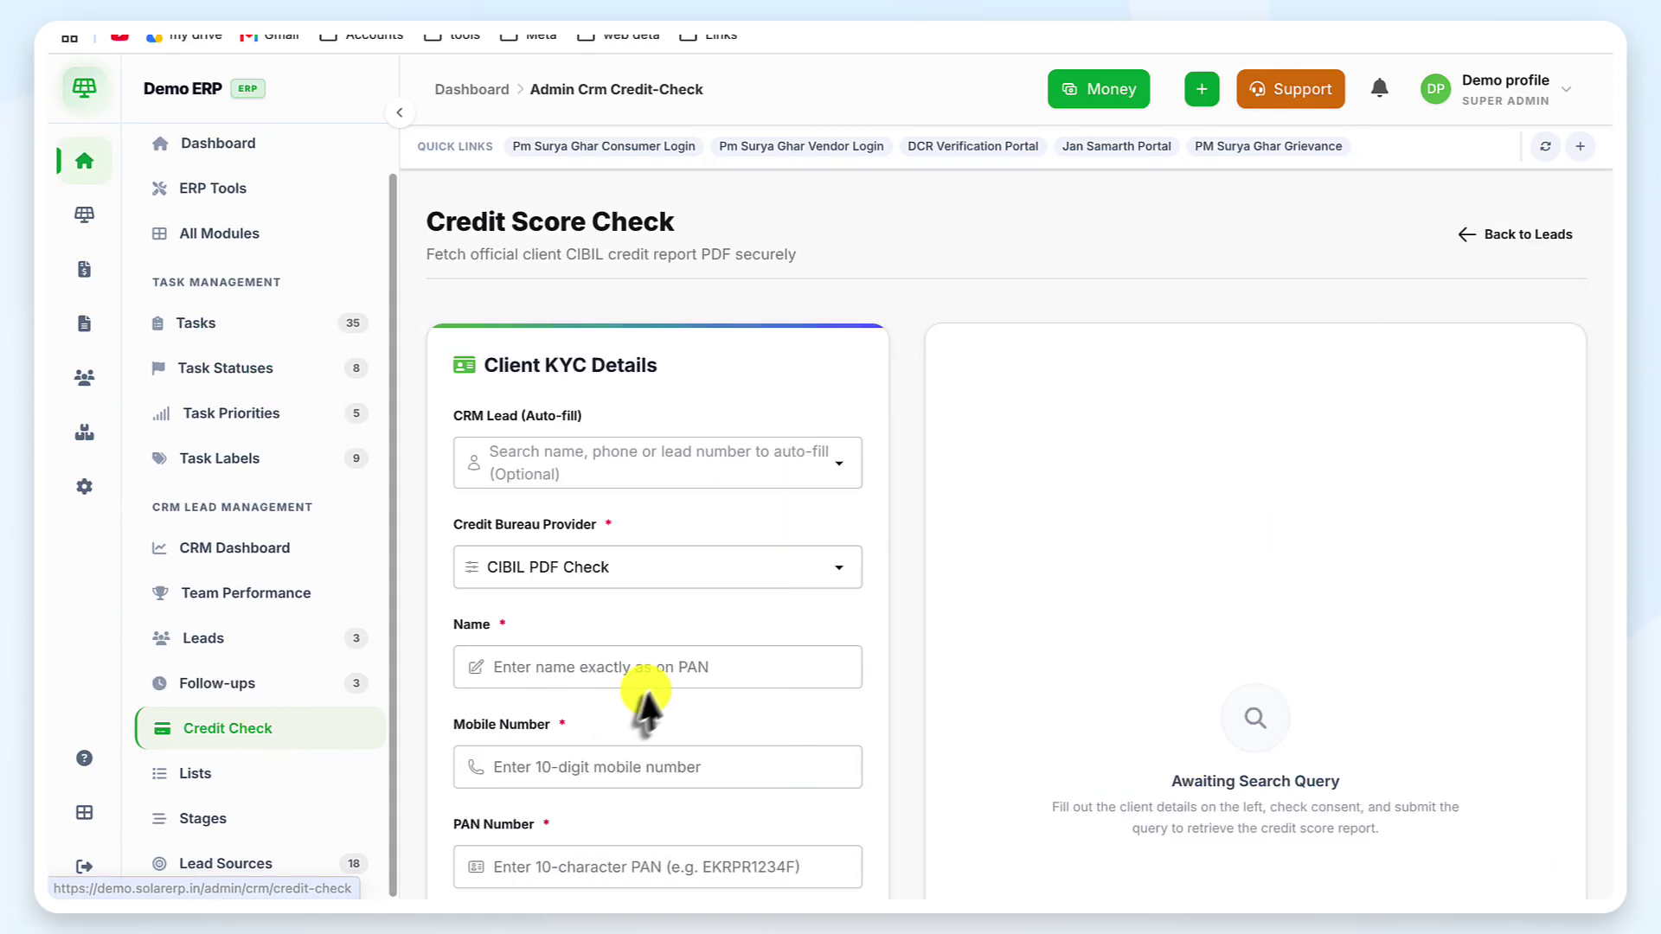
scroll(651, 683, "down", 1)
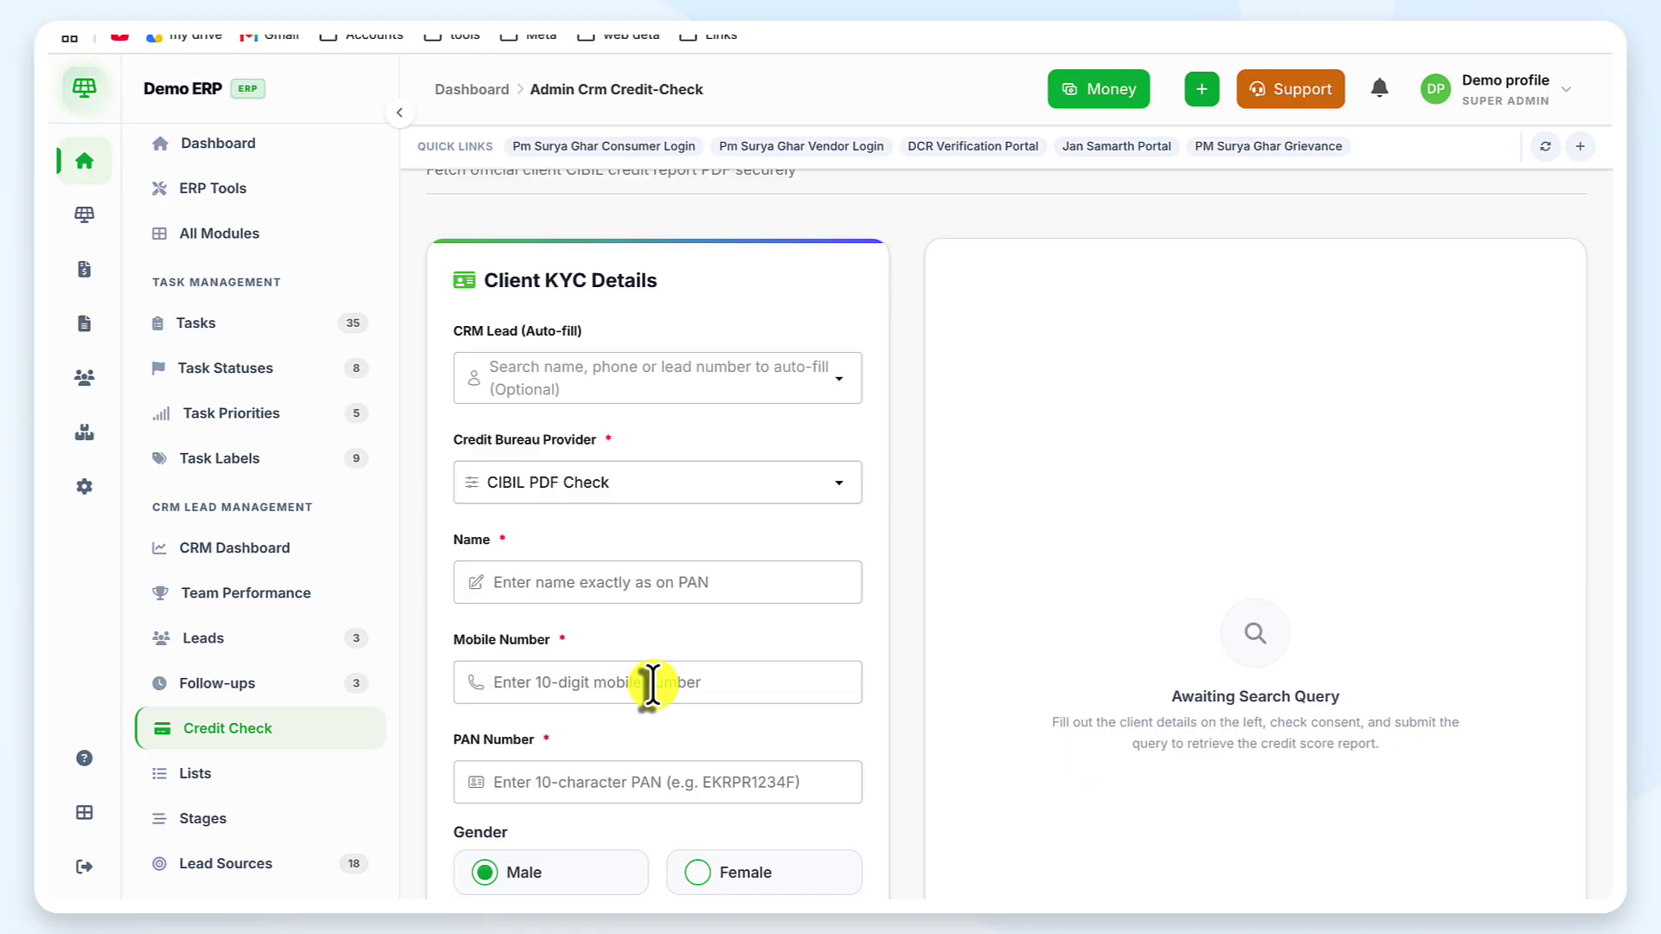
scroll(651, 683, "down", 1)
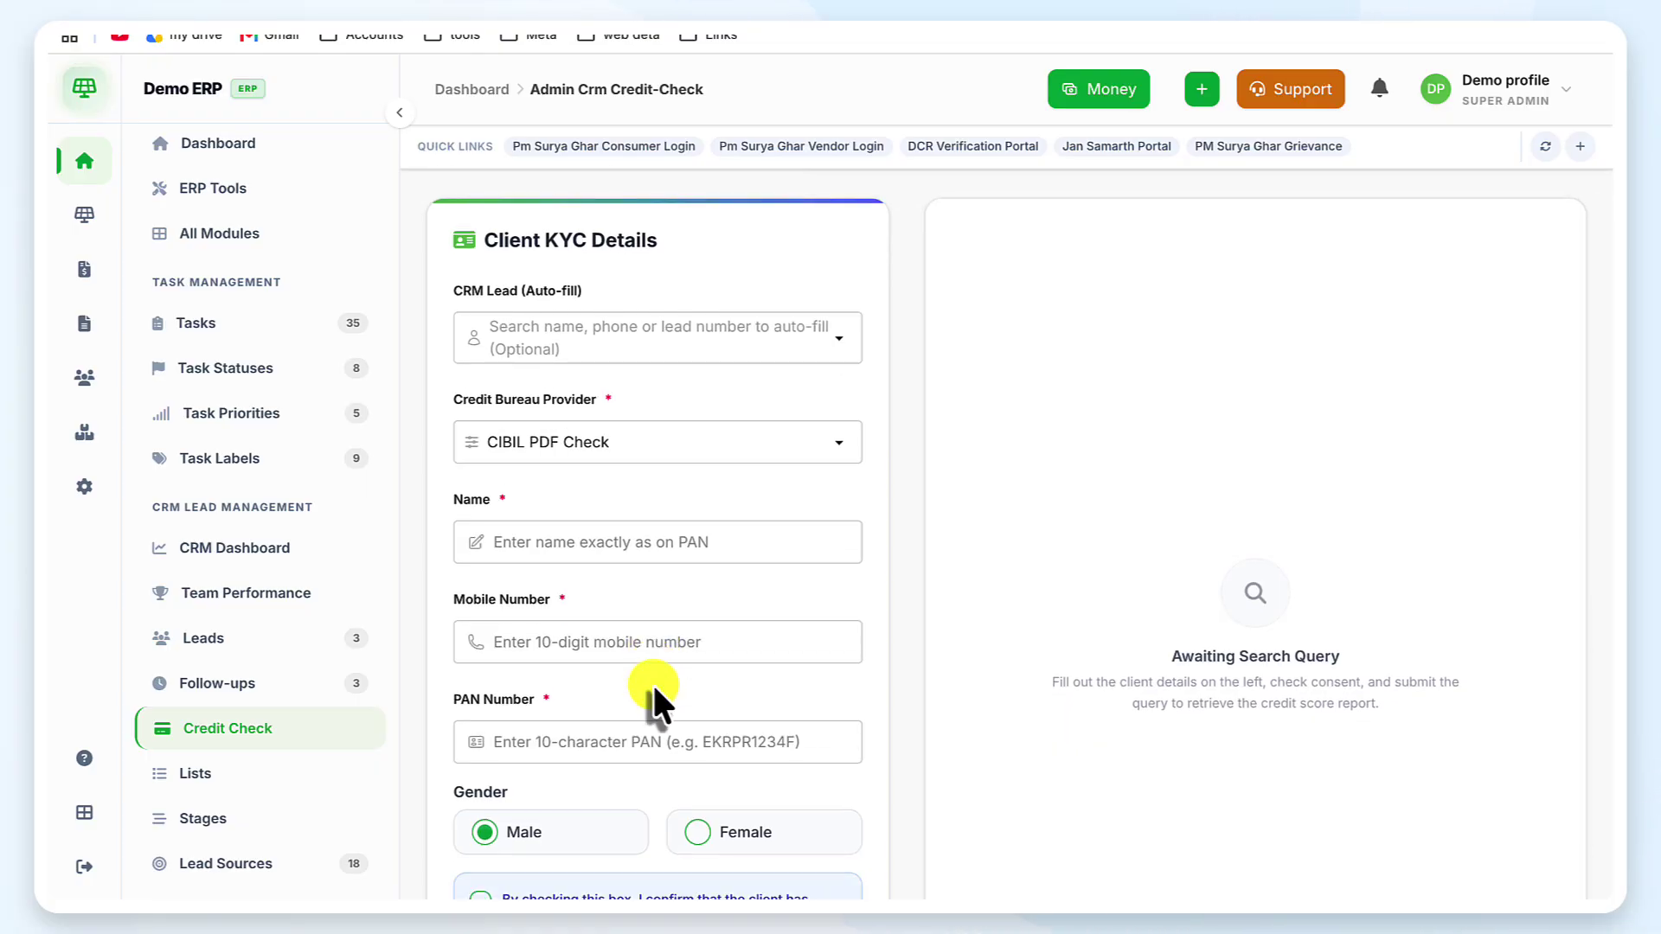
scroll(652, 683, "down", 1)
left_click(569, 407)
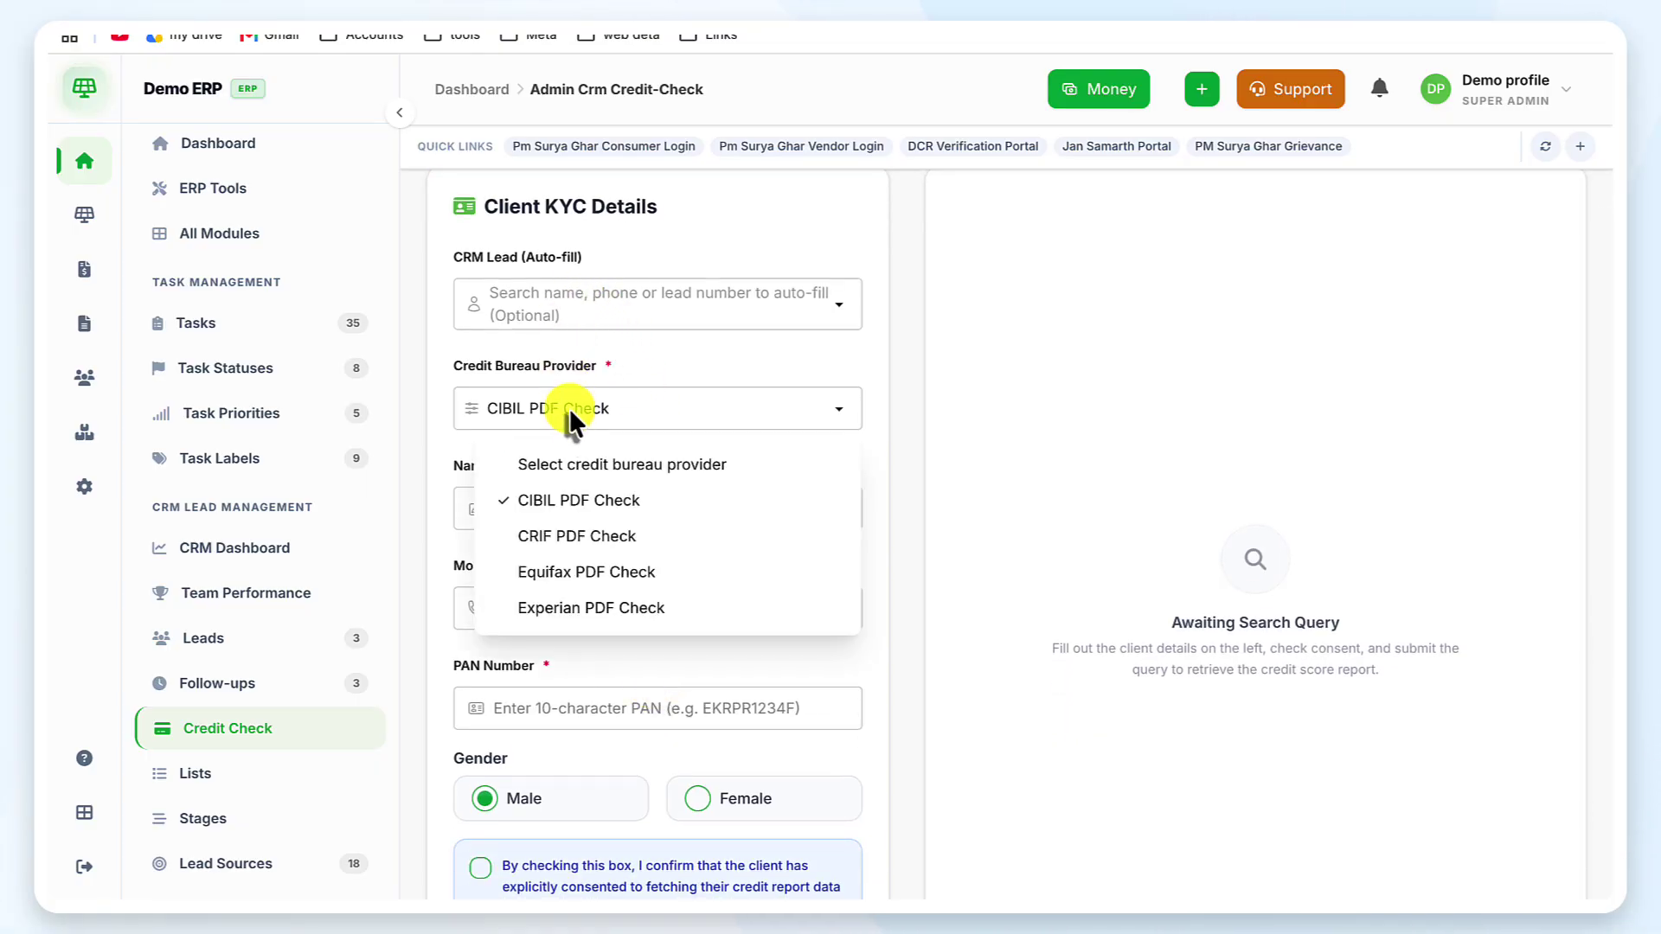
left_click(636, 540)
Select the client Name and Mobile fields, then reload Credit Check, leaving CIBIL PDF Check selected
left_click(639, 508)
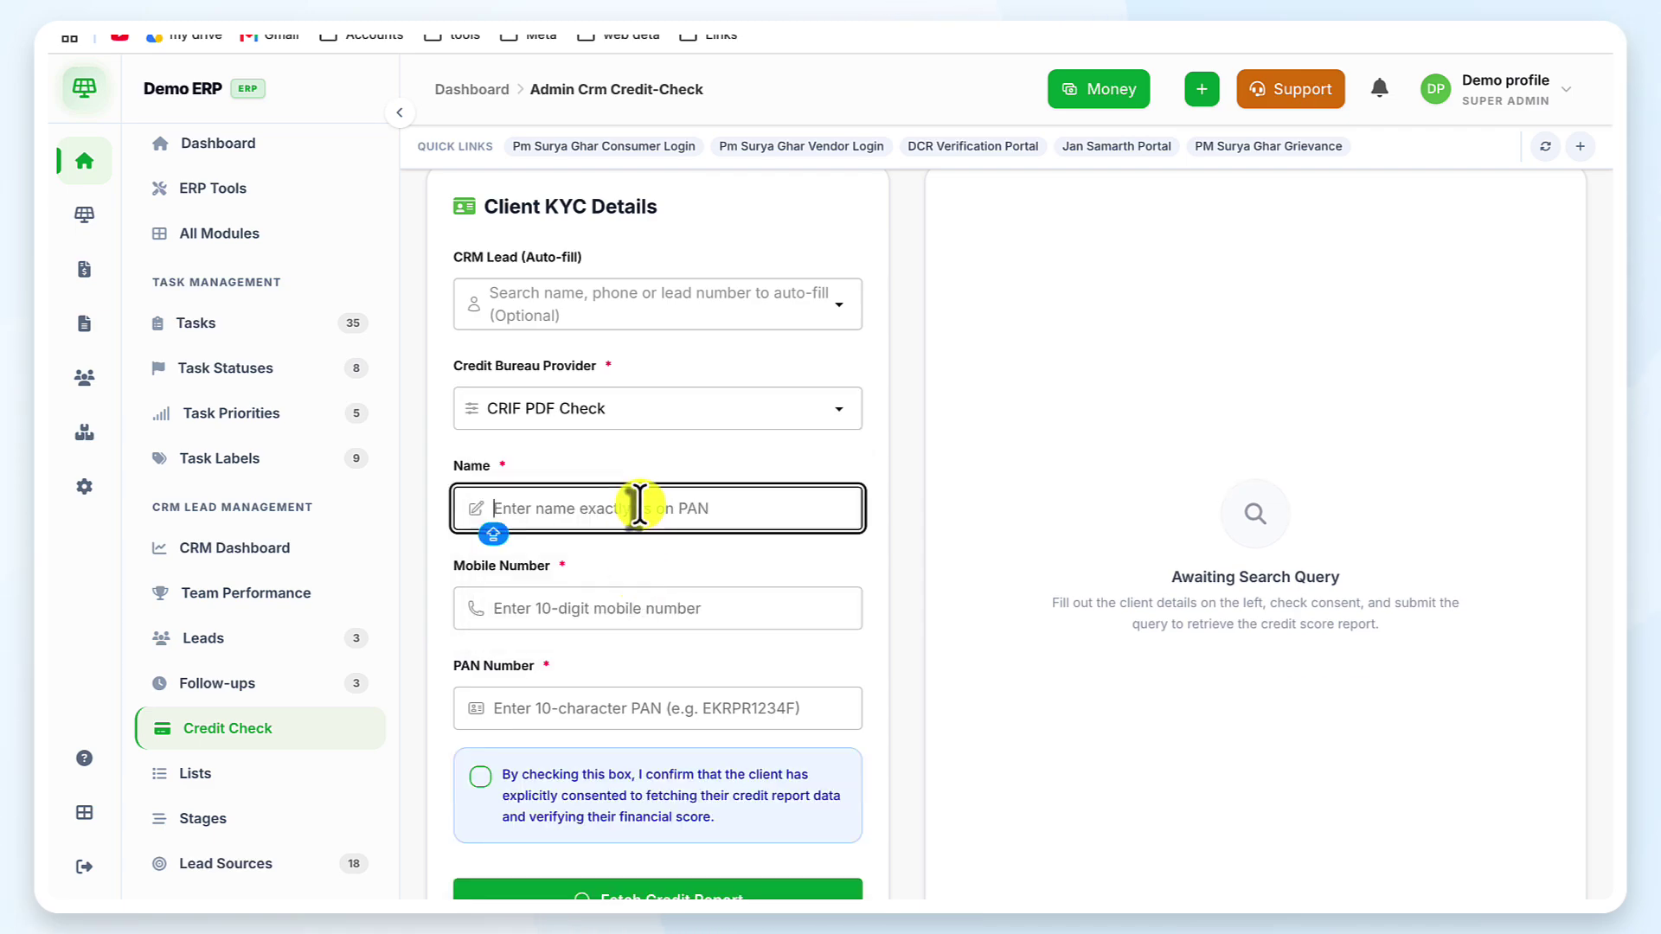
left_click(673, 602)
scroll(670, 588, "down", 5)
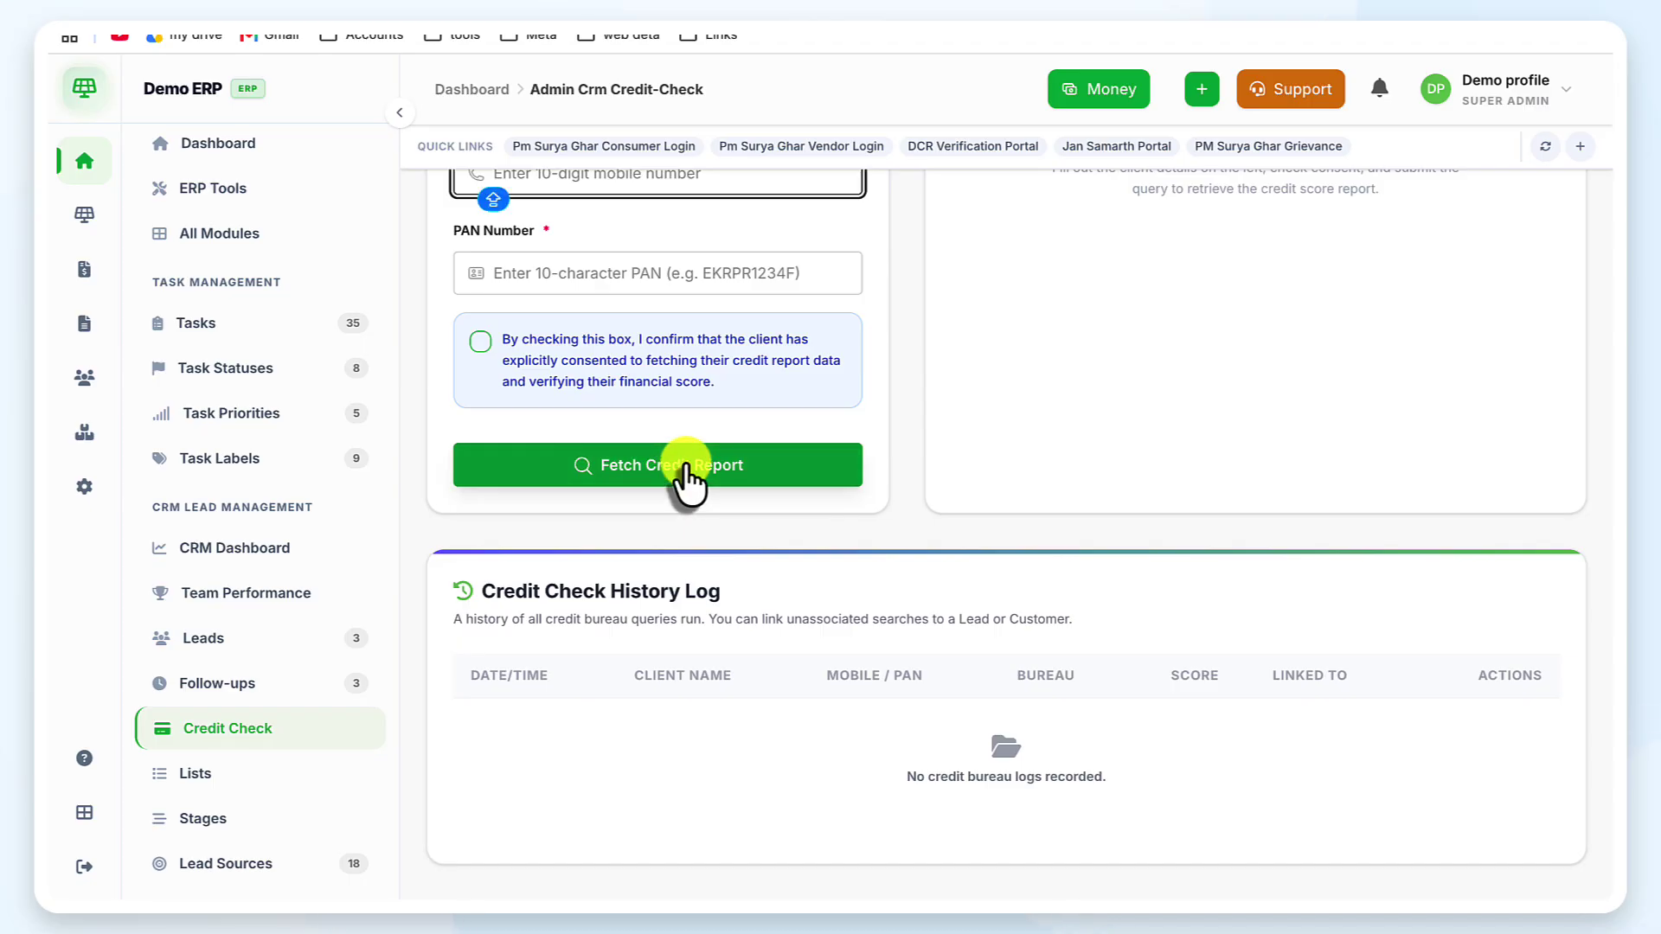
scroll(685, 474, "up", 7)
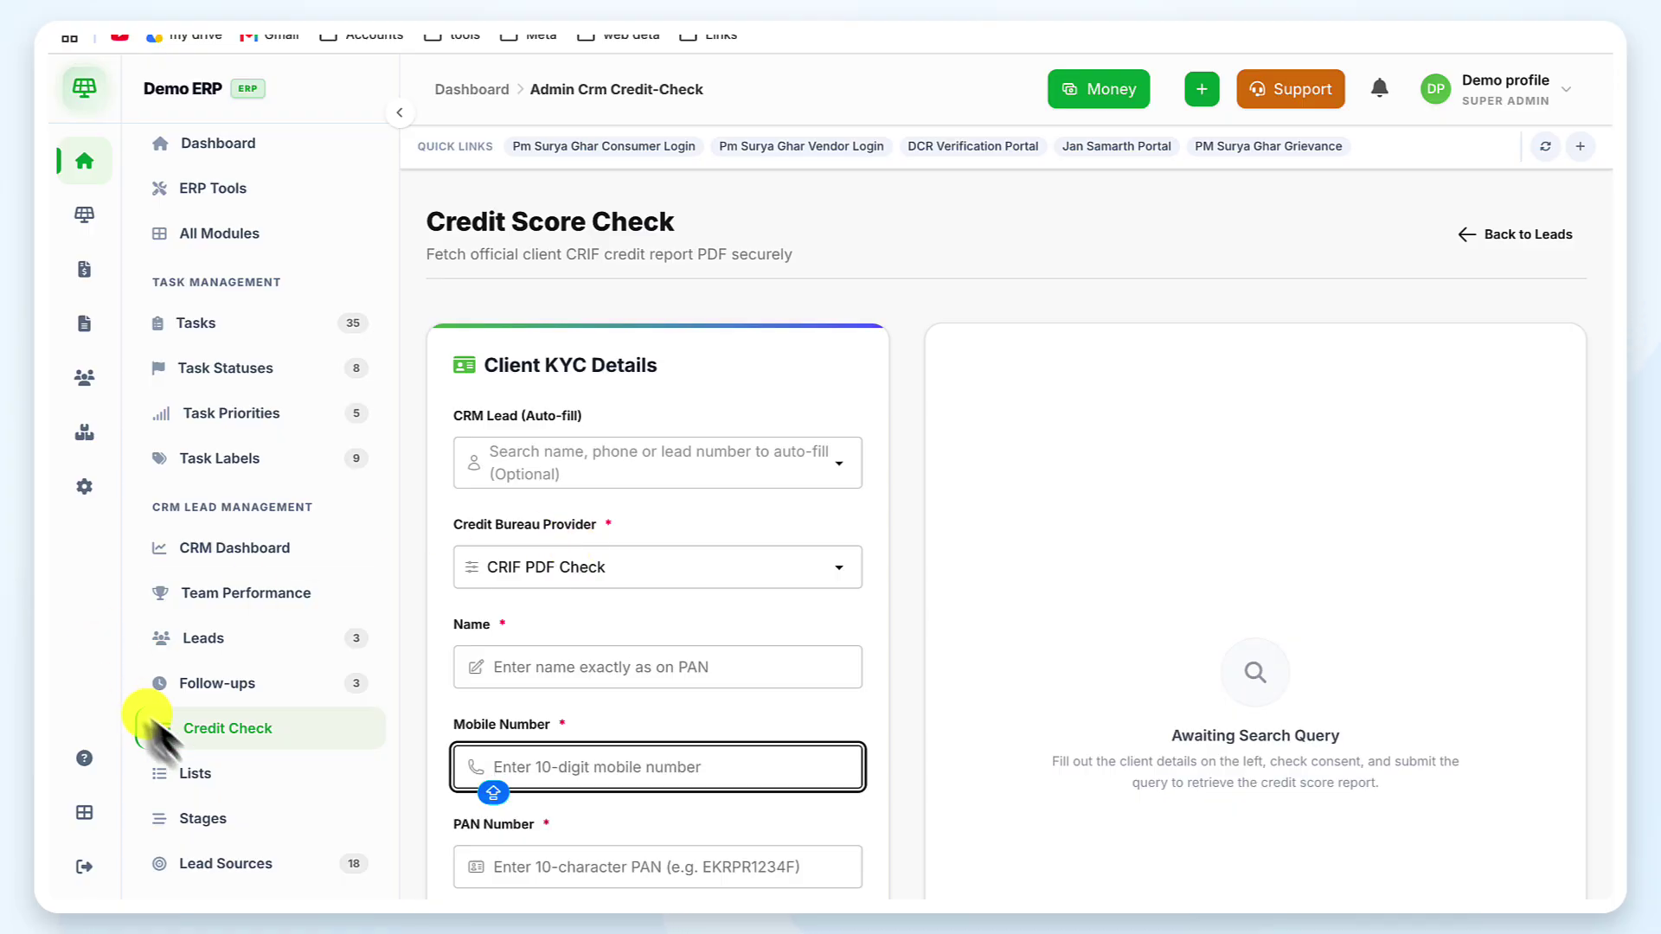
left_click(245, 743)
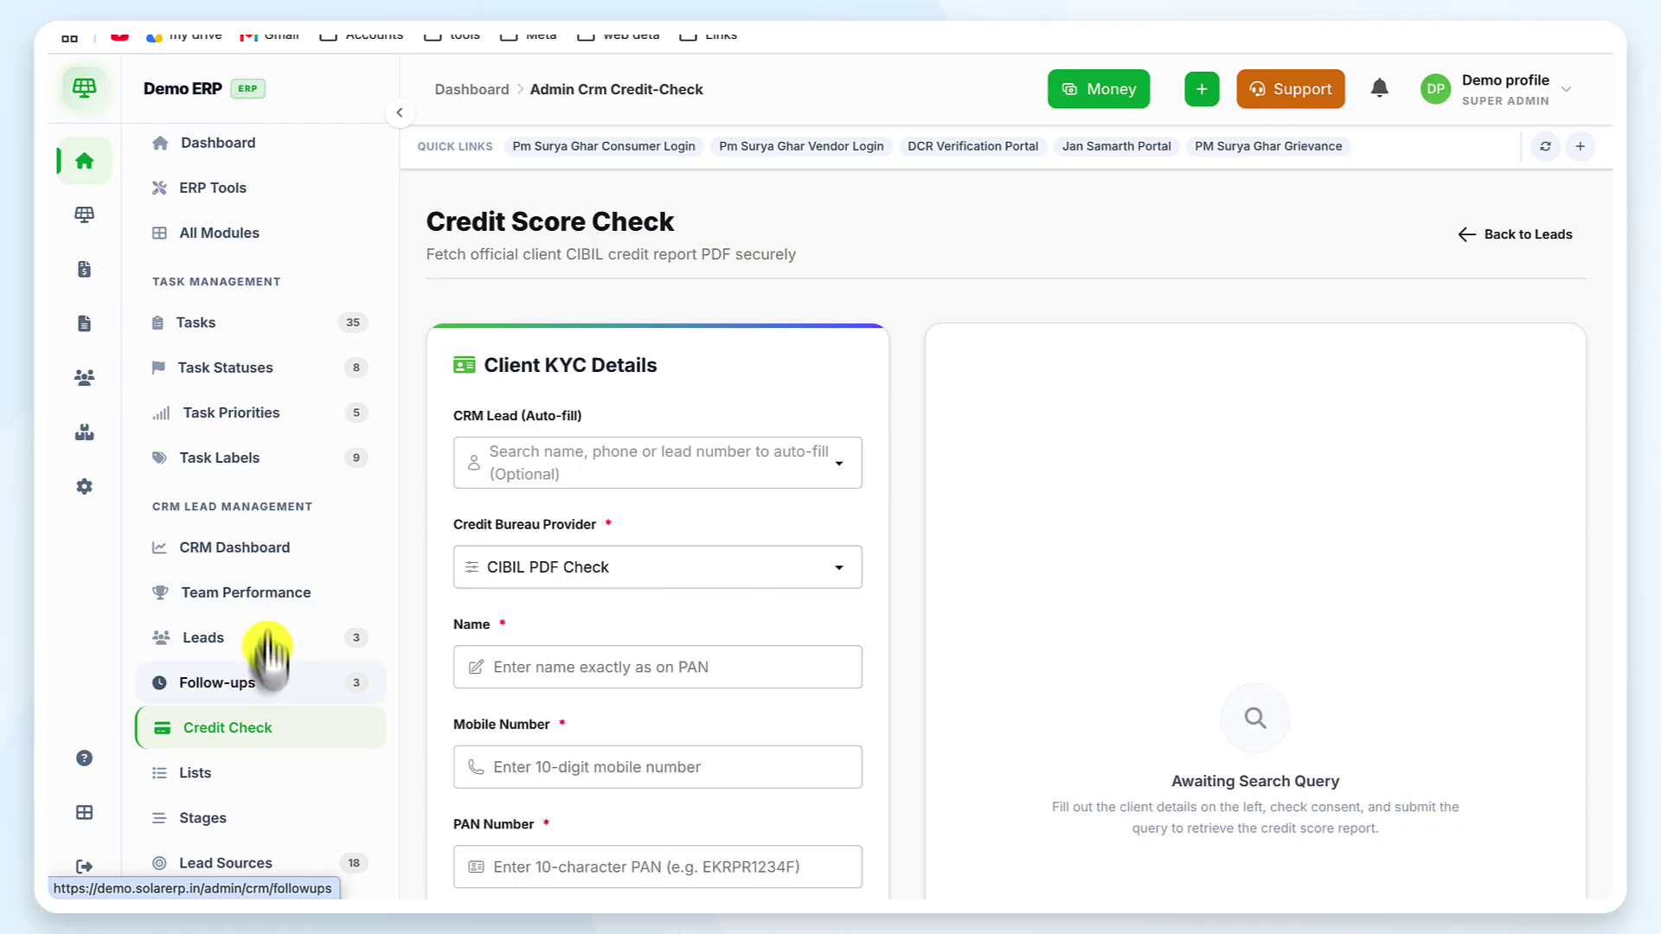
From the Leads list, open Rohit's lead detail page, still at the New stage
left_click(299, 658)
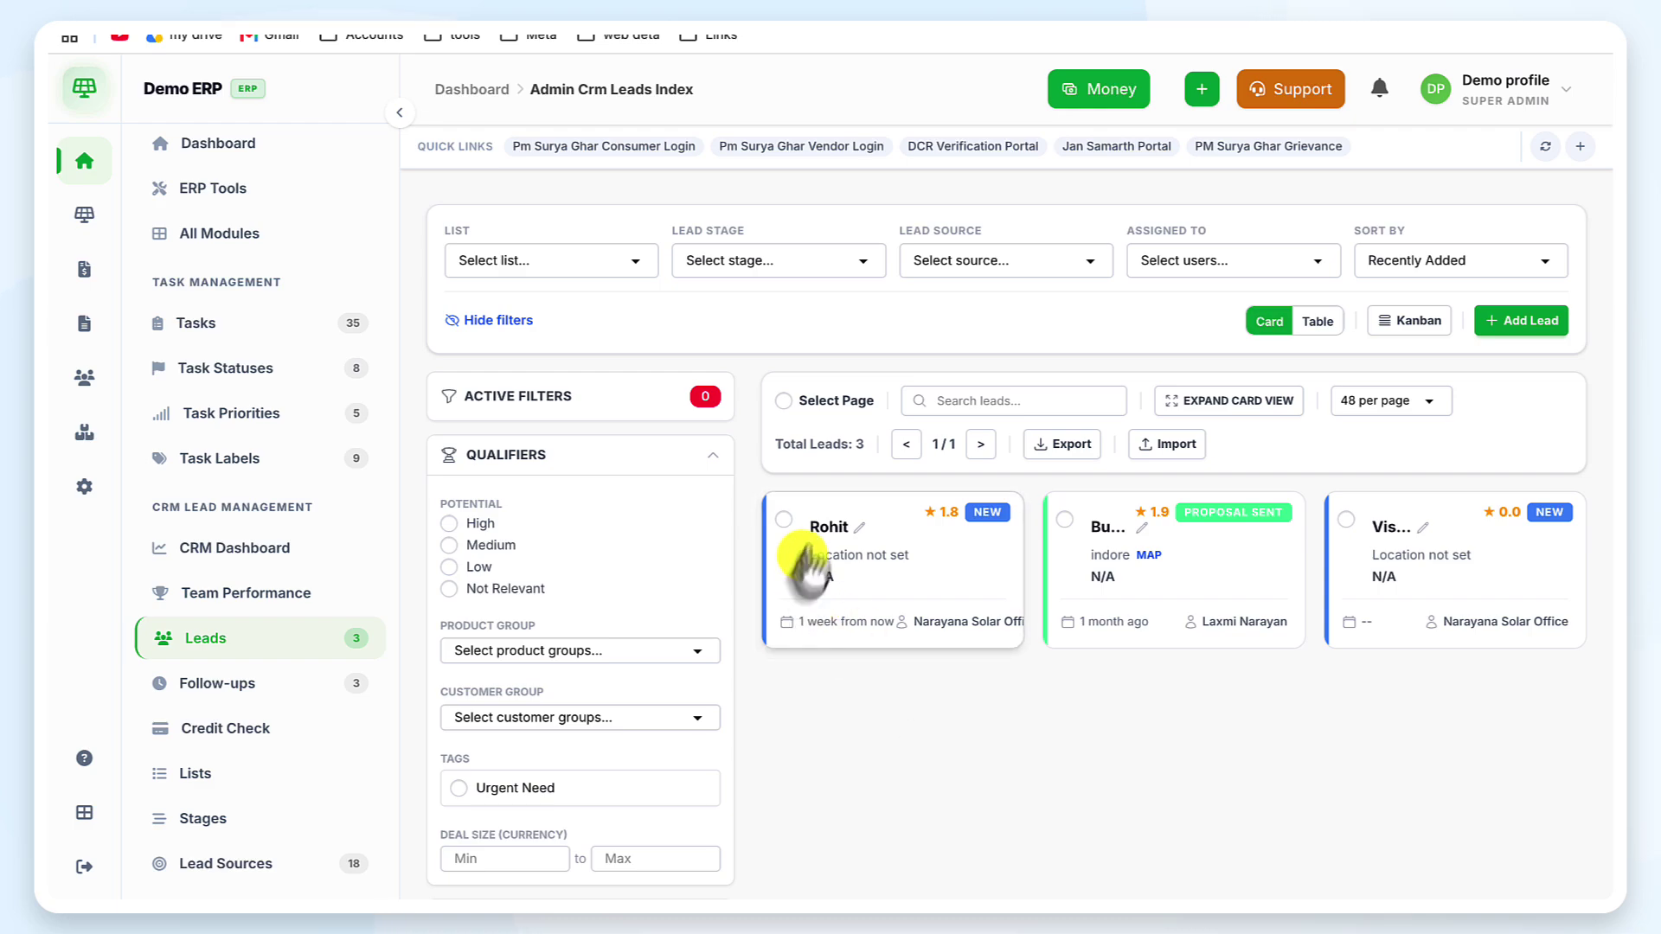
left_click(831, 524)
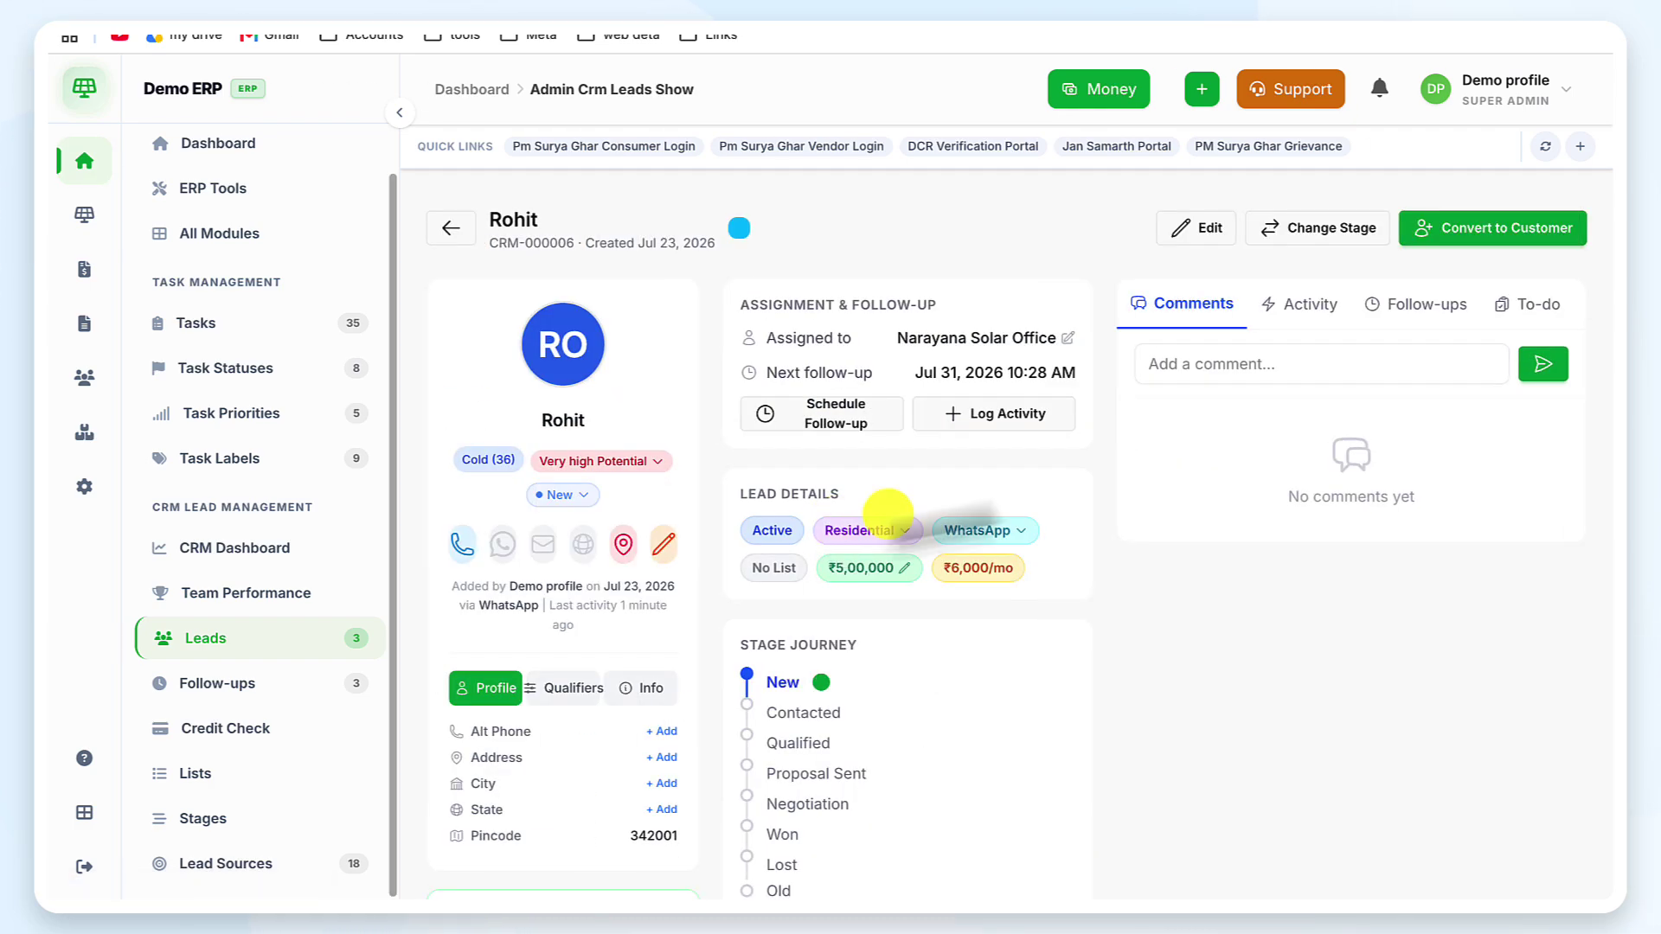
scroll(1080, 510, "down", 3)
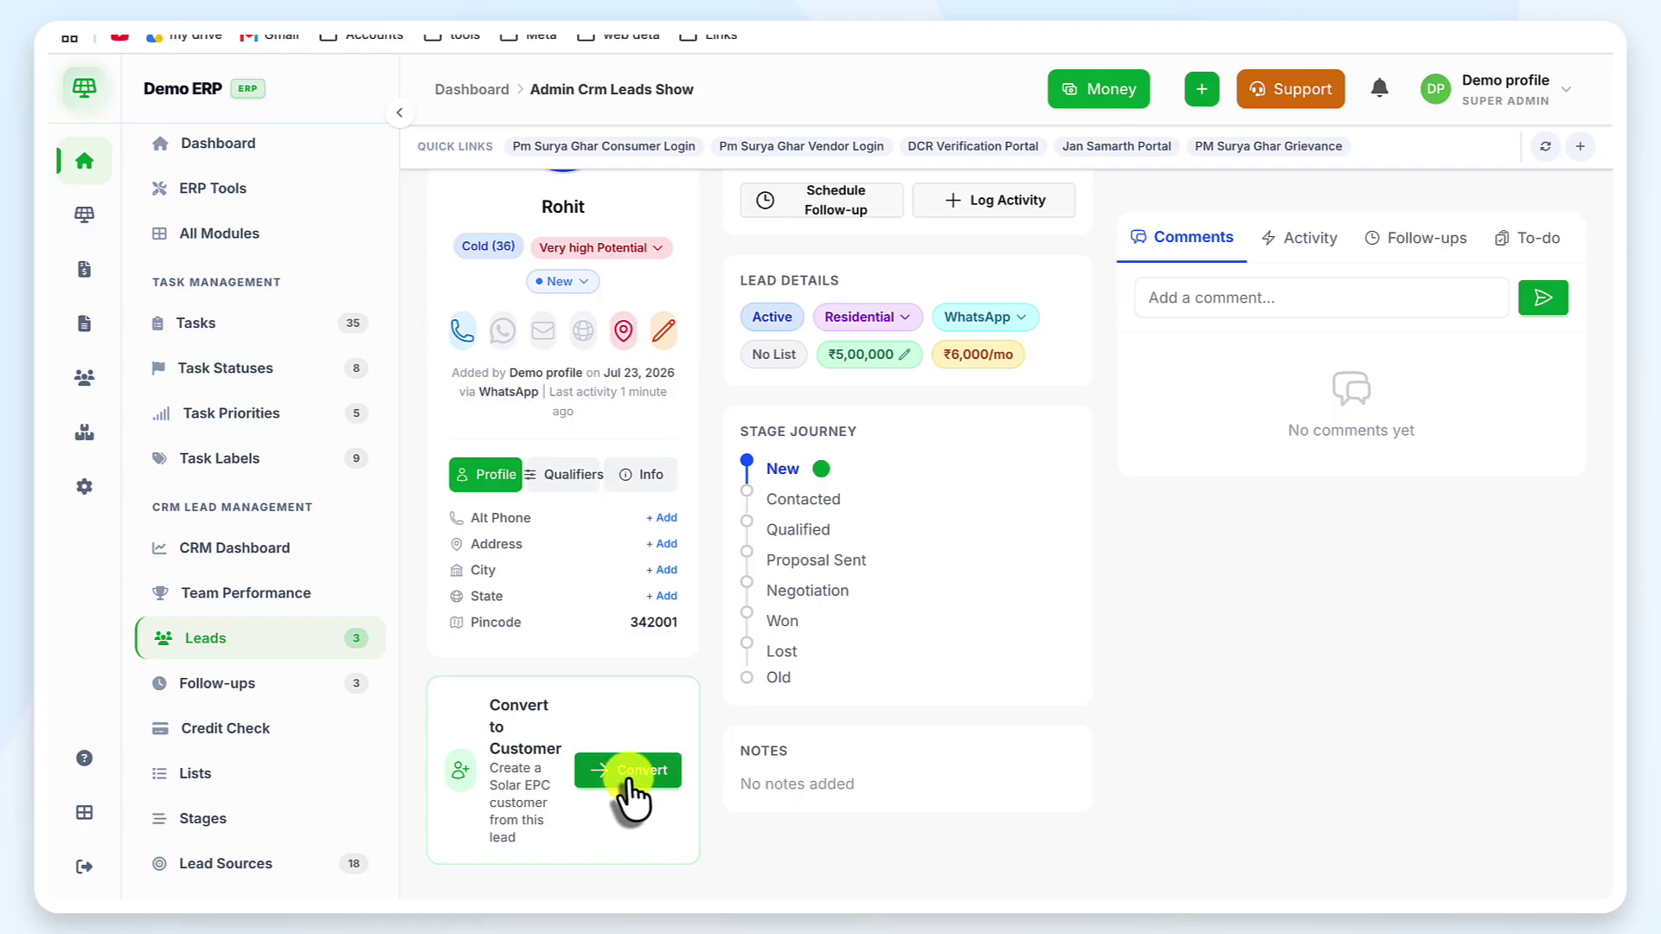
scroll(1031, 445, "up", 3)
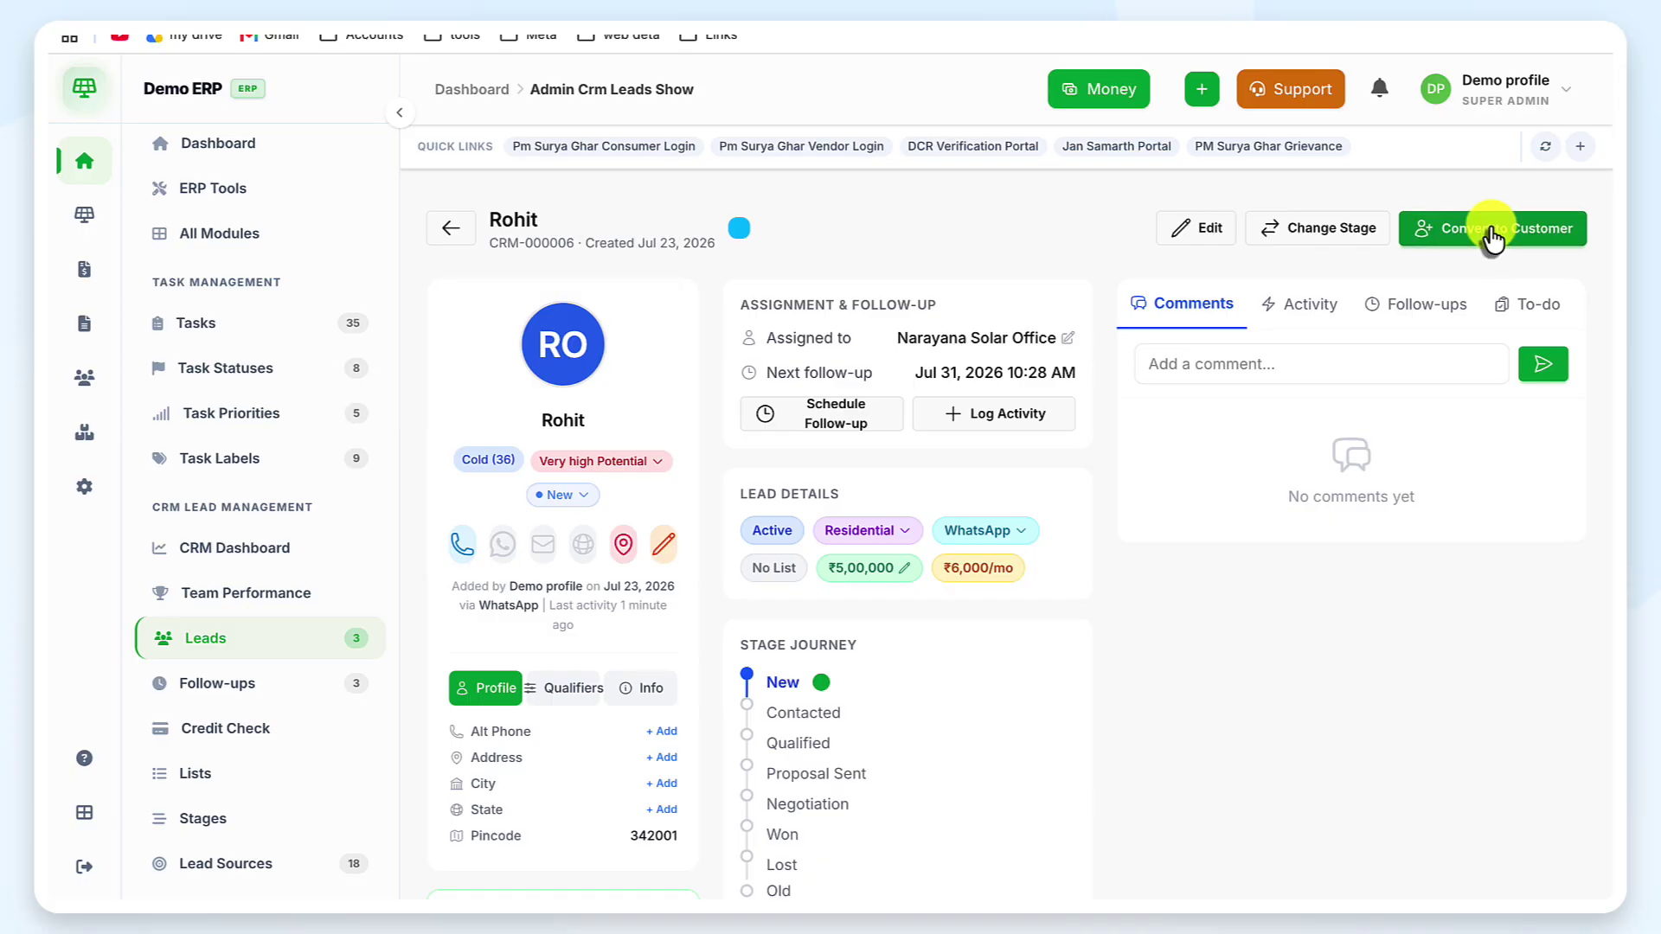
Convert Rohit's lead to a Solar EPC customer and review the record showing Registration in progress
left_click(1495, 240)
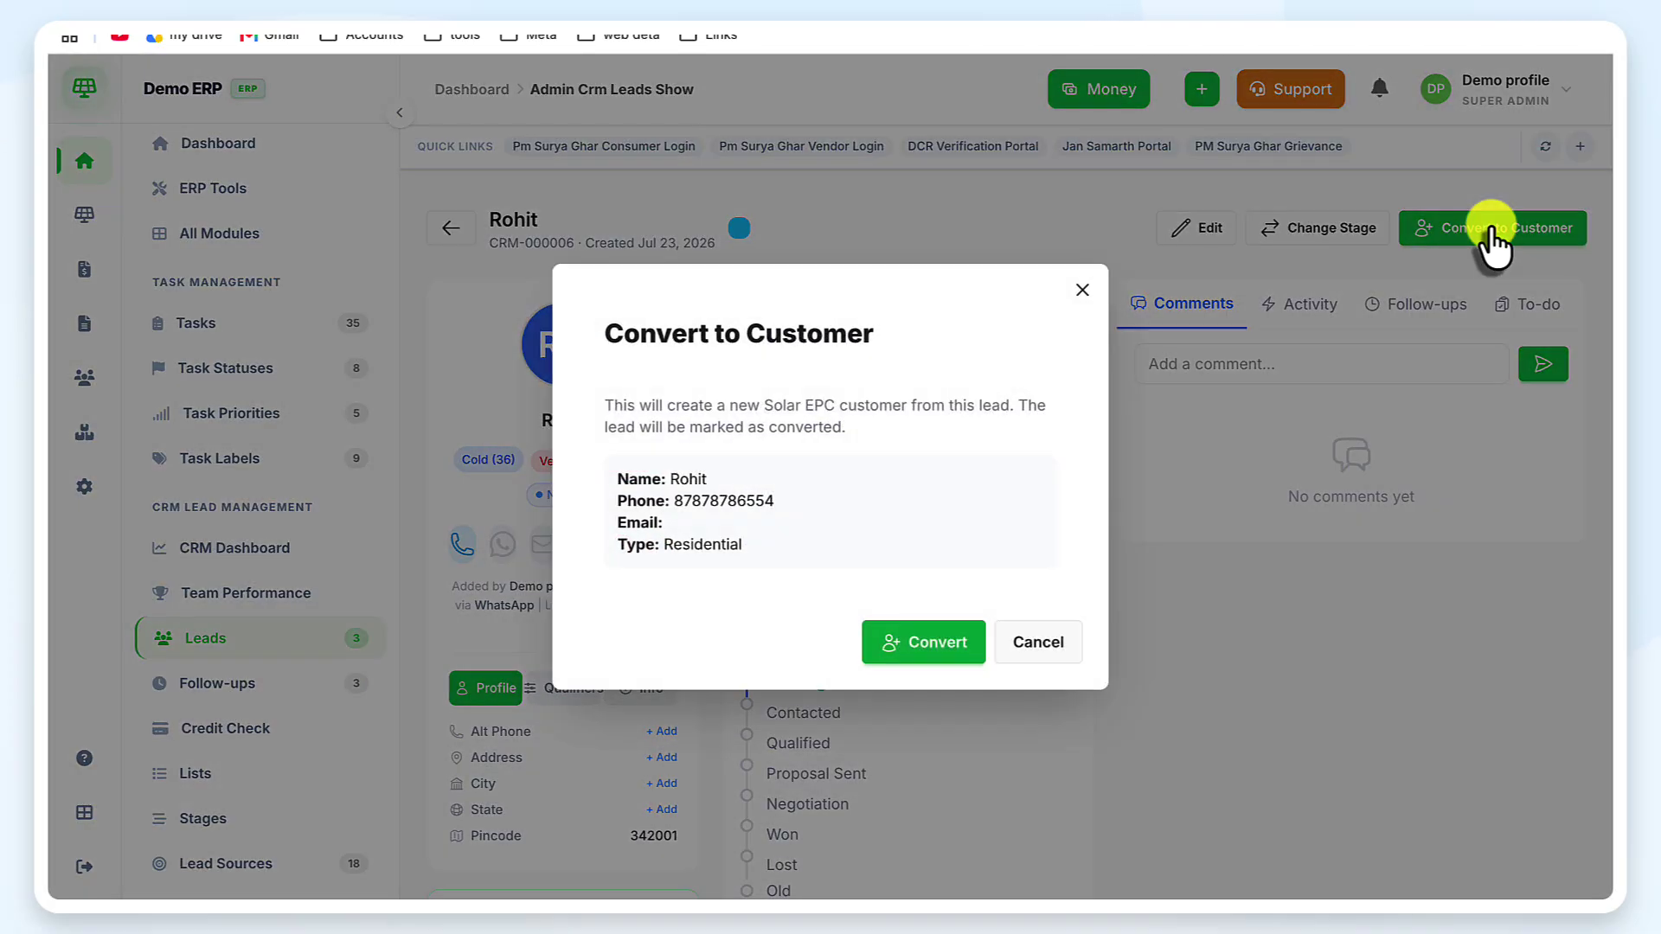
left_click(900, 645)
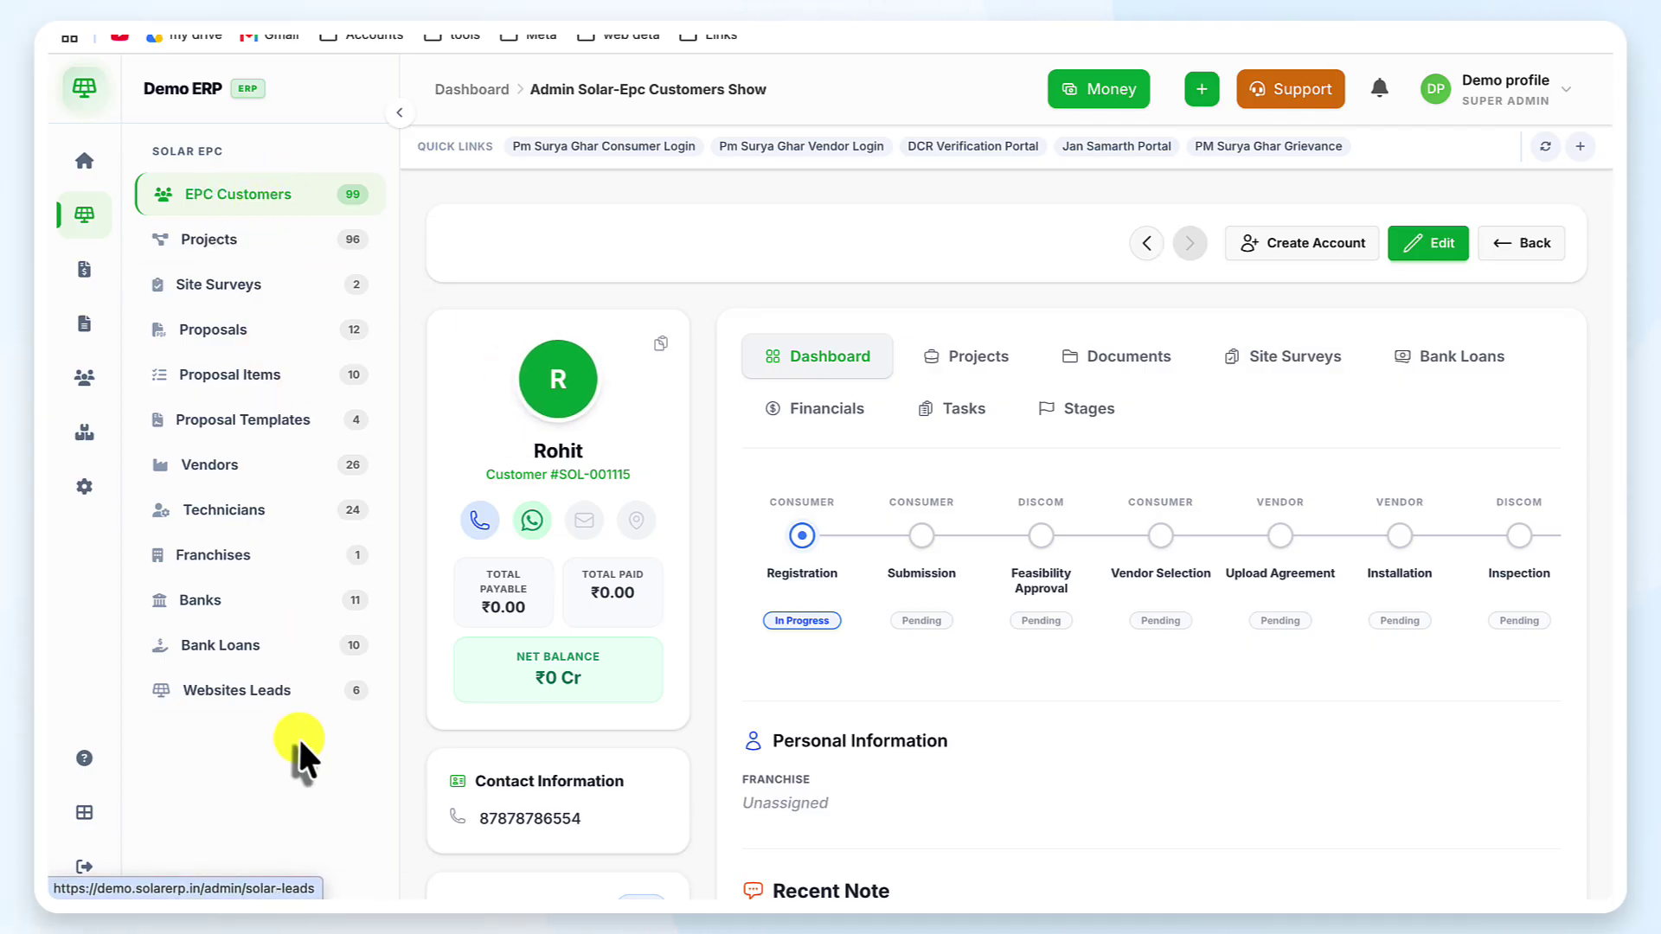
scroll(851, 367, "down", 4)
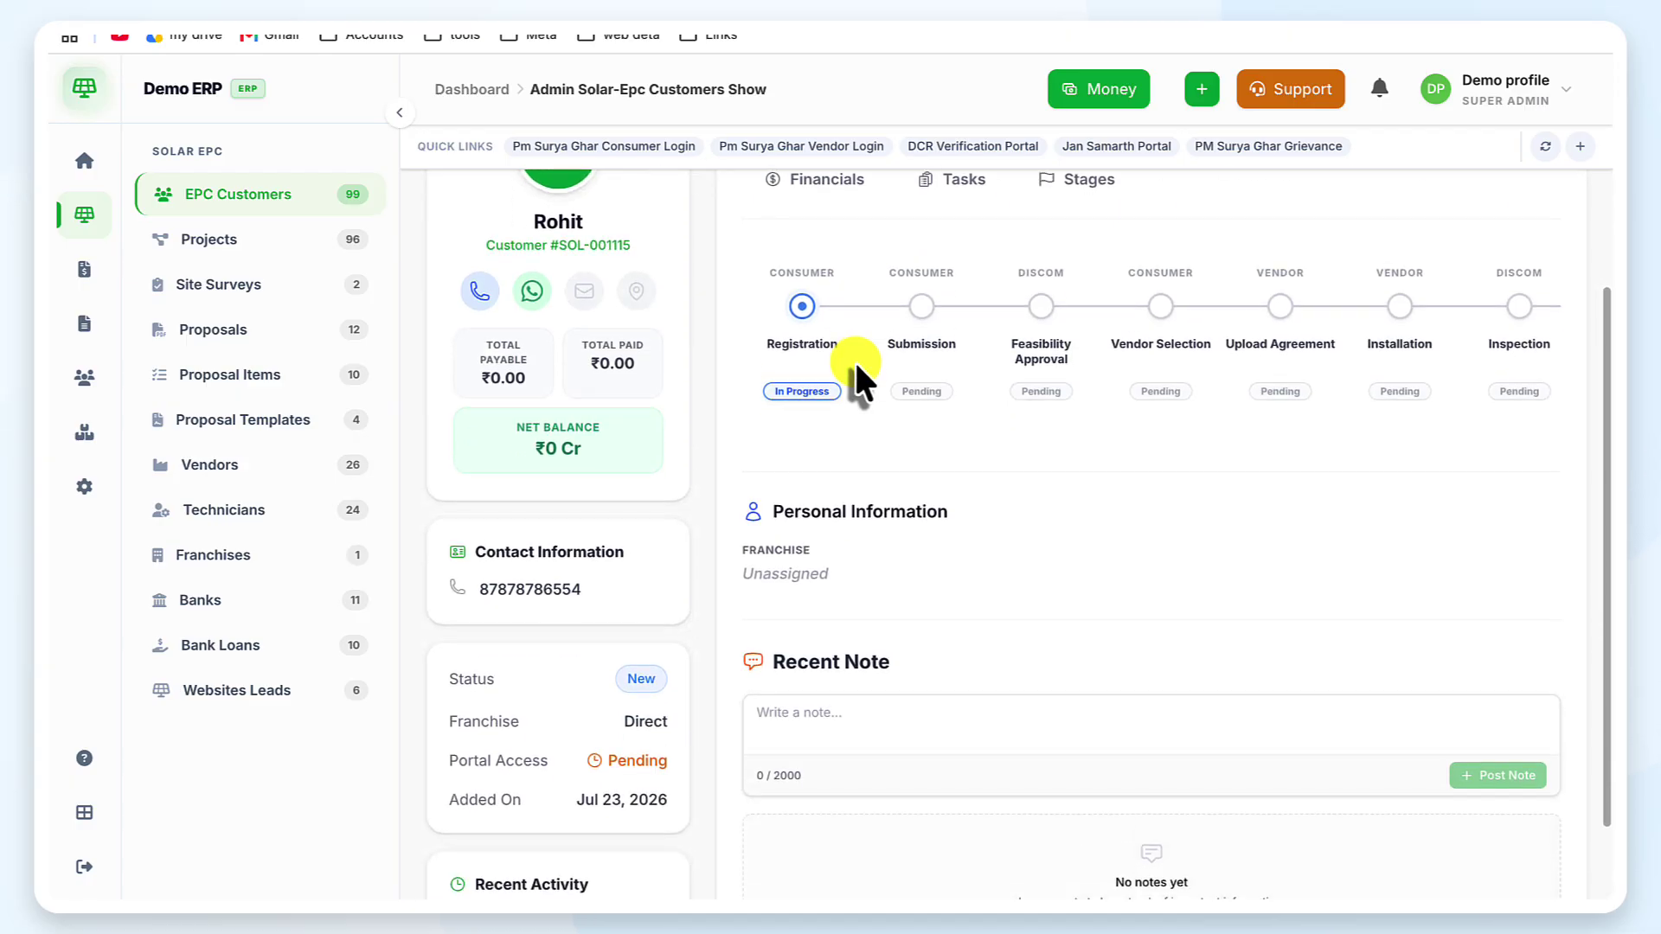
scroll(848, 356, "up", 4)
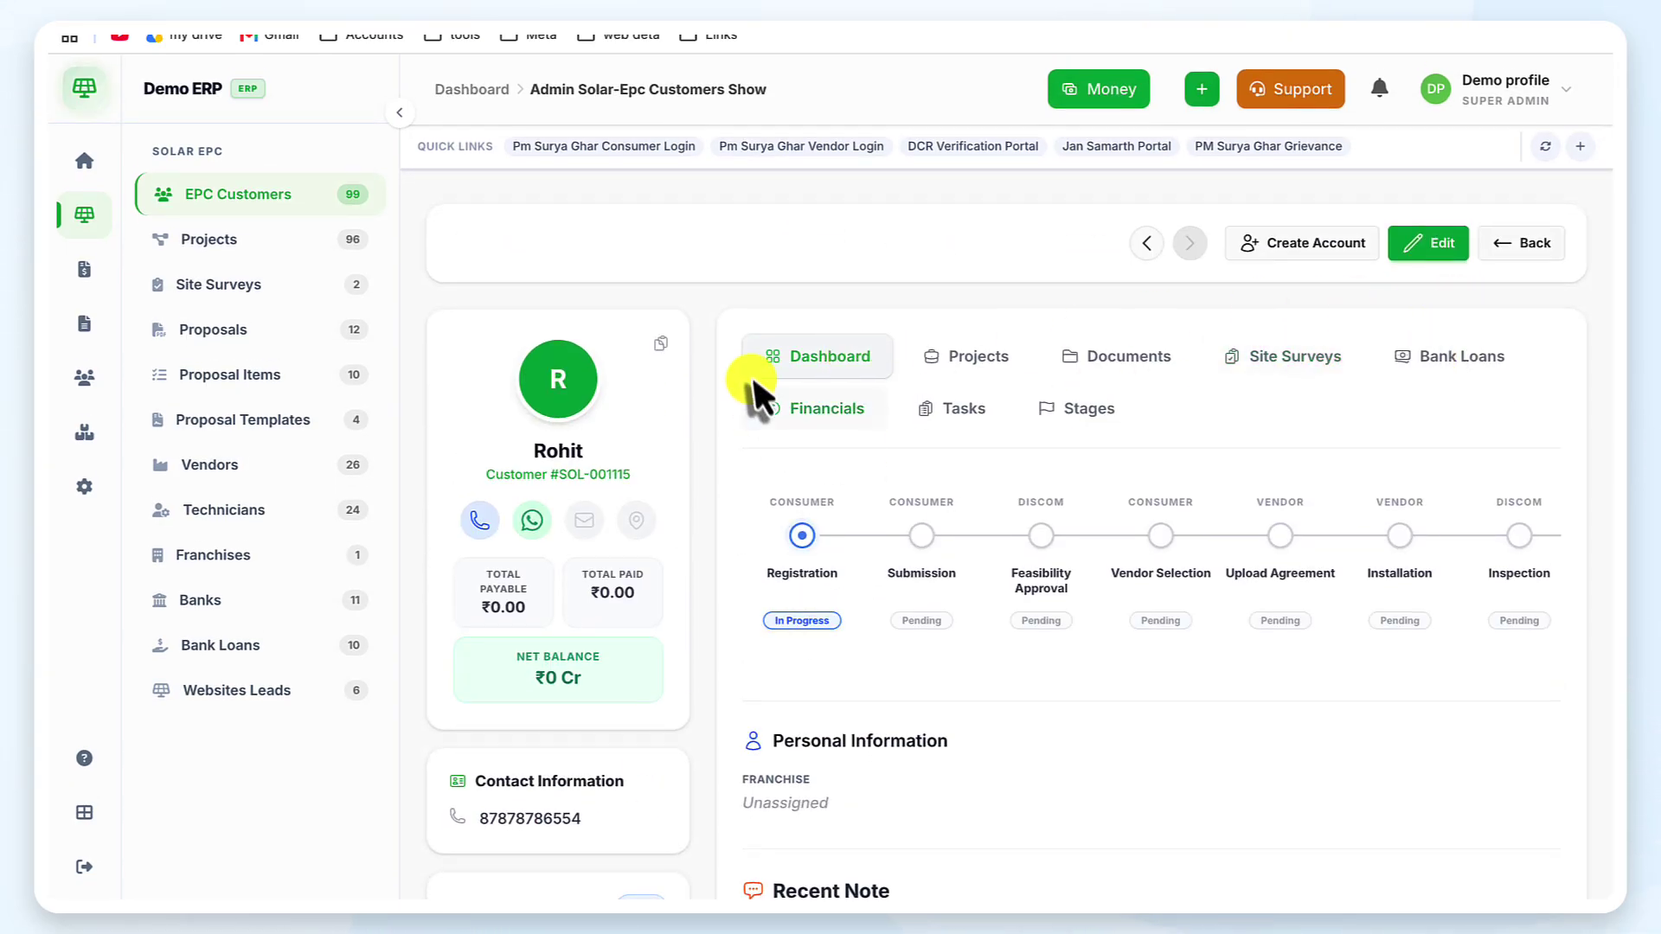
scroll(820, 571, "down", 1)
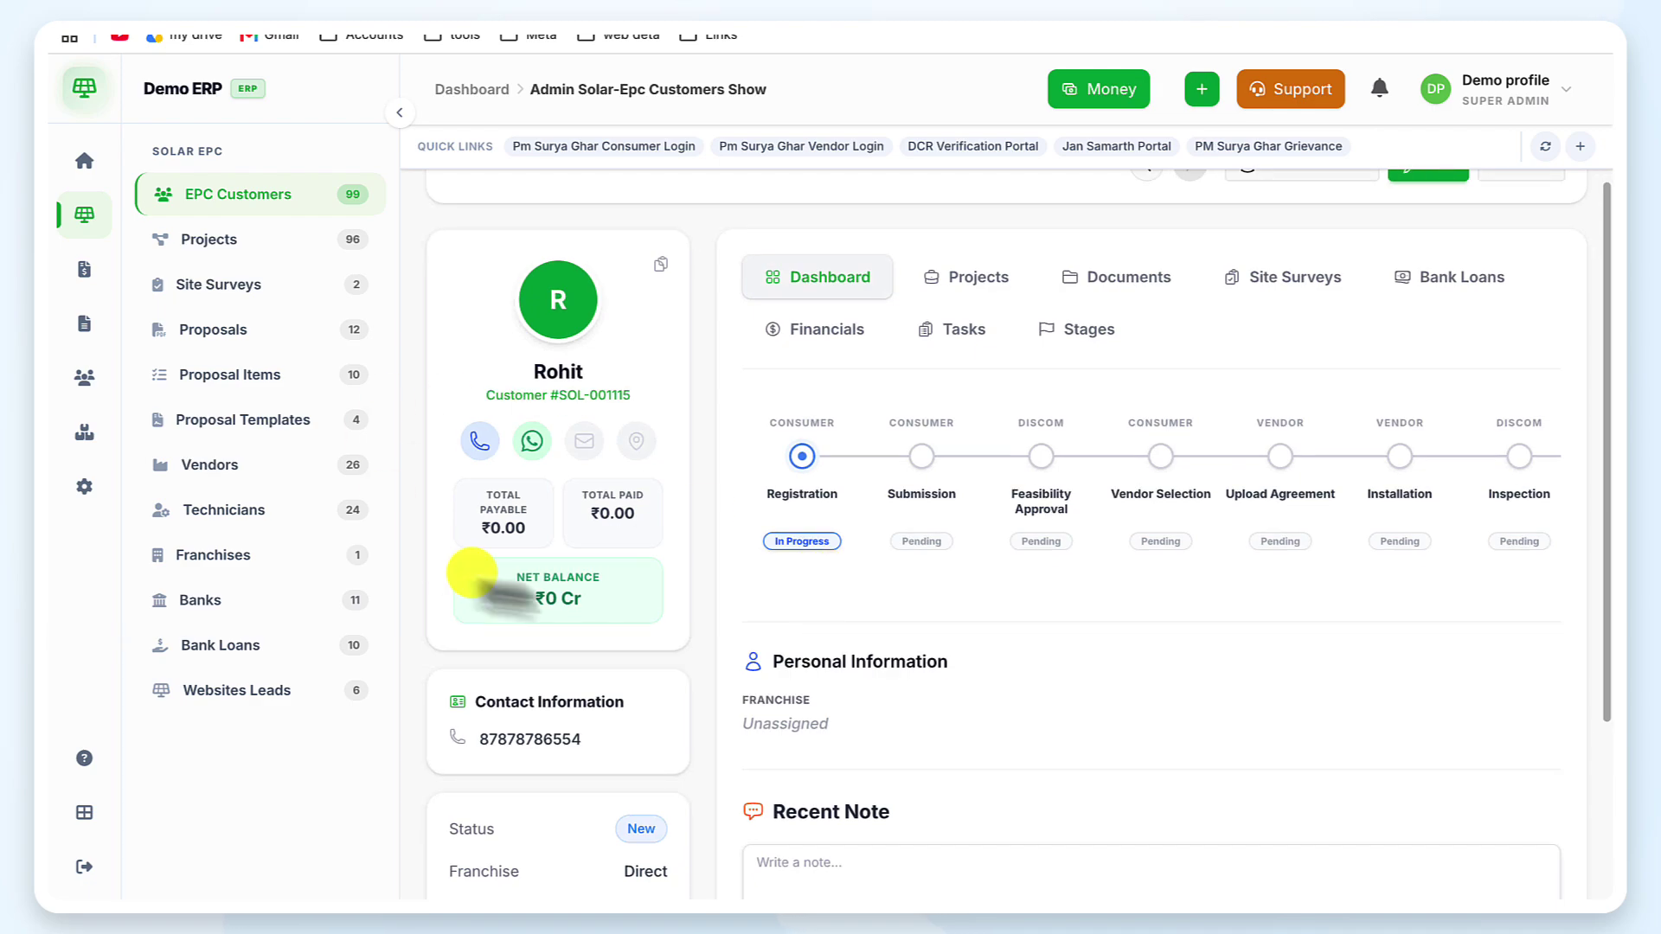
scroll(927, 507, "up", 1)
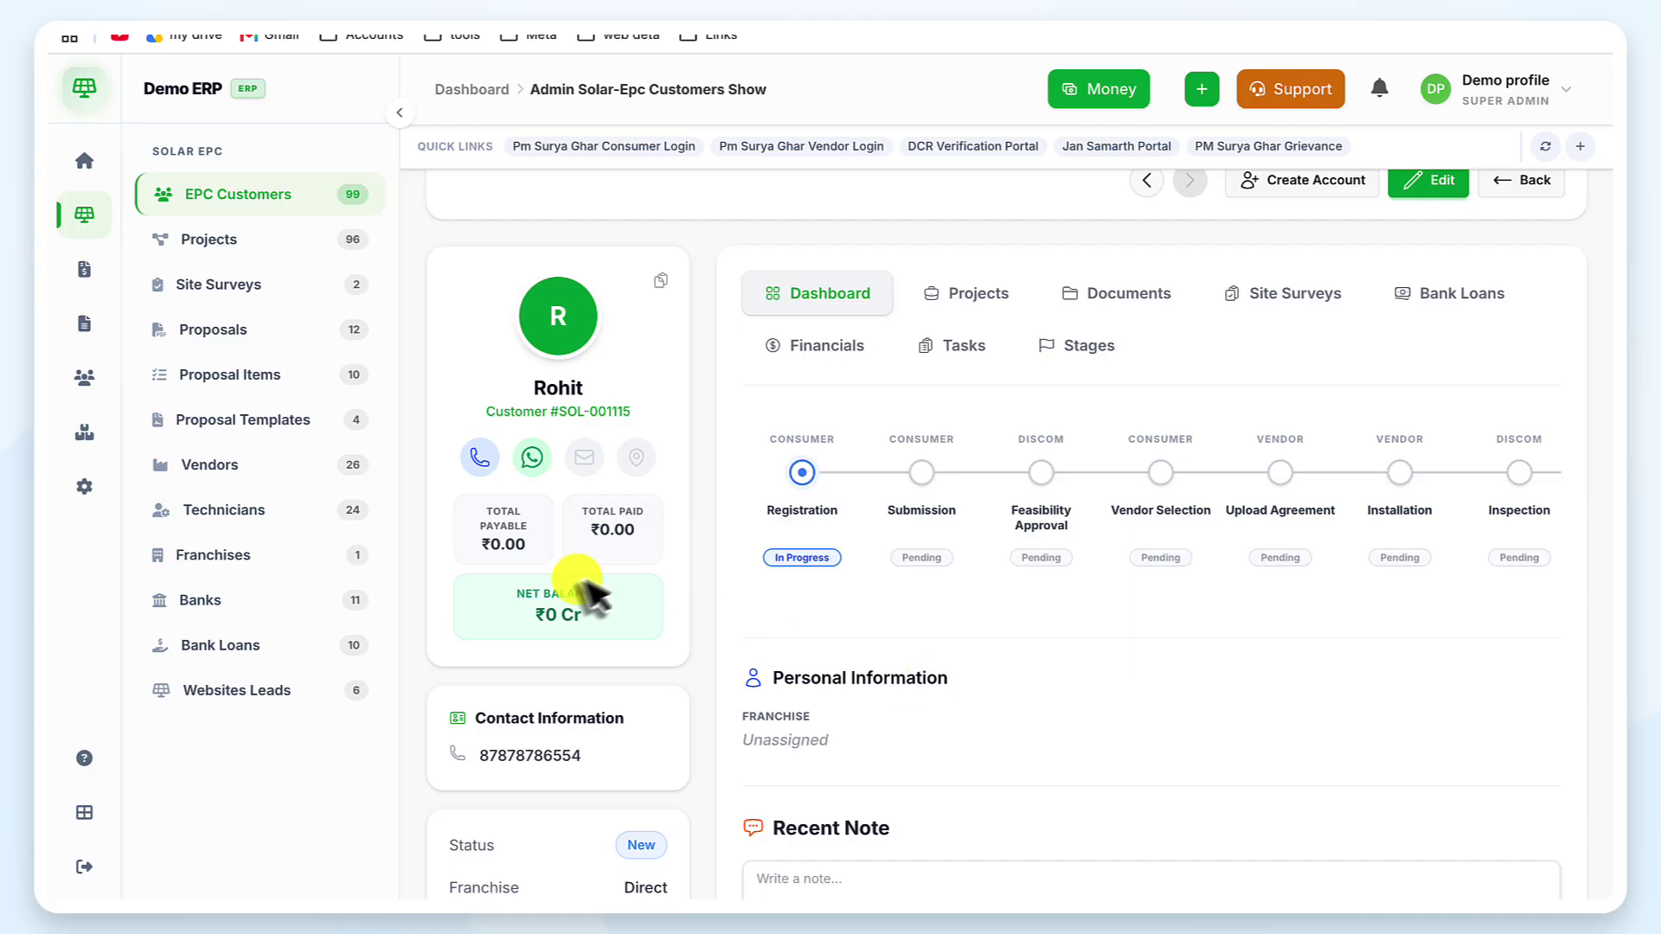
scroll(1029, 595, "down", 3)
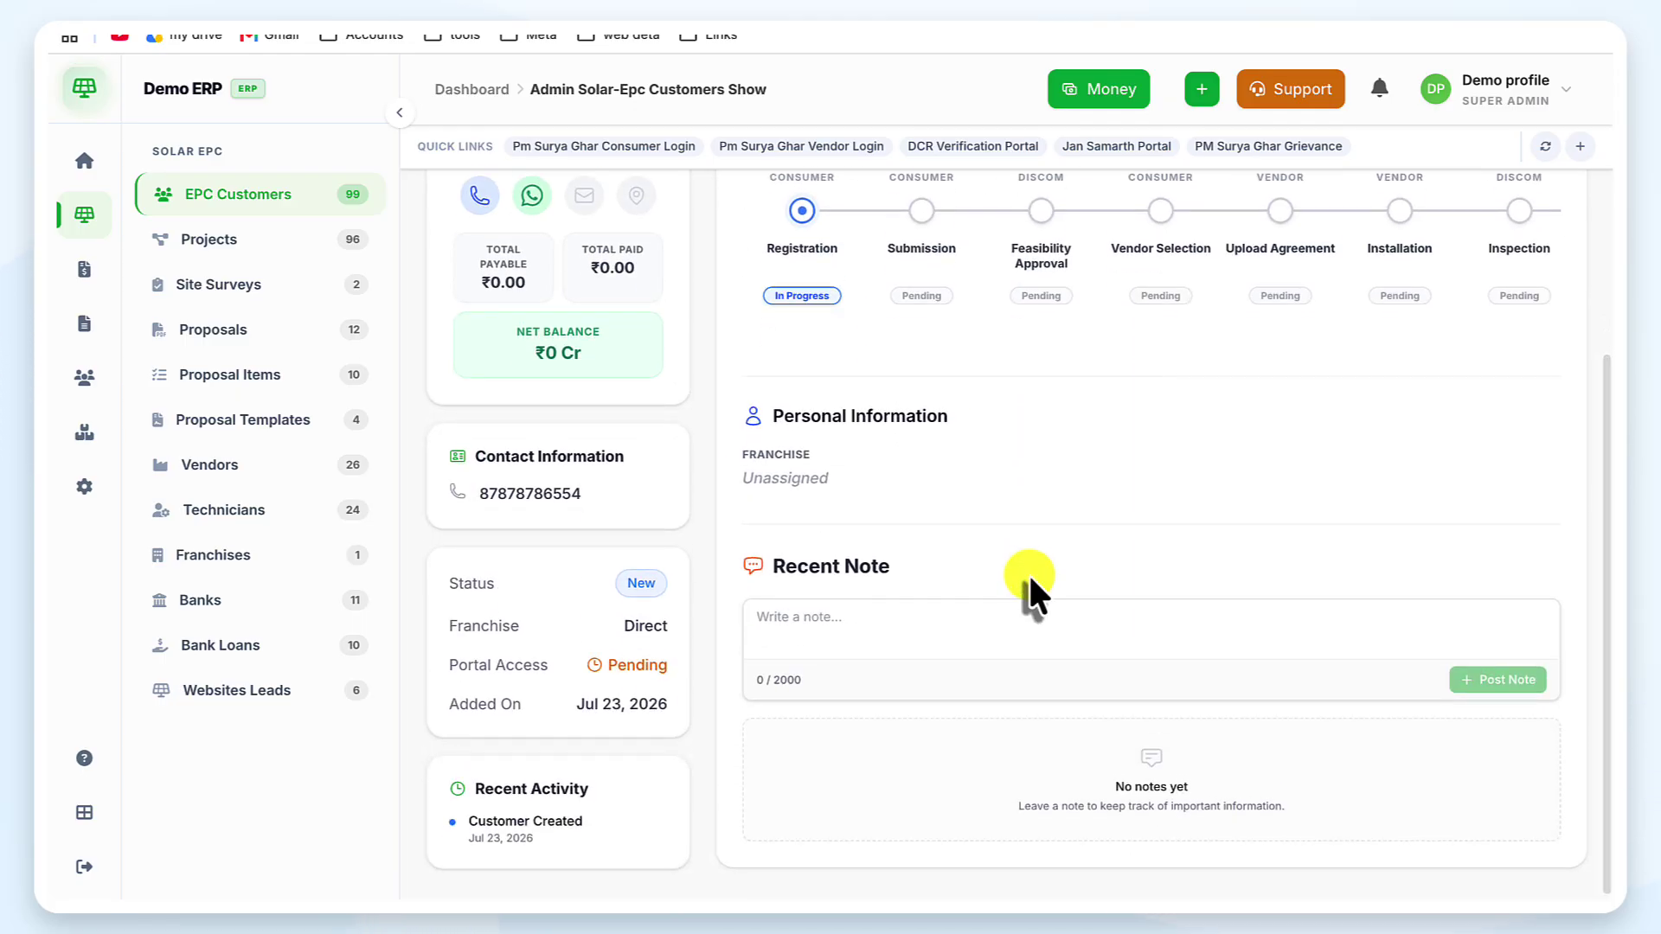
scroll(1030, 580, "up", 4)
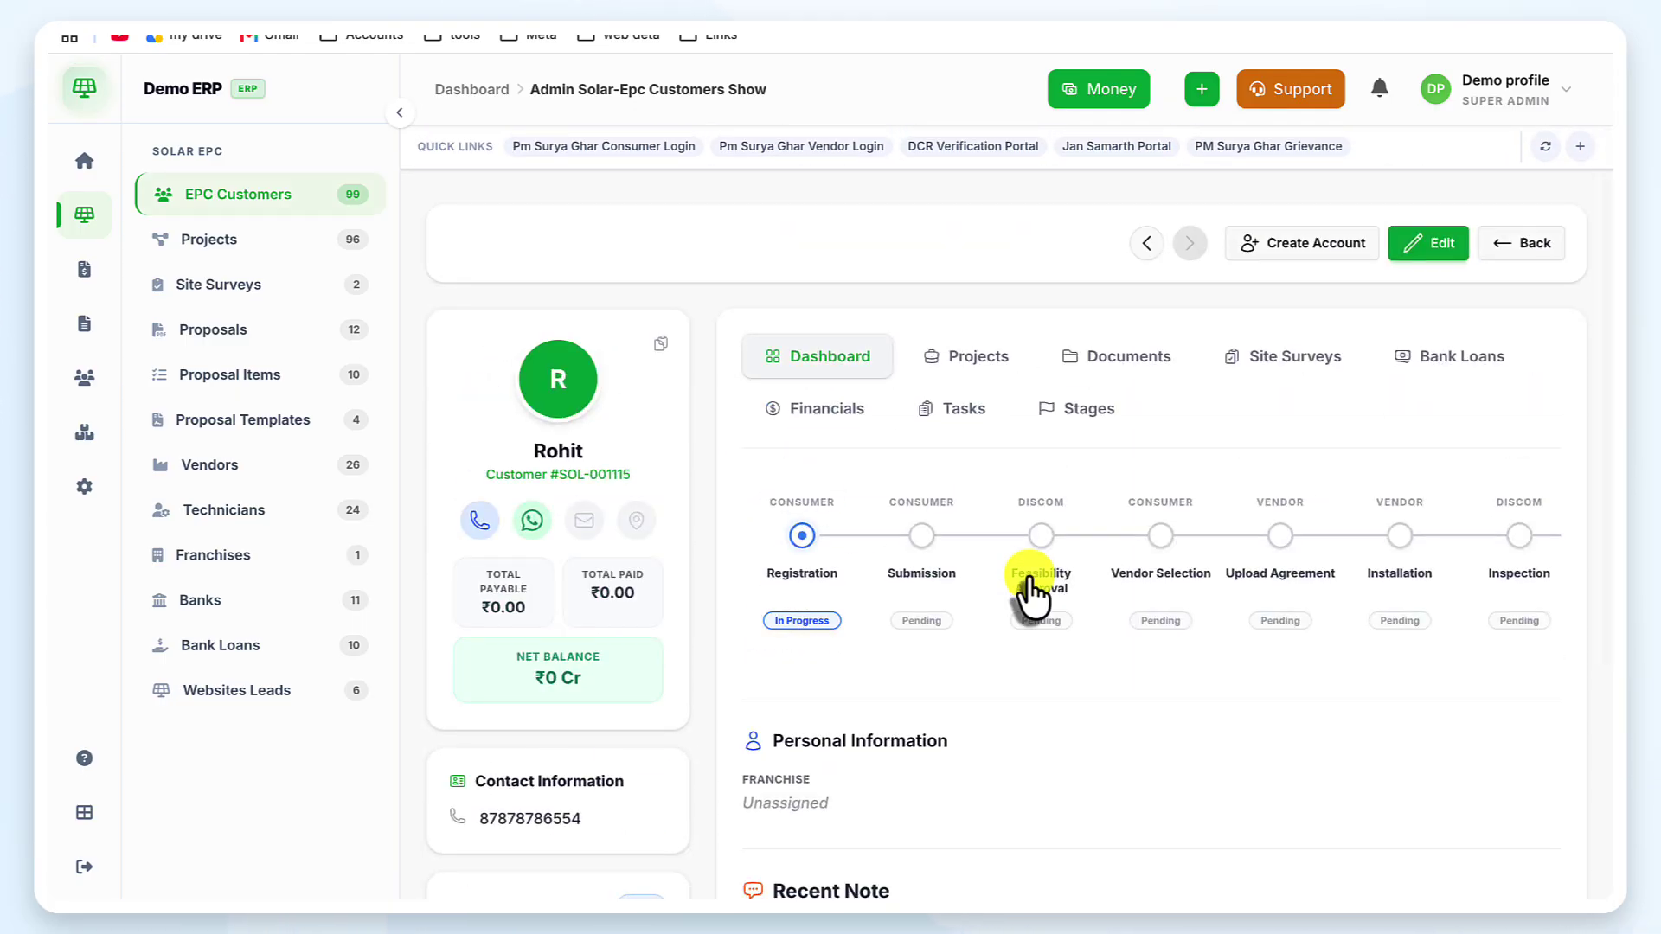
Open the customer's edit view, then show the CRM Dashboard with 6 leads, 4 converted
left_click(1443, 246)
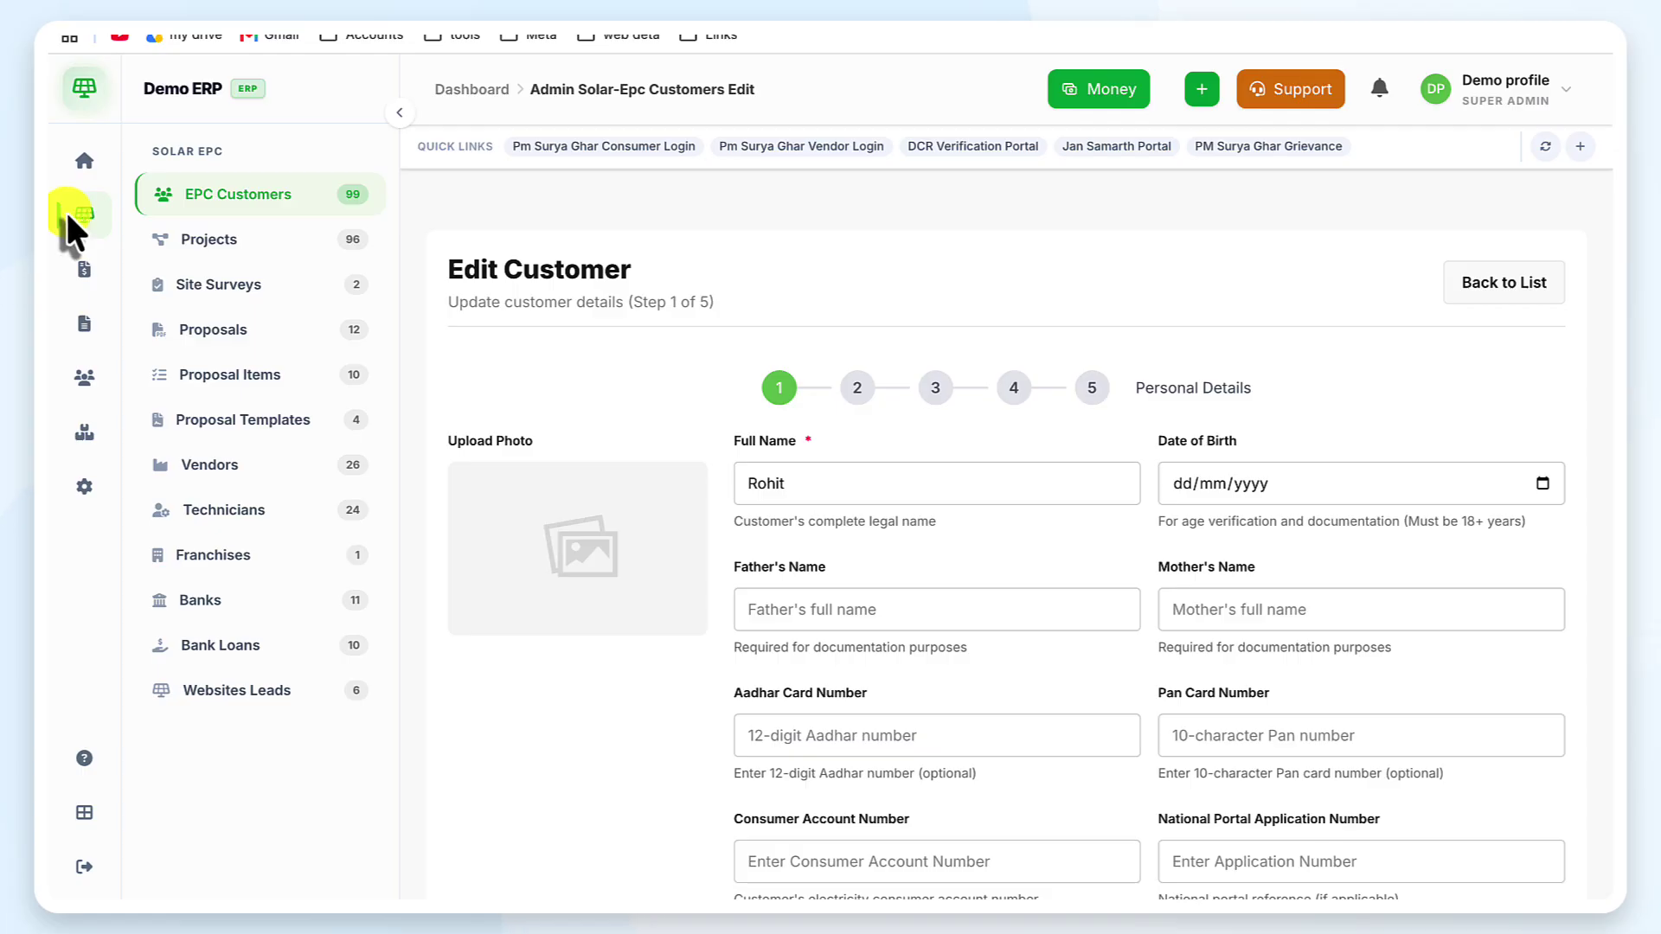
left_click(86, 159)
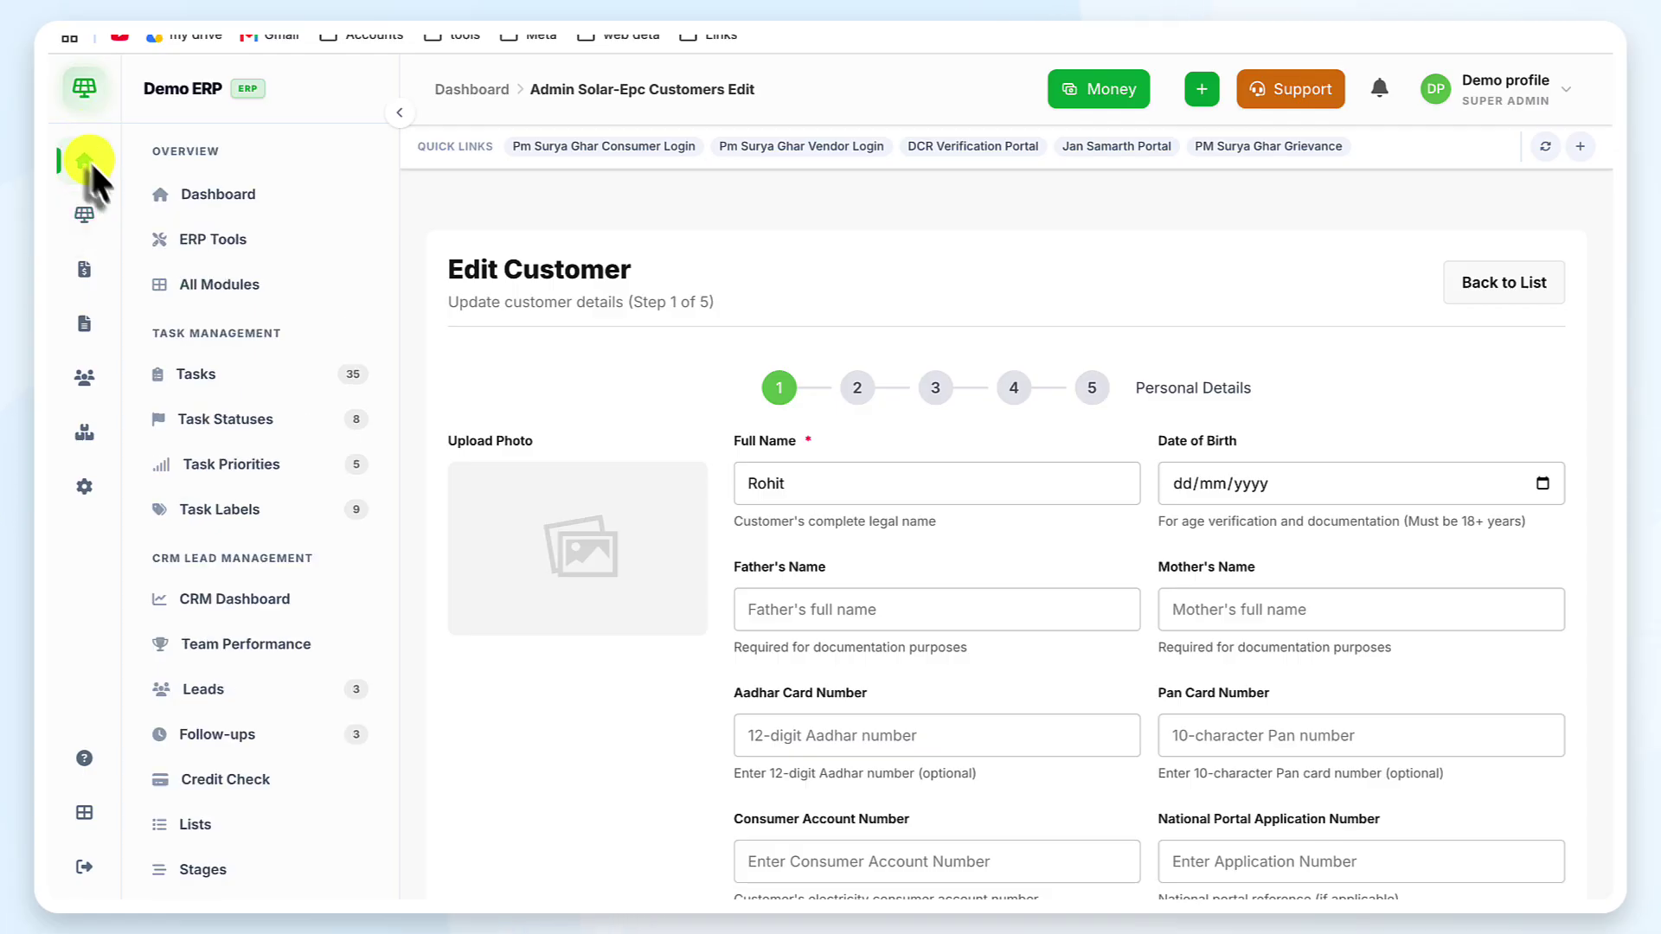
left_click(297, 597)
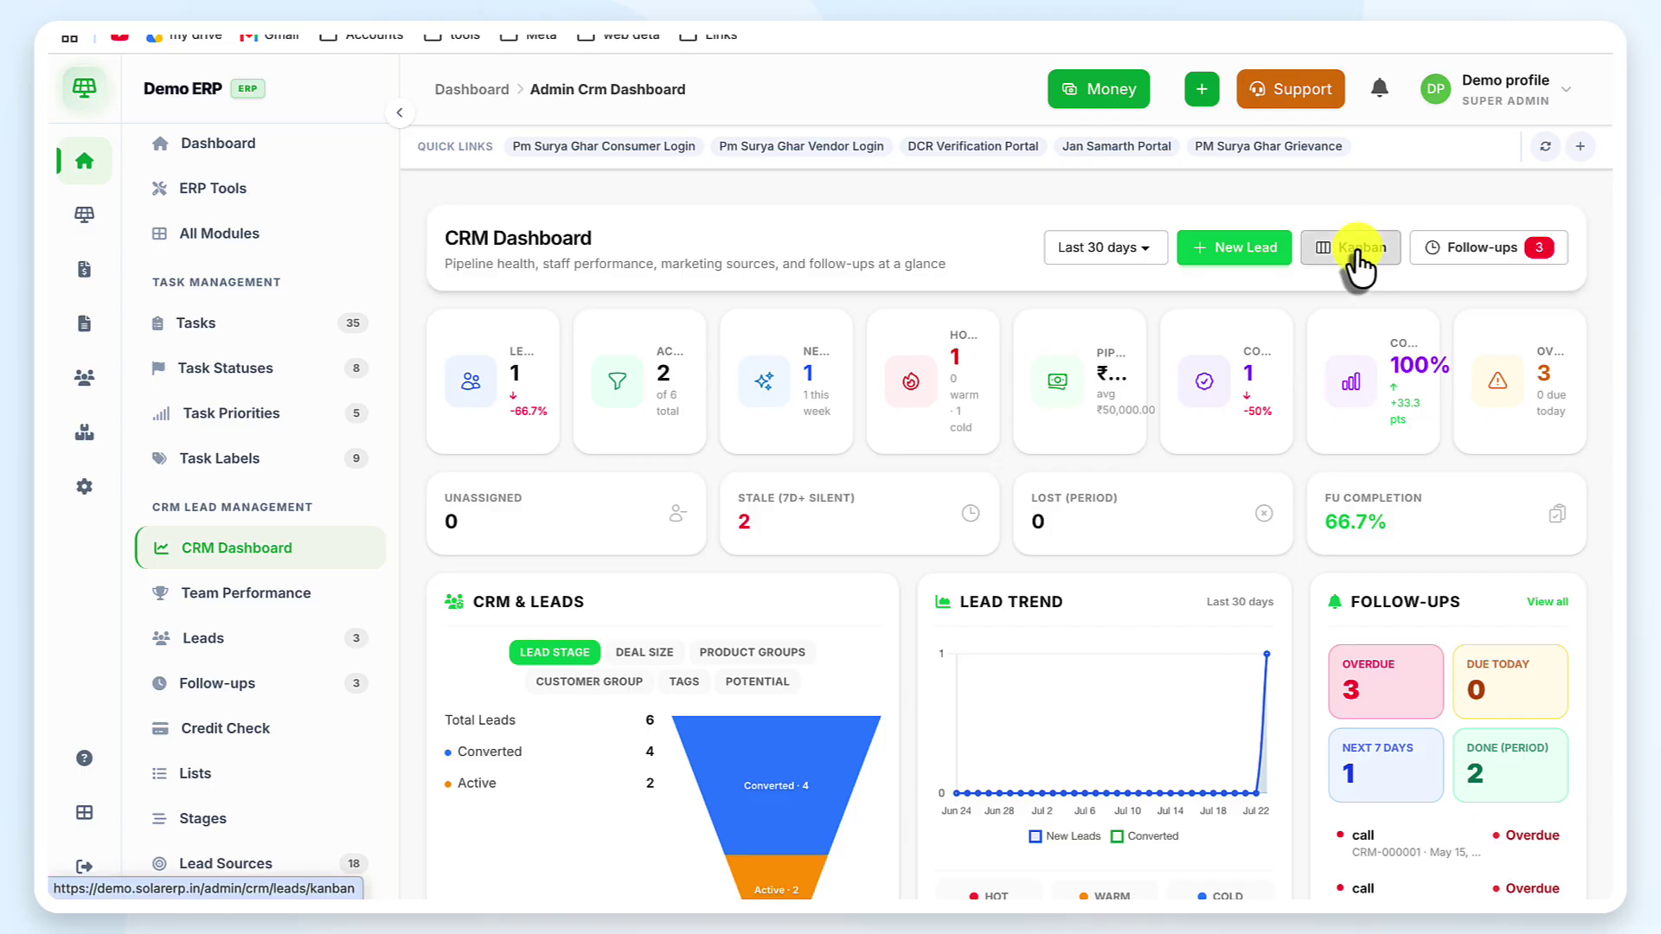
left_click(1359, 257)
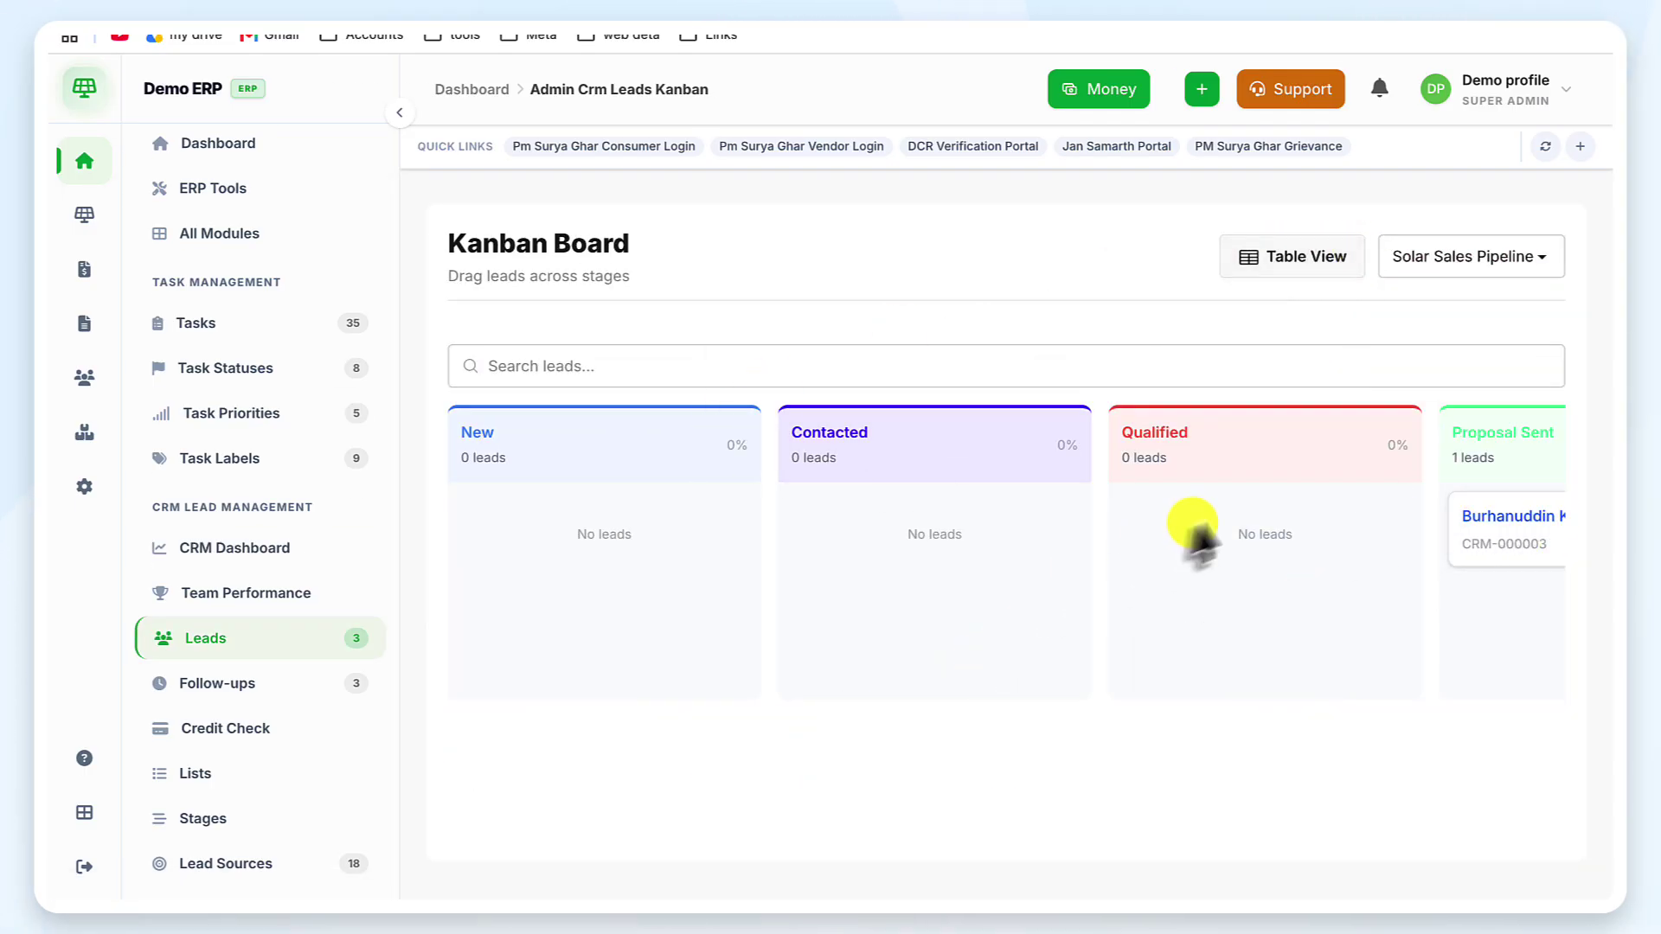
scroll(1203, 523, "right", 6)
scroll(1206, 515, "right", 10)
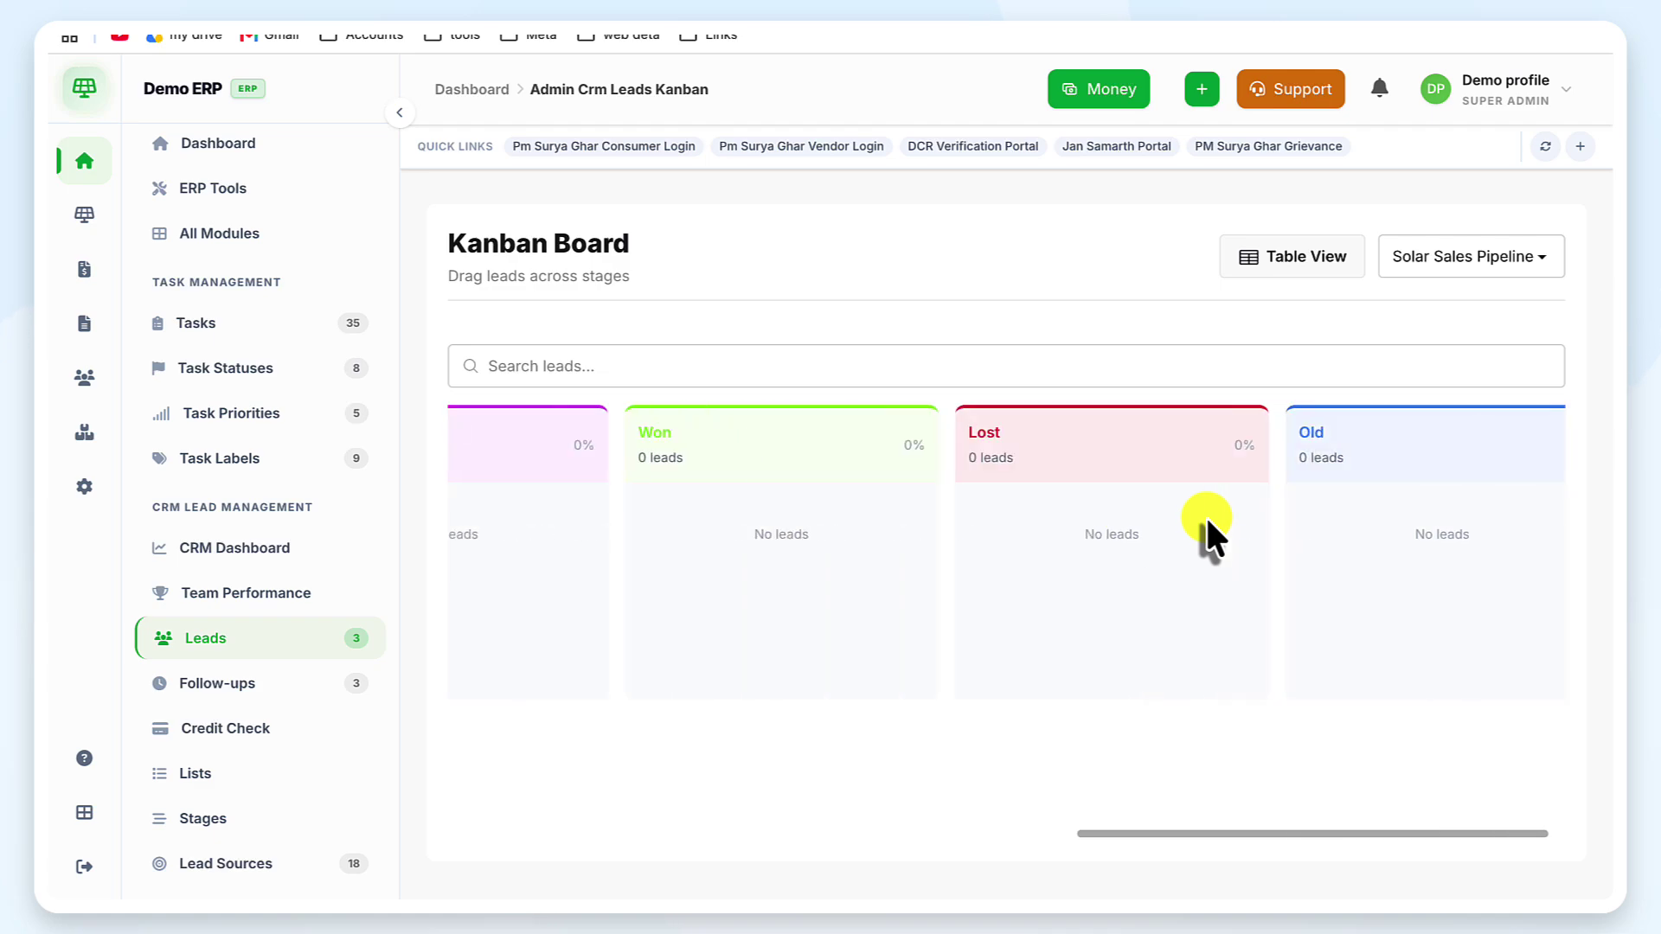
left_click_drag(1206, 516, 753, 530)
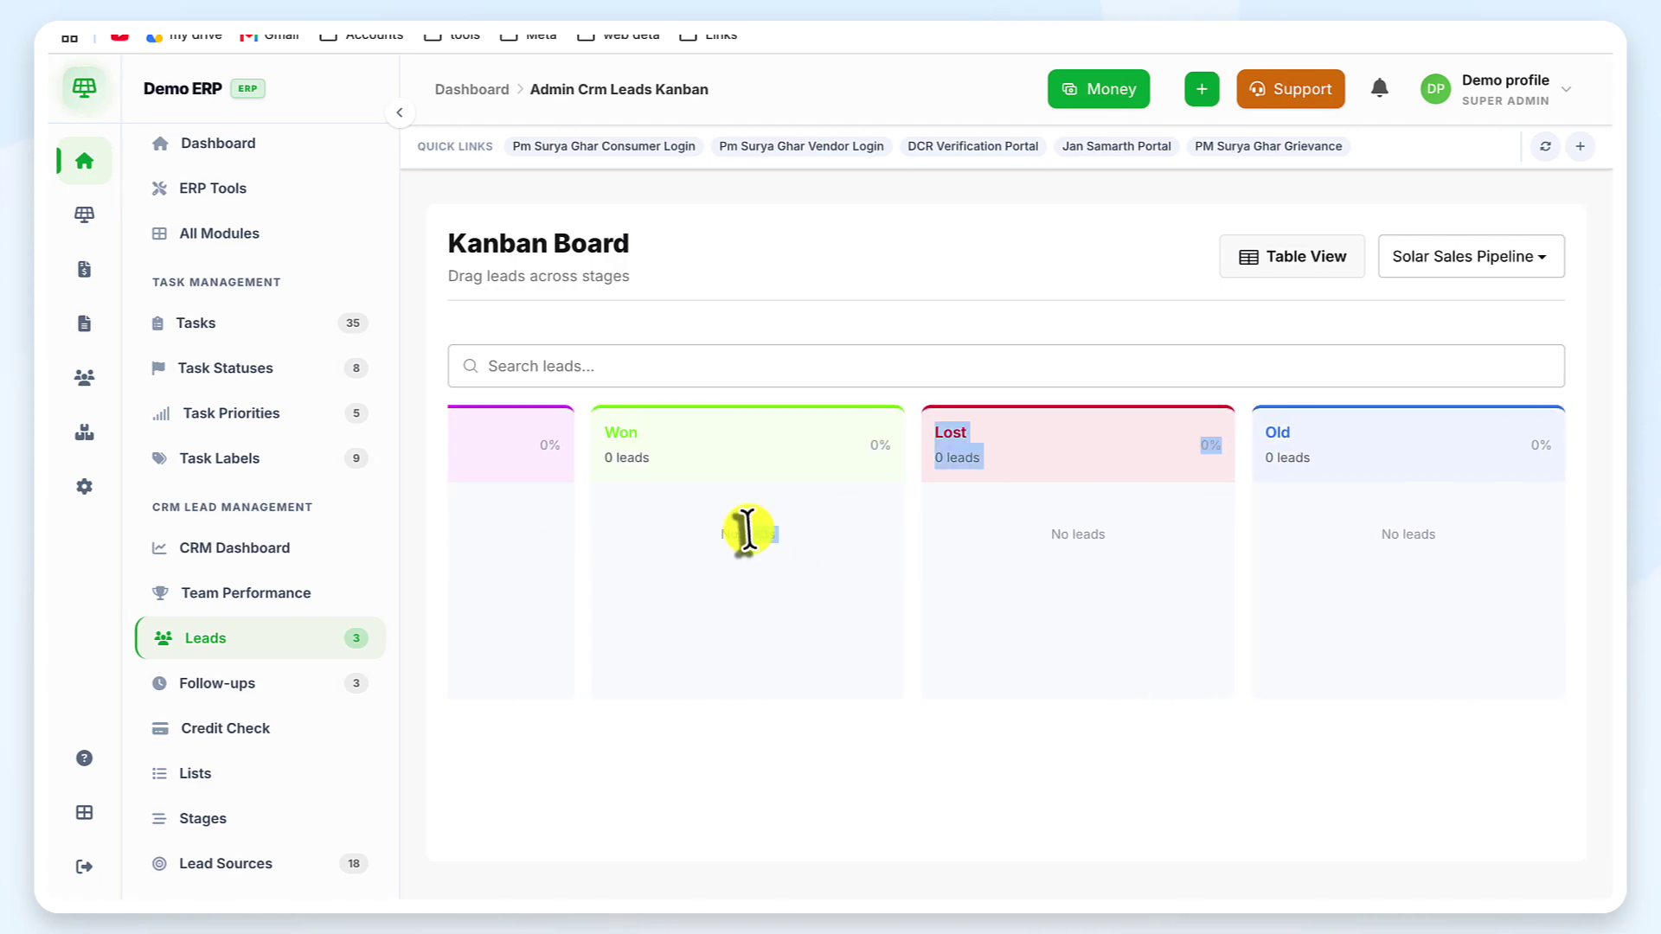
scroll(1105, 395, "left", 5)
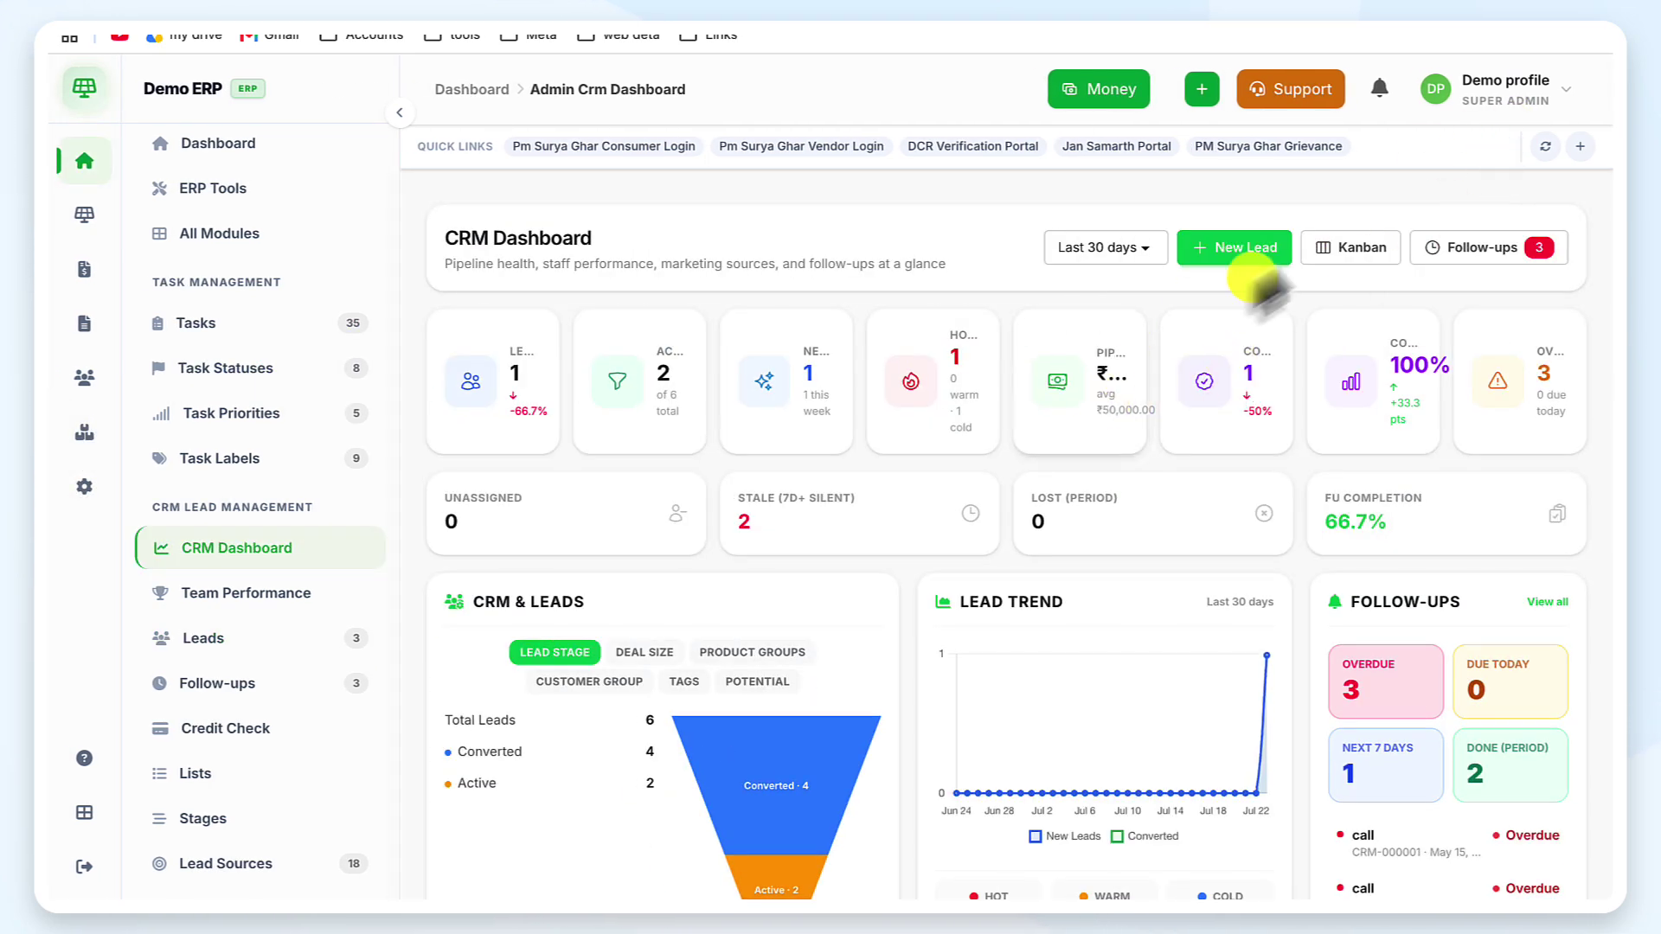
left_click(1464, 247)
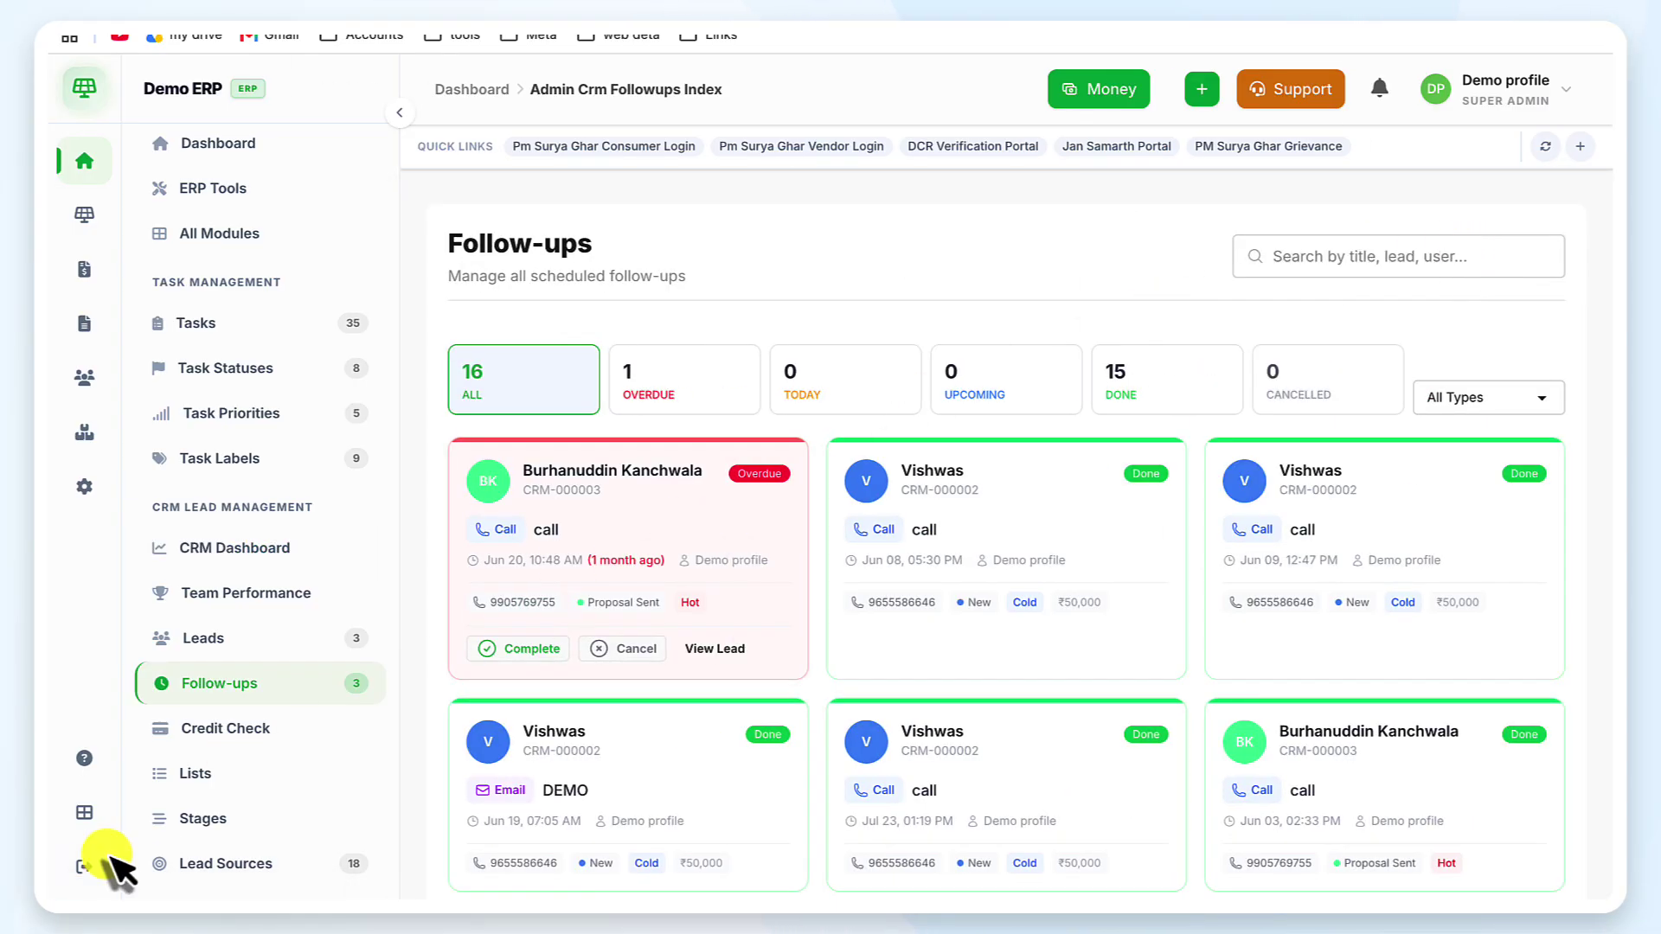
left_click(304, 559)
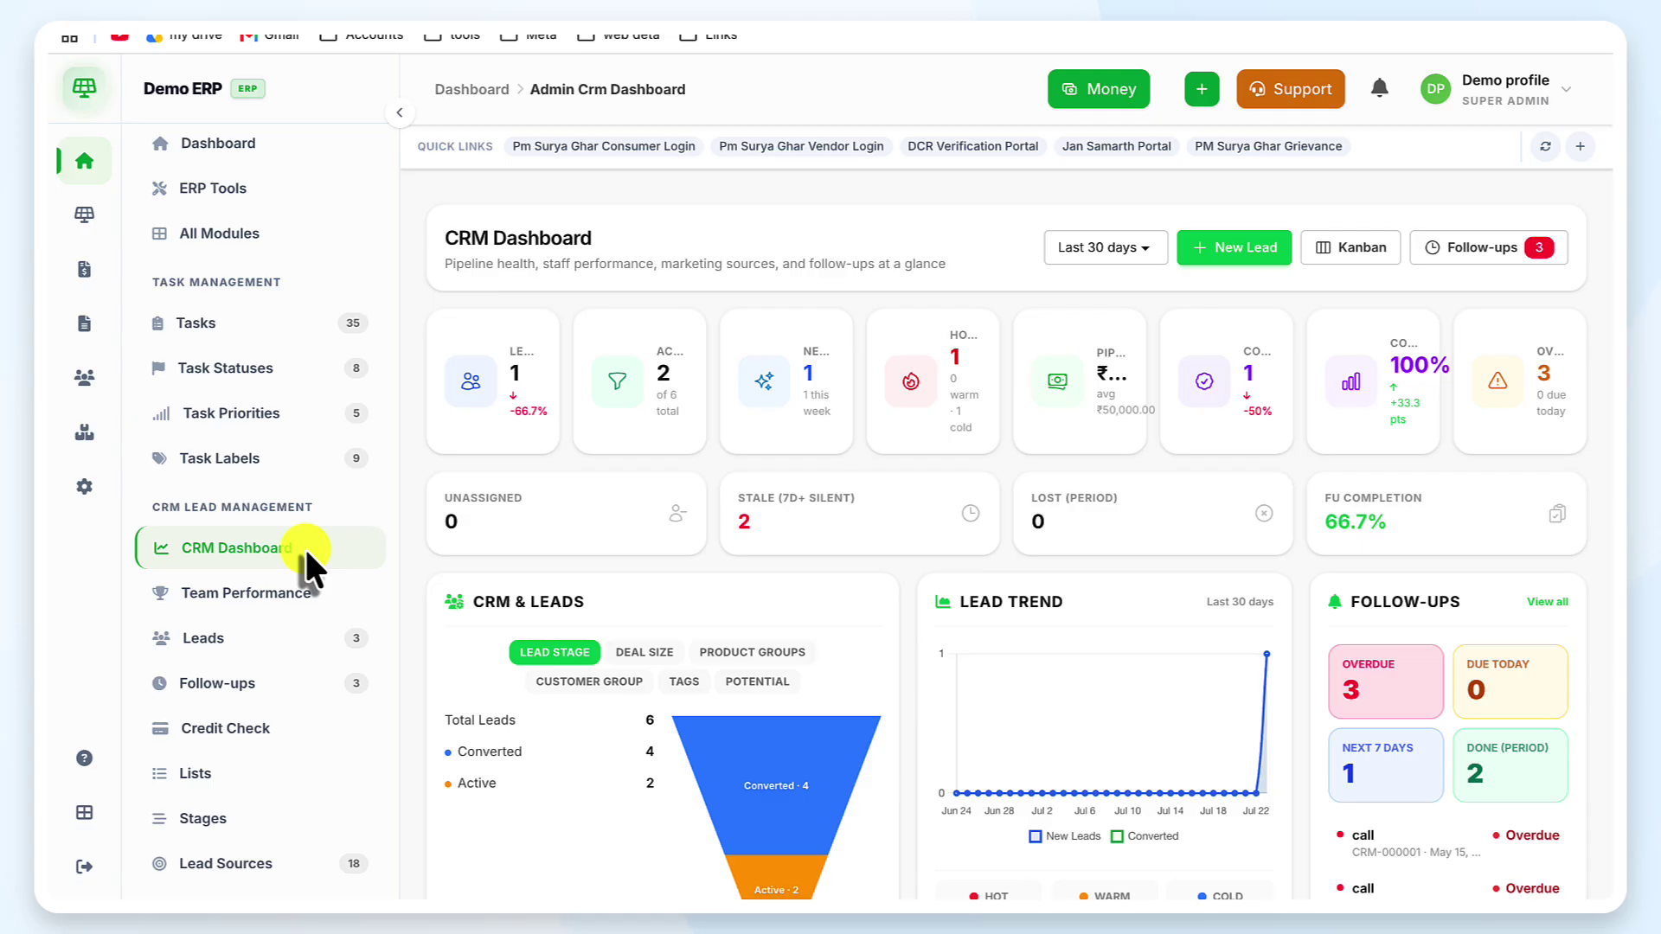